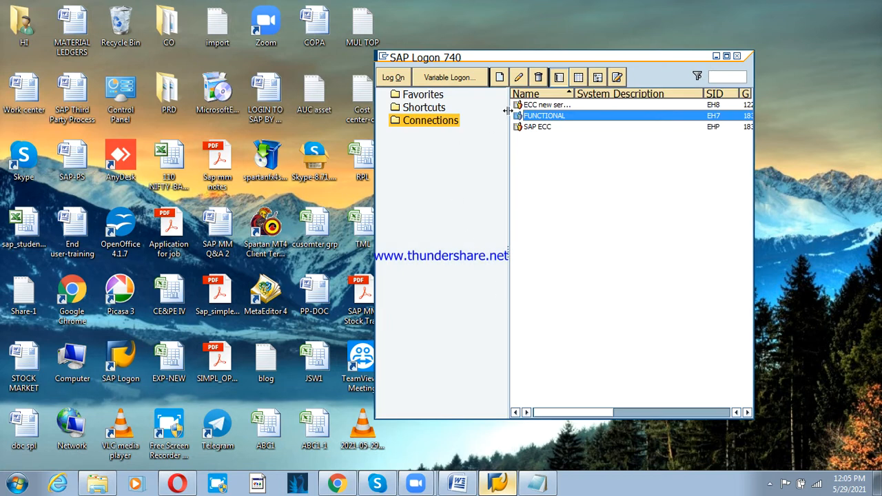
- Log on to the FUNCTIONAL system, client 800, with the stored user and password, then run FBU3
click(402, 78)
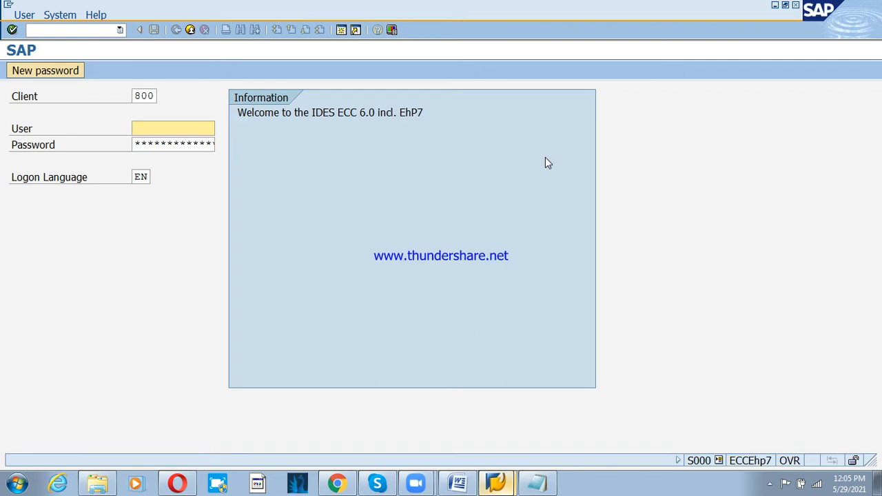
key(space)
key(Down)
key(Return)
key(Tab)
text(**)
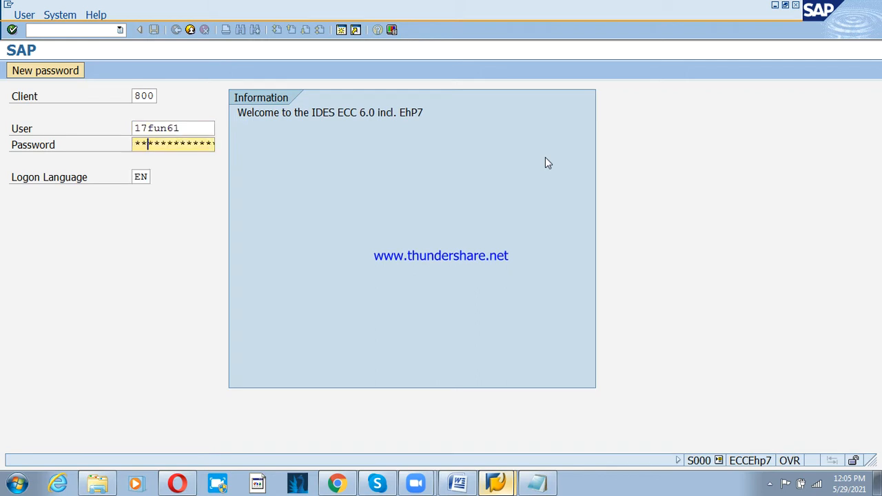
text(*******)
key(Return)
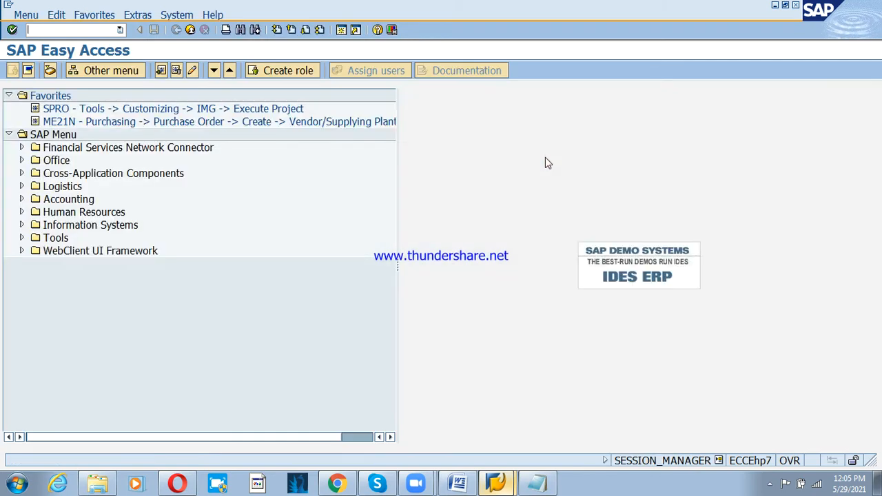
text(fbu)
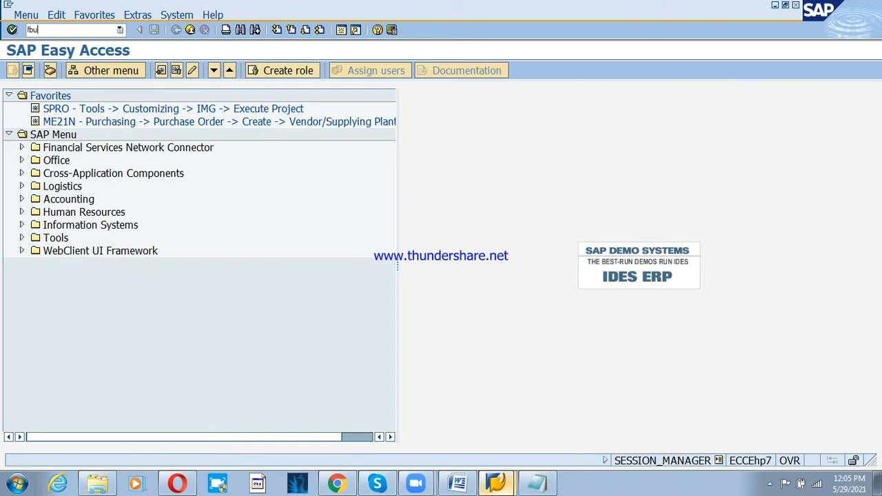
text(3)
key(Return)
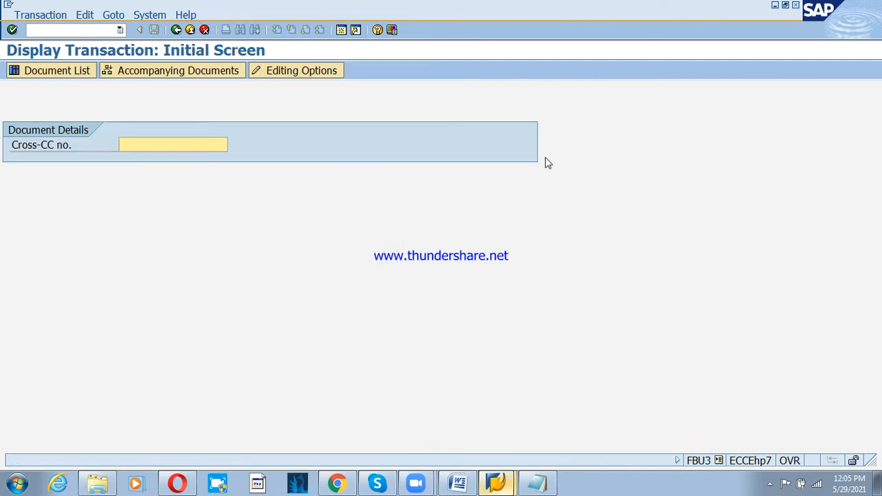
click(59, 71)
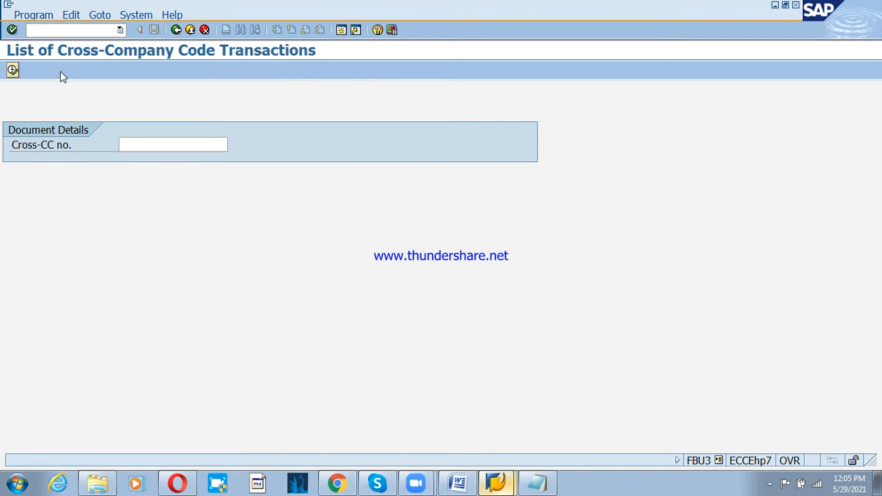
click(240, 160)
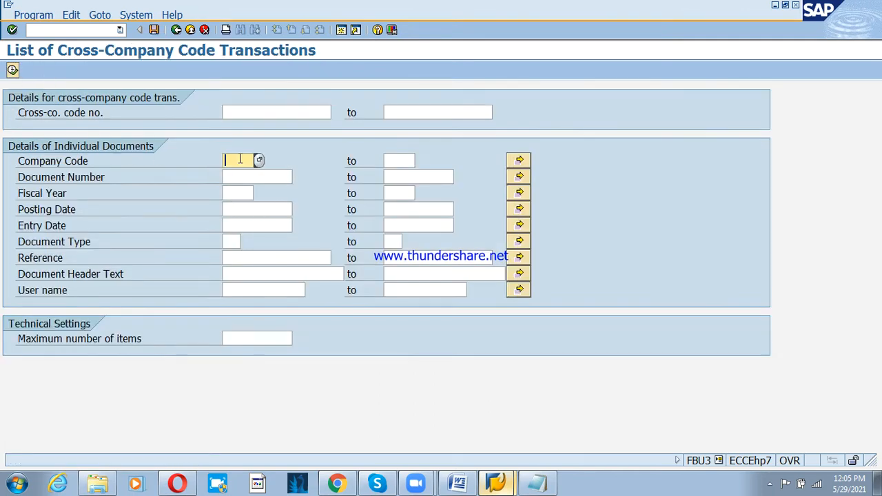
text(psd)
key(Return)
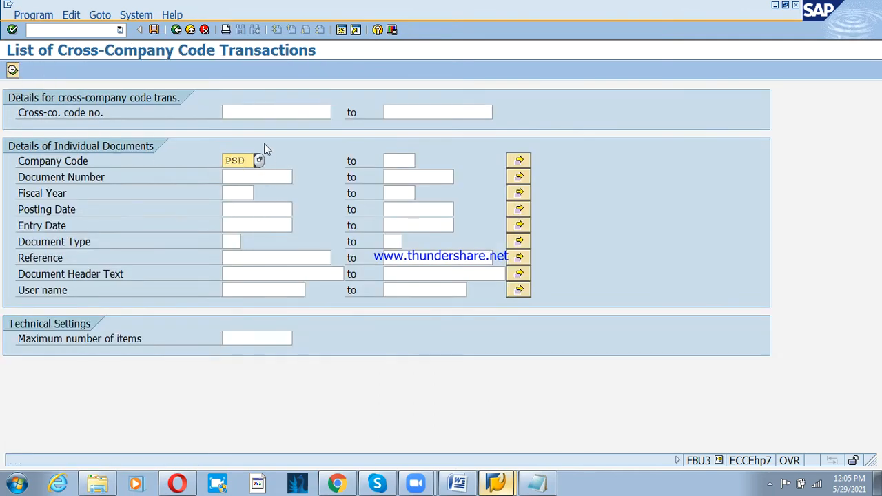
text(o)
key(BackSpace)
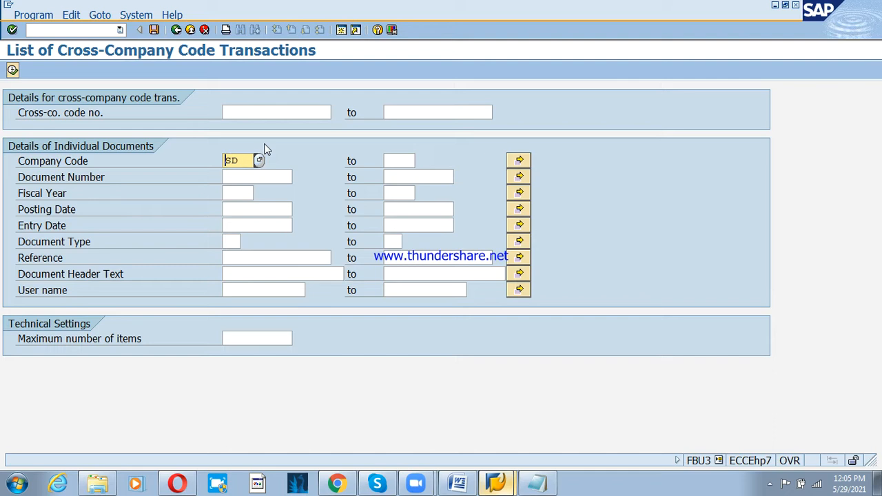
text(psd)
key(Return)
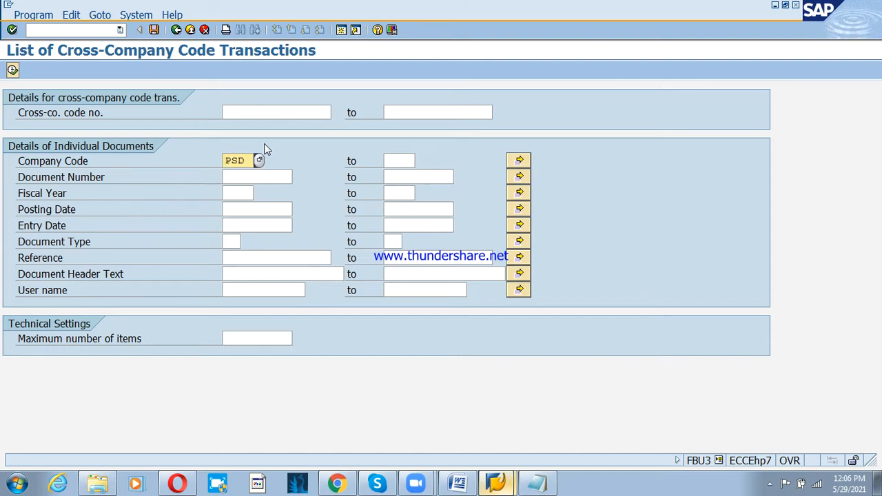
key(F8)
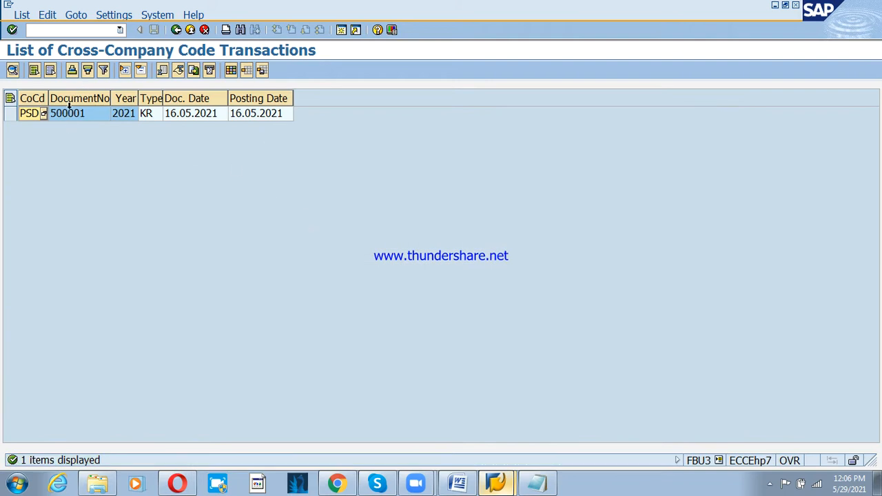
double_click(72, 114)
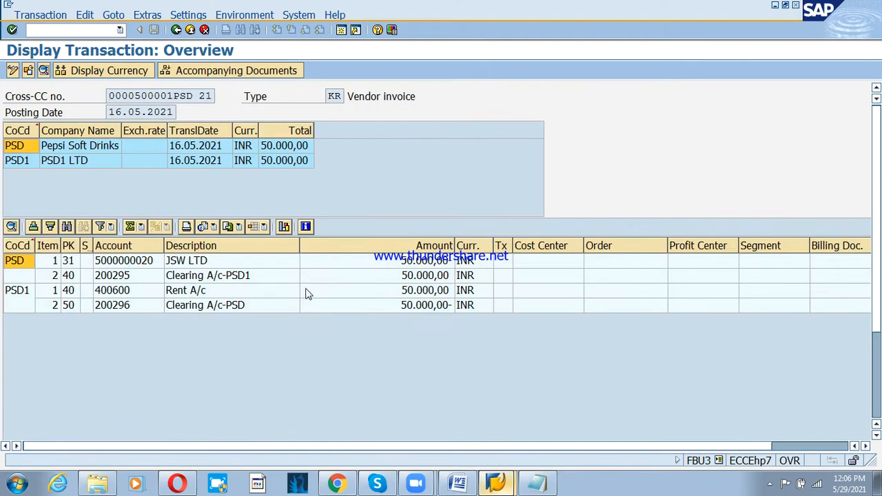
click(222, 280)
click(241, 308)
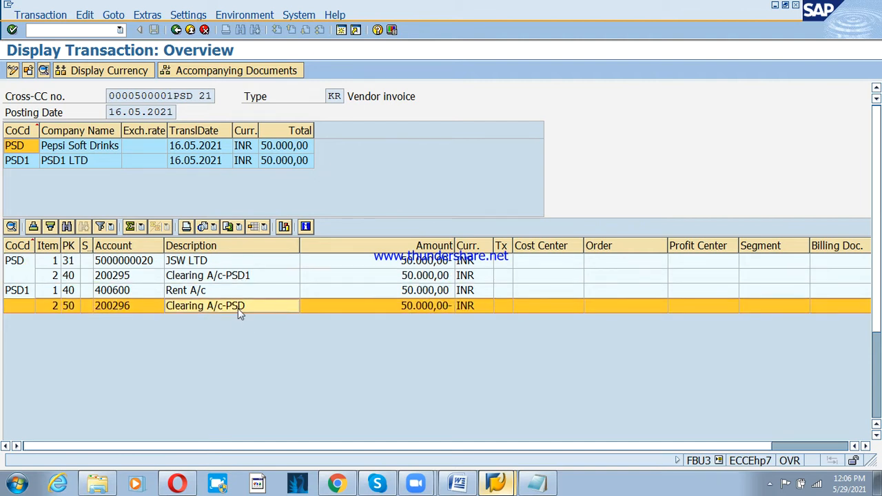
click(190, 30)
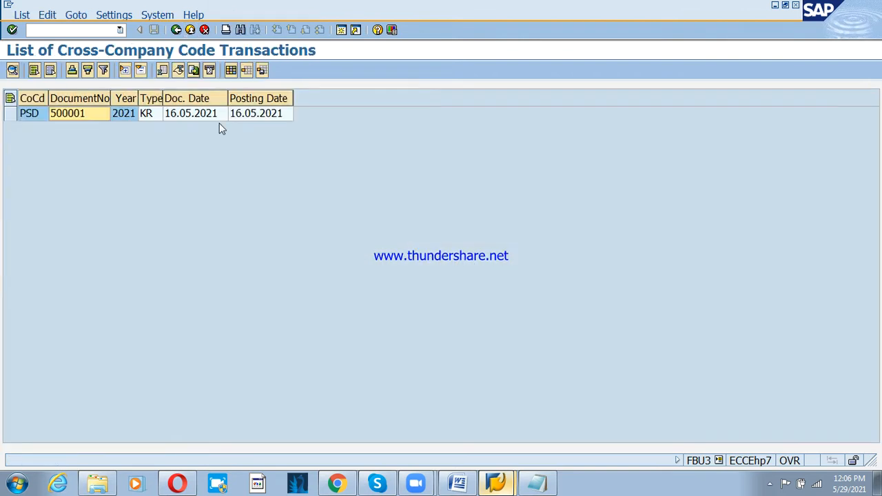
click(186, 32)
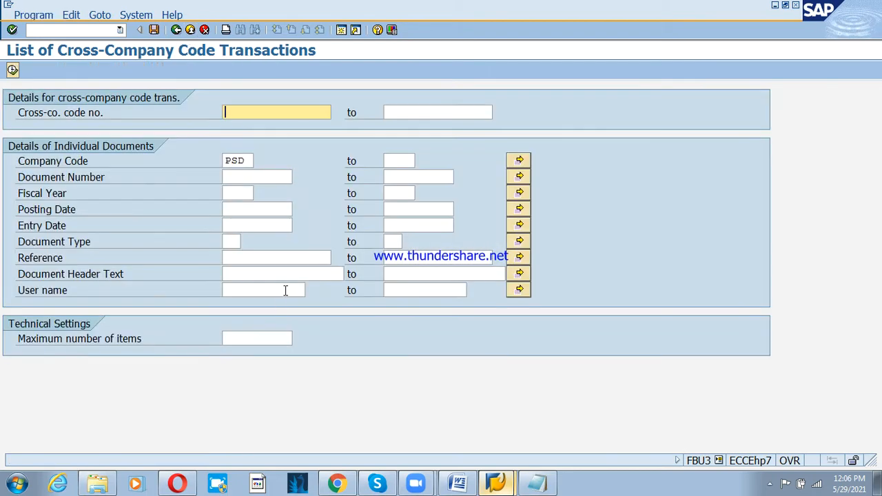
click(191, 31)
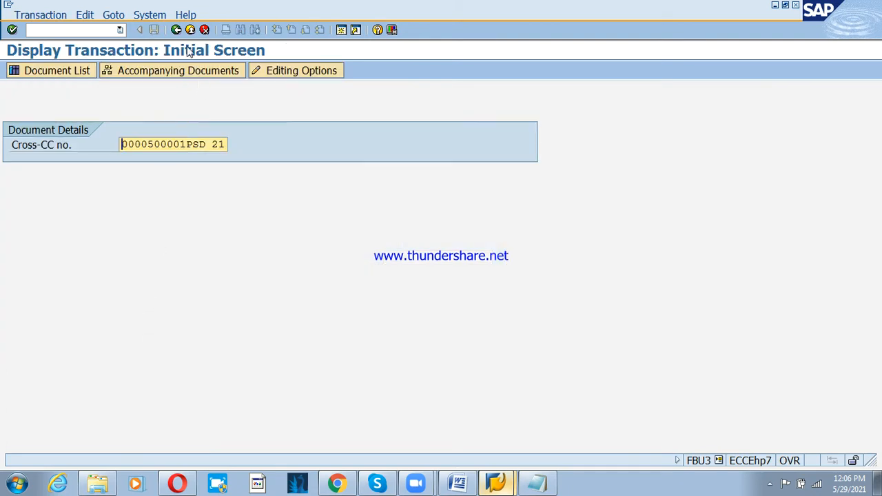
click(190, 30)
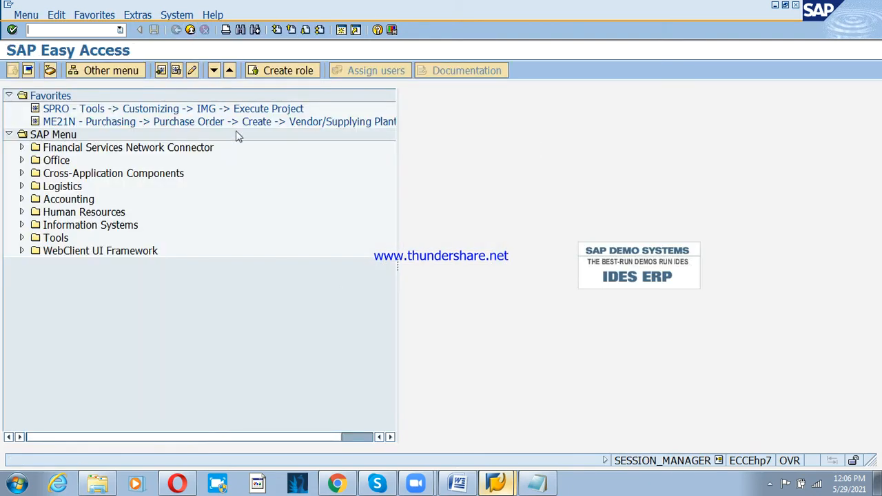
- Clear the old Notepad notes and type the word 'Integration'
click(537, 484)
key(ctrl+a)
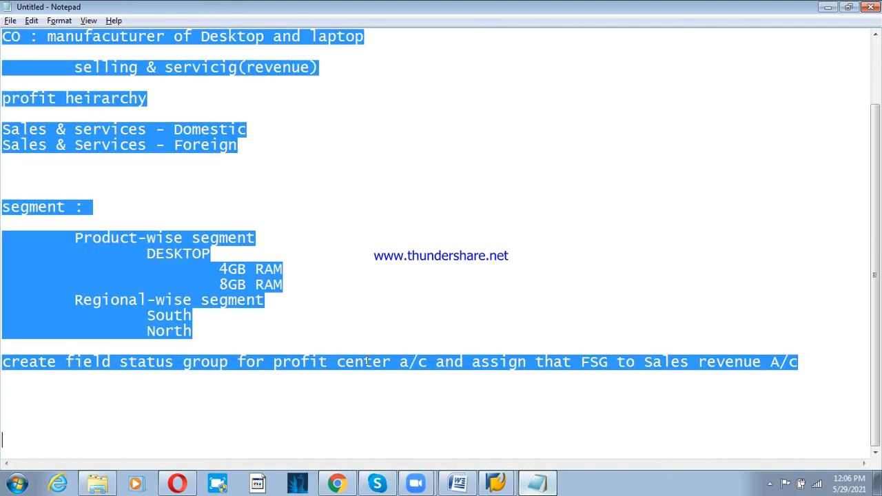
key(Delete)
text(In)
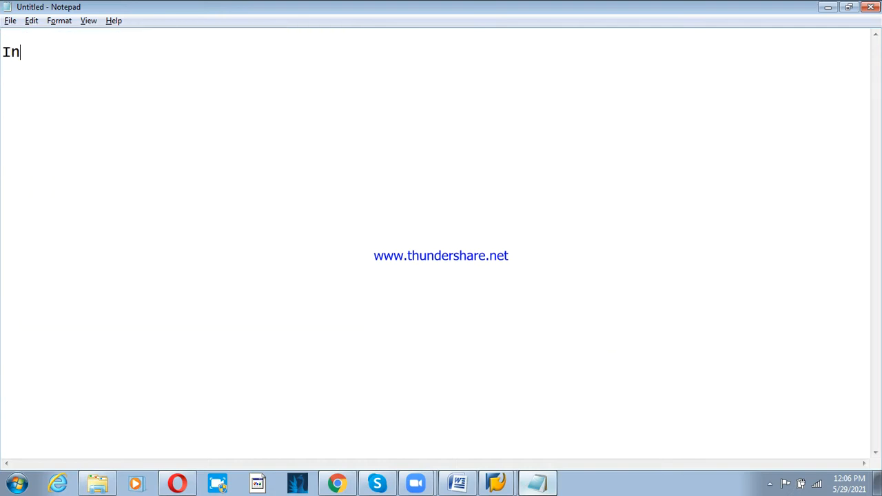
text(tegrato)
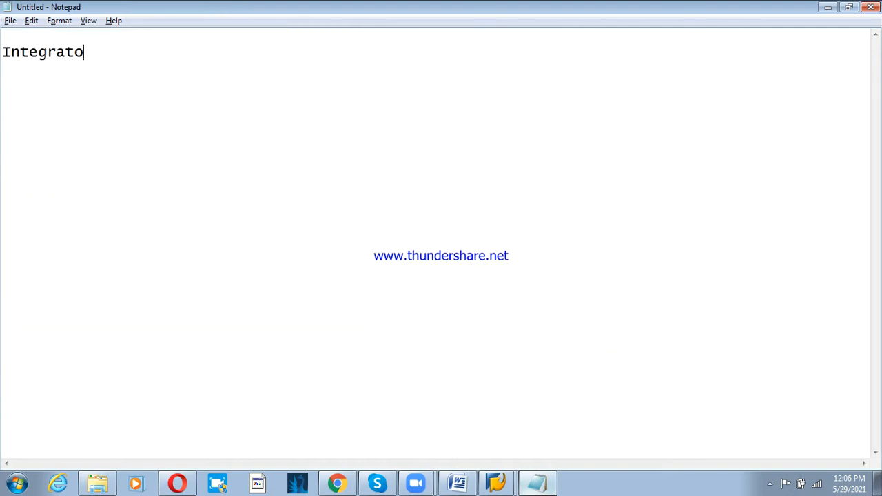
key(BackSpace)
text(ion)
- Add 'Financial Accounting : GL/AR/AP' on the line above Integration
key(Up)
key(Up)
click(770, 484)
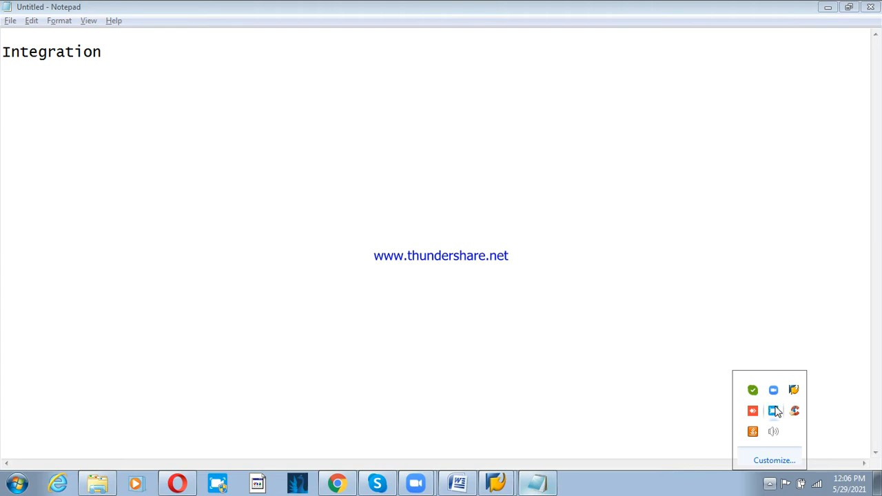
click(435, 308)
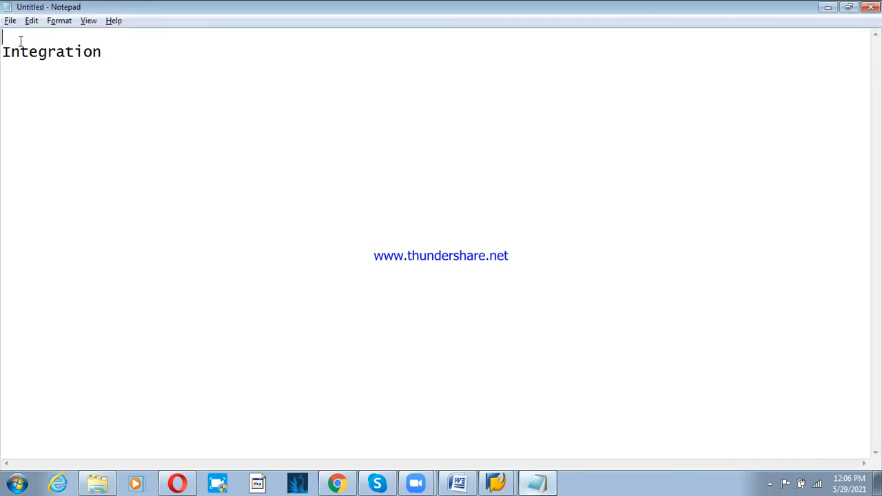
text(Financa)
key(BackSpace)
text(ial )
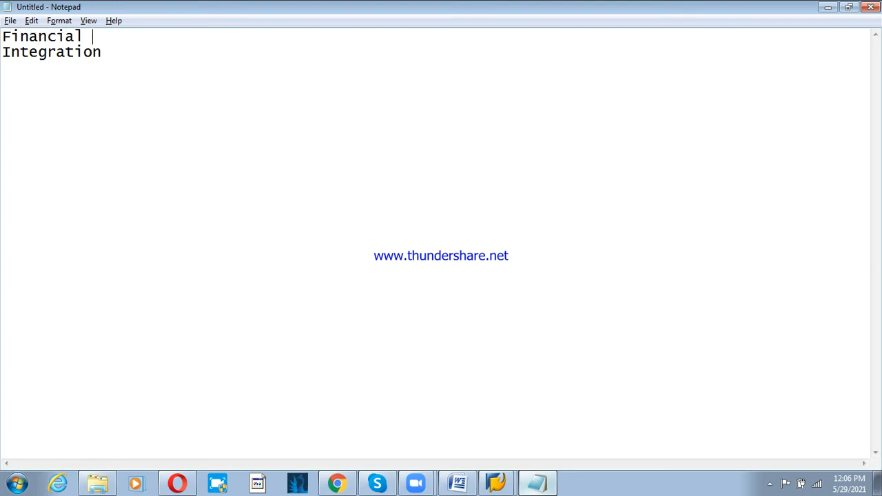
text(Accounting)
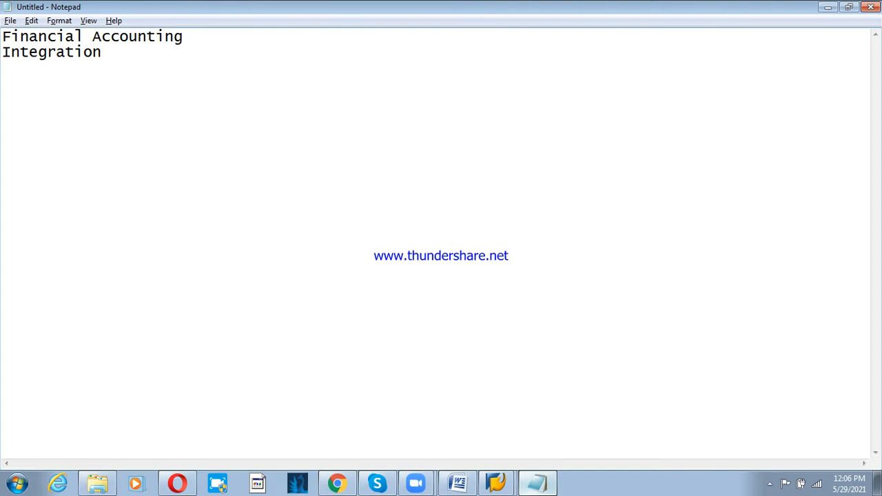
text( : GL/AR/AP)
- Define Integration as 'Inter link between other module or department' and begin the MM and SD integration note
key(Return)
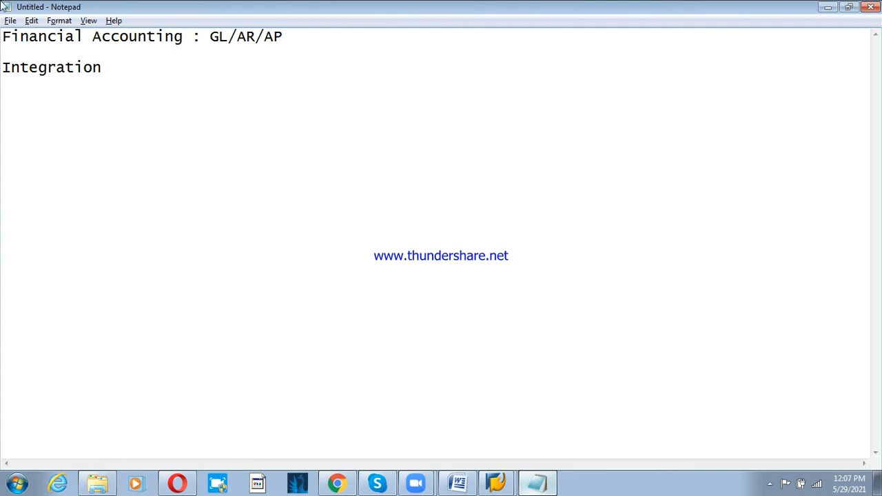
click(166, 76)
text(: Inter link )
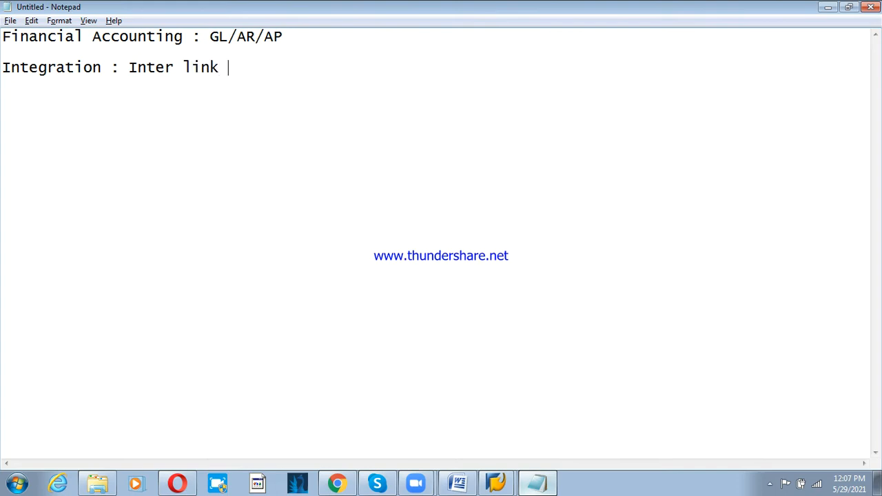
text(between oth)
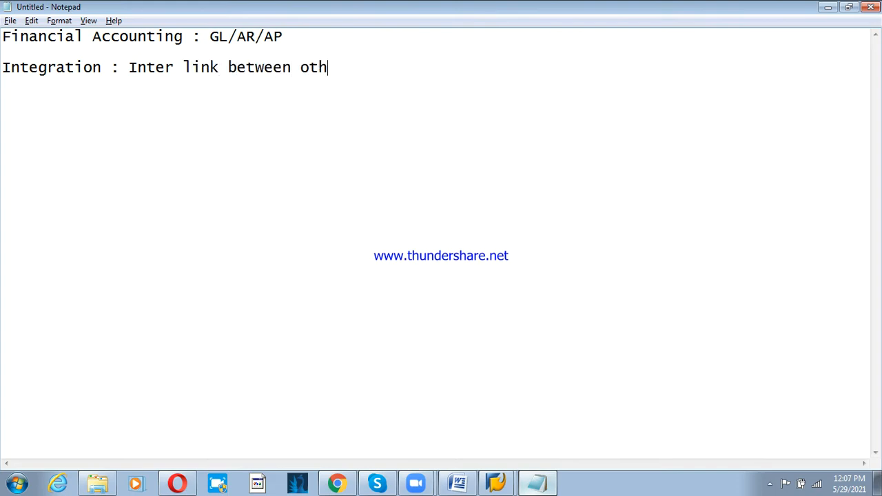
text(er modul)
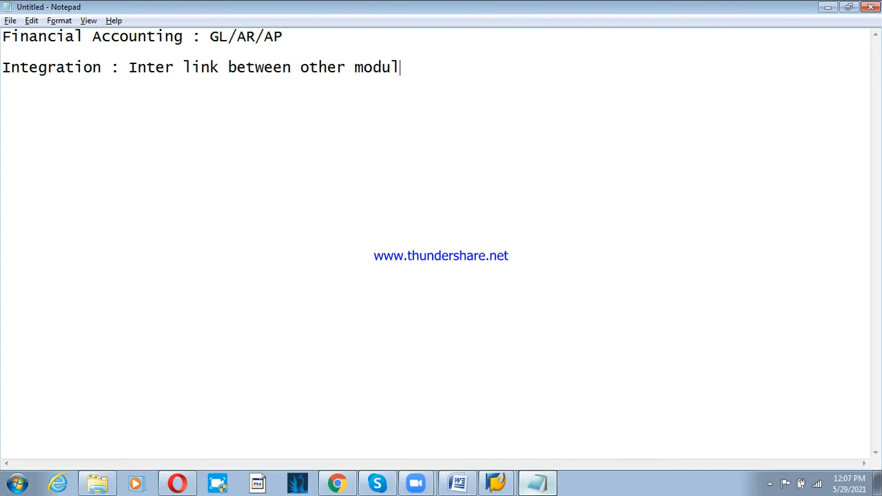
text(e or department  )
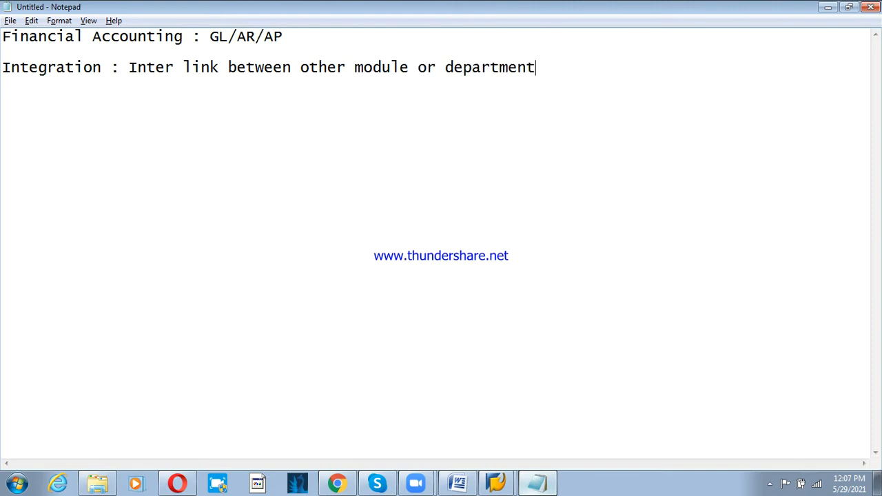
text(As finance consul)
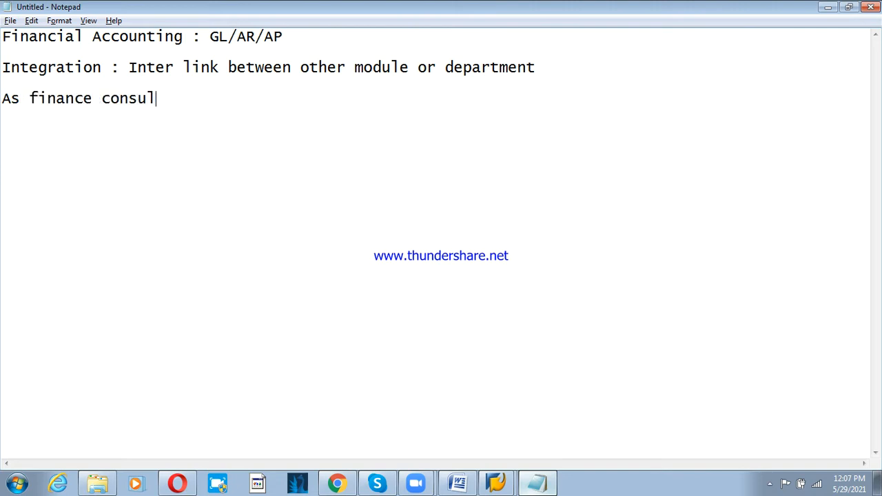
text(tant, we need to )
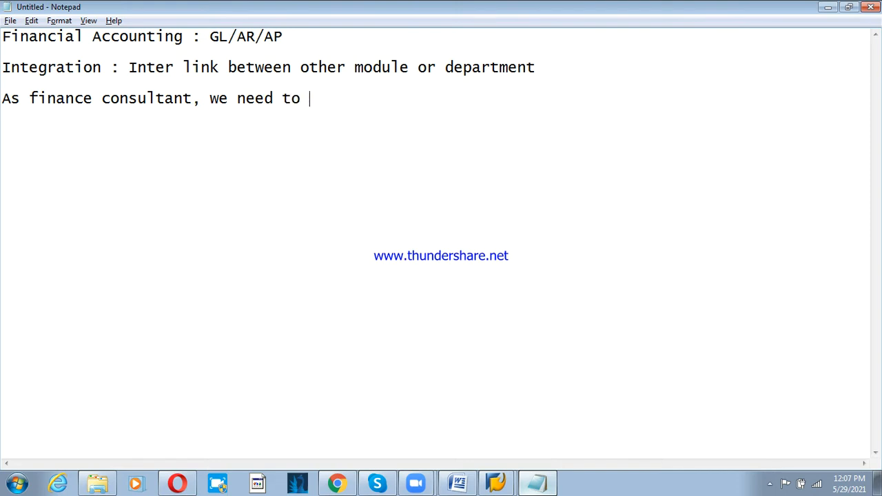
text(integar)
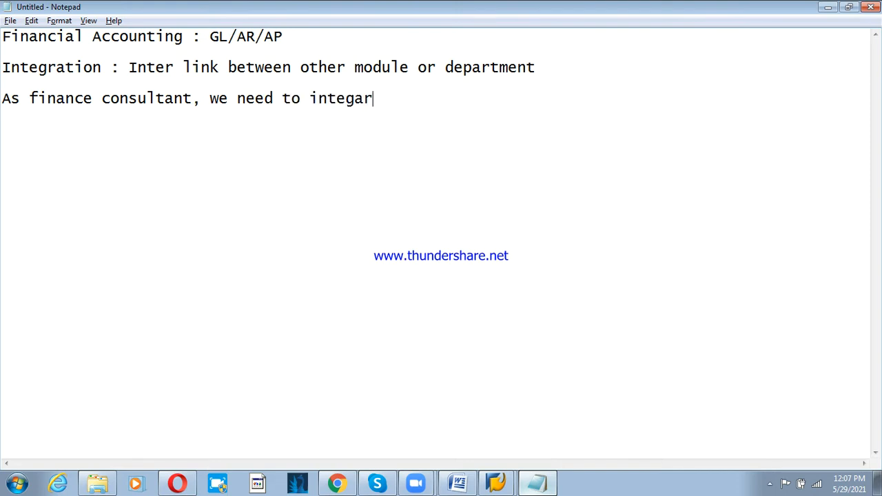
key(BackSpace)
key(BackSpace)
text(rate with )
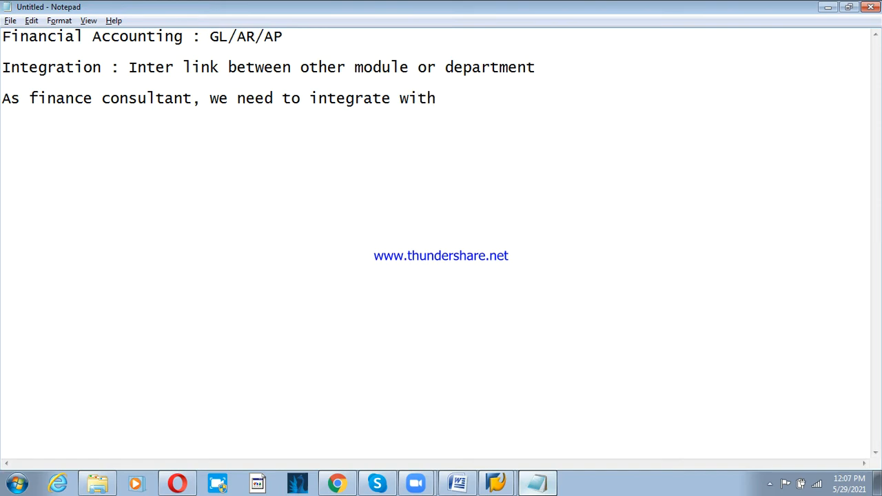
text(MM(material mana)
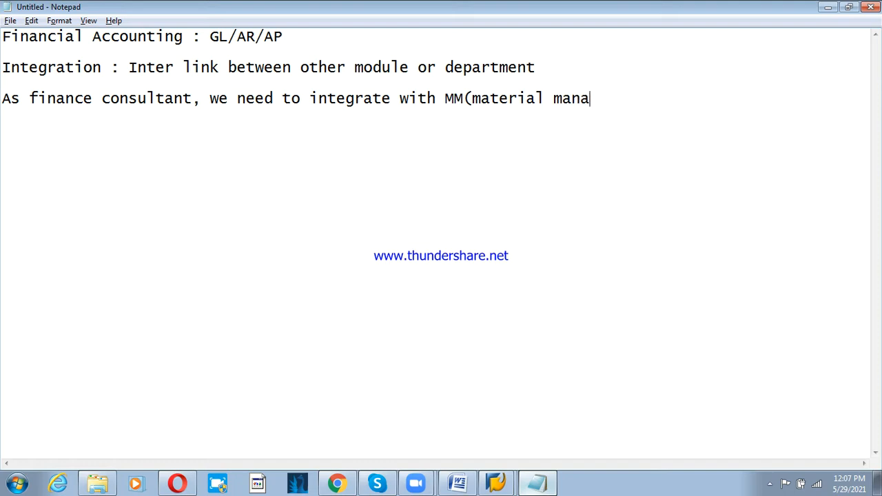
text(gment) and SD)
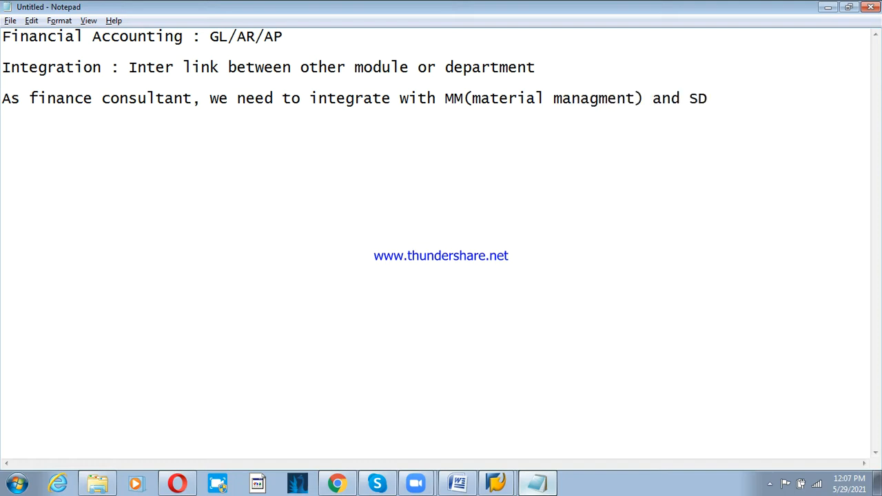
text((sales & d)
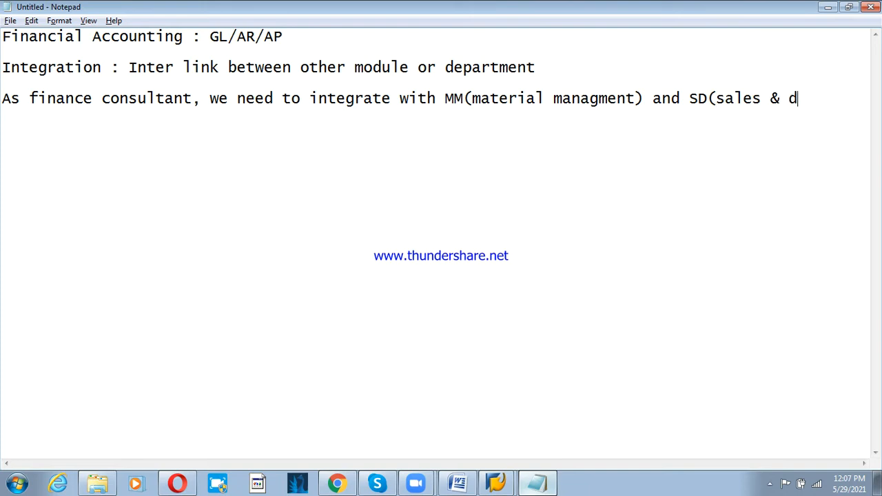
text(os)
key(BackSpace)
key(BackSpace)
- Finish 'SD(sales & distrib)' and describe MM as the company's purchasing side
text(istrib)   MM(mat)
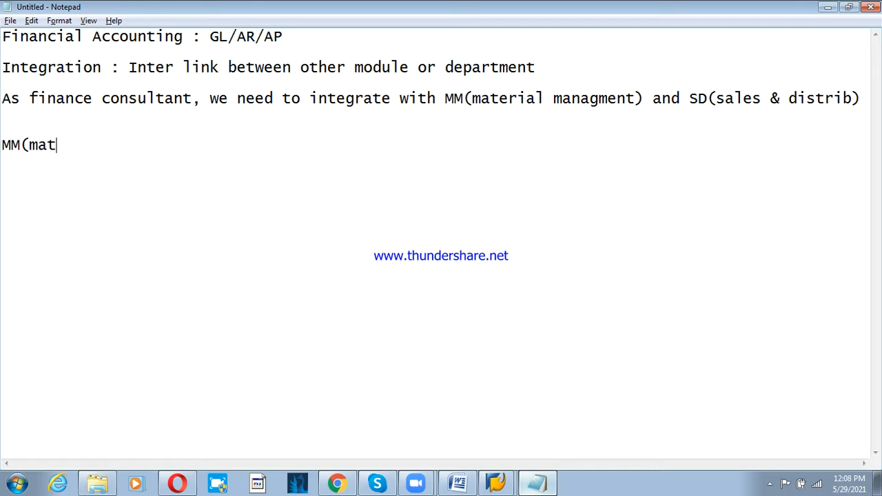
text(erials ma)
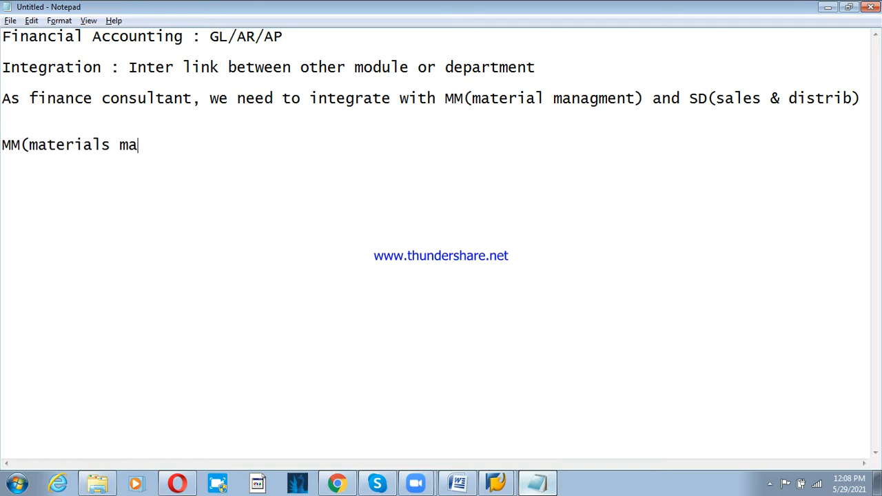
text(nagement is alos)
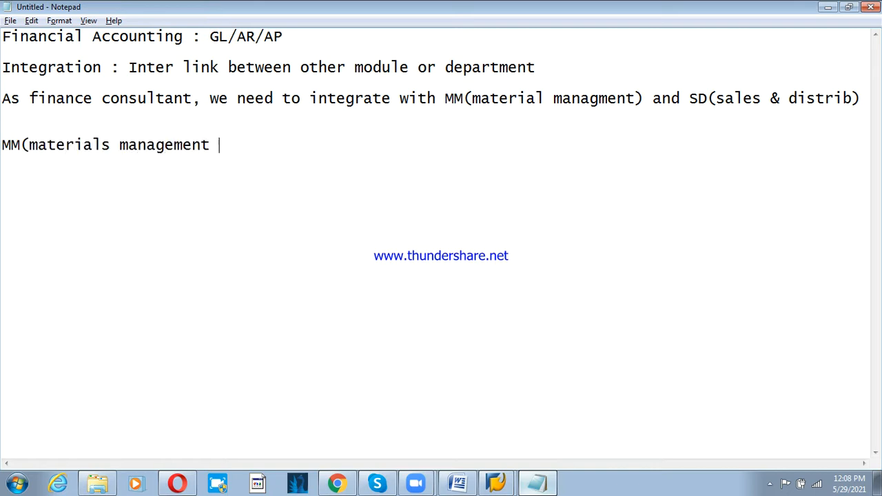
key(BackSpace)
key(BackSpace)
text(so calle)
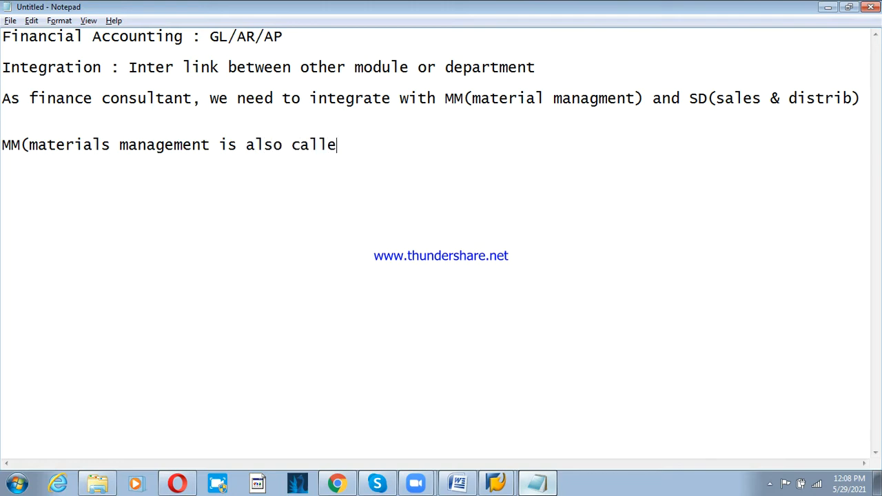
text(d as purcha)
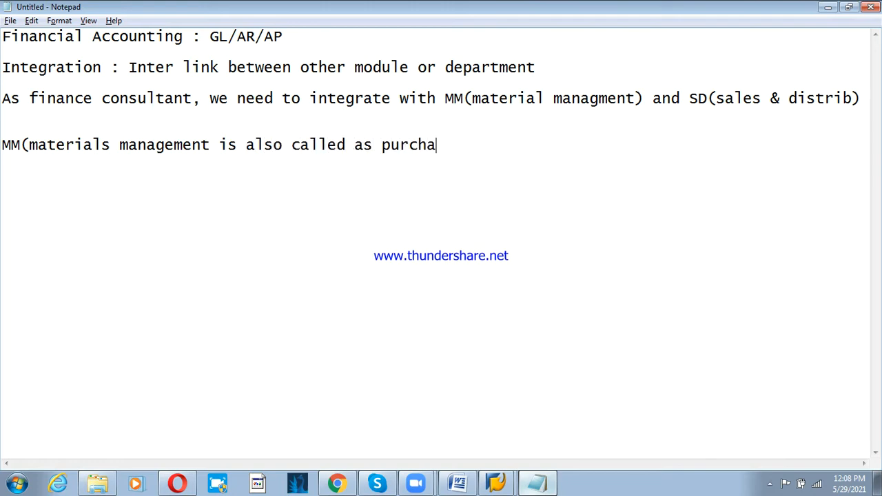
text(se of the co)
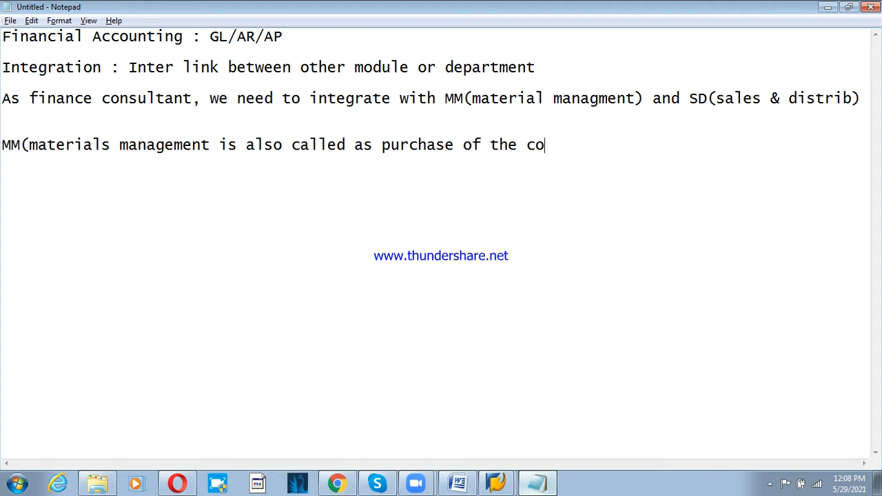
text(mpanu)
key(BackSpace)
text(y, where)
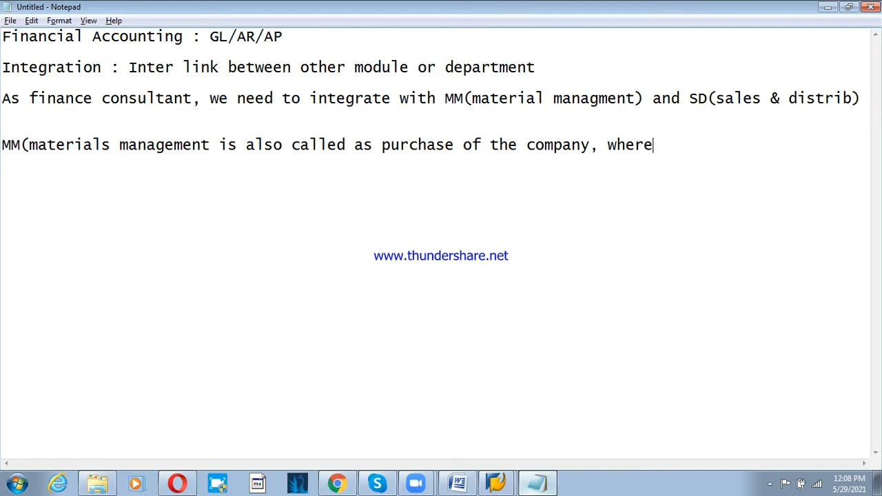
text( purchase related)
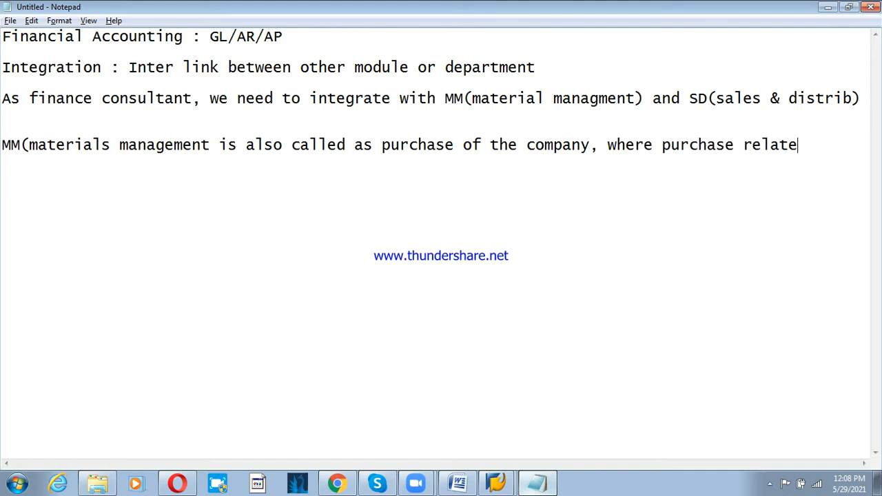
- Add the line 'planning will be done,' below the MM note
key(Return)
text(pll)
key(BackSpace)
text(nm)
key(BackSpace)
key(BackSpace)
text(anning wi)
key(BackSpace)
text(wi)
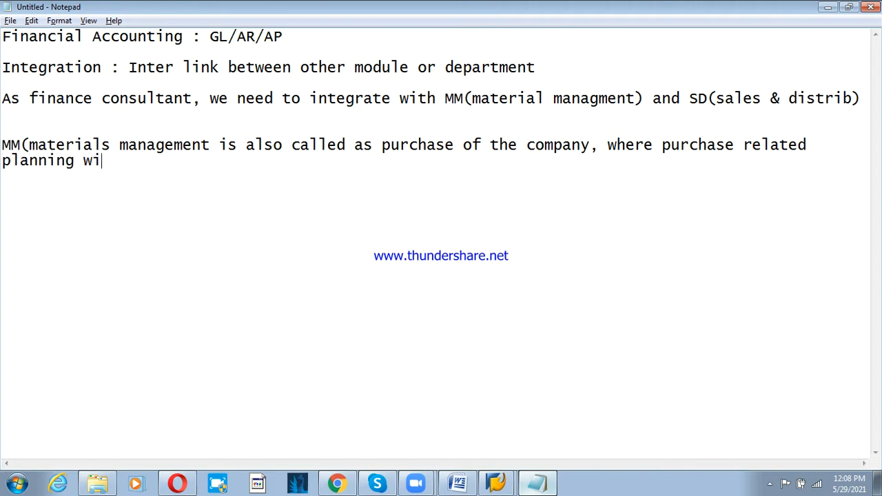
text(ll be done)
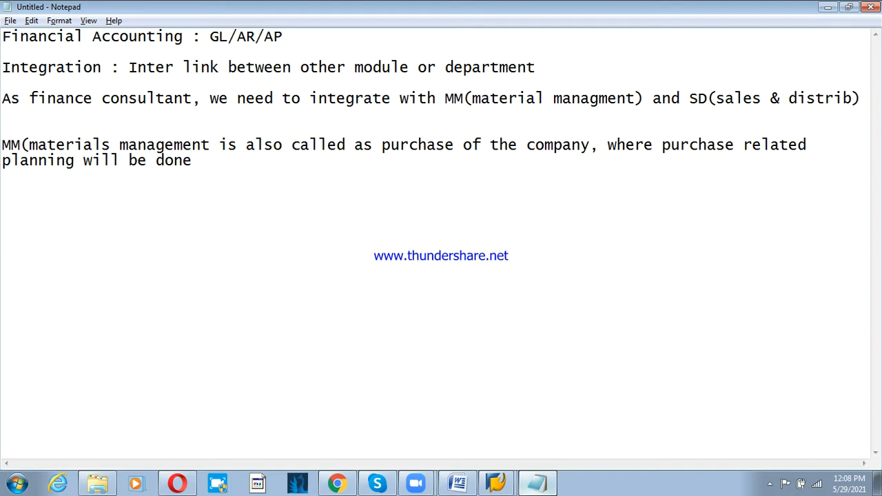
text(,)
- Close the parenthesis after 'management' and begin the 'What is reason to integrate' line
click(208, 145)
text())
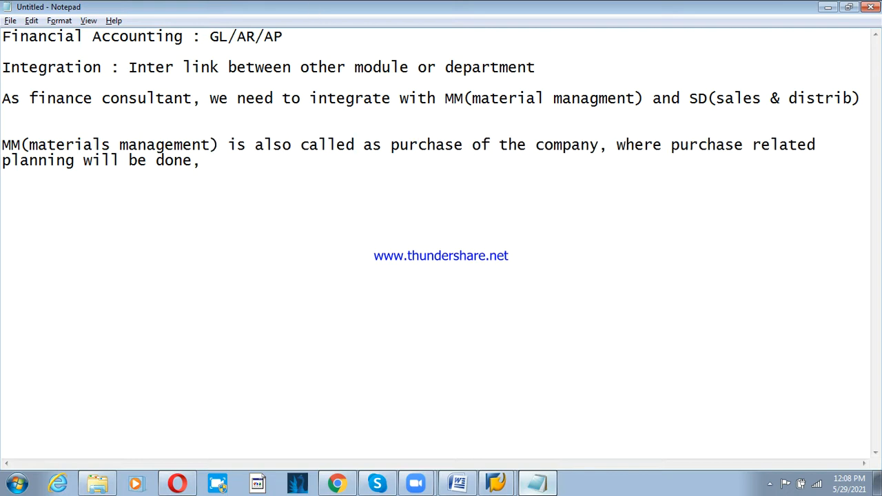
click(211, 160)
text(What is reaso)
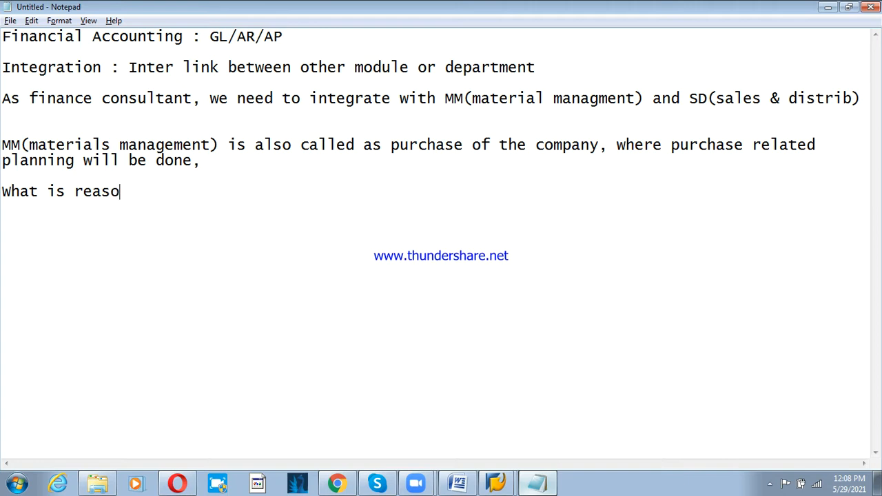
text(n to integar)
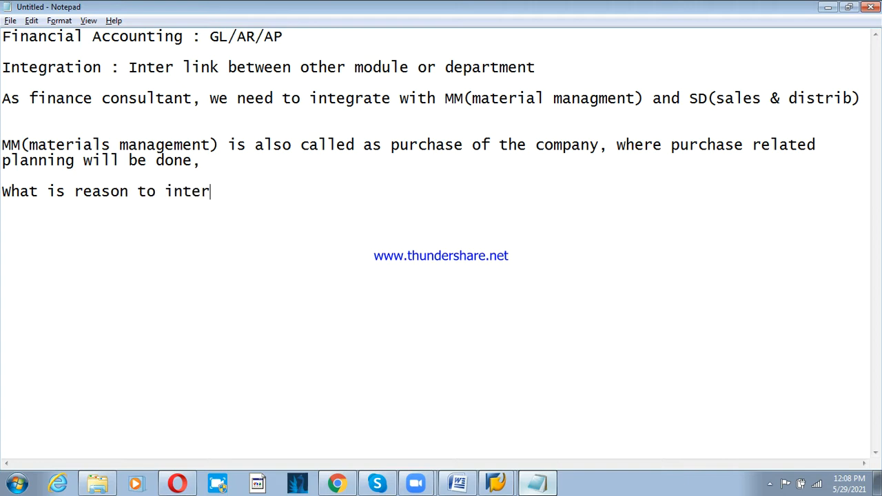
- Complete the line 'What is reason to integrate with FI-MM, to capture the expenses data from MM'
key(BackSpace)
text(gar)
key(BackSpace)
key(BackSpace)
text(t)
key(BackSpace)
text(rae)
key(BackSpace)
text(te wi)
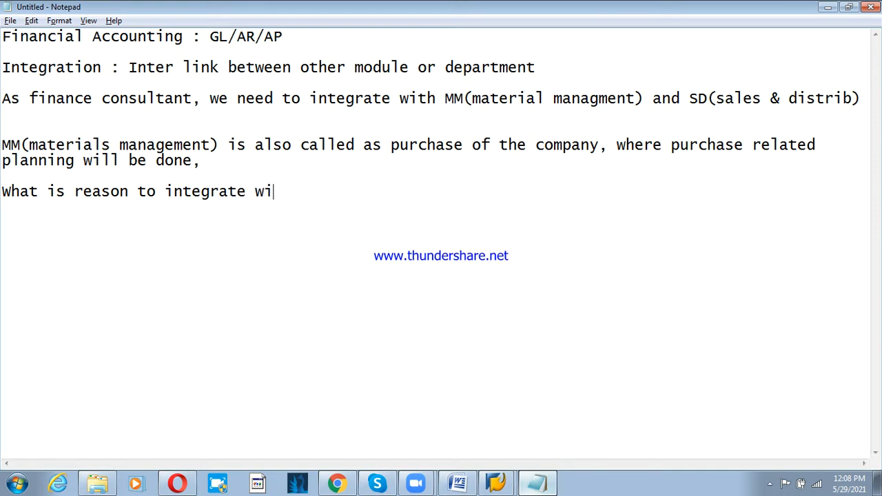
text(th f)
text(FI)
key(BackSpace)
key(BackSpace)
text(MN)
key(BackSpace)
text(M, ot)
key(BackSpace)
key(BackSpace)
key(BackSpace)
key(BackSpace)
key(BackSpace)
key(BackSpace)
key(BackSpace)
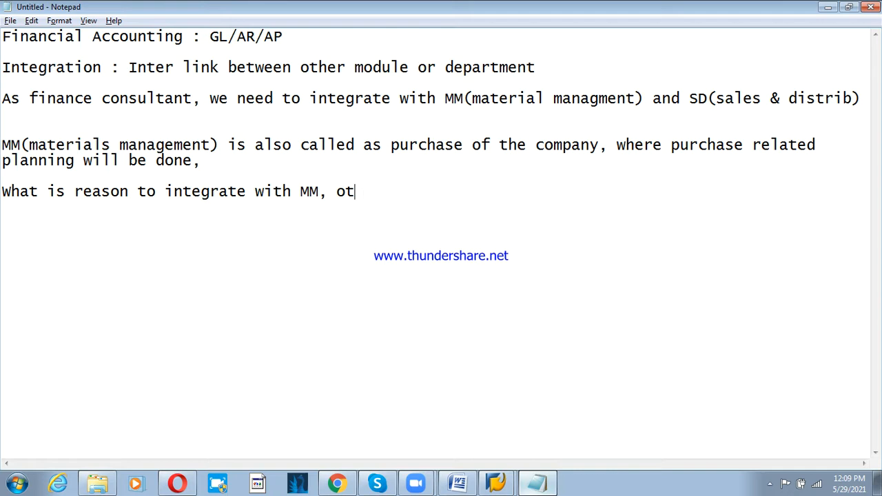
text(FI-MM, to)
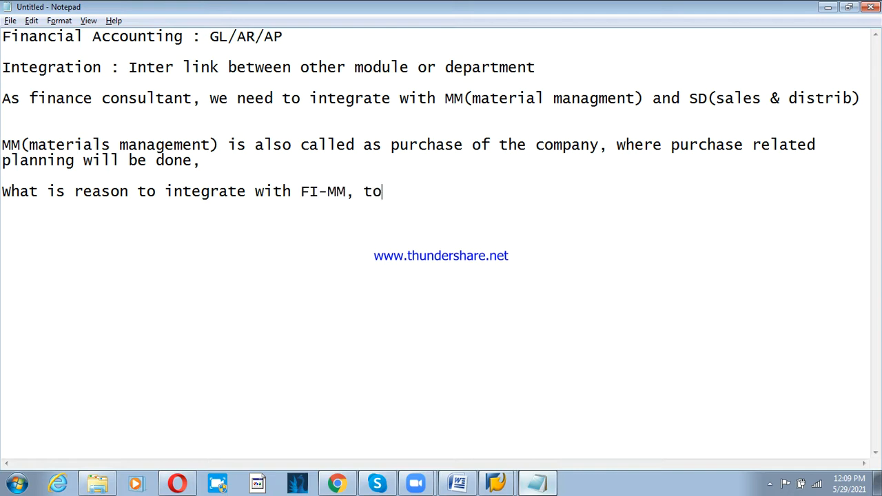
text( capture t)
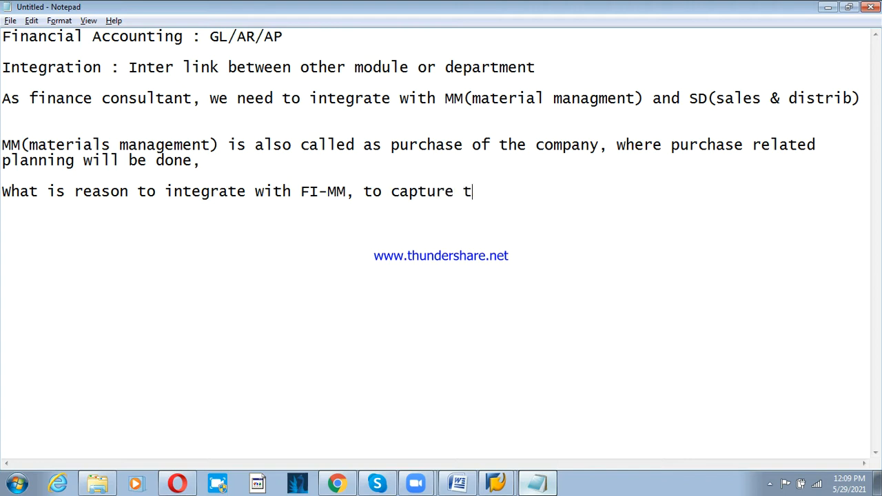
text(he expens)
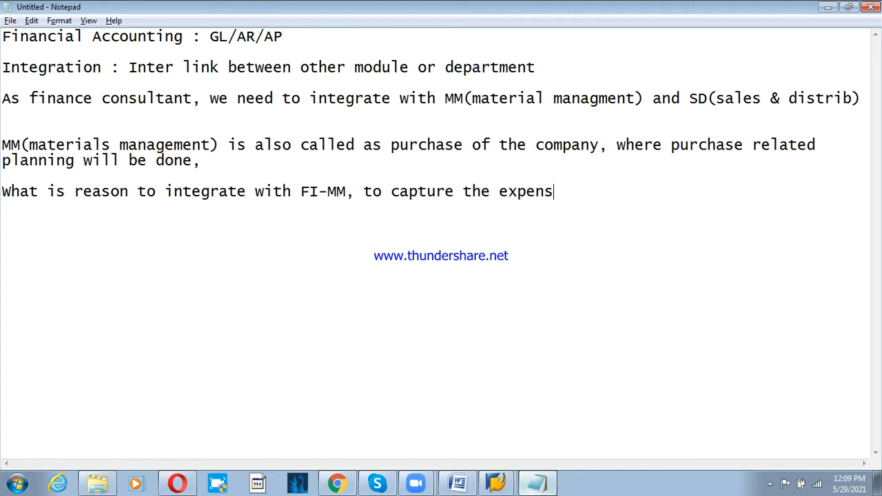
text(es data)
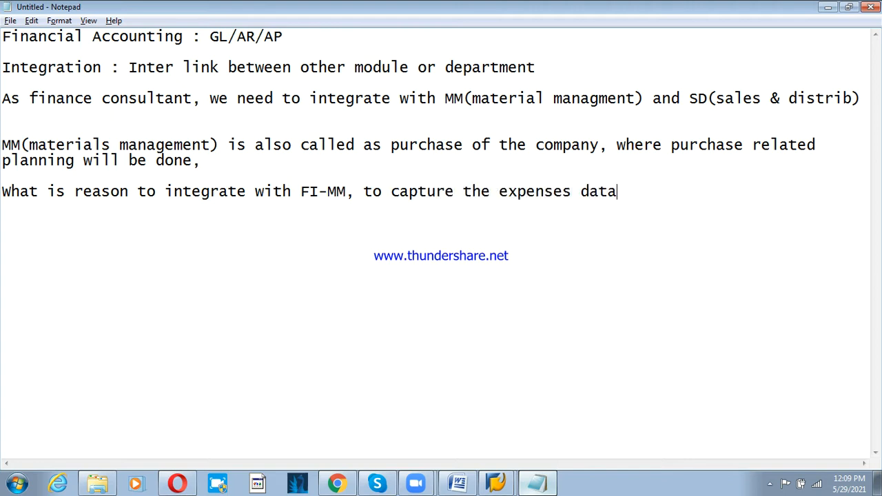
text( from MM.)
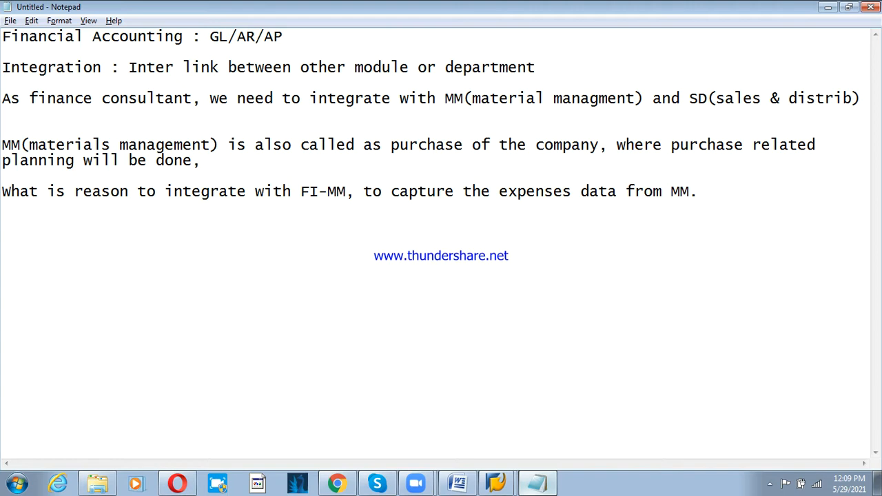
key(Return)
key(Return)
- Type a new line 'what is reason to integrate with FI-SD'
text(what is reas)
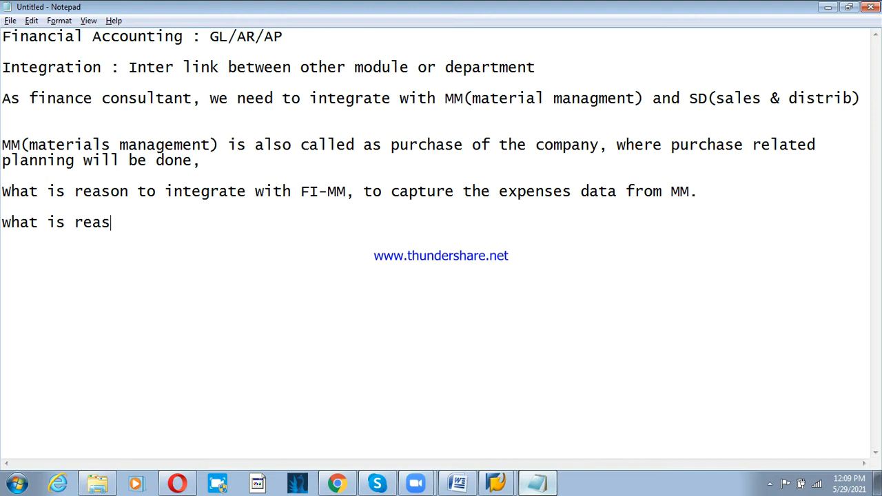
text(on to integrae)
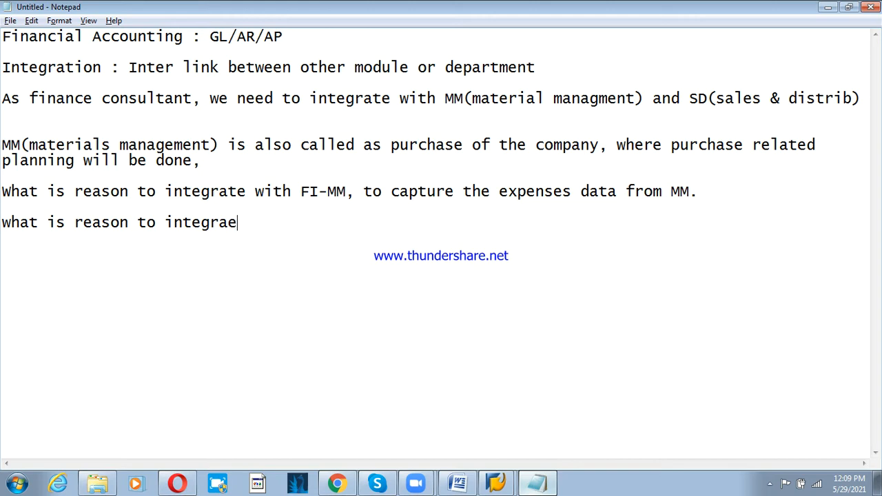
key(BackSpace)
text(tw tit)
key(BackSpace)
key(BackSpace)
key(BackSpace)
text(with )
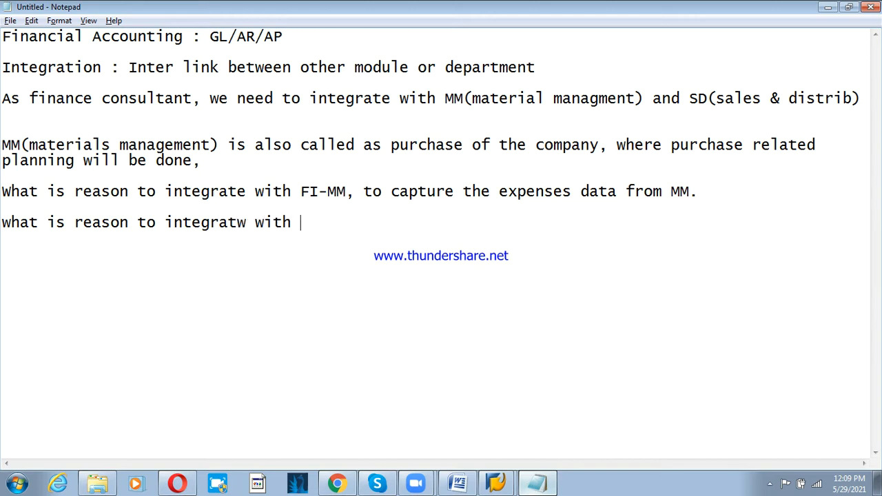
text(FI-SD)
- Fix 'integratw' to 'integrate' and append 'to capture the revenue/income data from SD'
click(240, 222)
key(Delete)
text(e)
key(End)
text(to cap)
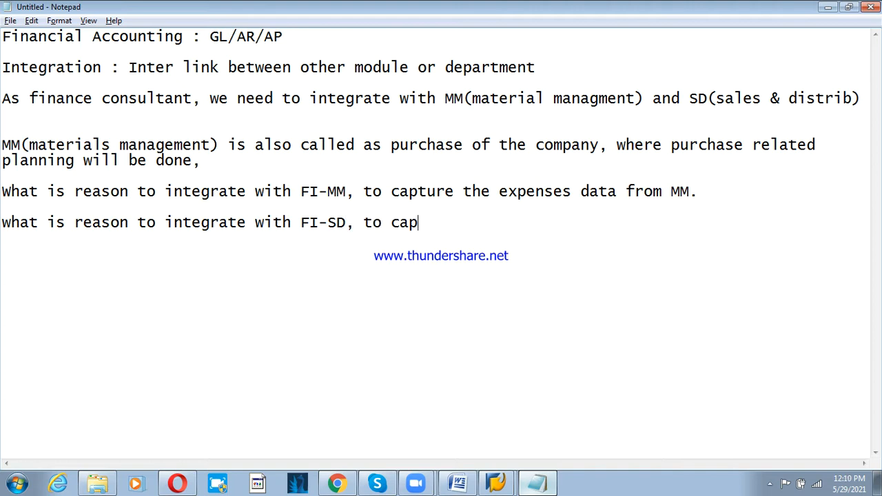
text(ture the )
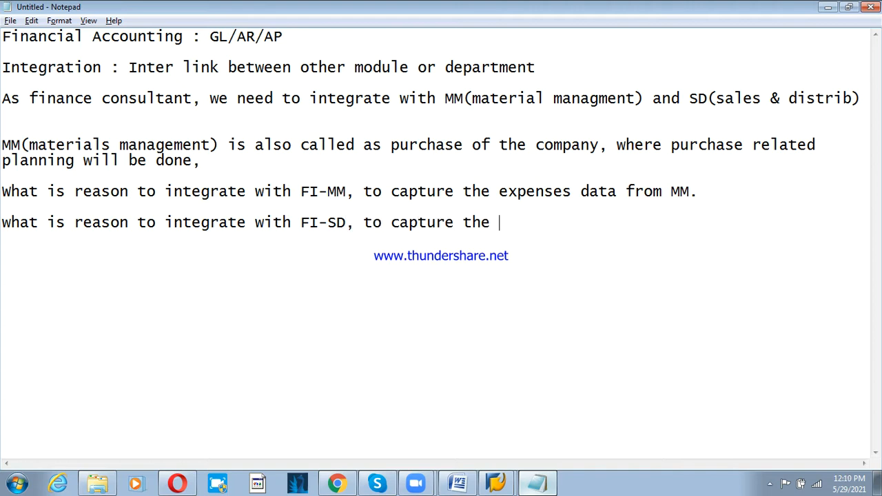
text(revenue/r)
key(BackSpace)
text(i)
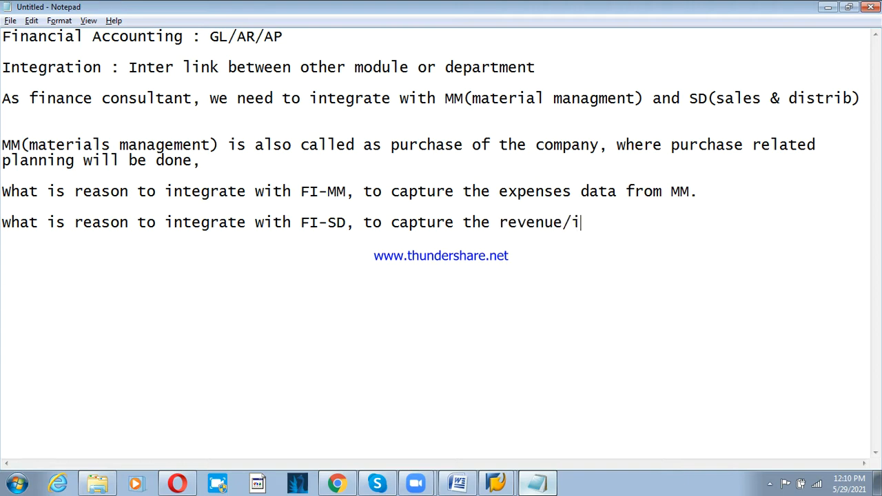
text(ncome data fro)
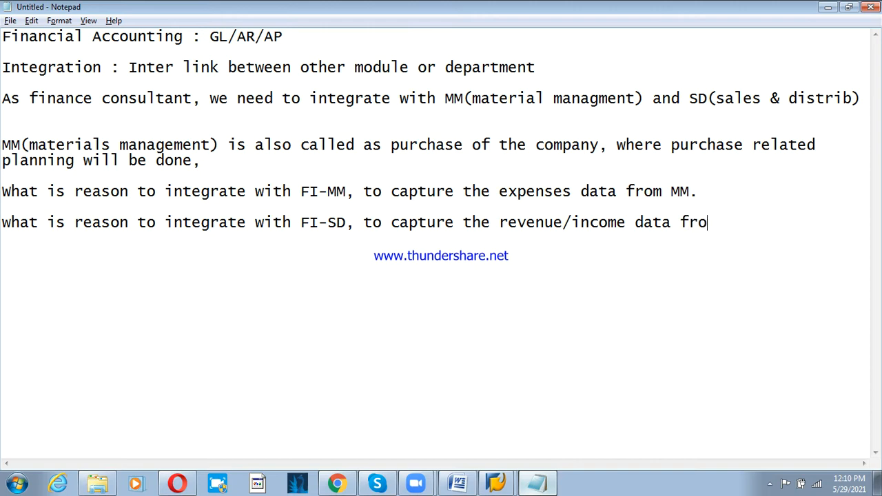
text(m SD)
- Add the heading 'Use of capturing the data' after a blank line
key(Return)
key(Return)
text(1.)
key(BackSpace)
key(BackSpace)
key(BackSpace)
text(USe)
key(BackSpace)
key(BackSpace)
key(BackSpace)
key(Return)
key(Return)
text(Use of cap)
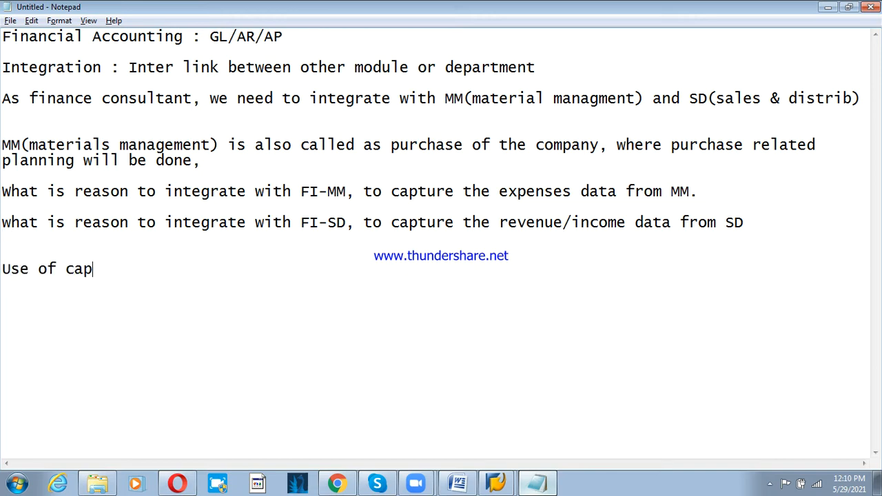
text(tu)
key(BackSpace)
text(ture)
key(BackSpace)
key(BackSpace)
text(ing the data)
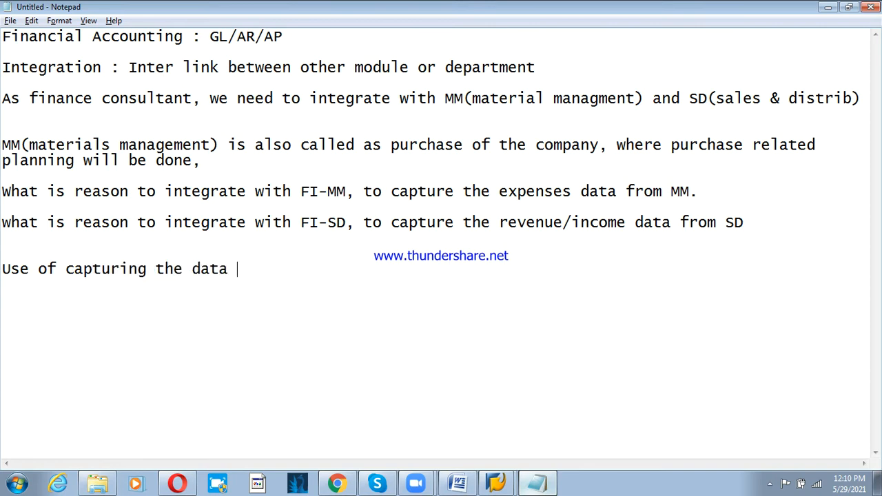
- Add point 1: 'by this data we can generate the P&L(Income & expenses) statement'
key(Return)
key(Return)
text(13.)
key(BackSpace)
text(by this data)
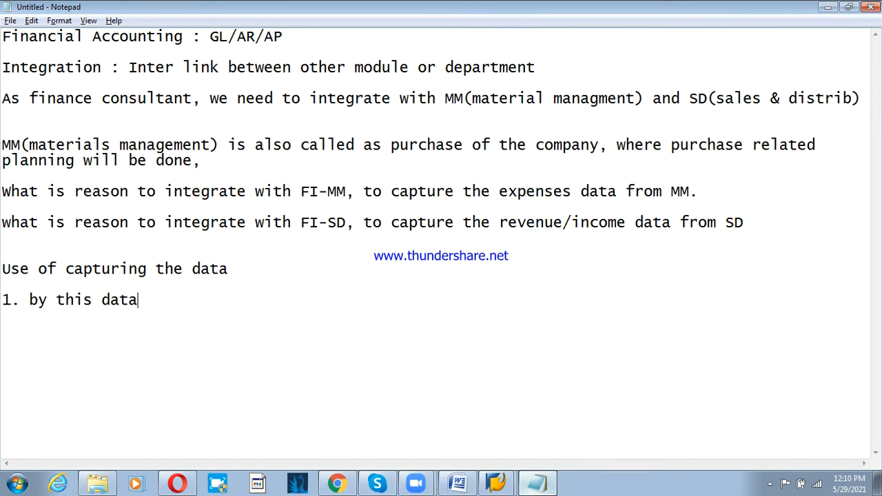
text( we can gern)
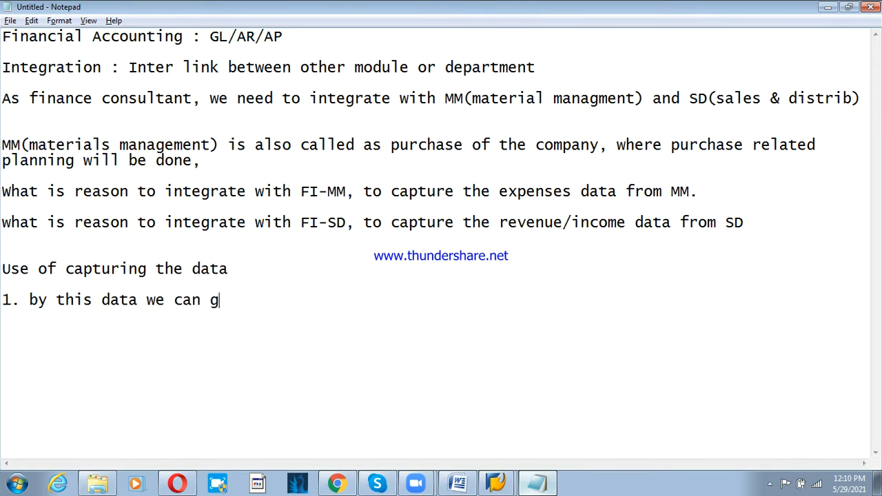
key(BackSpace)
key(BackSpace)
text(nre)
key(BackSpace)
key(BackSpace)
text(erate)
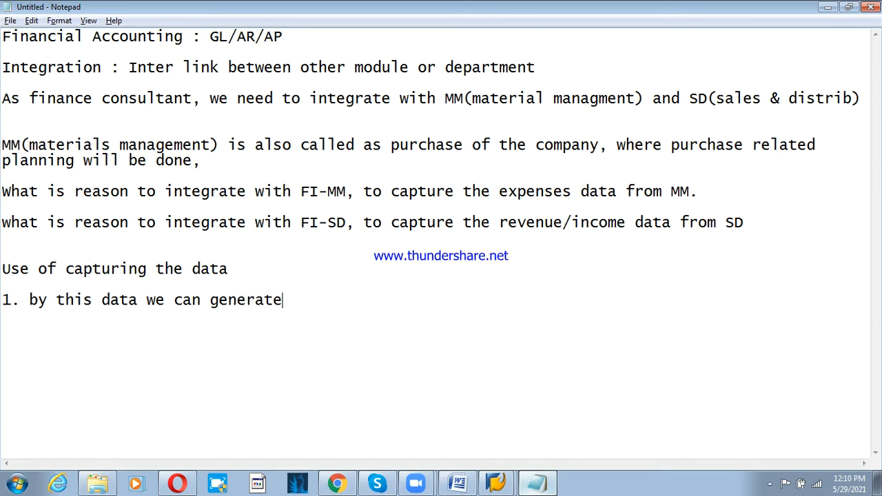
text( the P&L)
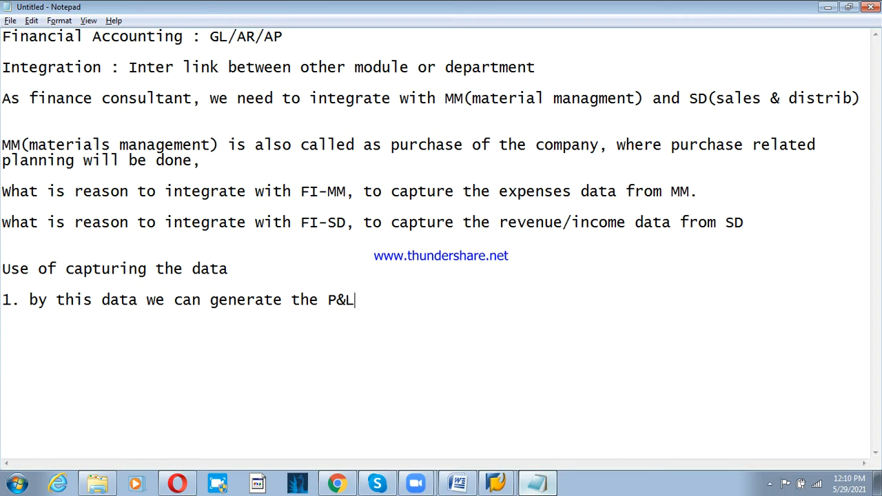
text((Income & e)
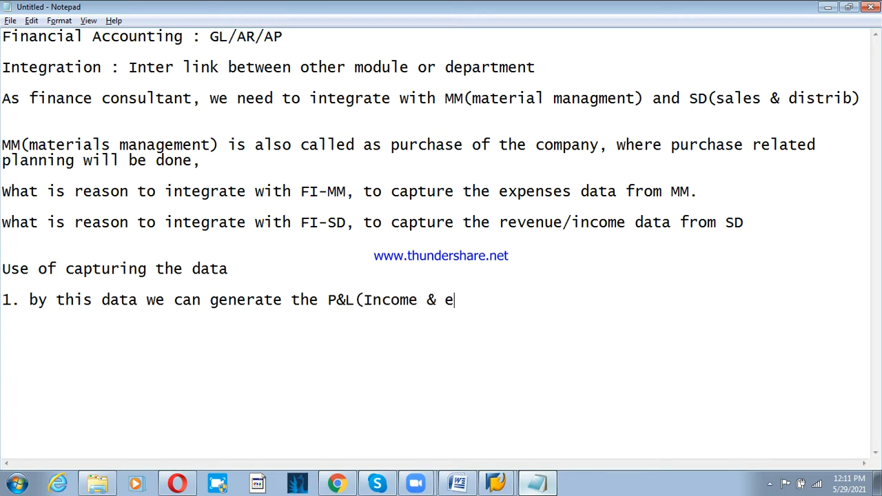
text(xpenses)
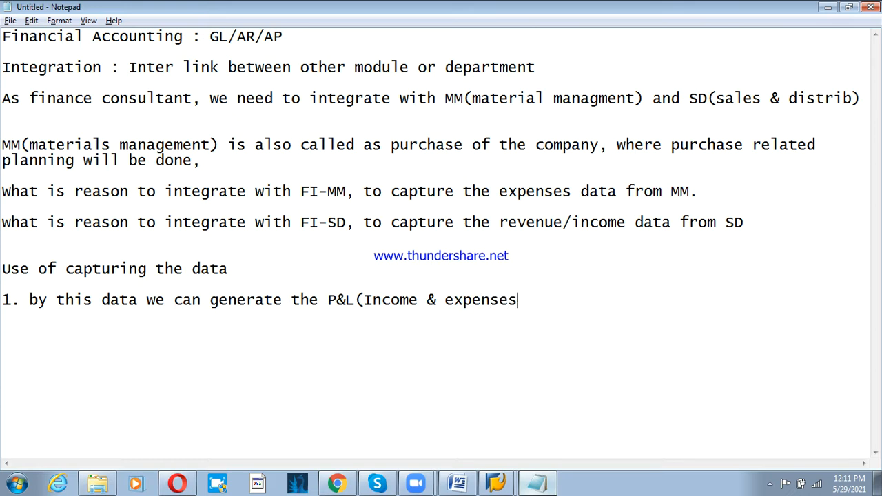
key(BackSpace)
text())
text( S)
key(BackSpace)
text(statement)
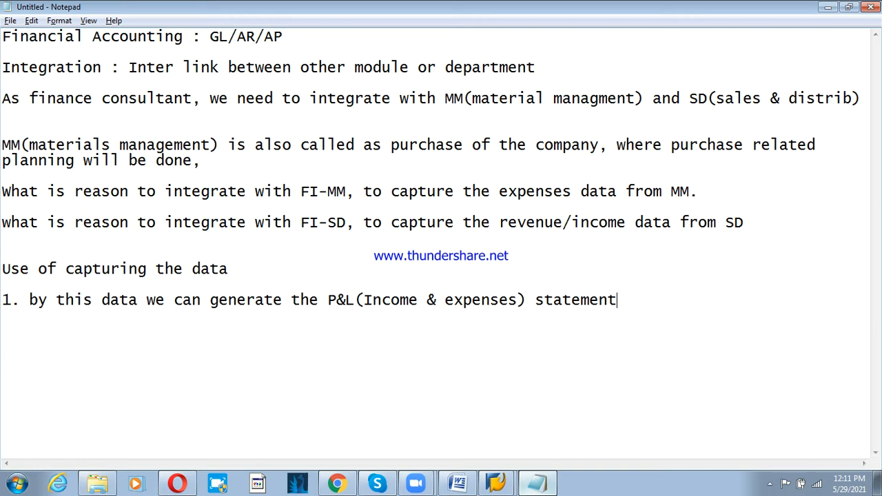
key(Return)
text(2. We can)
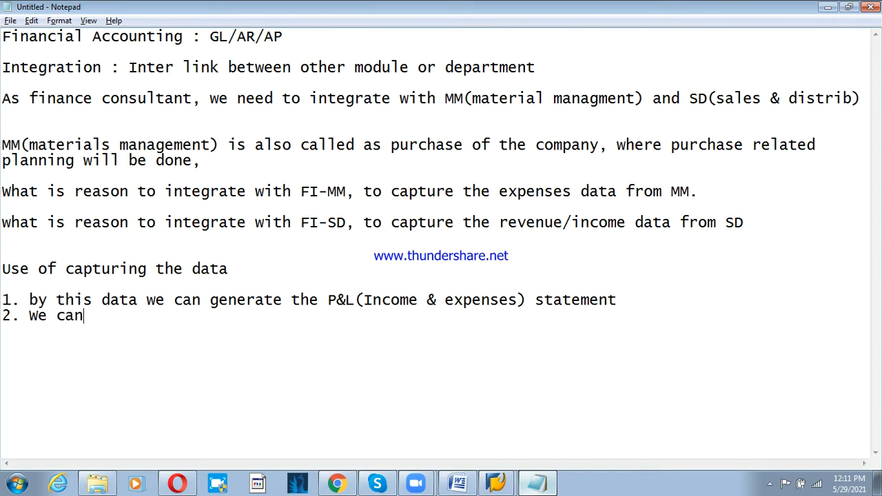
text( track the pay)
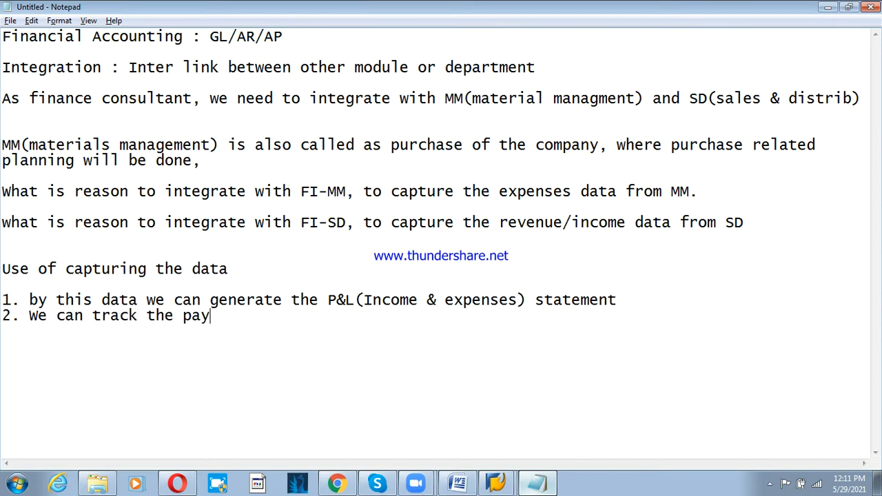
text(ment from )
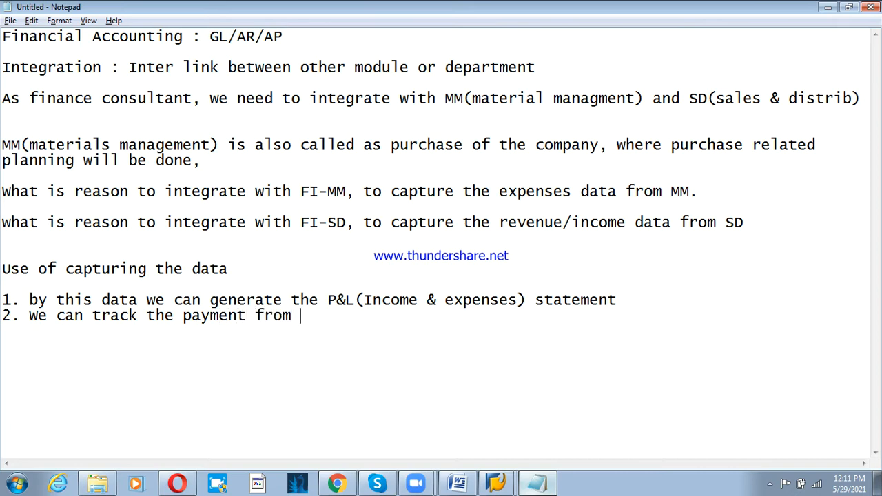
text(customer()
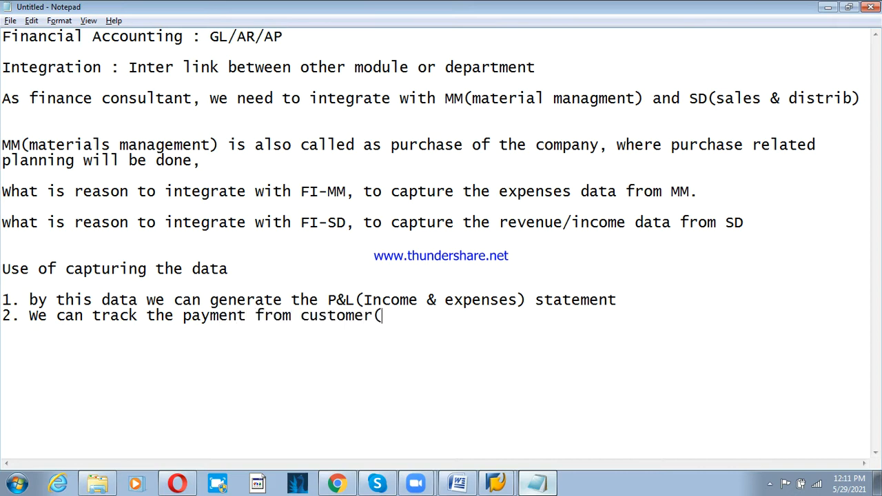
text(AR) anm)
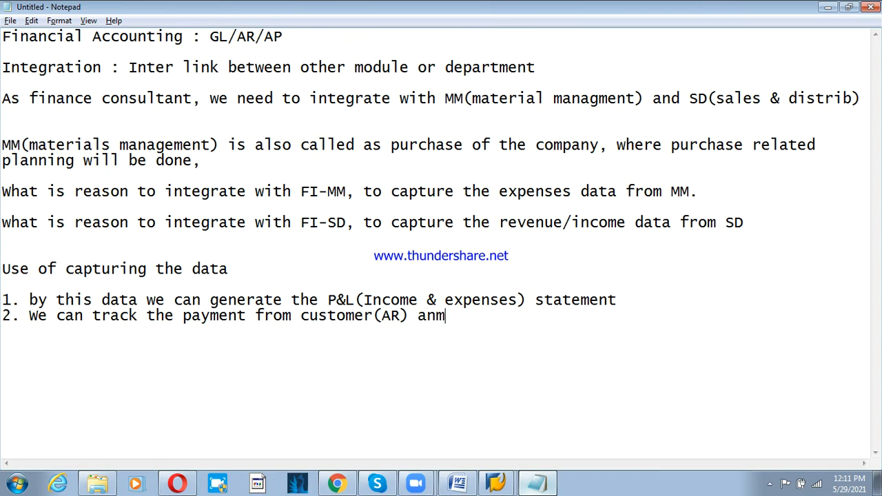
- Finish point 2 with 'and Payment to Vendor (AP)'
key(BackSpace)
text(d Payment to Vendor)
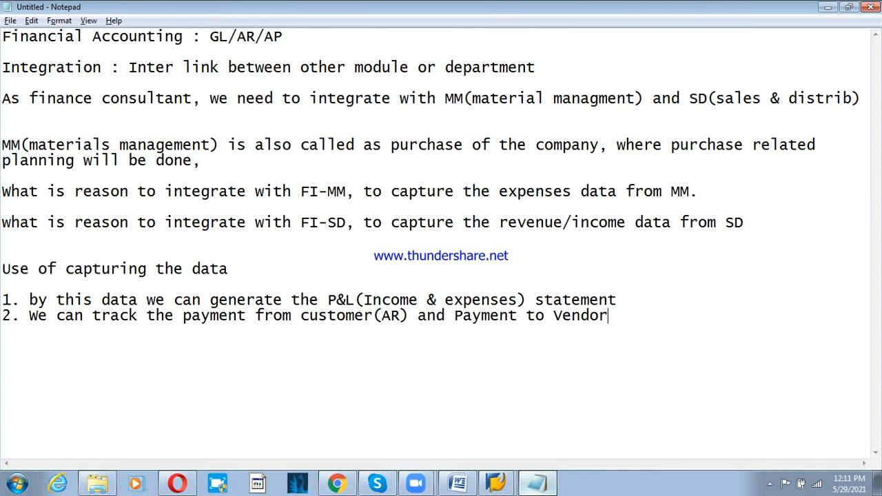
text( (AP))
- Add the heading 'Integrate with SD' below point 2
key(Return)
text(Intr)
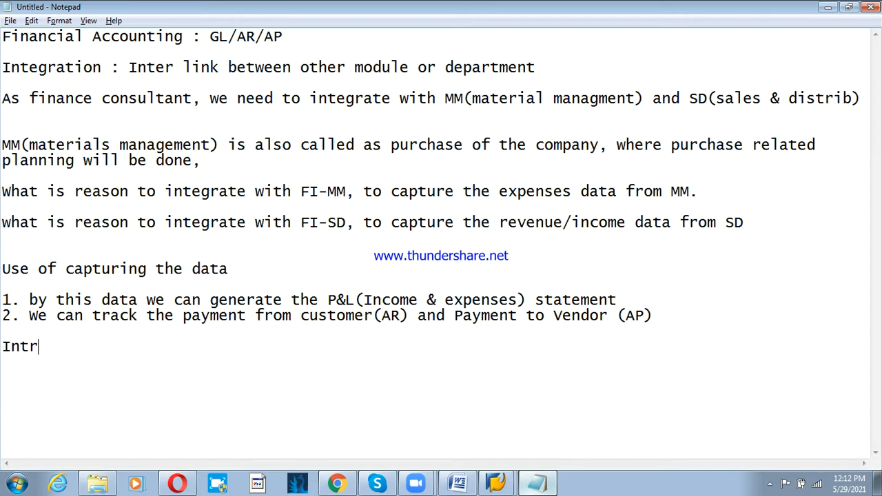
key(BackSpace)
text(egar)
key(BackSpace)
key(BackSpace)
text(a)
key(BackSpace)
text(rate wth)
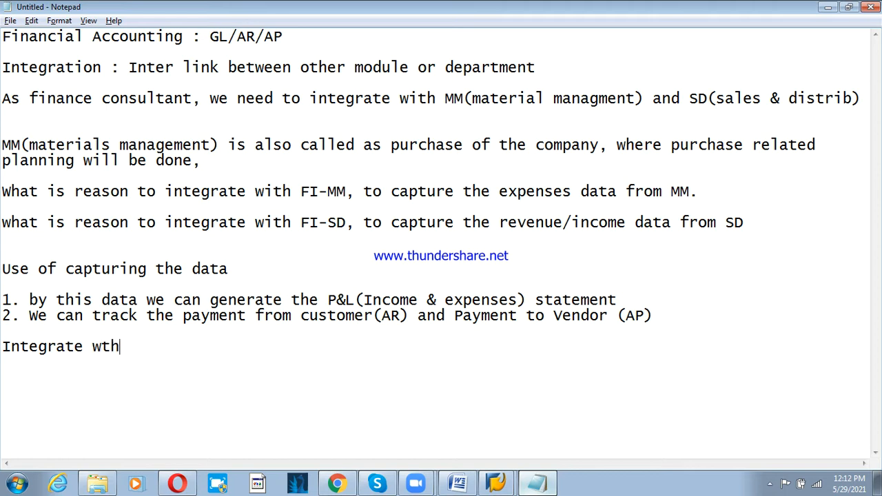
key(BackSpace)
key(BackSpace)
text(ith SD)
- Add a 'Pre-requirsition' line under the SD heading
key(Return)
text(1)
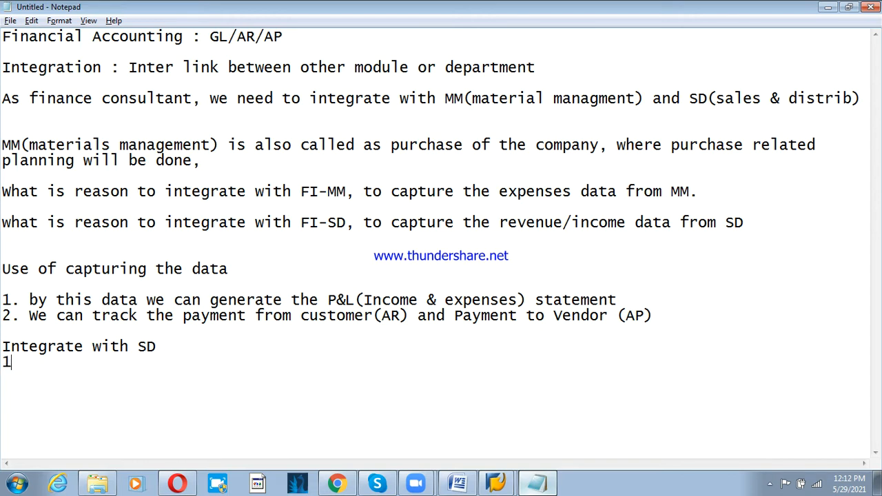
key(BackSpace)
text(Pre-rq)
key(BackSpace)
text(equirsition :)
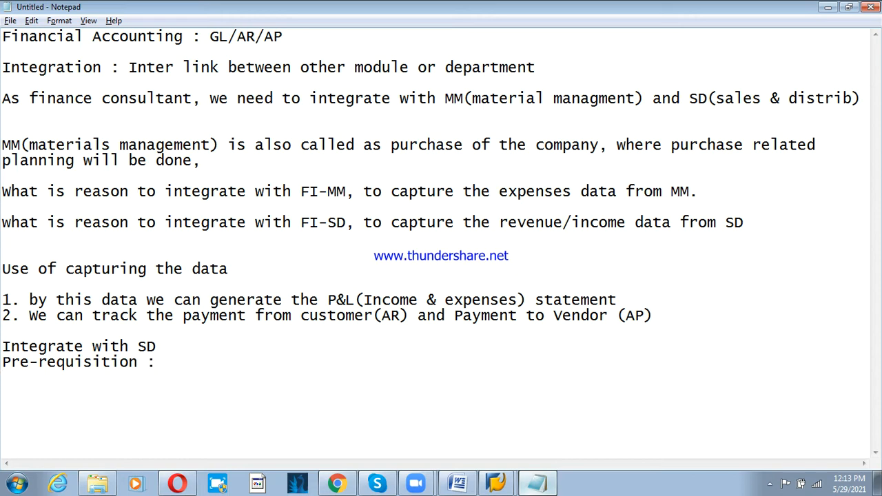
- List prerequisites '1. Sales orgn (enterprise structure)' and '2. Dist channel'
key(Return)
text(1. Sales orgn)
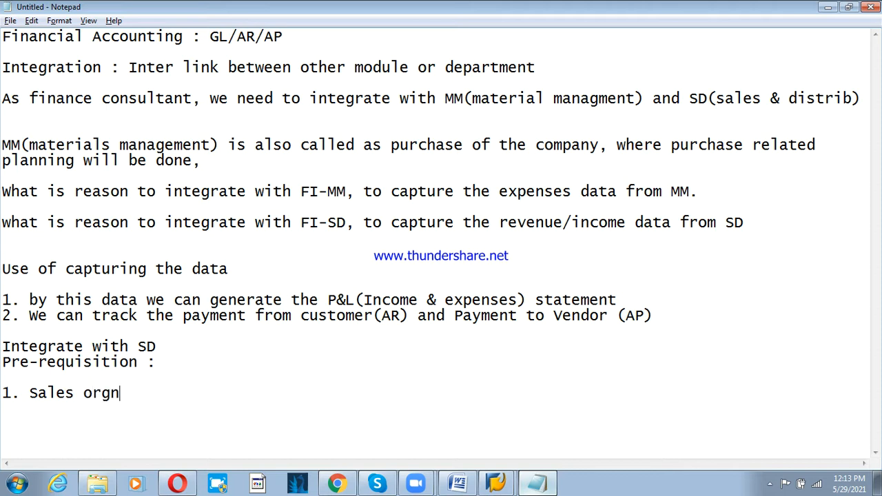
text( (entere)
key(BackSpace)
text(prise)
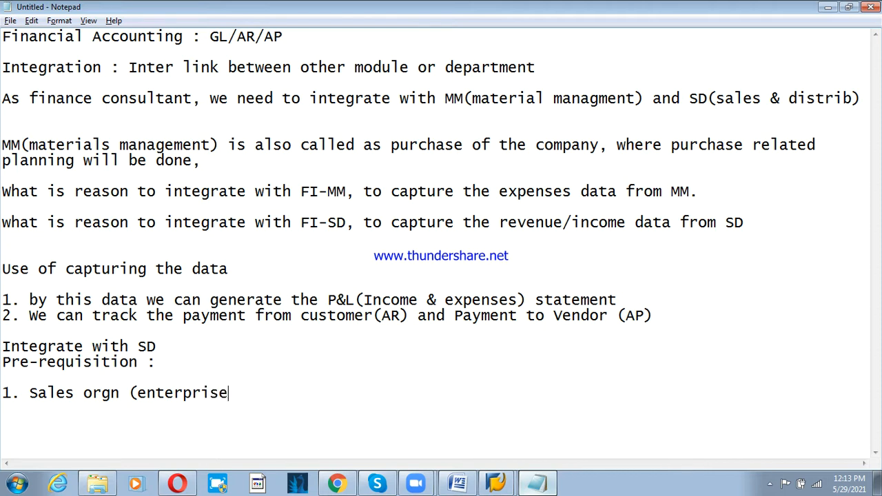
text( struction)
key(BackSpace)
key(BackSpace)
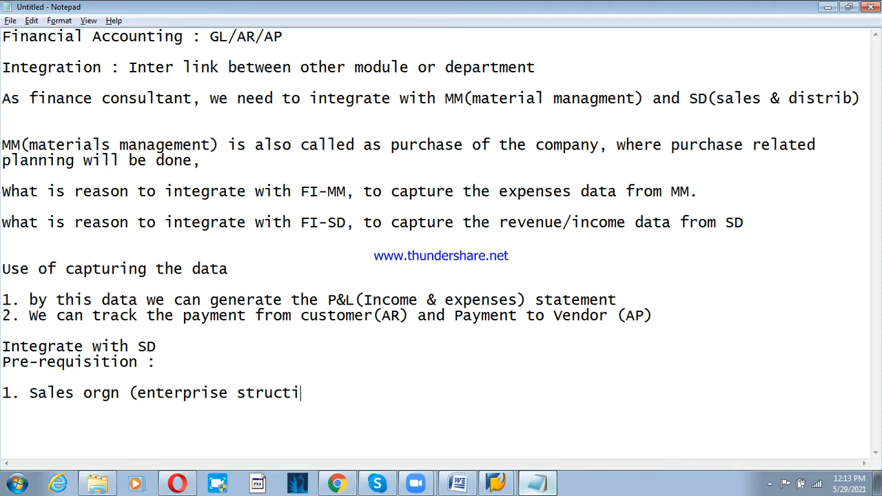
key(BackSpace)
text(ure))
key(Return)
text(2. Dist )
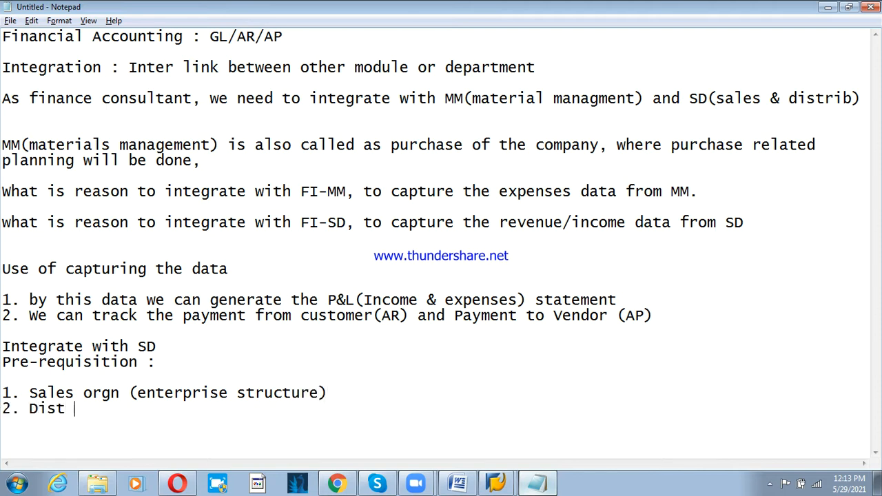
text(channel)
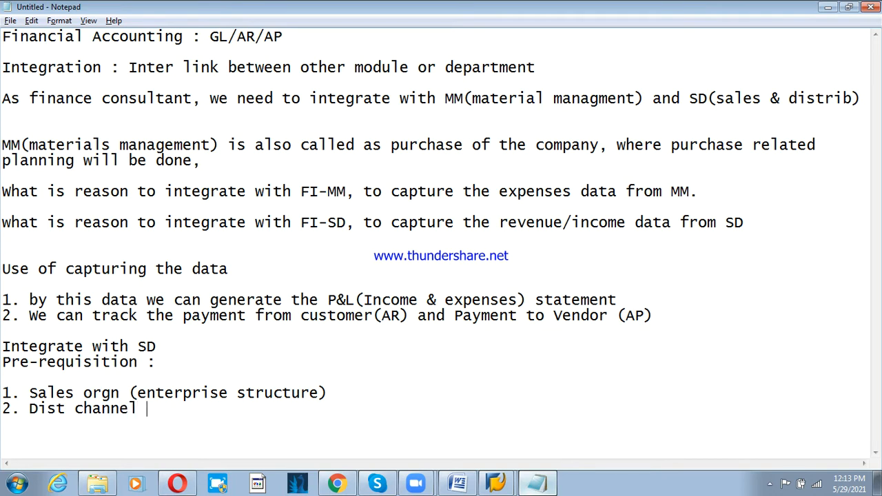
- Add prerequisites 3. Division, 4. centralized customer, 5. chart of account and 6. ledgers
key(Return)
text(3. Division)
key(Return)
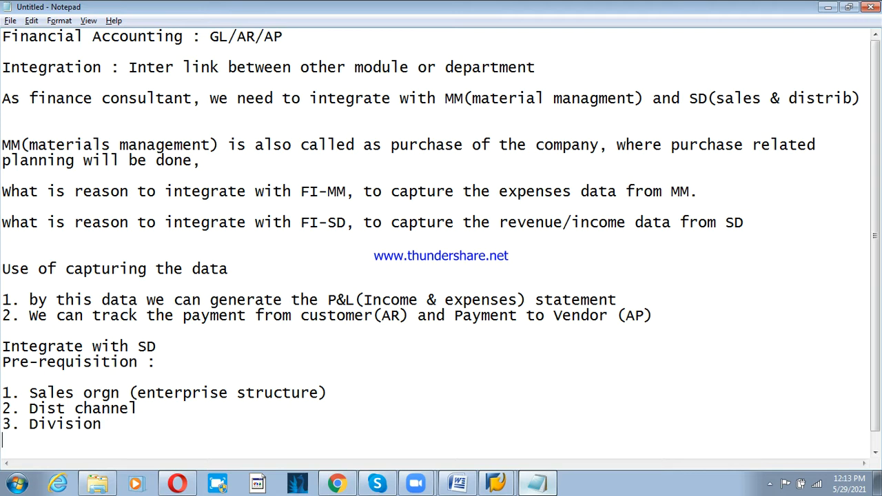
key(Return)
text(4)
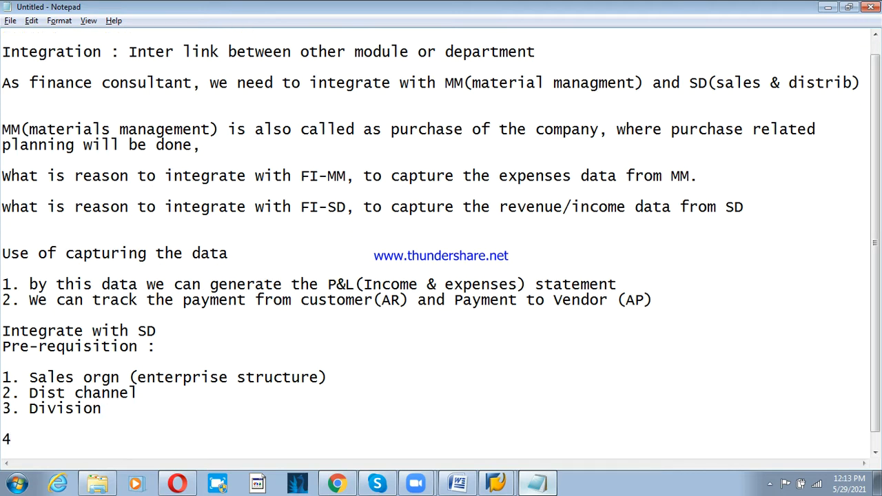
text(. centralize)
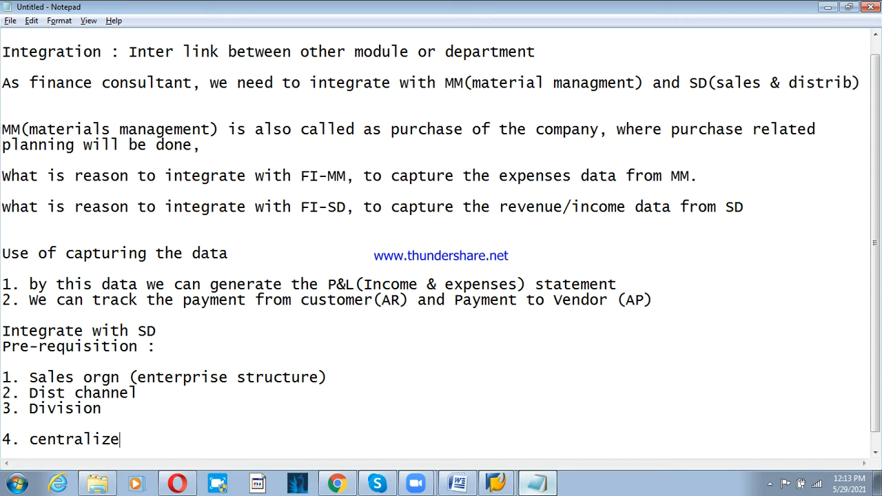
text(d customer)
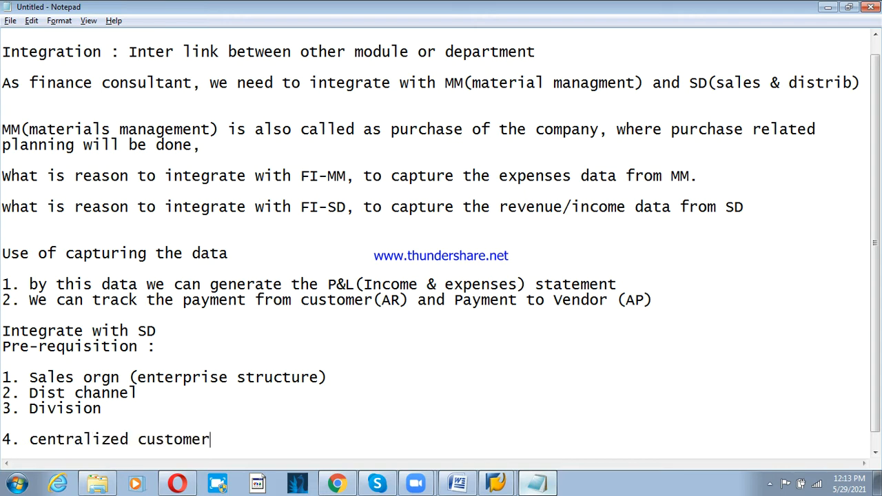
key(Return)
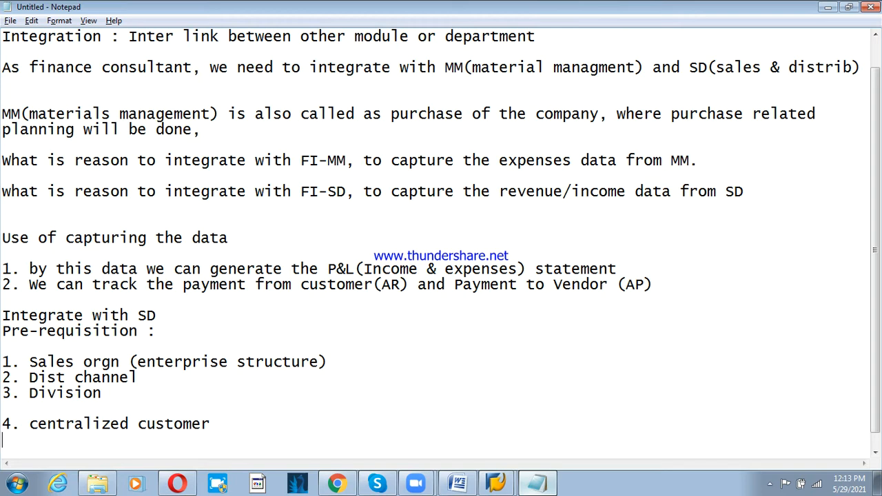
text(5.char to)
key(BackSpace)
key(BackSpace)
key(BackSpace)
text(t of account )
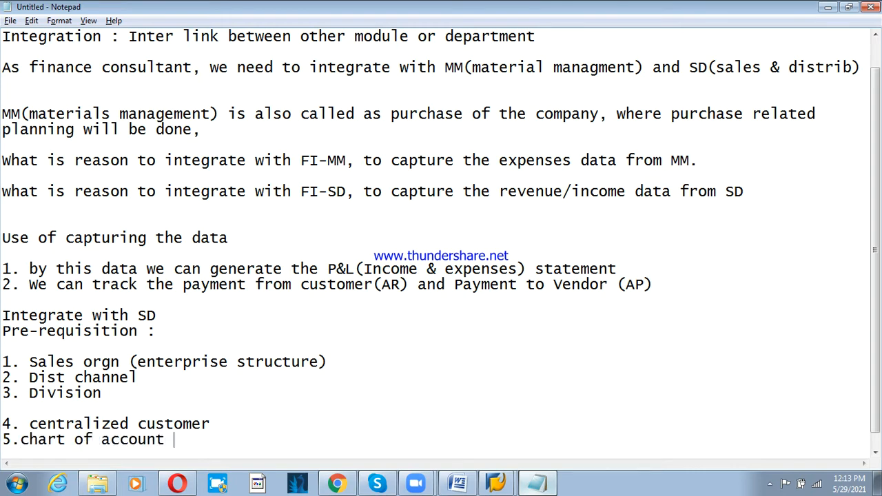
text(is ther)
key(BackSpace)
key(BackSpace)
key(BackSpace)
key(BackSpace)
key(BackSpace)
key(BackSpace)
key(BackSpace)
key(BackSpace)
key(Return)
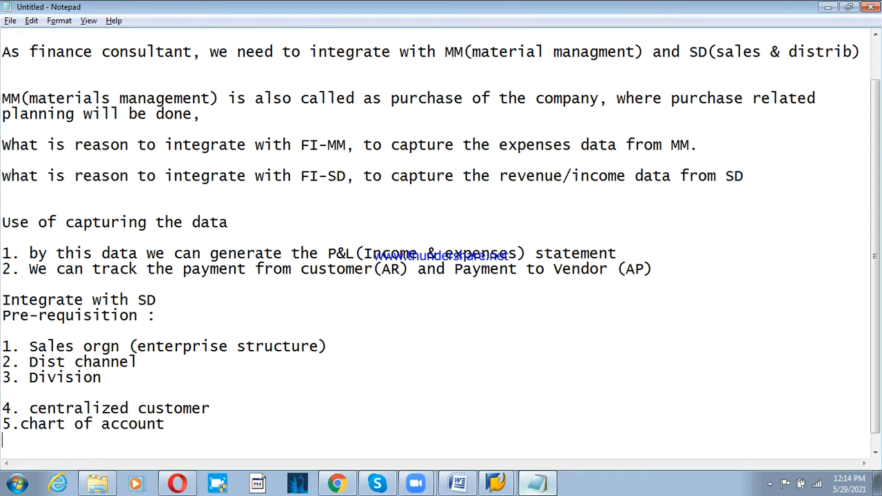
text(6. ledger)
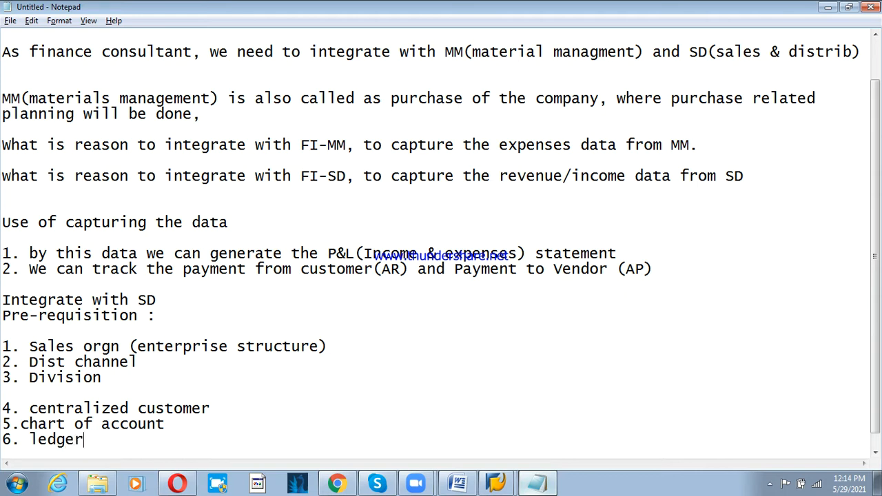
text(s)
key(Return)
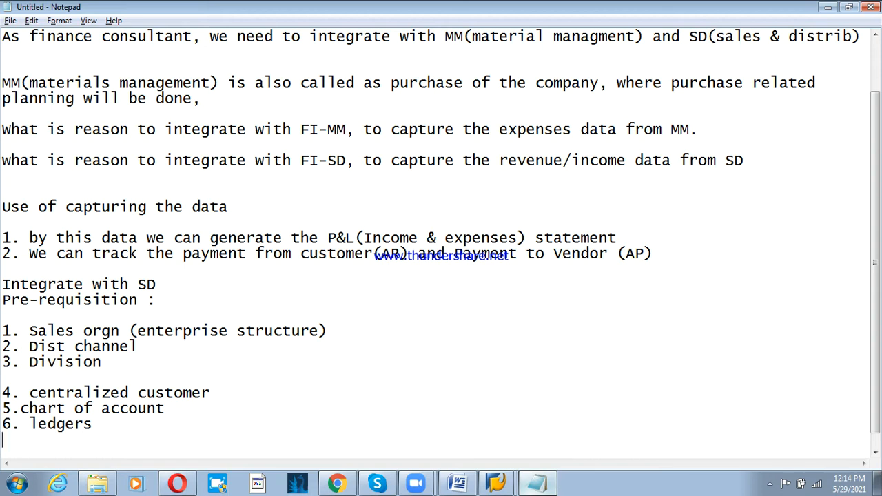
- Below the prerequisites, begin a note: 'we are going to link our GL with Account keys'
key(Return)
text(in )
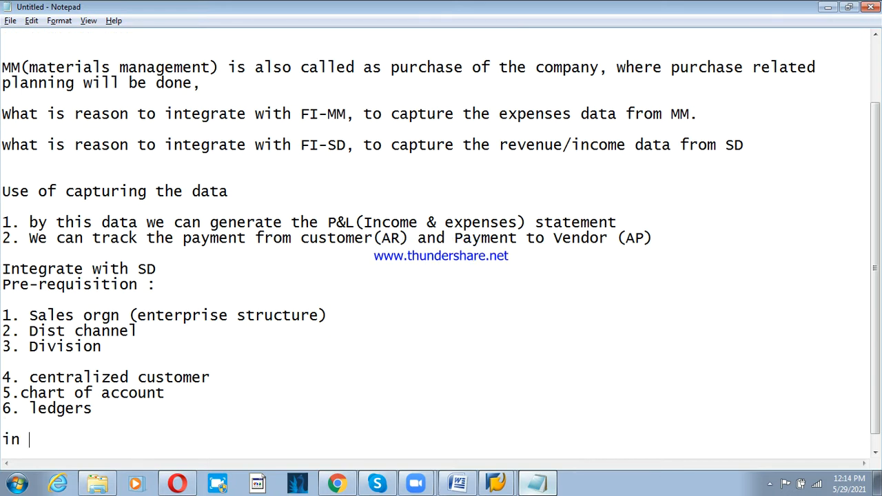
text(we are go)
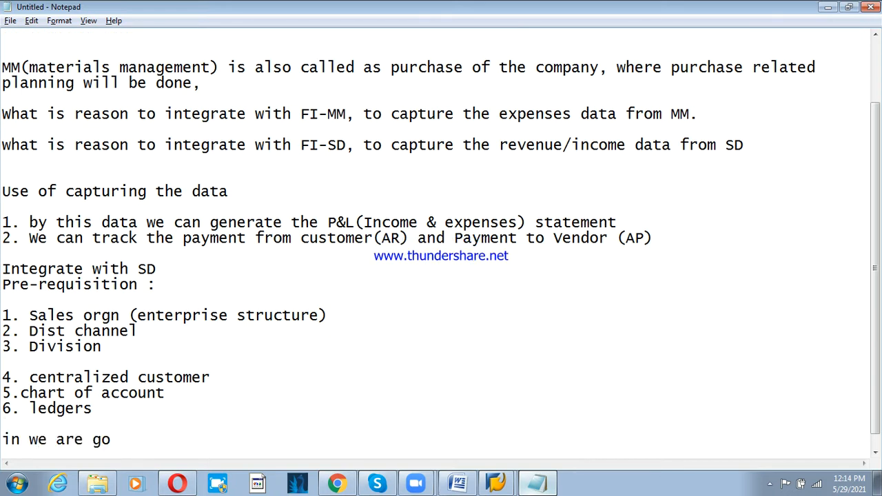
text(ing lnik)
key(BackSpace)
key(BackSpace)
key(BackSpace)
text(ink our GL)
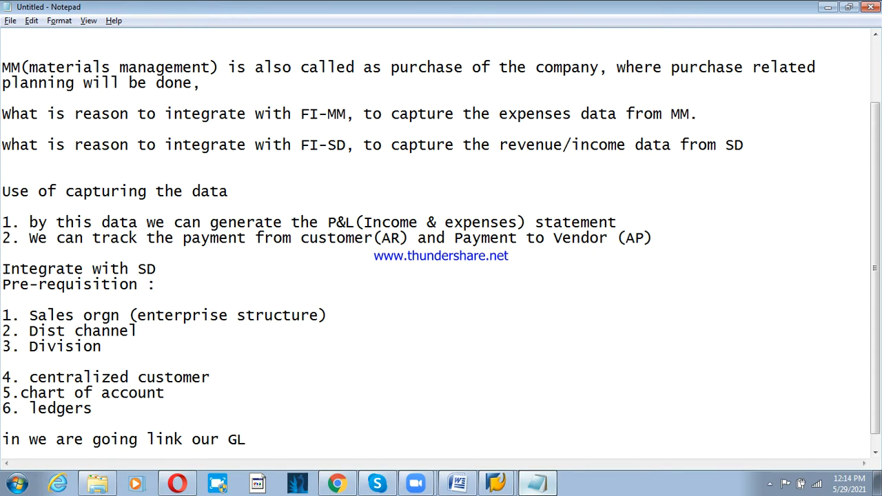
text( wiht)
key(BackSpace)
key(BackSpace)
key(BackSpace)
text(th Accoun)
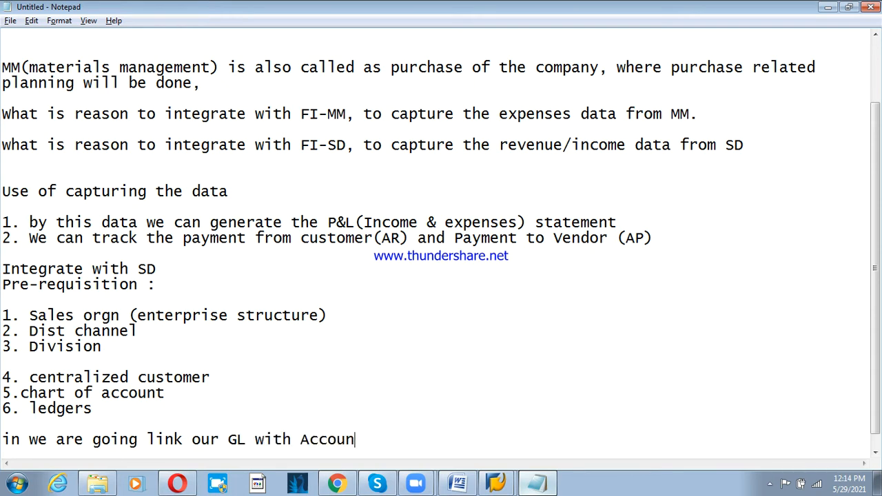
text(t keys)
- Finish the note: 'with the help of accounting keys, values get posted to GLs.', then leave a blank line
text(, with)
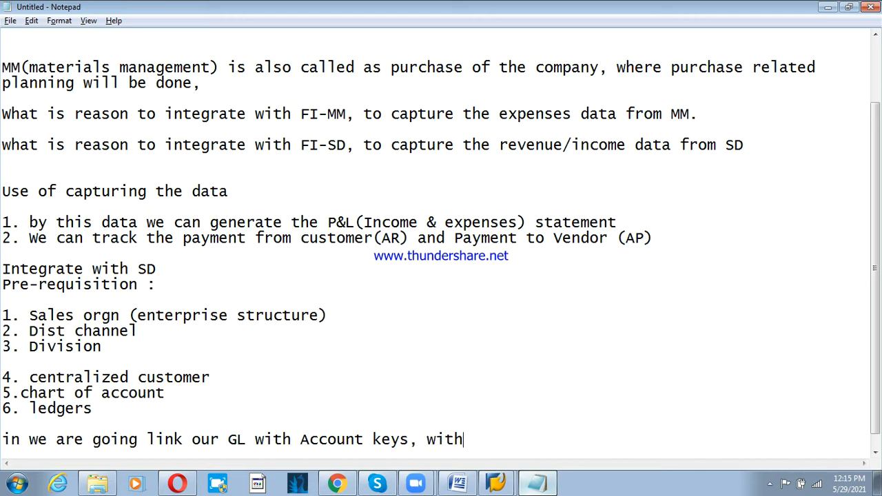
text( help of accou)
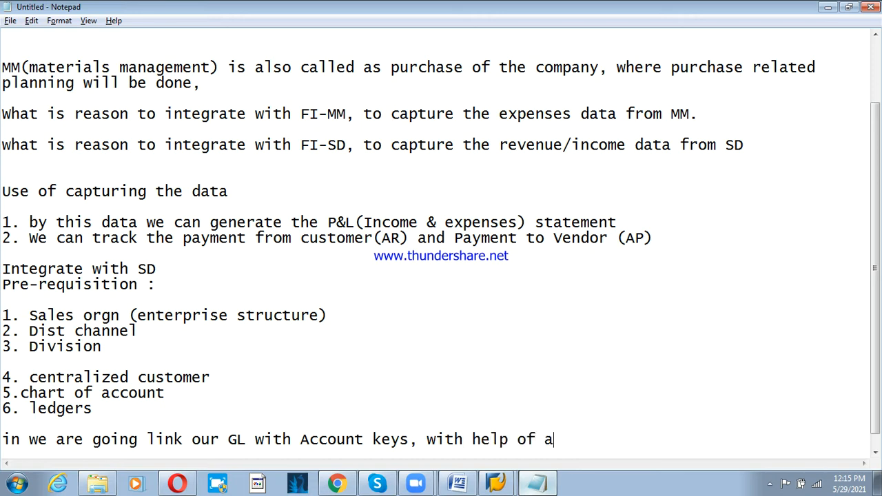
key(Left)
key(Left)
key(Left)
key(Left)
key(Left)
key(Left)
key(Left)
key(Left)
key(Left)
key(Left)
key(Left)
key(Left)
key(Left)
text(the help of accou)
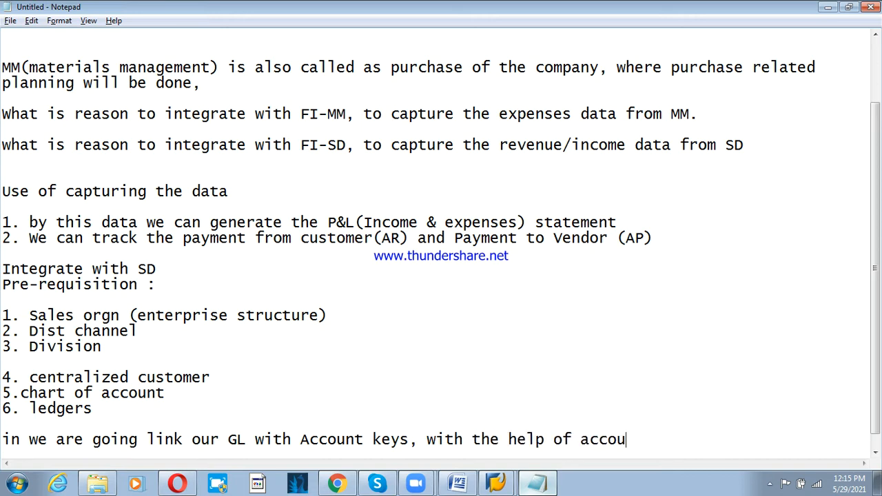
text(nting keys, val)
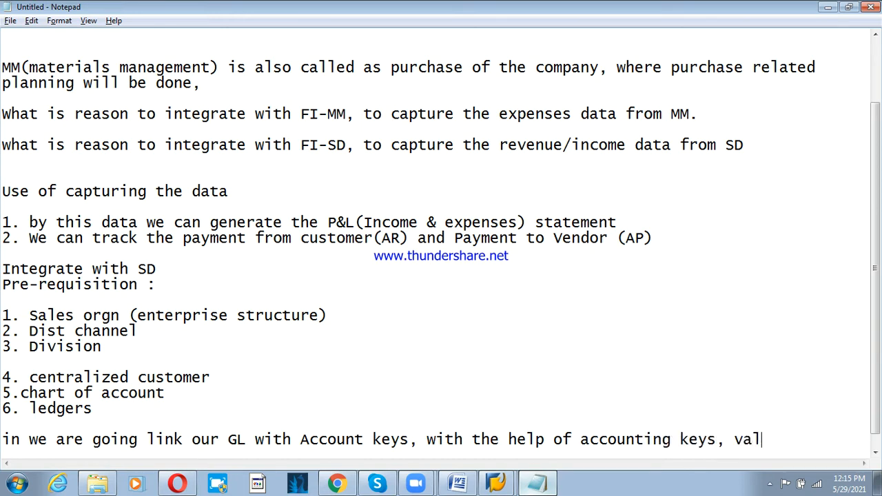
text(ues get)
key(Return)
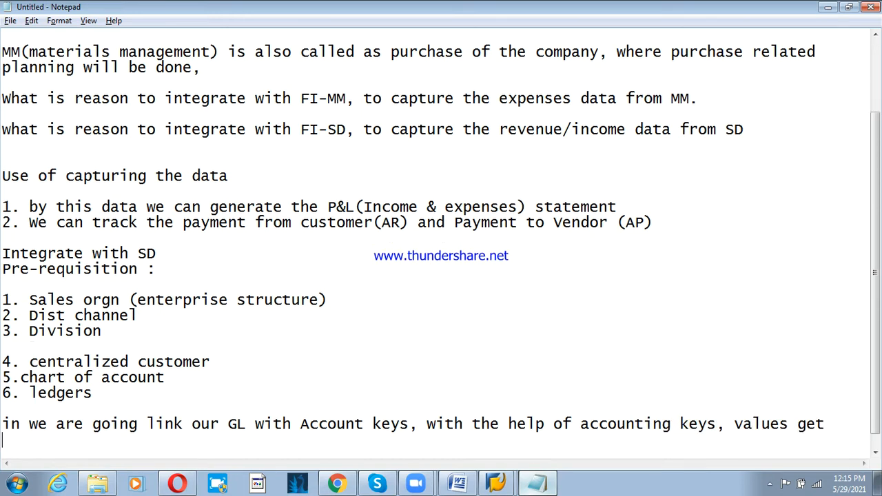
text(posted t)
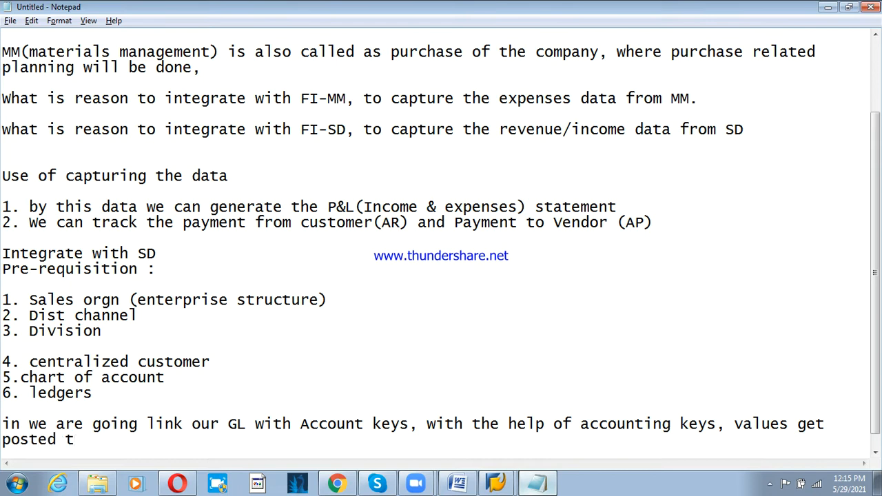
text(o gl)
key(BackSpace)
key(BackSpace)
text(GLs.)
key(Return)
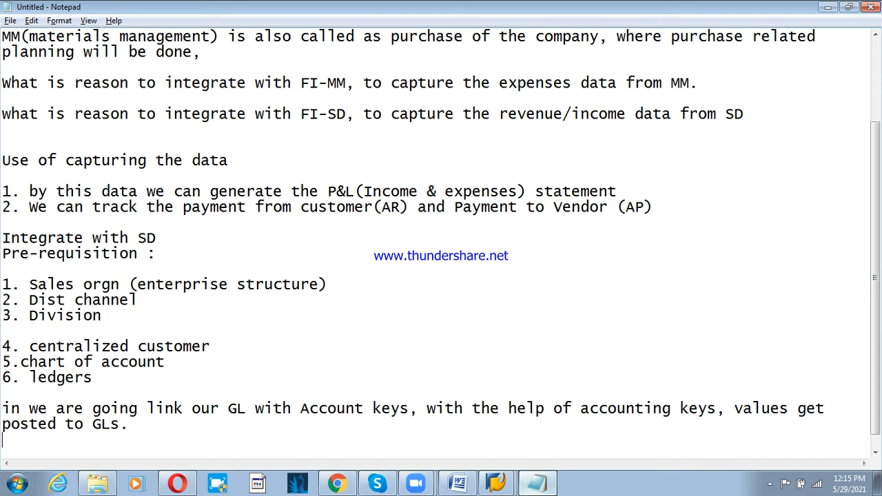
key(Return)
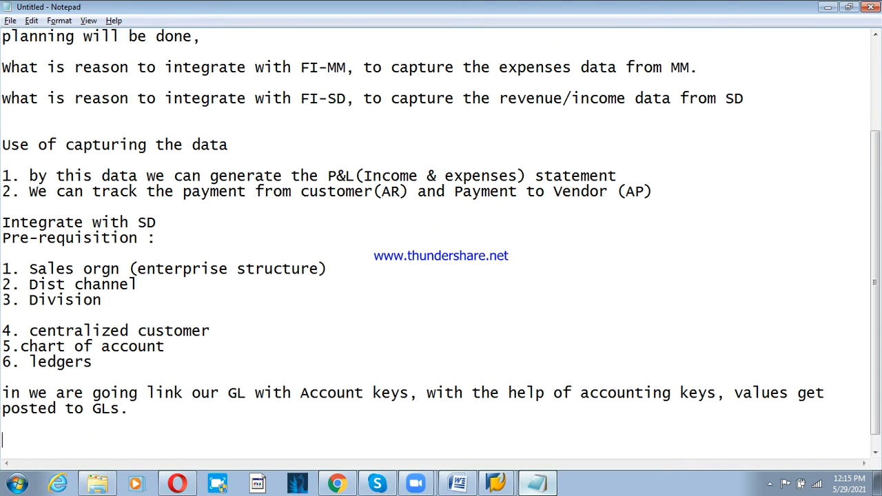
- Ask 'what are all revenue or data we are expecting from SD' and list '1. Sales Revenue'
text(what)
text(are all )
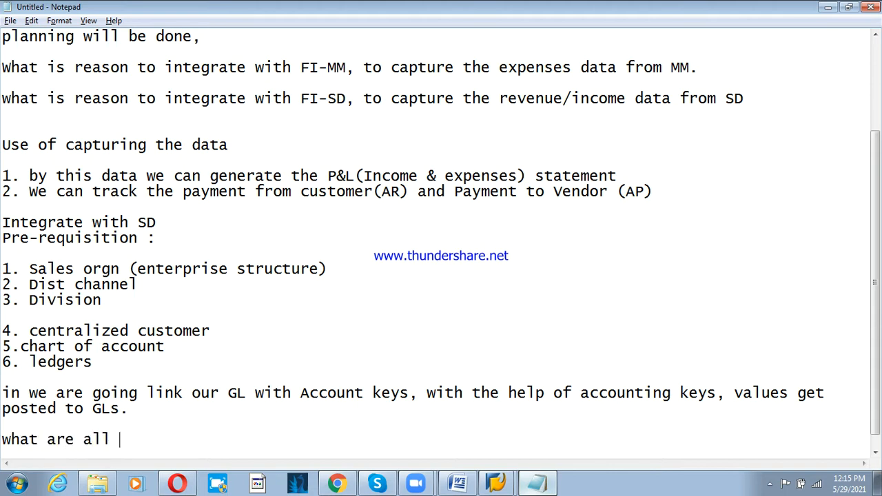
text(revenue or data)
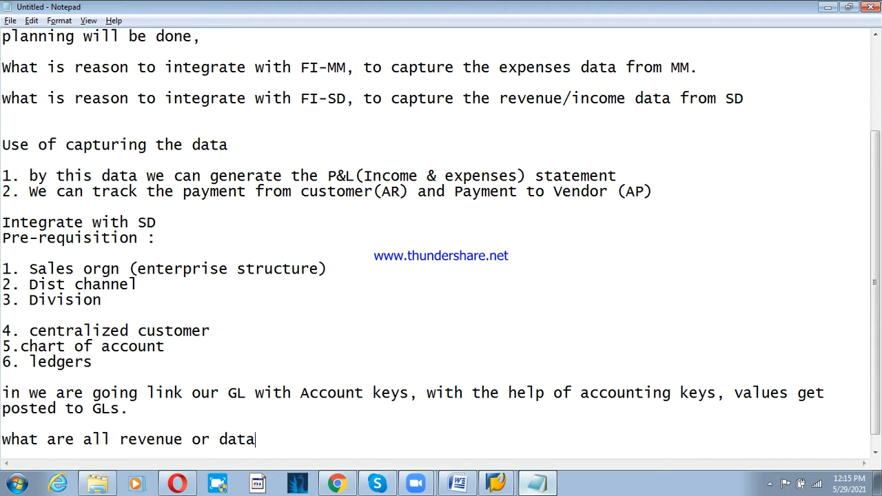
text( we are ex)
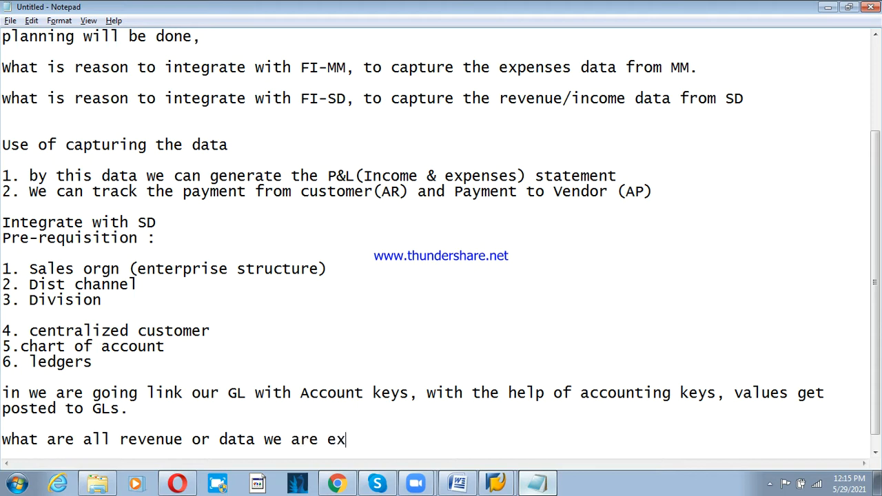
text(pecting )
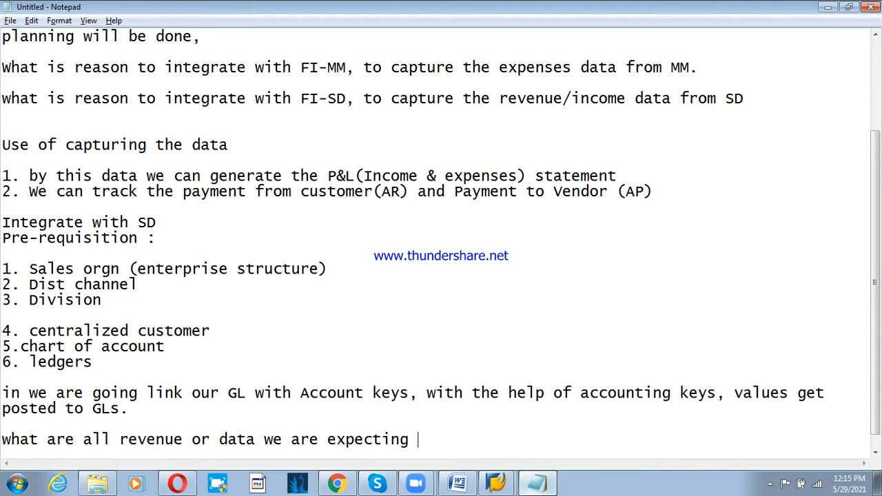
text(from SD)
key(Return)
key(Return)
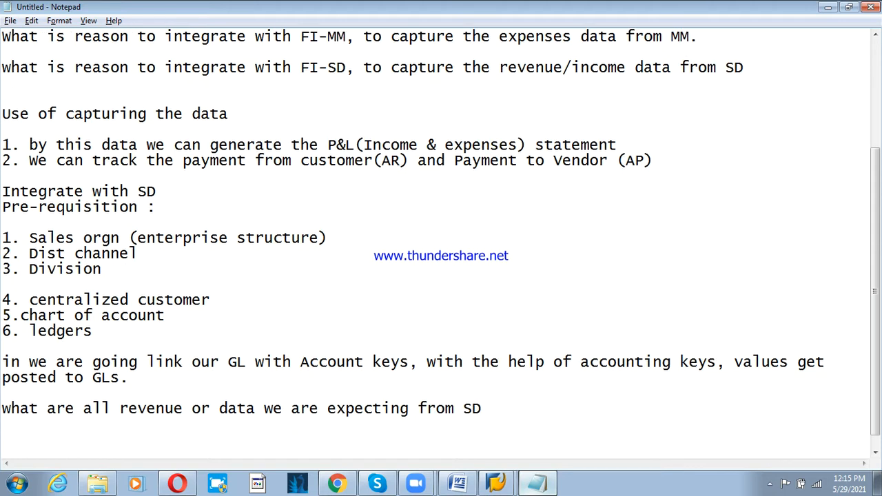
text(1. Sales Revenue)
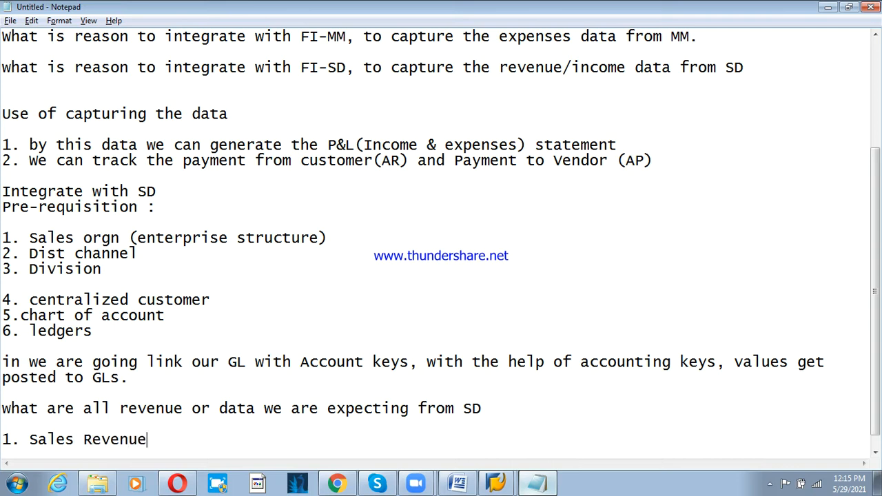
- Add list items '2. freight REvenue' and '3. Sales rebate'
key(Return)
text(2. )
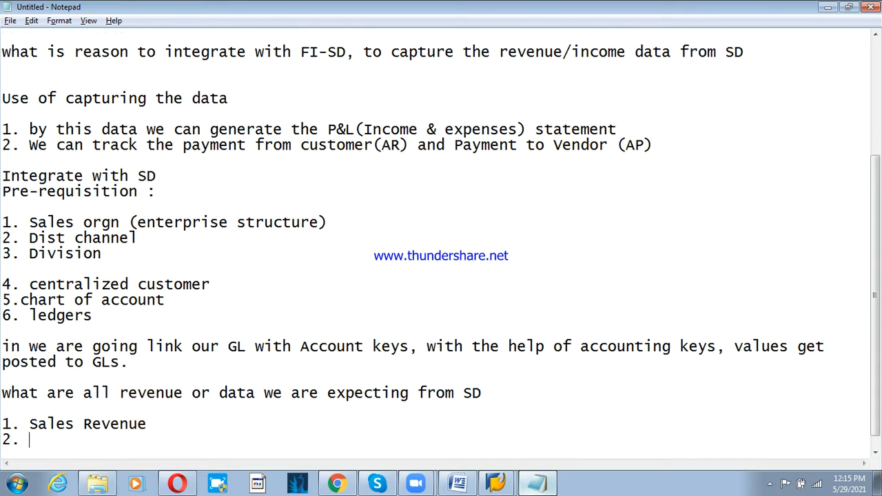
text(freight)
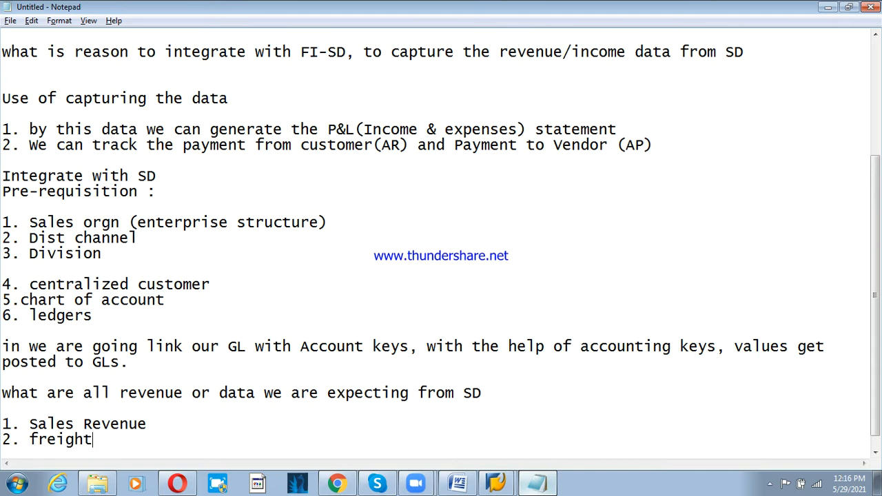
text( REvenue)
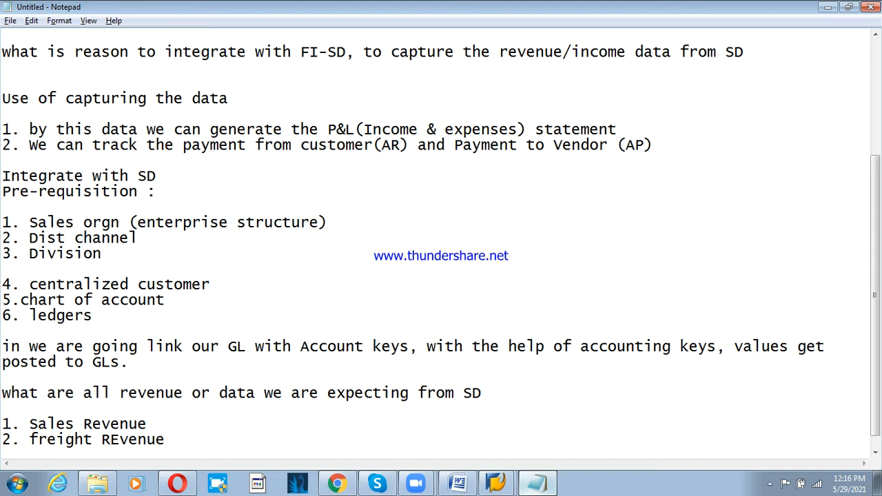
key(Return)
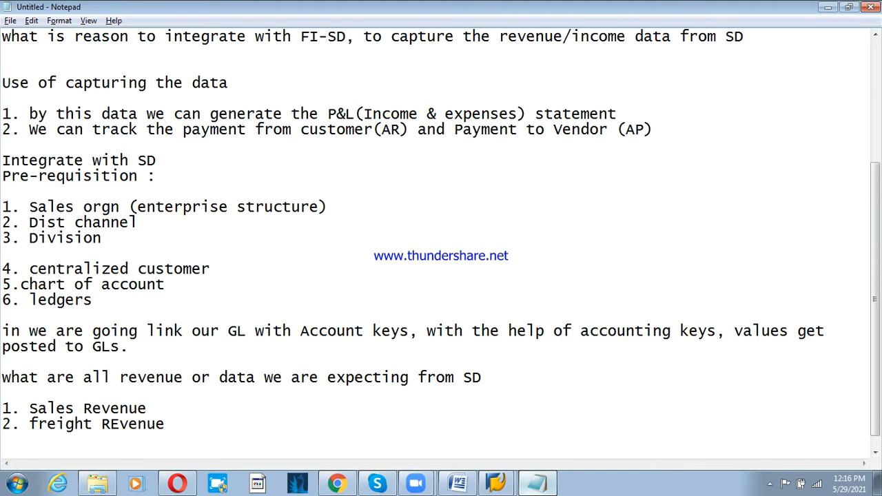
text(.3)
key(BackSpace)
key(Home)
text(3)
key(End)
text(Sales re)
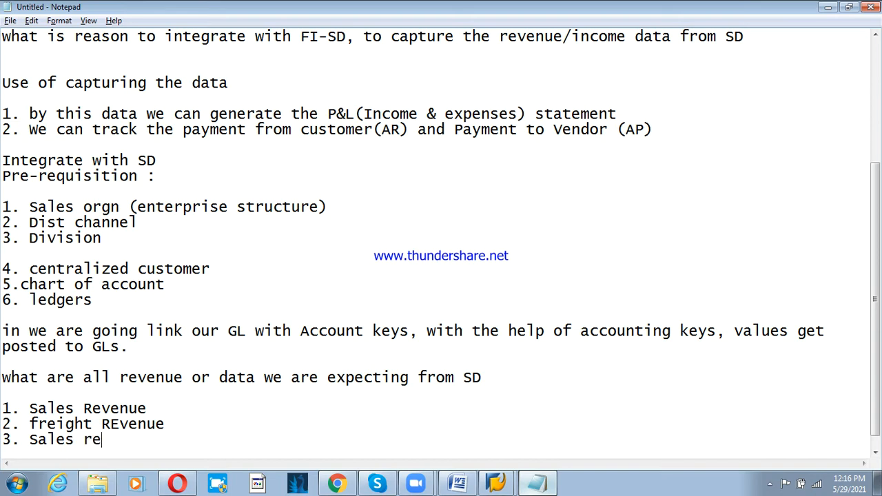
text(bate)
- Add list items '4. Sales deduction' and '5. Output tax/GST'
key(Return)
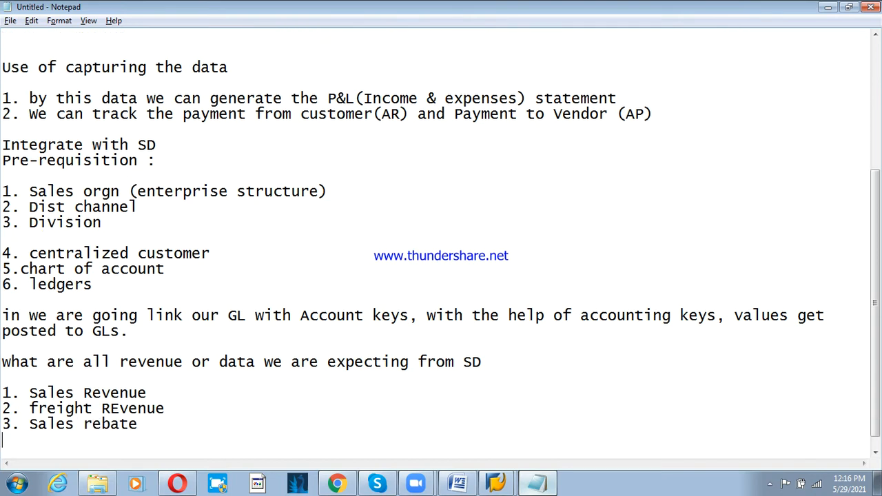
text(4. Sales deb)
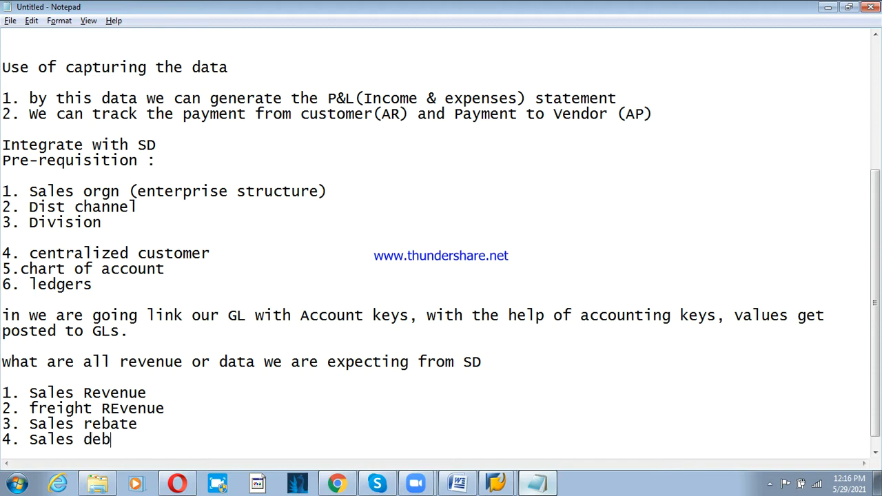
key(BackSpace)
text(duction)
key(Return)
text(4)
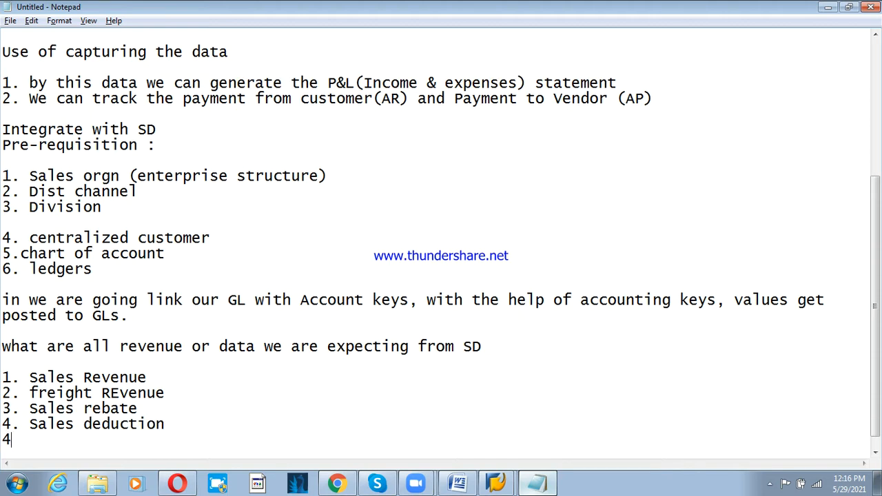
key(BackSpace)
text(5. Pu)
key(BackSpace)
key(BackSpace)
text(Output tax/GST)
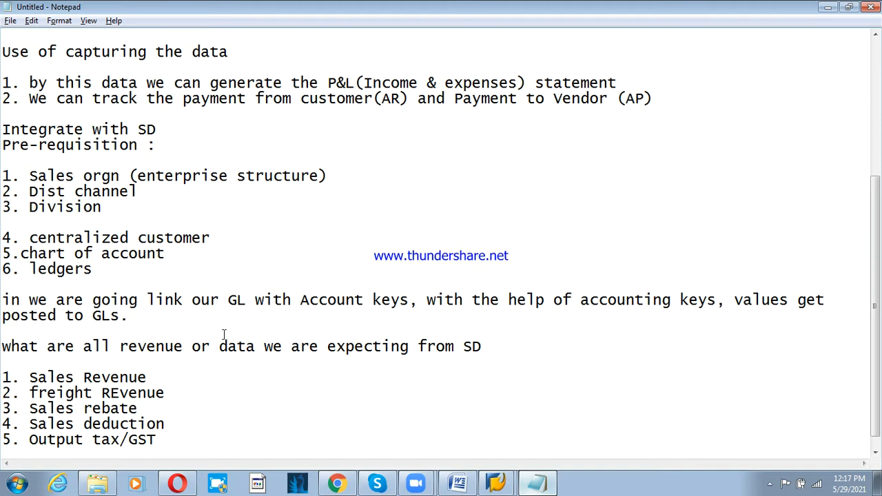
- Append 'coa, sales orgn, accounting key, AAG AAG' to the '1. Sales Revenue' line
click(176, 374)
text(coa)
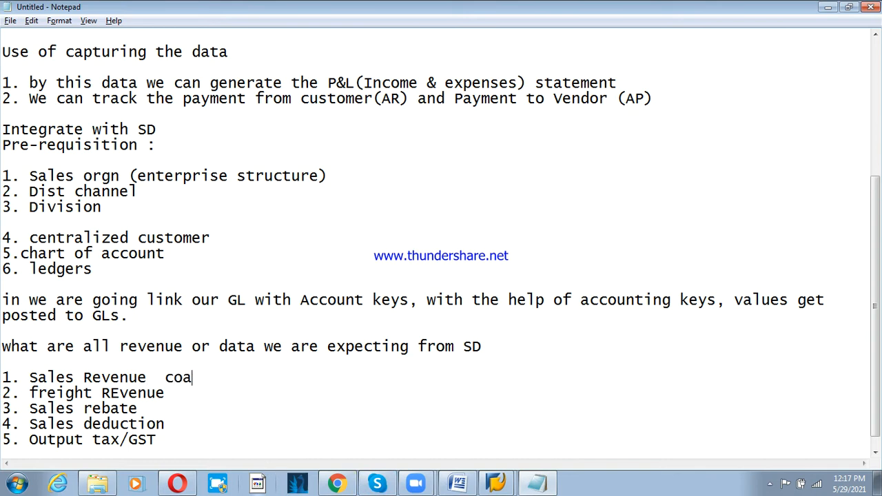
text(, sales orgn)
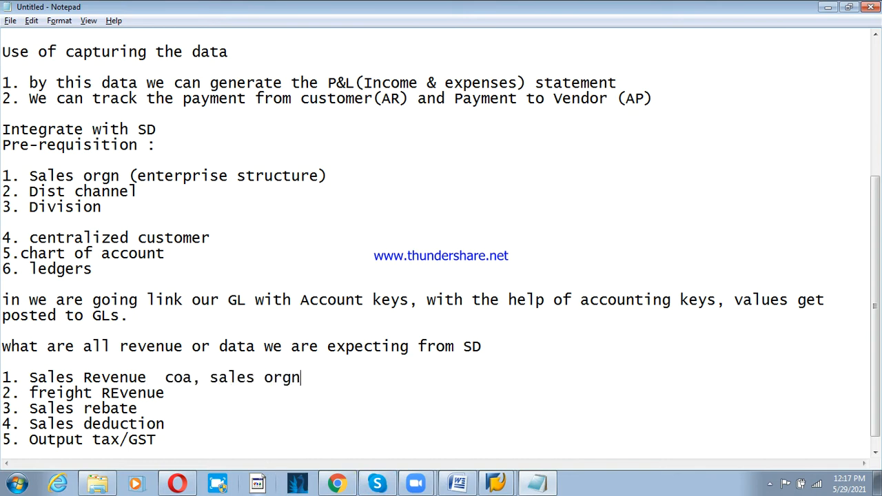
text(, accounting)
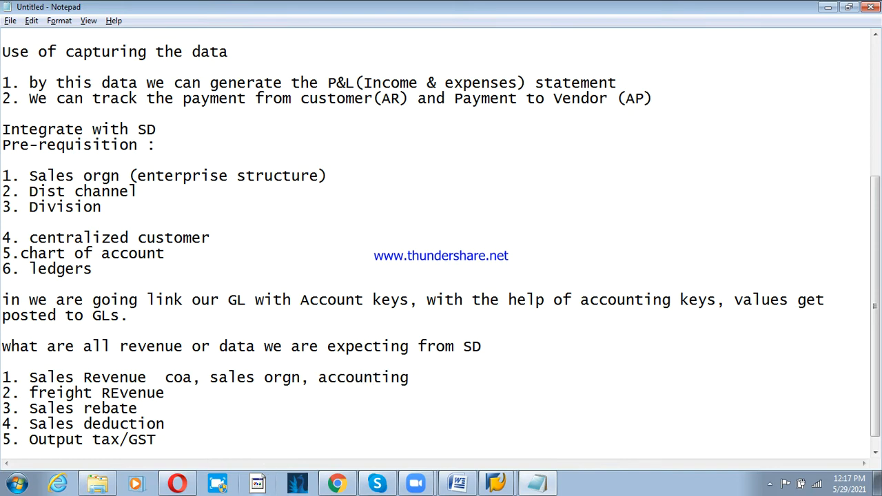
text( key, AAG  AAG)
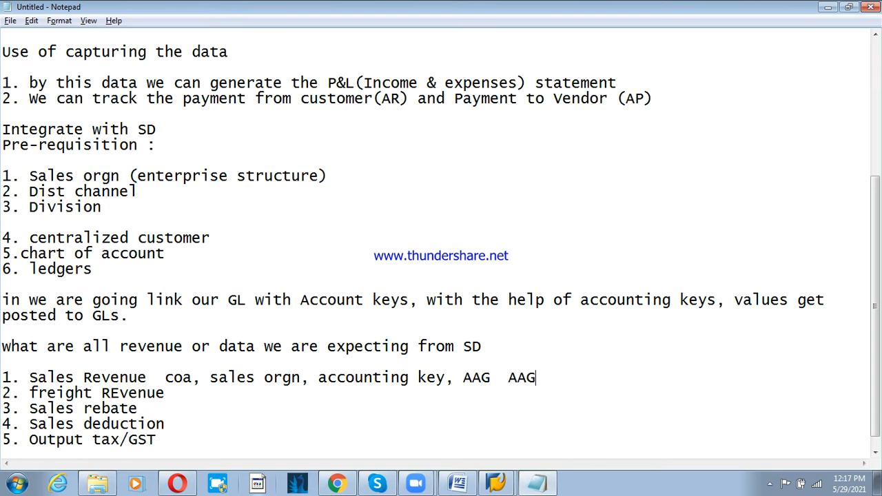
scroll(66, 443, down, 1)
click(172, 437)
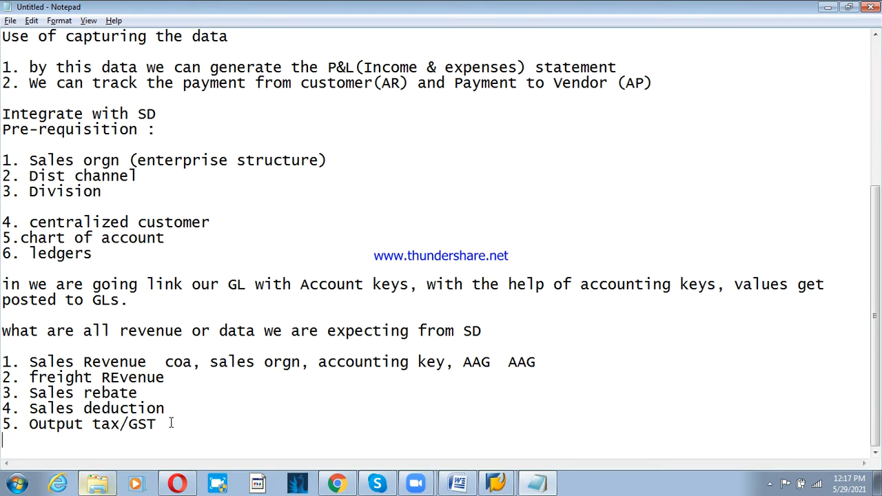
- Define 'AAG : Account assignment group' and paste a second copy of that line below it
key(Return)
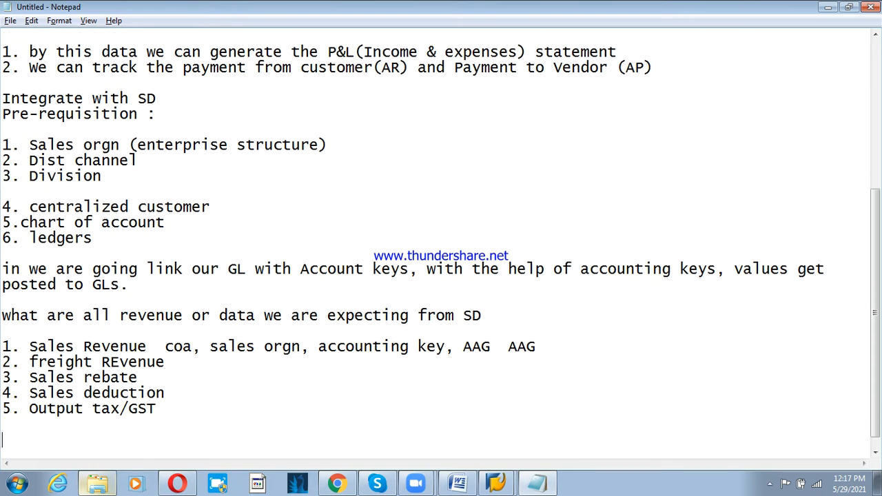
text(AAG : Acccou)
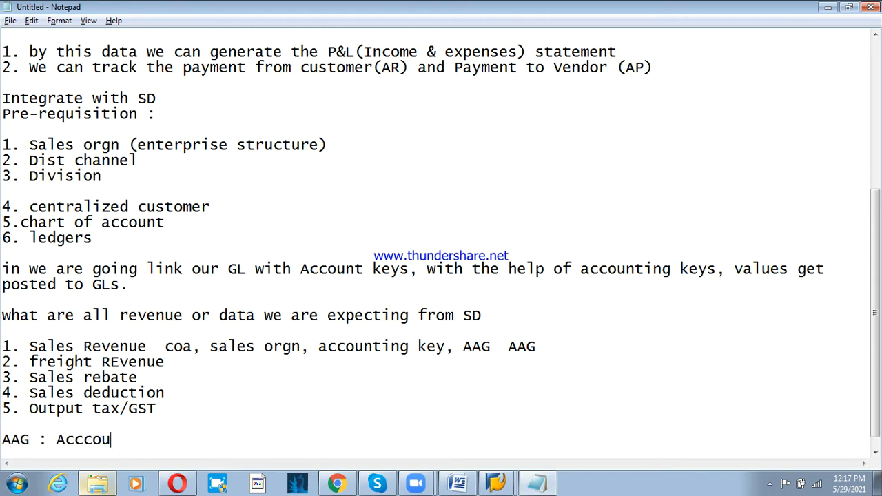
text(nt assing )
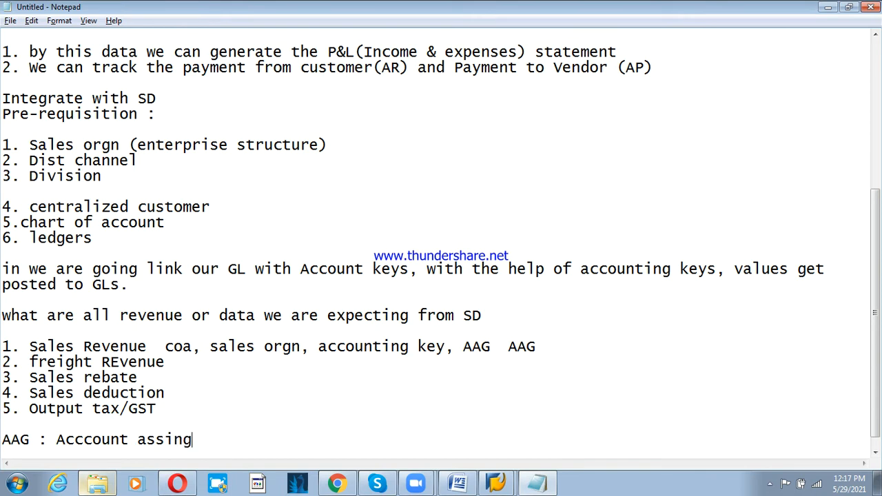
text(ment grou)
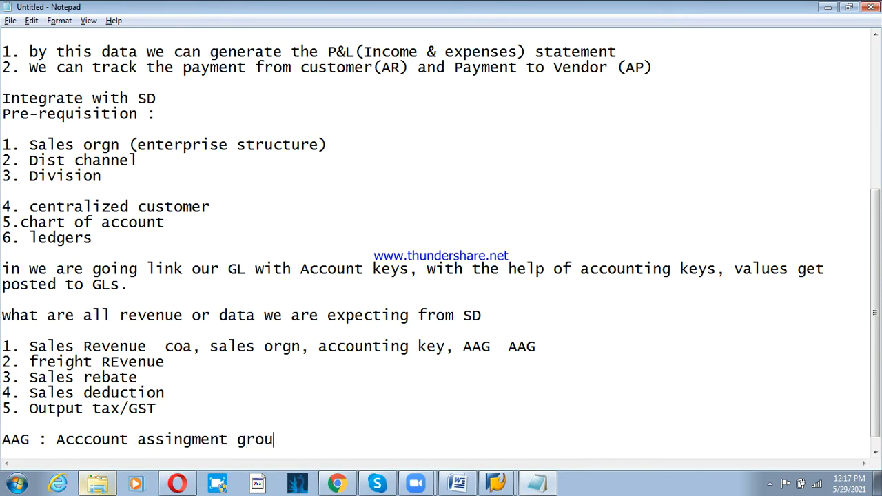
text(p)
key(Return)
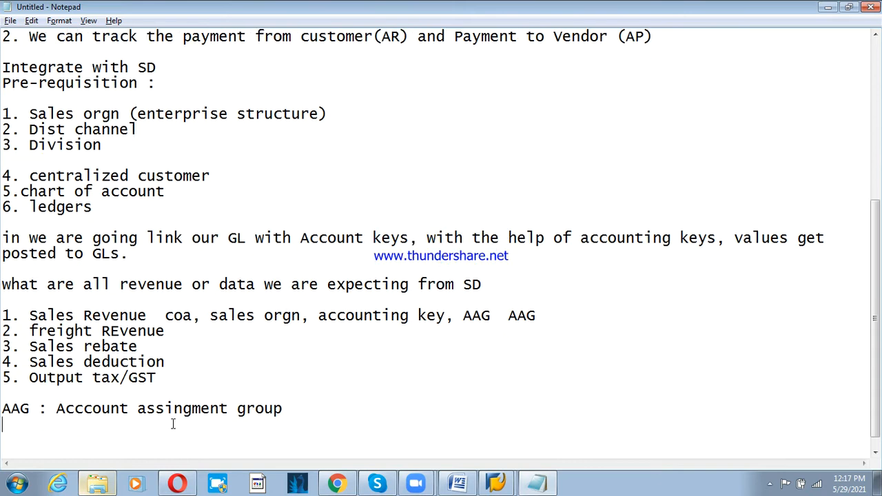
key(Up)
key(shift+End)
key(ctrl+c)
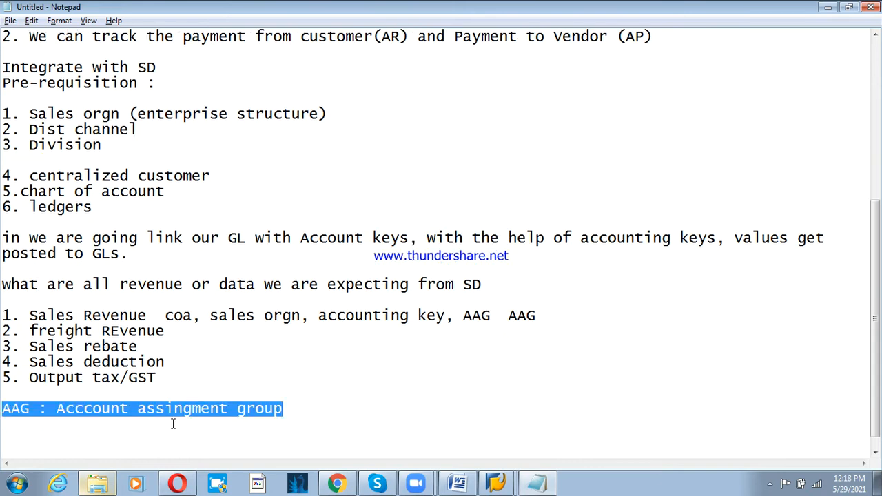
key(Down)
key(Down)
key(Down)
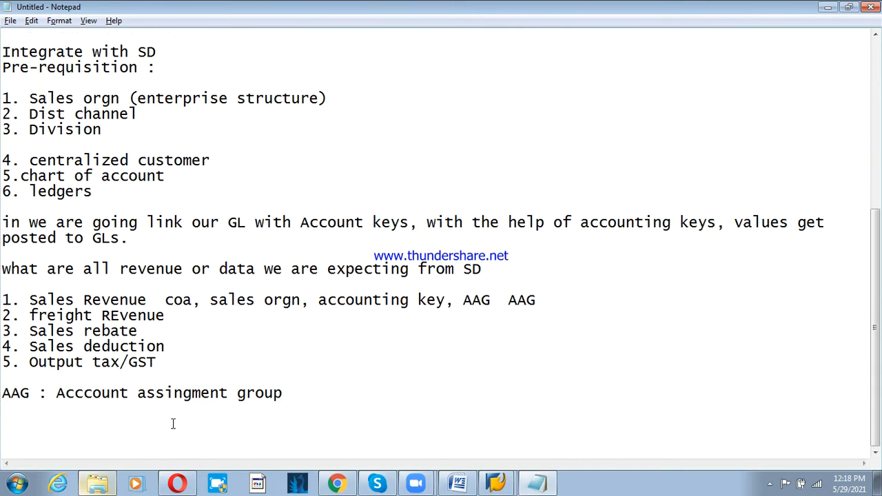
key(ctrl+v)
key(Up)
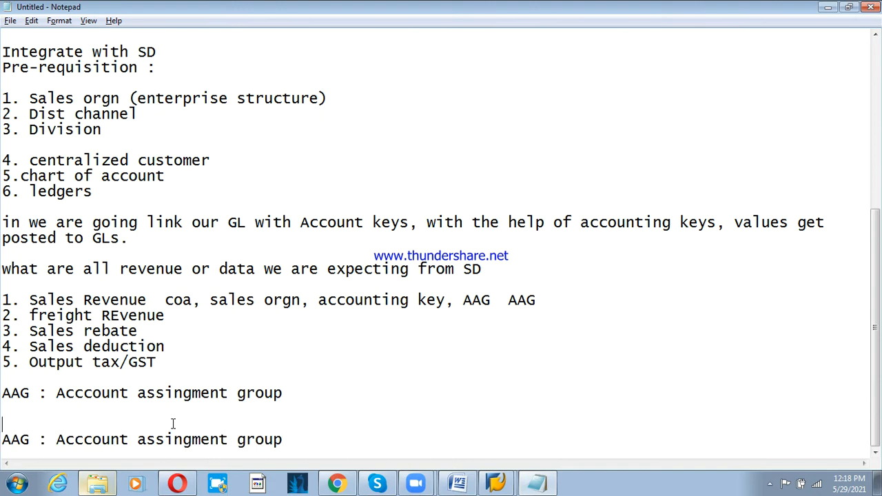
- Under the first AAG line, add the indented entry 'Customer group : selling the product - domestic'
click(296, 399)
key(Return)
key(Tab)
text(Custo)
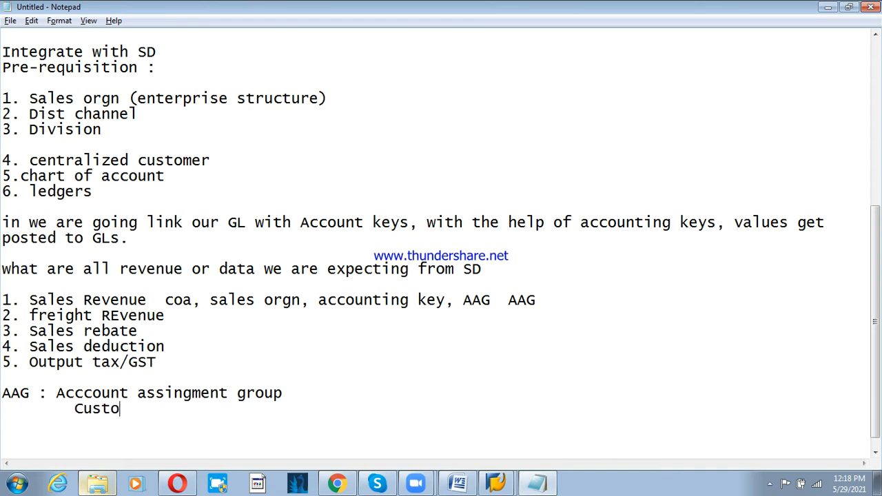
text(mer group)
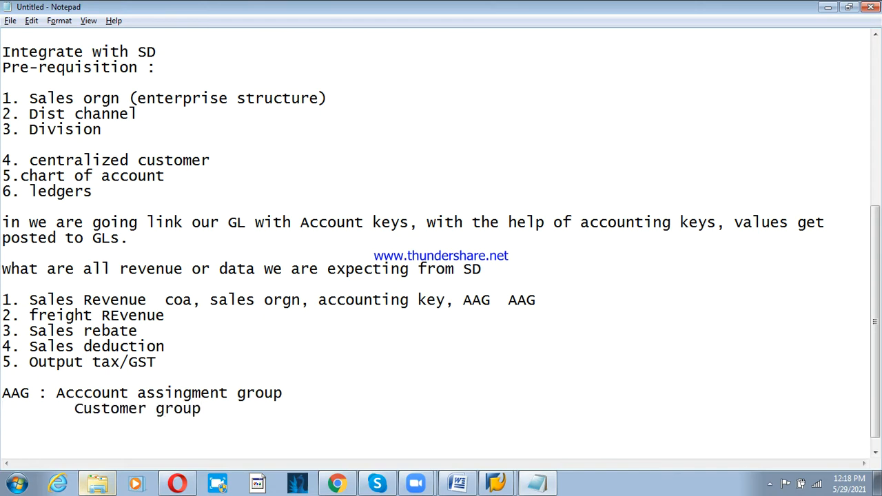
scroll(239, 409, down, 1)
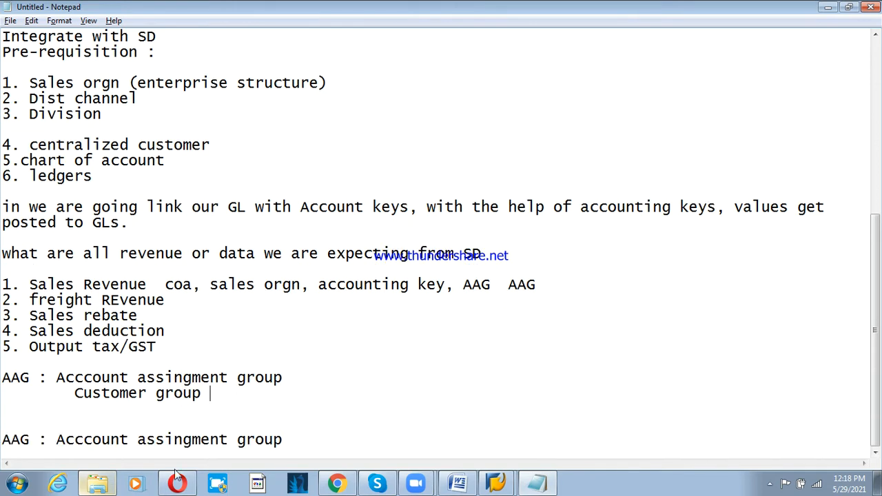
text(: selling the pro)
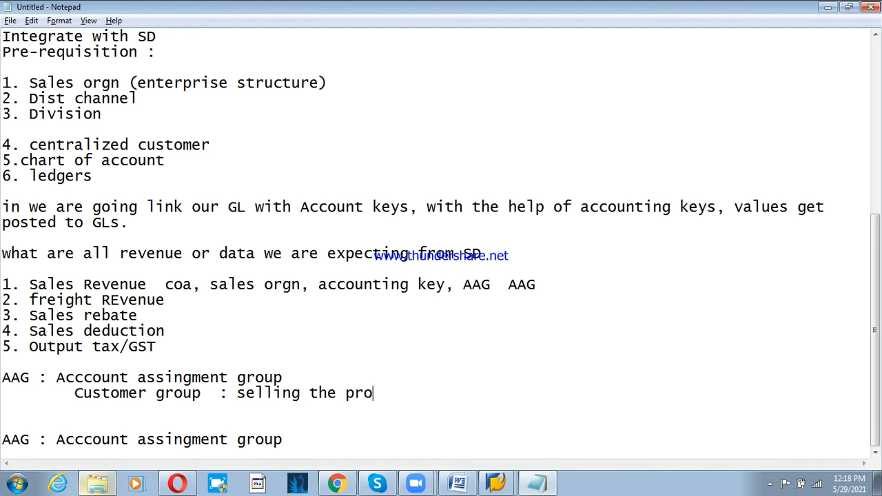
text(duct - domestic)
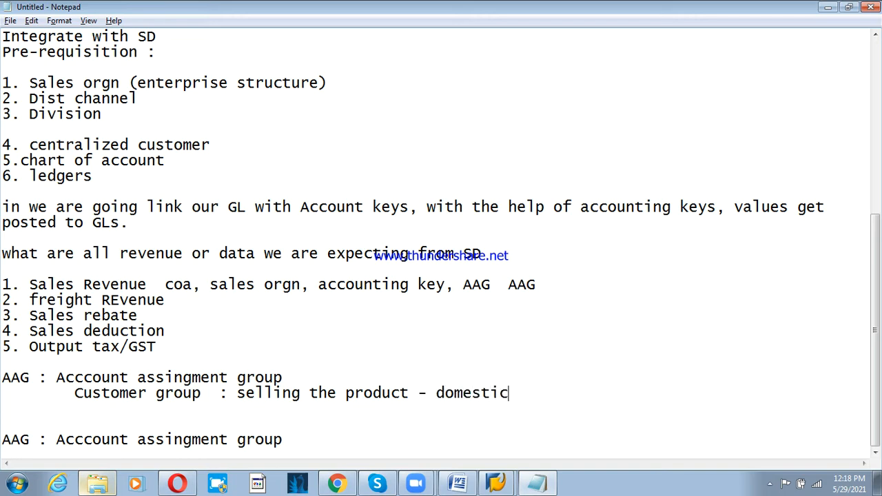
- Duplicate the domestic line as 'foreign', and append 'customer' to both lines
key(shift+Home)
key(shift+Right)
key(shift+Right)
key(shift+Right)
key(shift+Right)
key(shift+Right)
key(shift+Right)
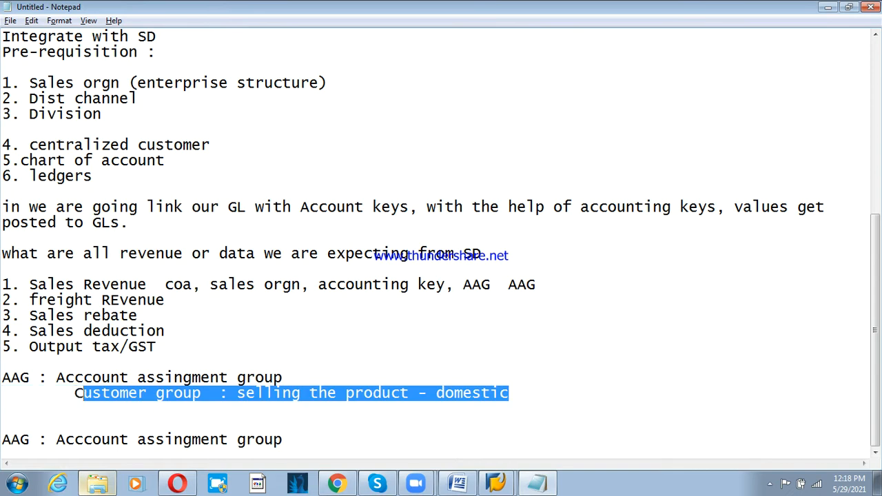
key(shift+Right)
key(shift+Right)
key(shift+Right)
key(shift+Right)
key(shift+Right)
key(shift+Right)
key(shift+Right)
key(shift+Right)
key(shift+Right)
key(shift+Right)
key(shift+Right)
key(shift+Right)
key(shift+Right)
key(ctrl+c)
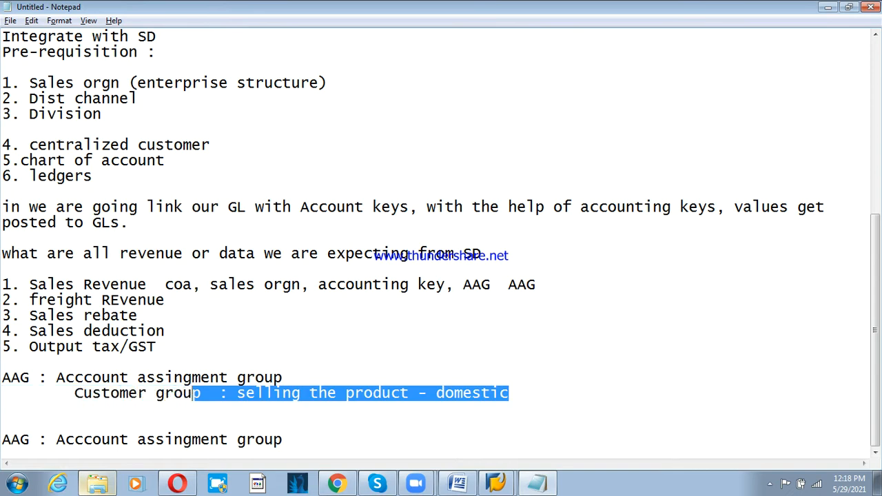
click(238, 410)
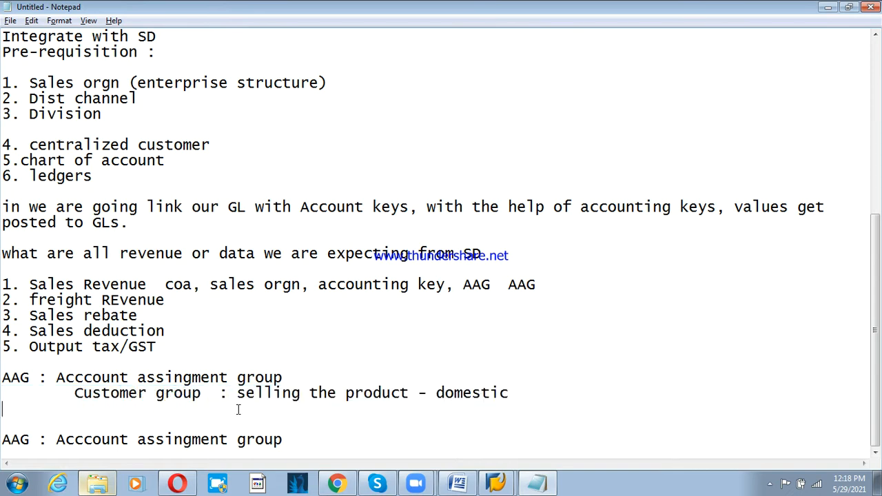
key(Tab)
key(Tab)
key(Tab)
key(ctrl+v)
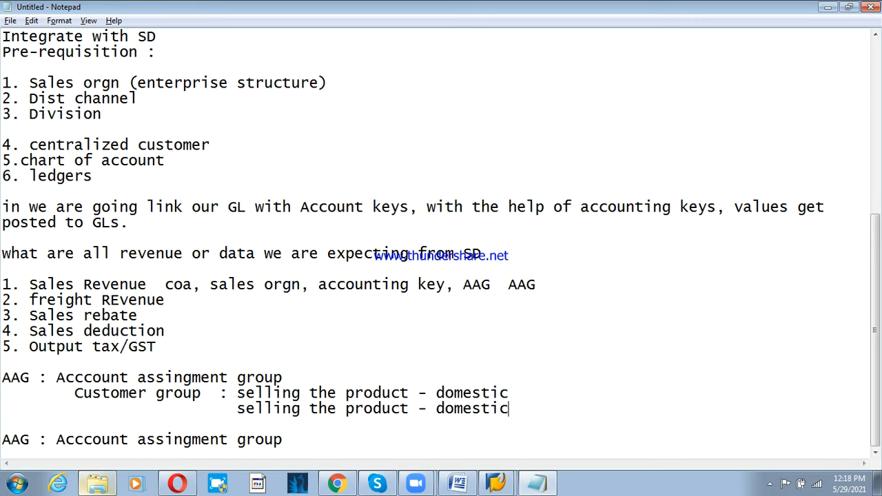
key(BackSpace)
key(BackSpace)
key(BackSpace)
key(BackSpace)
key(BackSpace)
key(BackSpace)
key(BackSpace)
key(BackSpace)
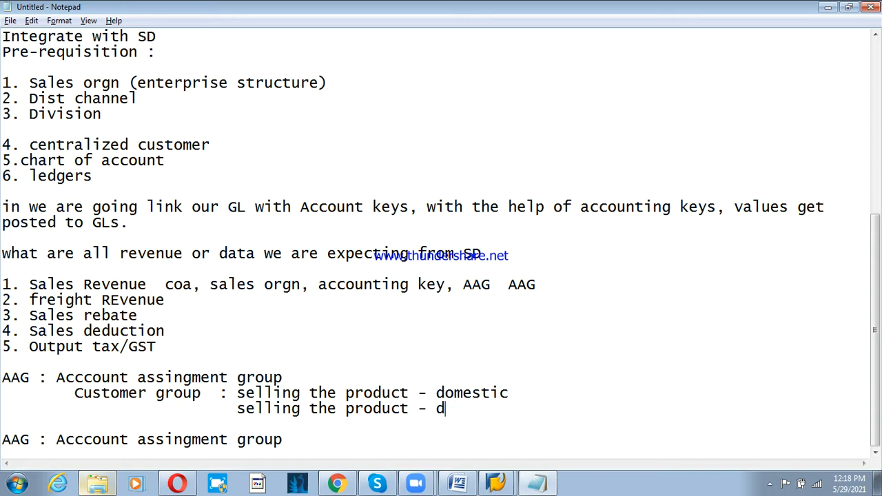
text(foreign)
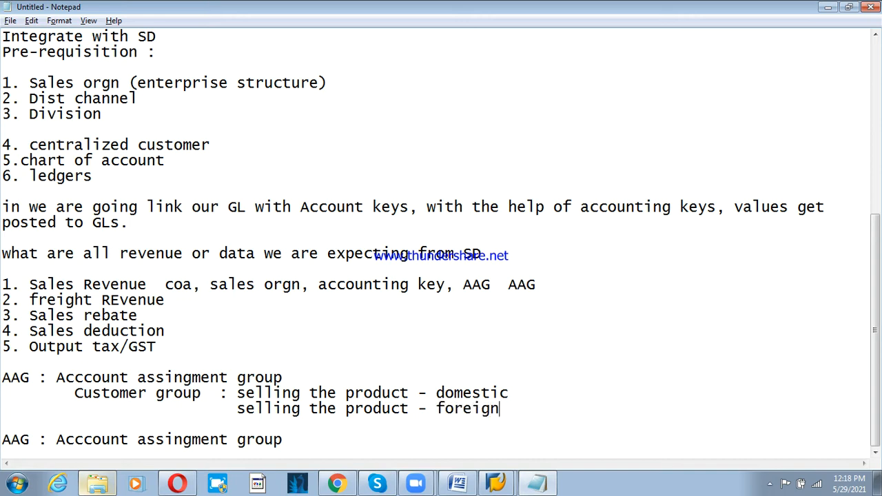
key(Up)
key(End)
text(customer)
key(Down)
text(c)
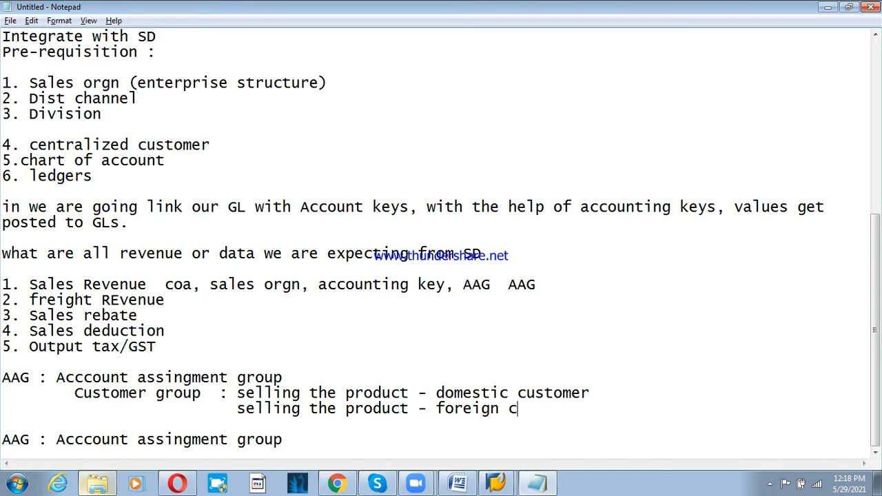
text(ustomer)
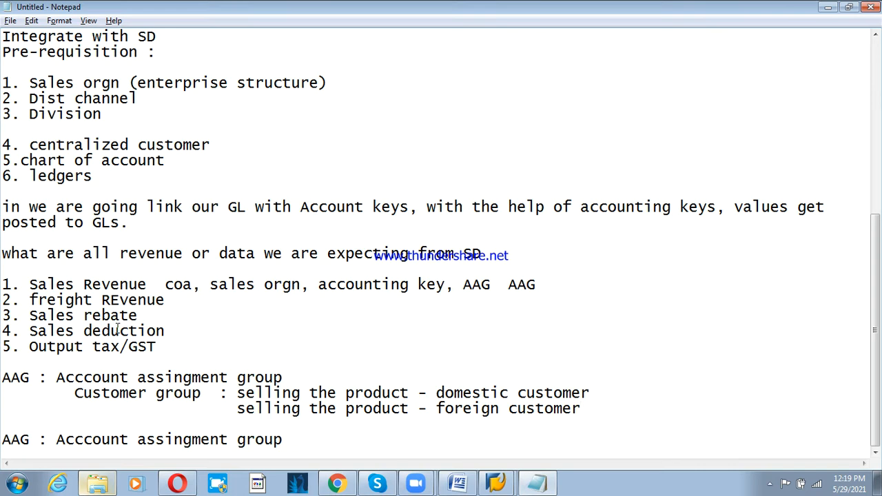
- Under the second AAG heading, add indented 'Material group : trading goods' and 'Finished goods'
click(314, 446)
key(Return)
key(Return)
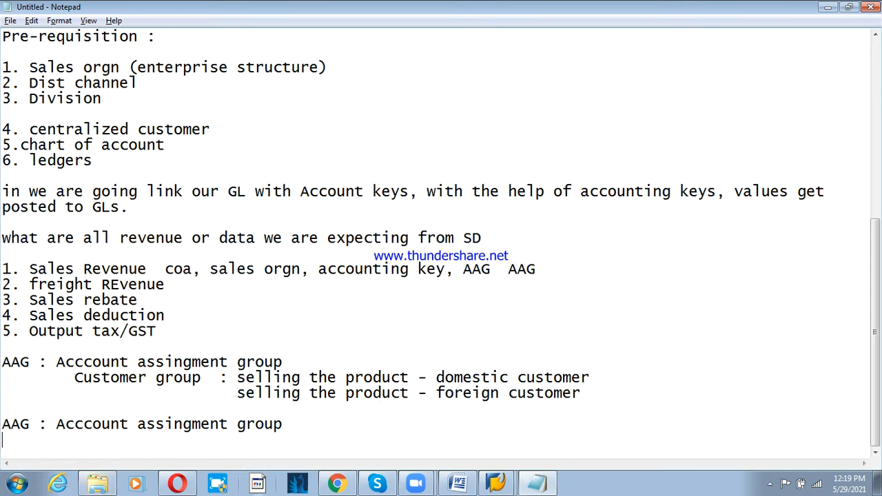
key(Tab)
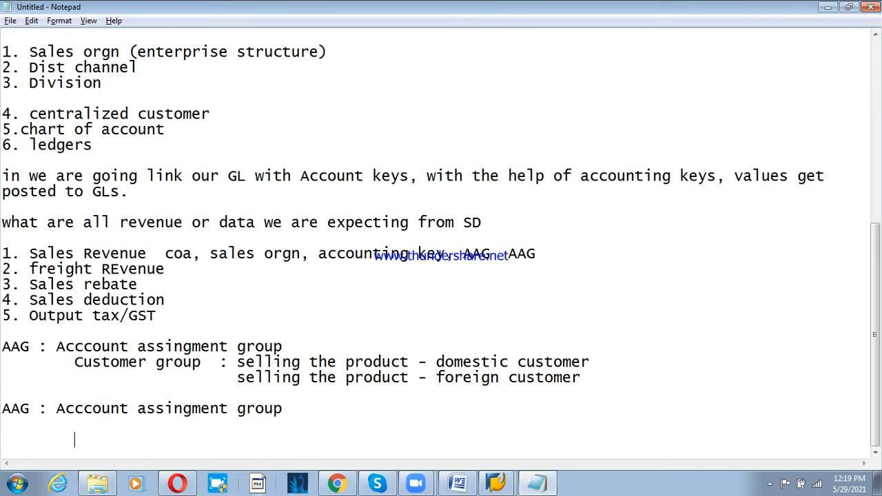
text(Material )
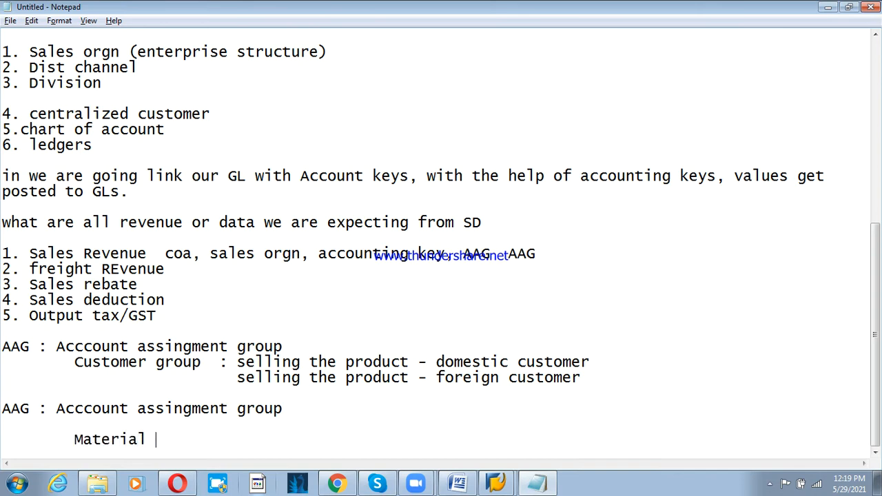
text(group :)
text(tradi)
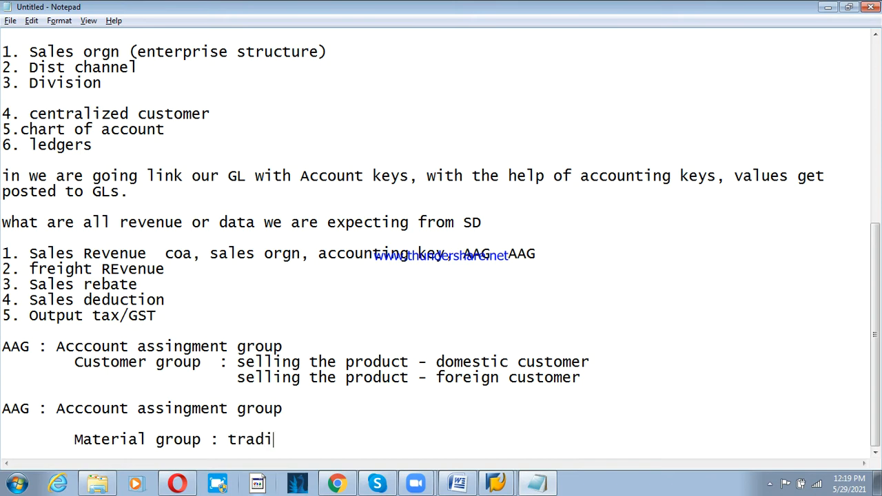
text(ng goods)
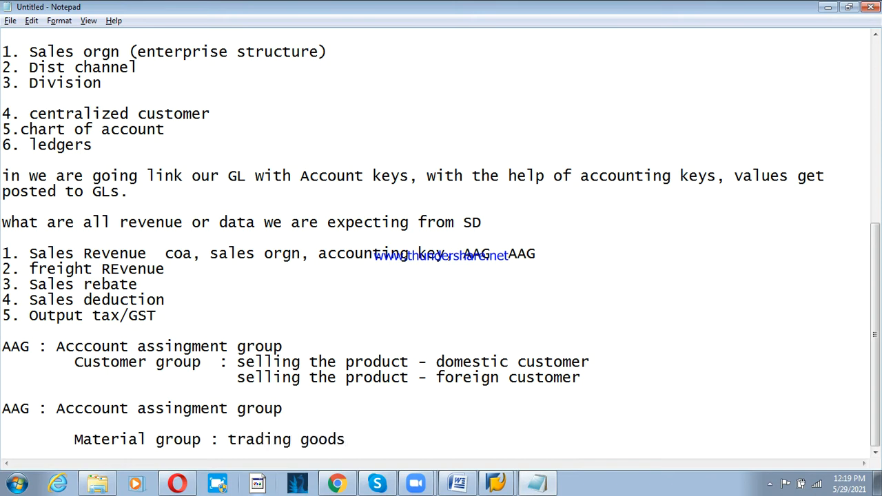
key(Return)
key(Tab)
key(Tab)
key(Tab)
text(Fini)
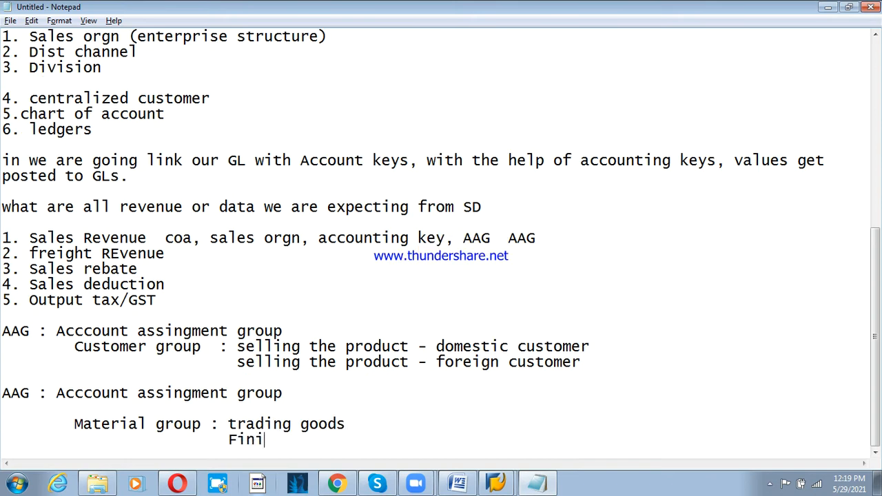
text(shed goods)
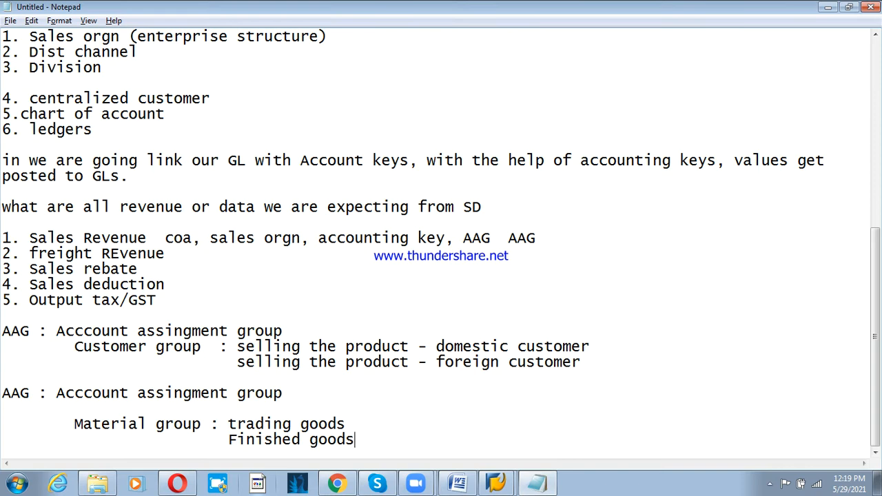
key(Return)
key(Return)
key(Return)
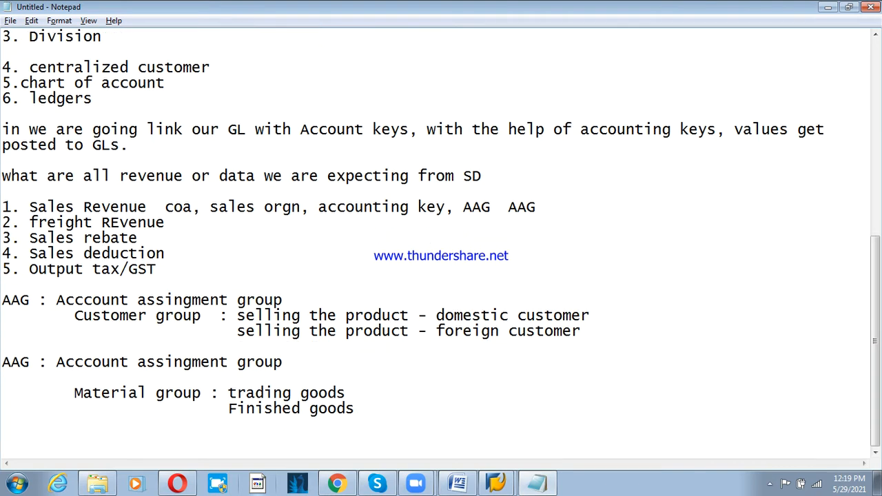
- Write the note 'Finished goods, we are selling our produced goods,'
text(Finished)
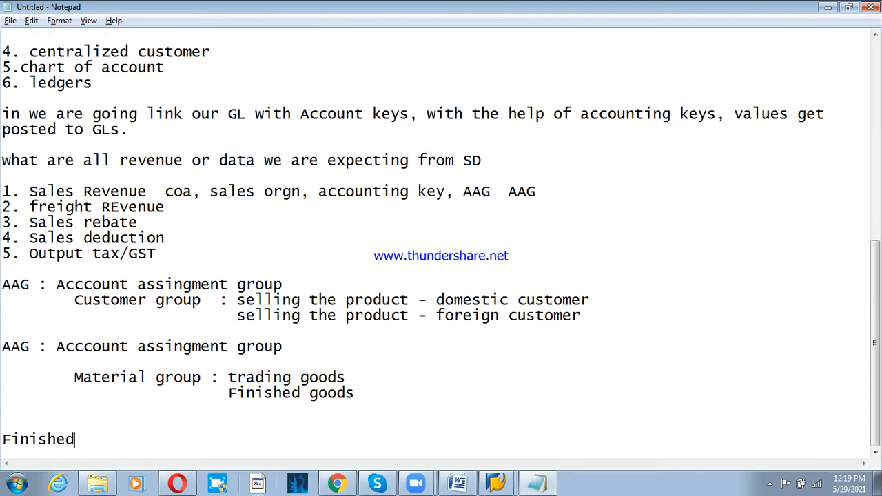
text( goods)
text(, we are )
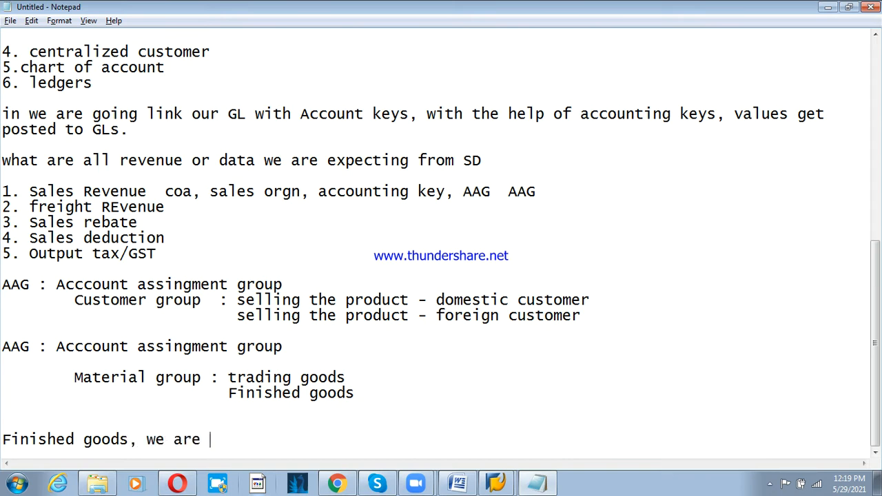
text(selling ur g)
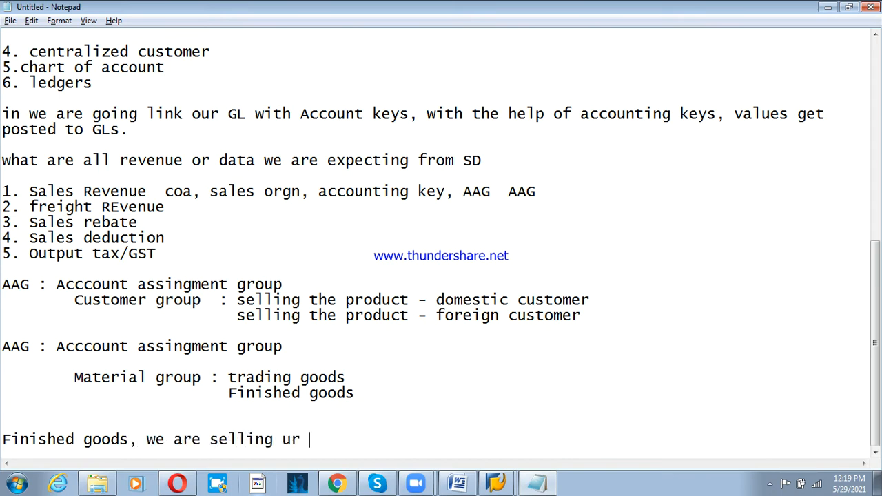
key(BackSpace)
key(BackSpace)
key(BackSpace)
key(BackSpace)
text(our p)
text(ri)
key(BackSpace)
text(i)
key(BackSpace)
text(oduce)
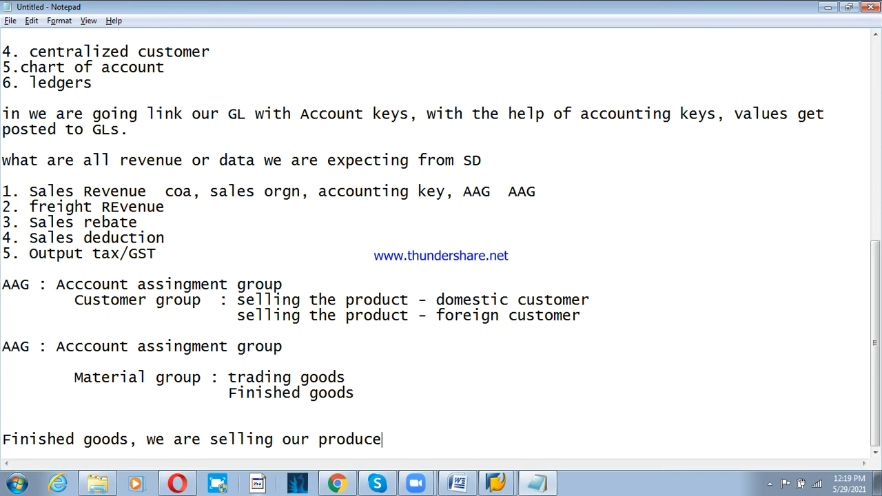
text(d goods,)
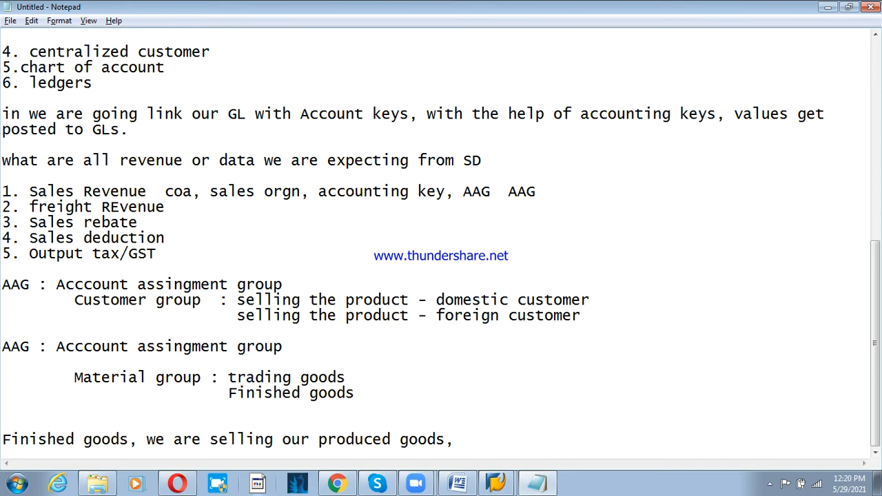
key(Return)
key(Return)
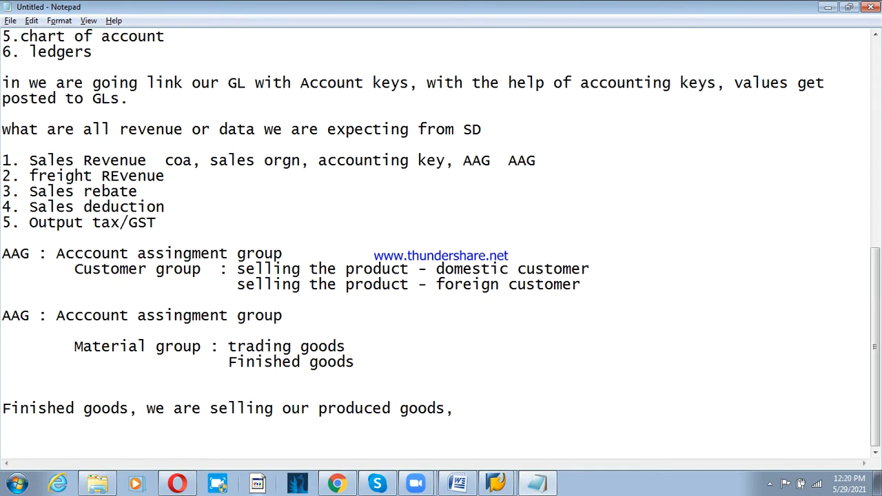
- On the next line, write 'Trading goods, we are selling someone's products'
text(Trading )
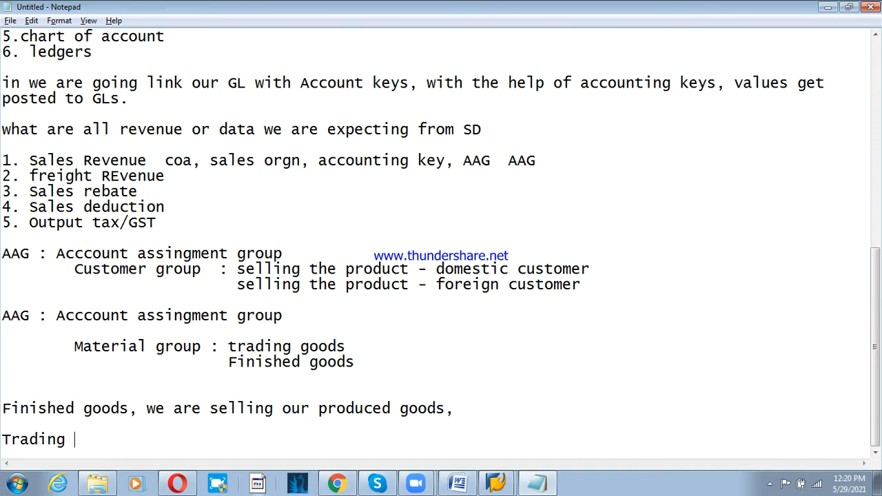
text(goods,)
text(we )
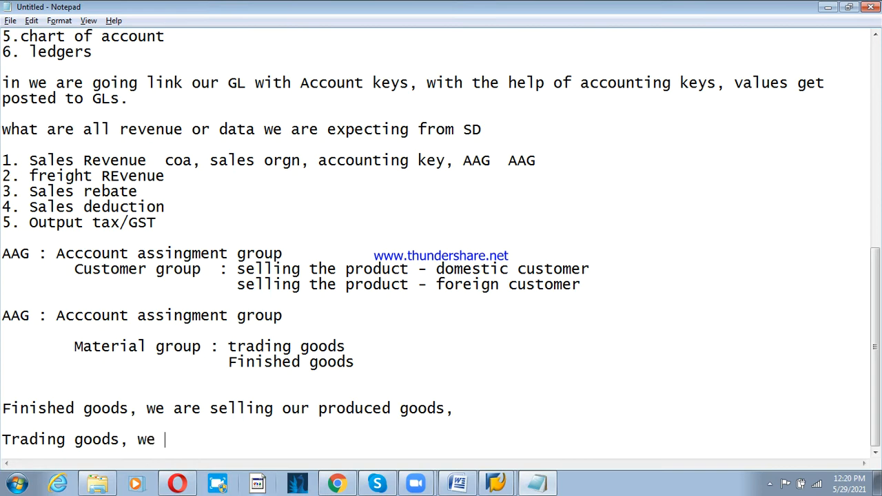
text(are sellin)
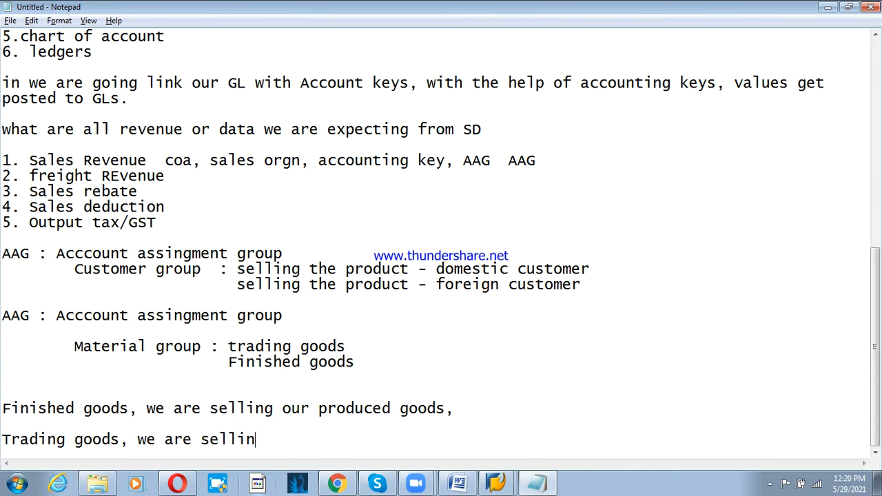
text(g someone;s)
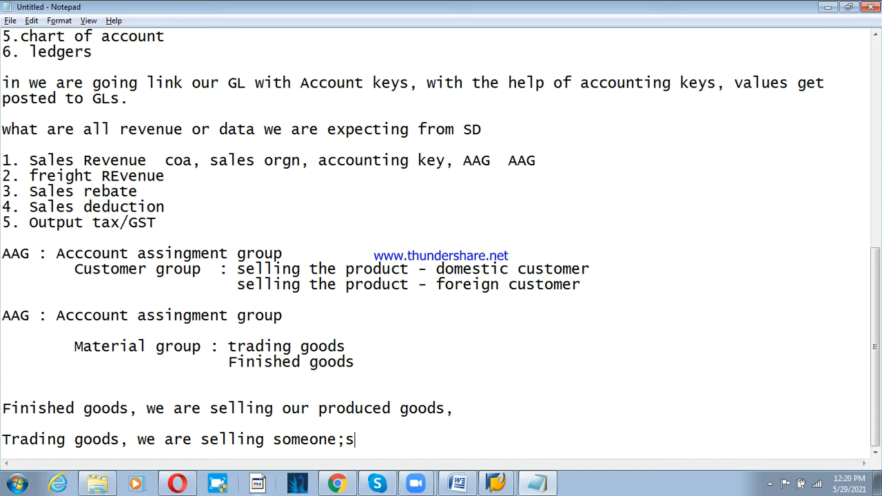
key(BackSpace)
key(BackSpace)
text('s r)
key(BackSpace)
text(pro)
text(eu)
key(BackSpace)
key(BackSpace)
text(d)
text(c)
key(BackSpace)
text(ut)
key(BackSpace)
text(cts)
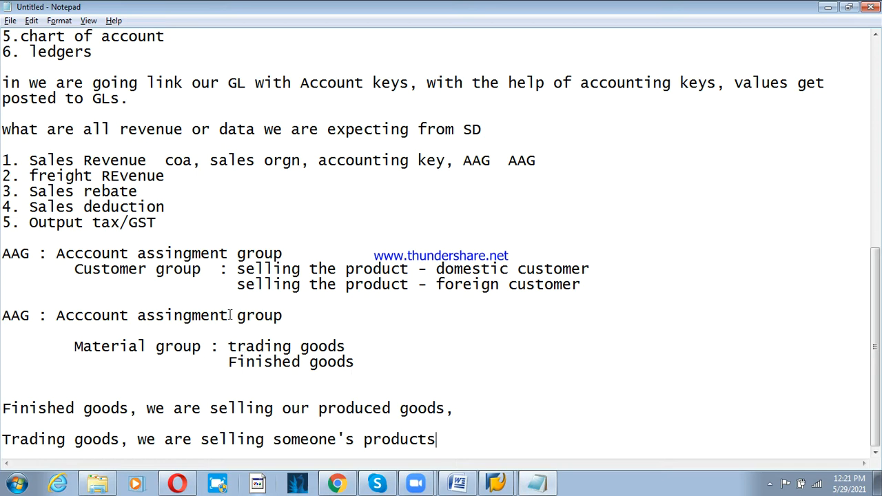
- Highlight the words 'trading' and 'domestic' in the Notepad notes while explaining them
click(236, 260)
click(202, 333)
click(209, 318)
drag(228, 352, 320, 350)
click(320, 349)
drag(437, 269, 493, 266)
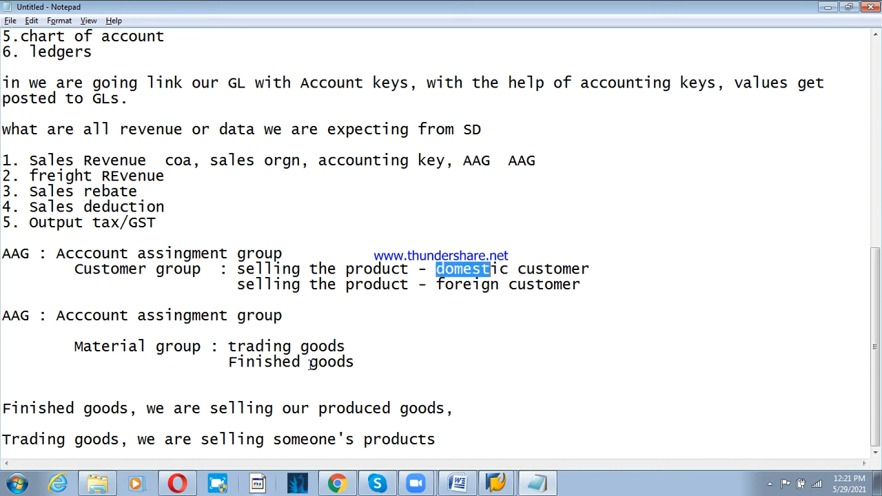
click(300, 363)
click(489, 254)
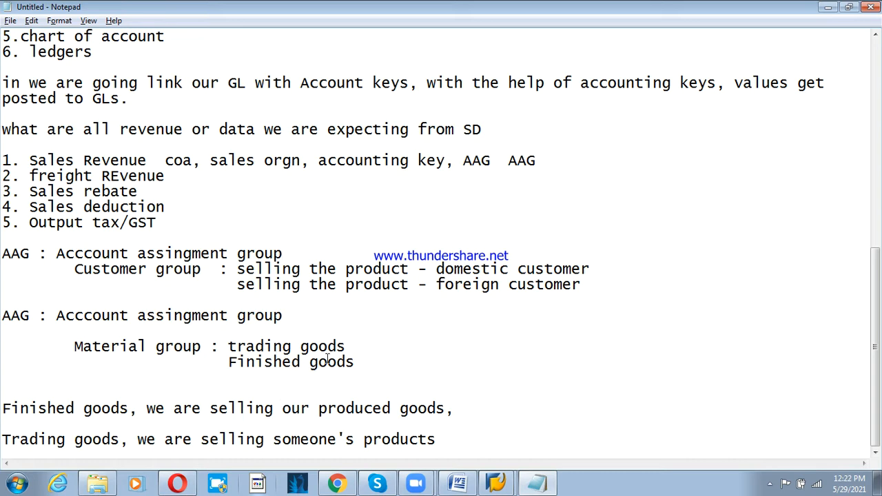
- Add '(A/c key- ERL)' to the end of the Sales Revenue line
click(558, 166)
text((A/c key- )
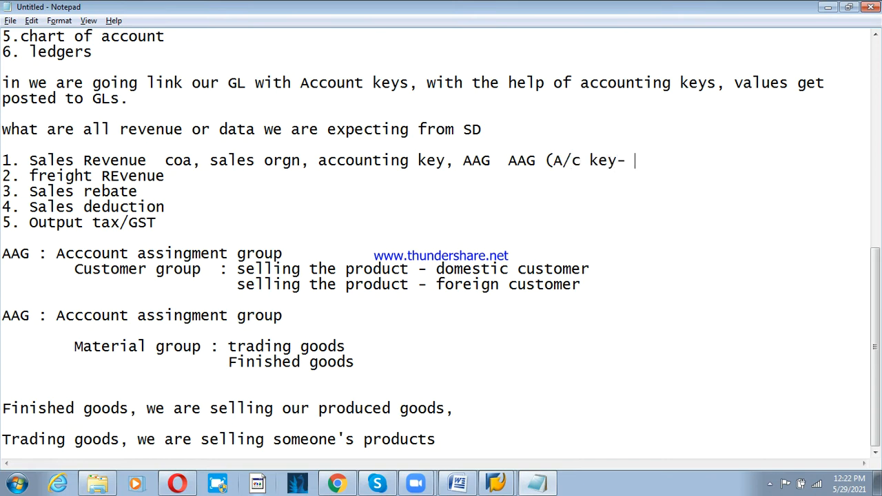
text(erl)
key(BackSpace)
key(BackSpace)
key(BackSpace)
text(ERT)
key(BackSpace)
text())
- Append -ERF, - ERU, - ERS and -MWS to the freight, rebate, deduction and output tax lines
key(Down)
text(-ERF)
key(Down)
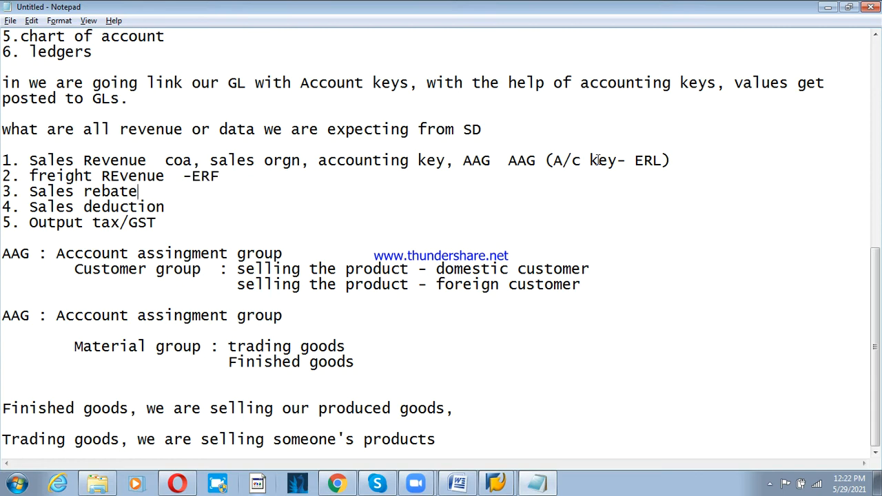
text(- ERU)
key(Down)
text(- ERS)
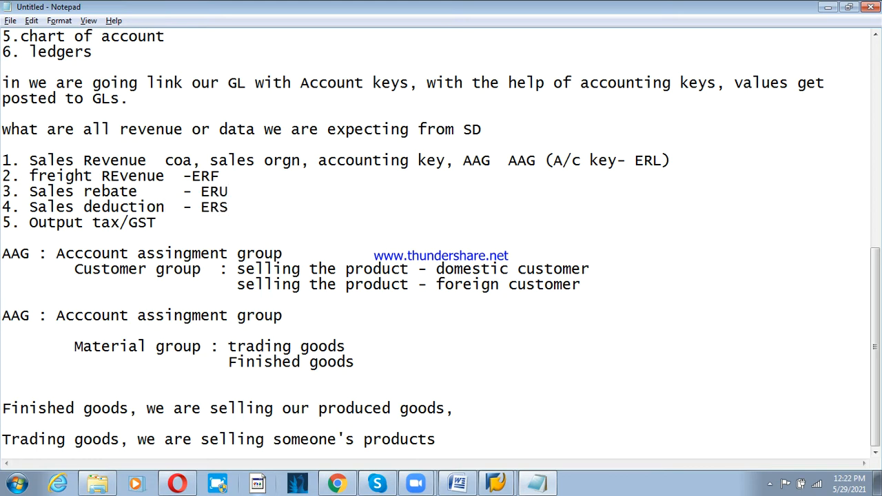
key(Down)
text(-MWS)
- Add ' - 300000(gl)' to the end of the Sales Revenue line
click(102, 160)
click(677, 164)
text(- 300000)
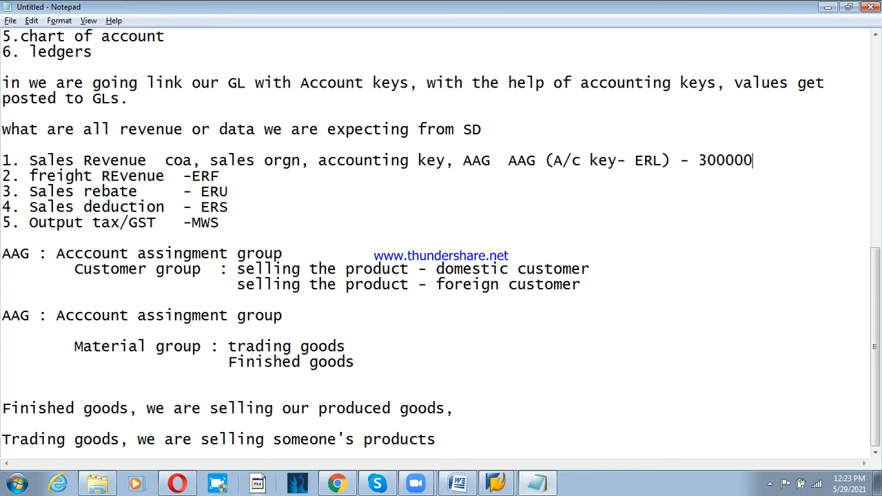
text((gl0)
key(BackSpace)
text())
- Go over the first note line, dismiss the Facebook notification and return to SAP
click(109, 162)
click(653, 160)
click(636, 160)
click(701, 160)
click(661, 162)
click(131, 161)
click(222, 181)
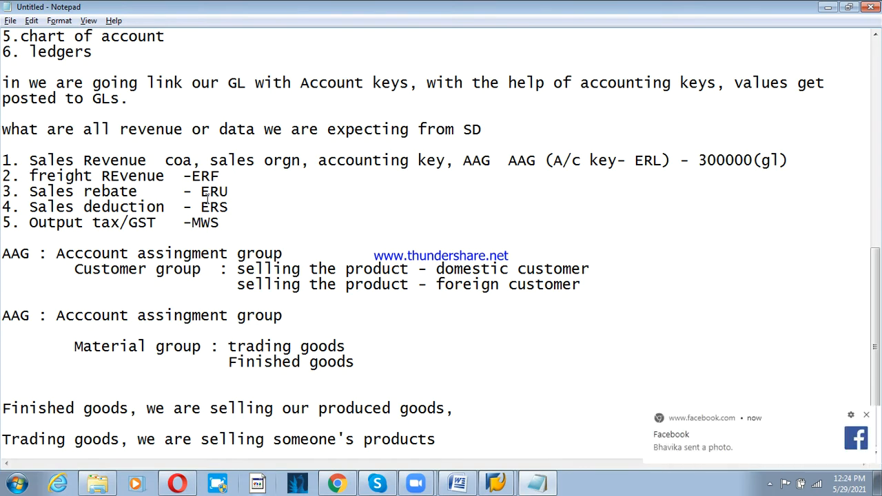
click(867, 415)
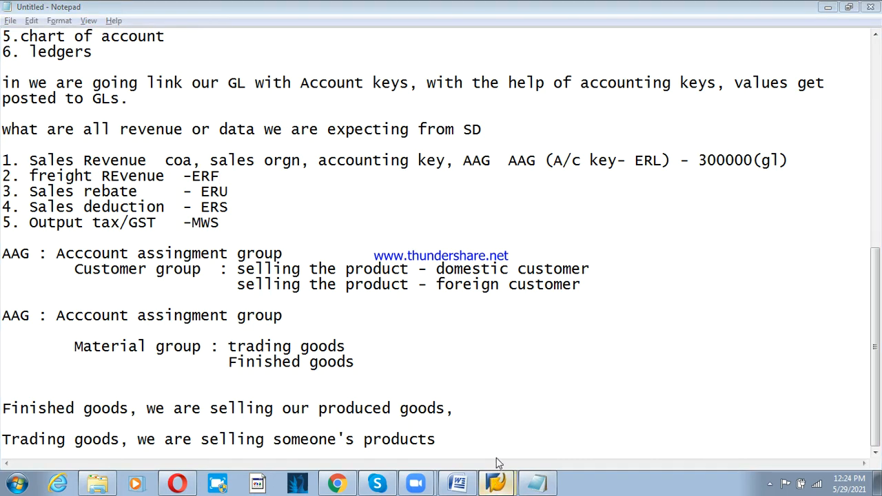
click(496, 476)
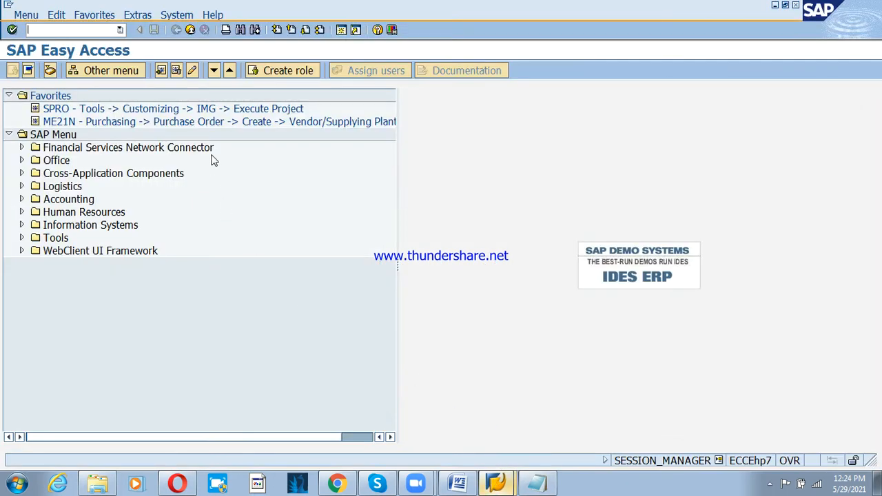
- Open FS00 and show the G/L account tree for company code PSD
text(FS00)
key(Return)
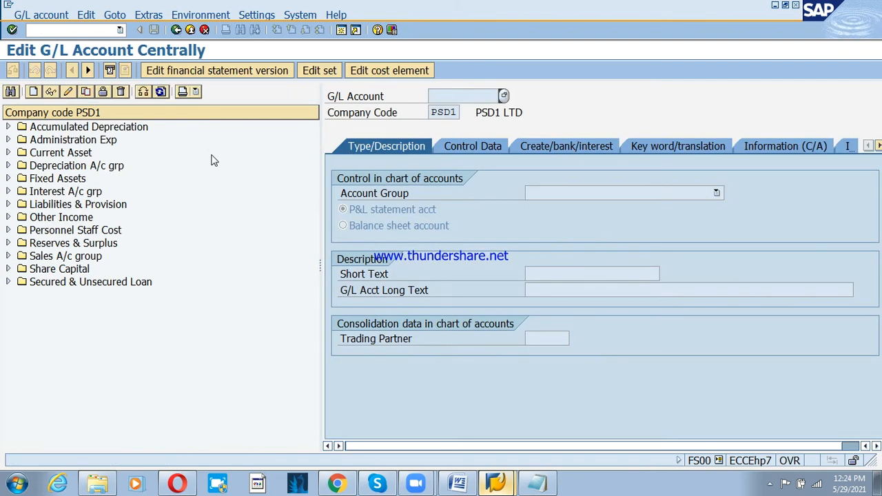
click(146, 95)
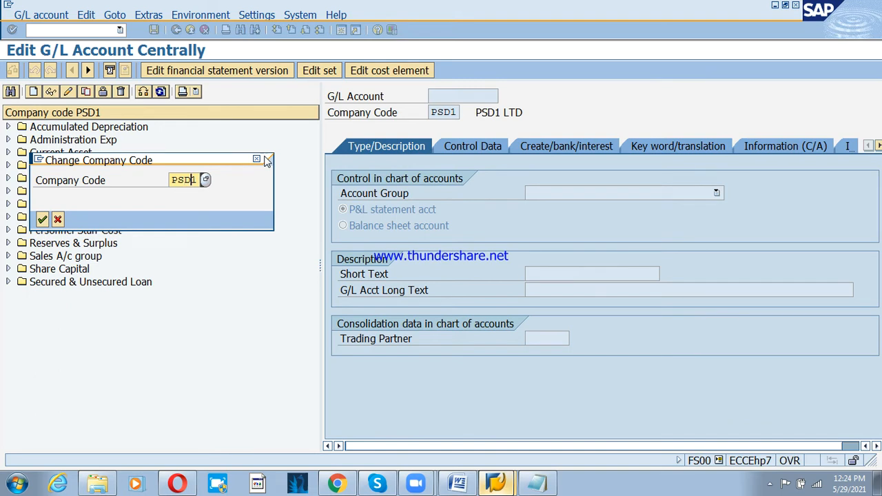
key(Return)
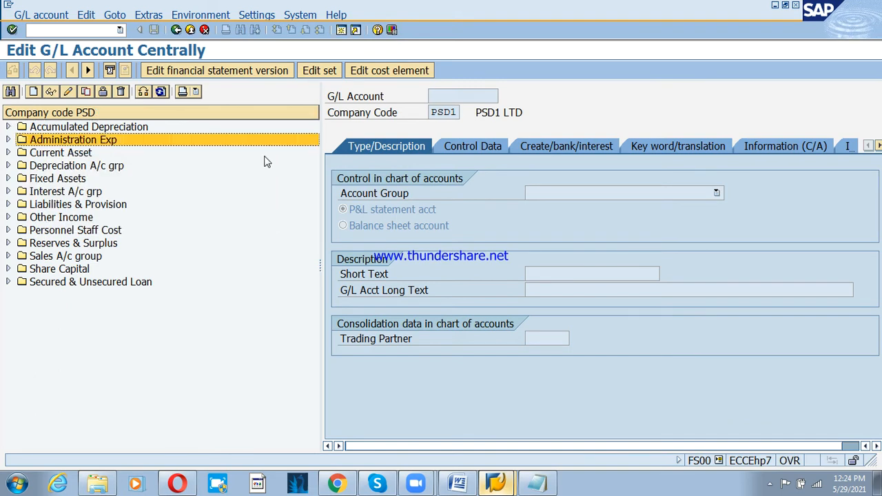
- Review Sales A/c group (300000, 300001) and Other Income accounts (300206, 300207), then begin a new account
click(265, 157)
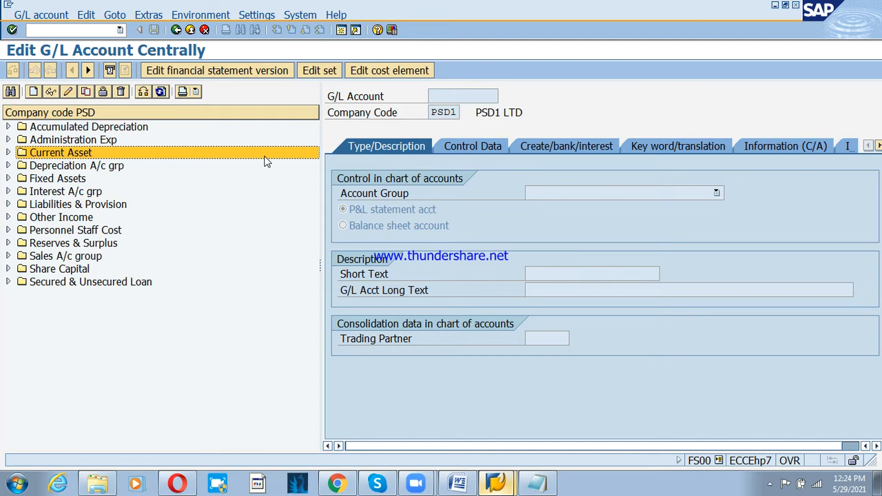
key(Down)
key(Down)
key(Down)
key(Down)
key(Down)
key(Down)
key(Down)
key(Down)
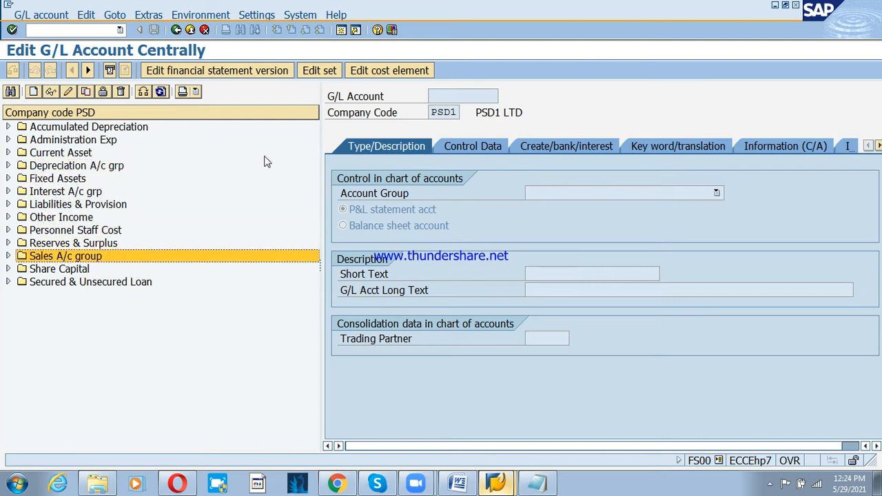
key(Down)
key(Up)
key(Right)
key(Down)
key(Down)
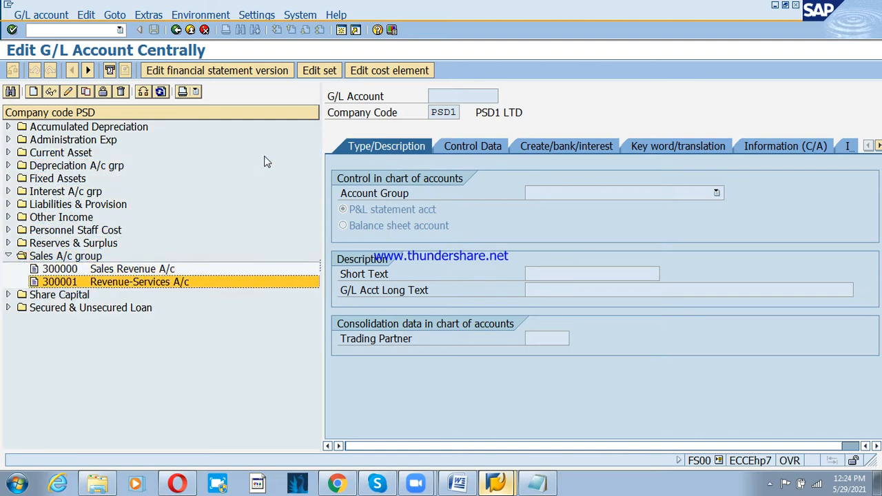
key(Up)
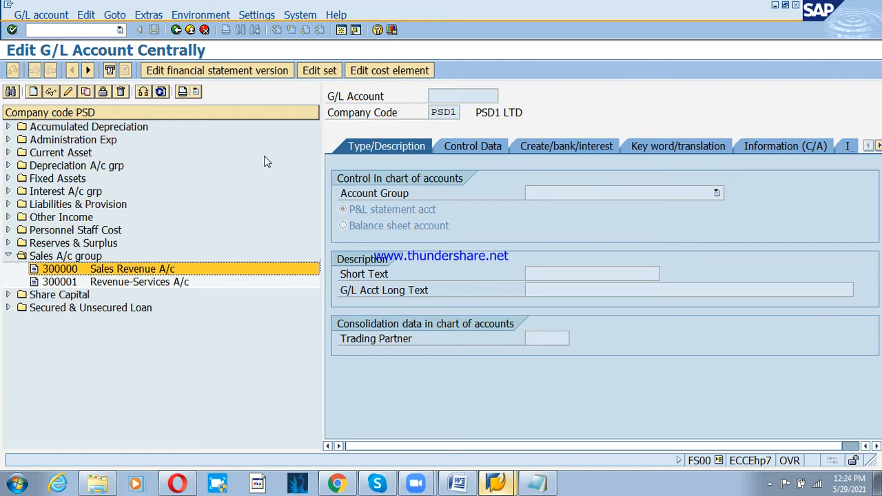
key(Up)
key(Up)
key(Up)
key(Up)
key(Right)
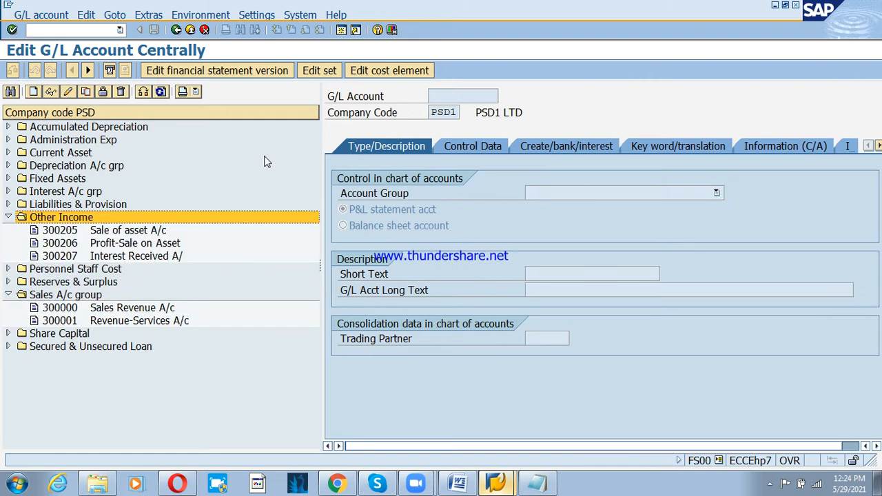
key(Down)
key(Down)
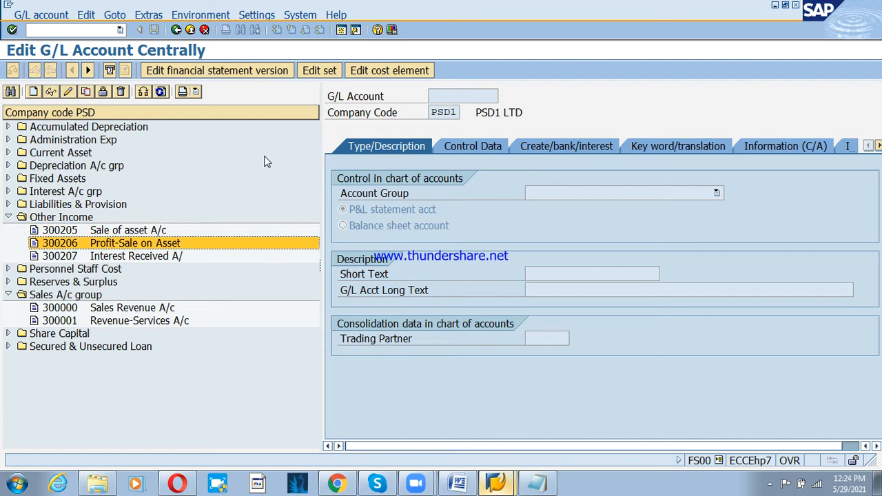
key(Down)
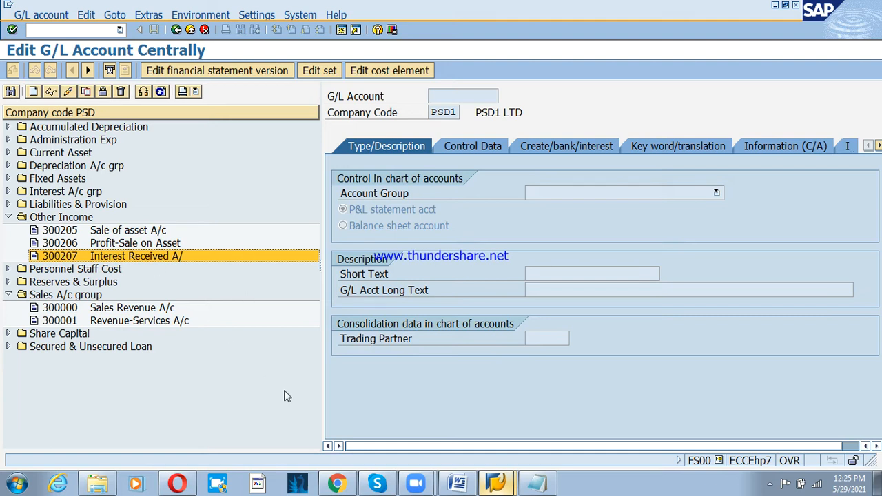
click(33, 91)
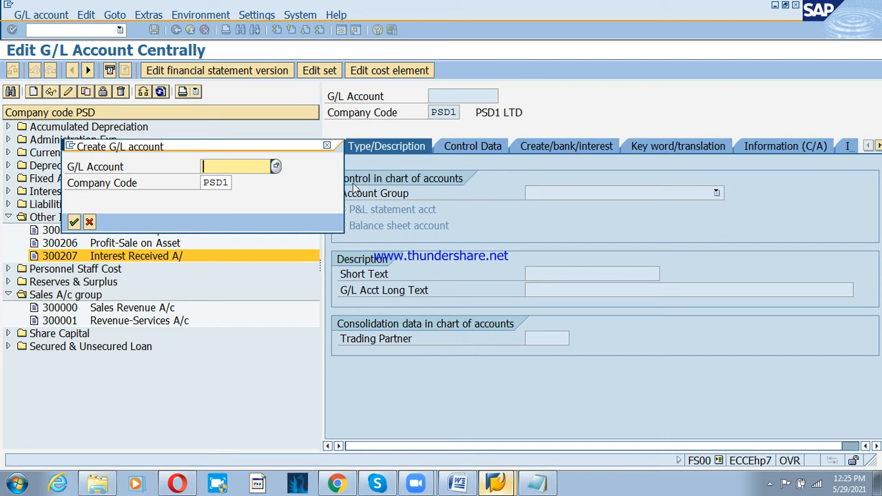
- Create account 300210 in PSD under Other Income with short and long text 'Freight Revenue A/c'
text(300210)
key(Tab)
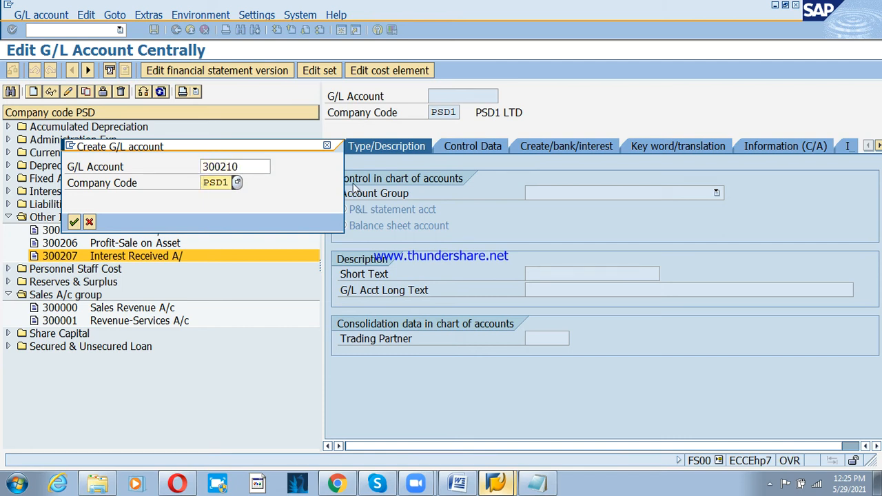
key(Right)
key(Right)
key(Right)
key(Return)
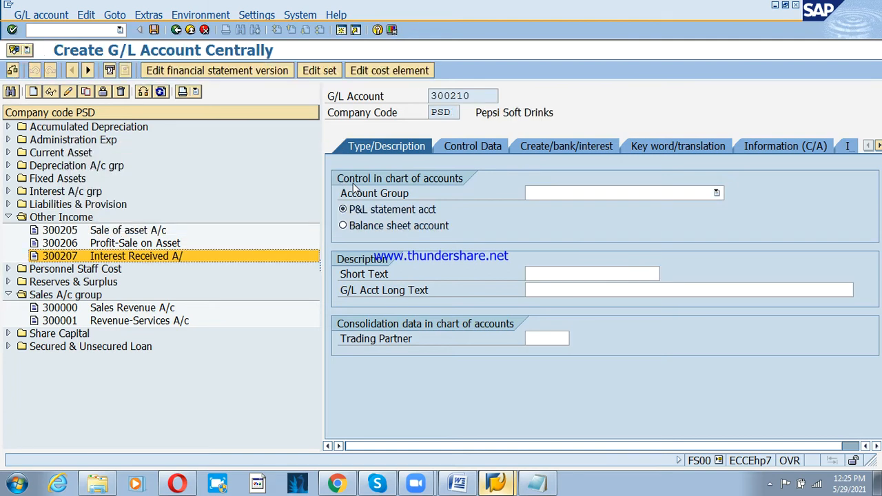
click(584, 195)
key(o)
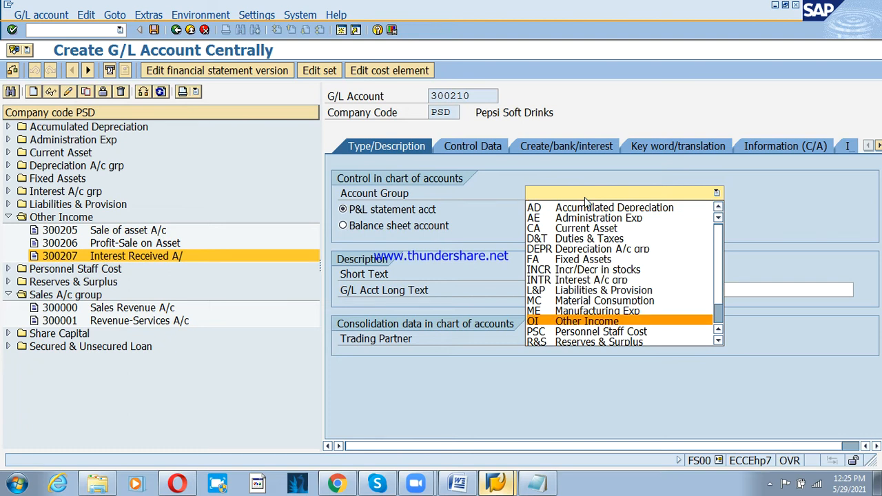
key(Return)
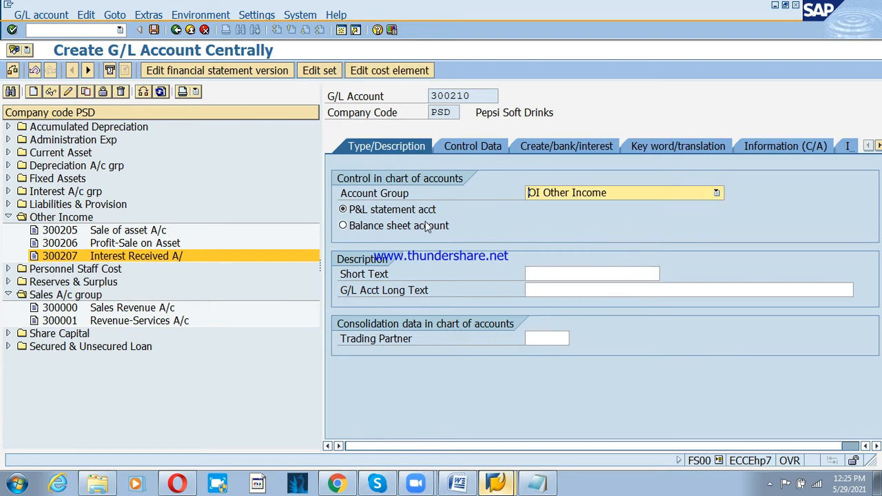
key(Tab)
key(Tab)
text(fRE)
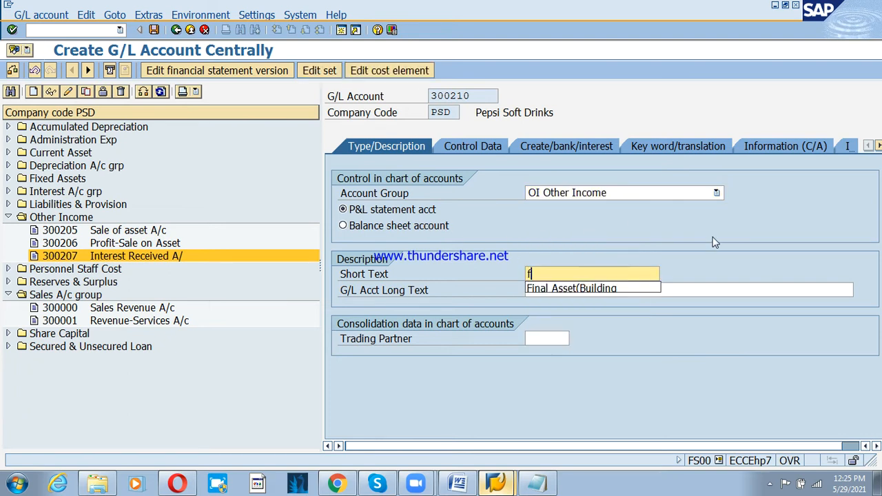
key(BackSpace)
key(BackSpace)
key(BackSpace)
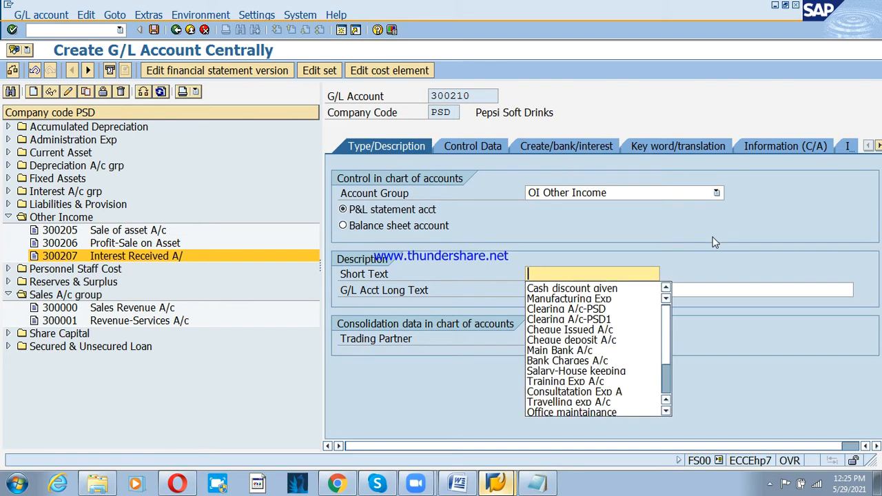
text(Frei)
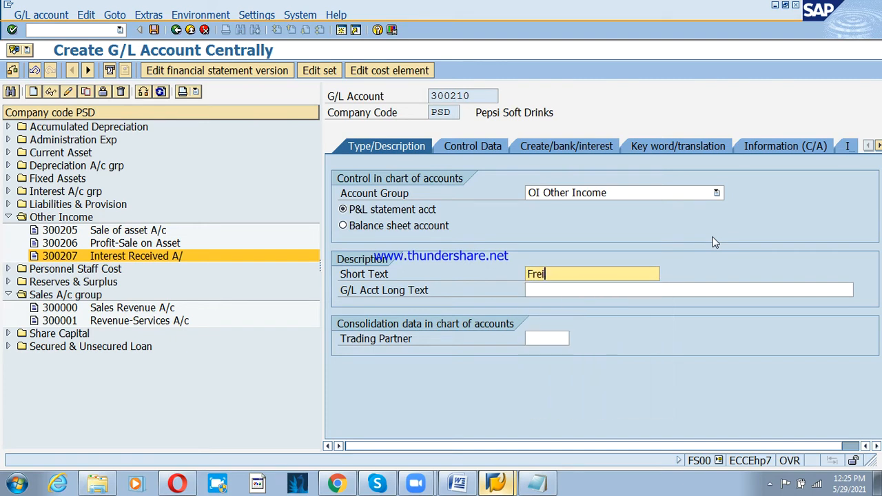
text(ght Revenue A/c)
key(Return)
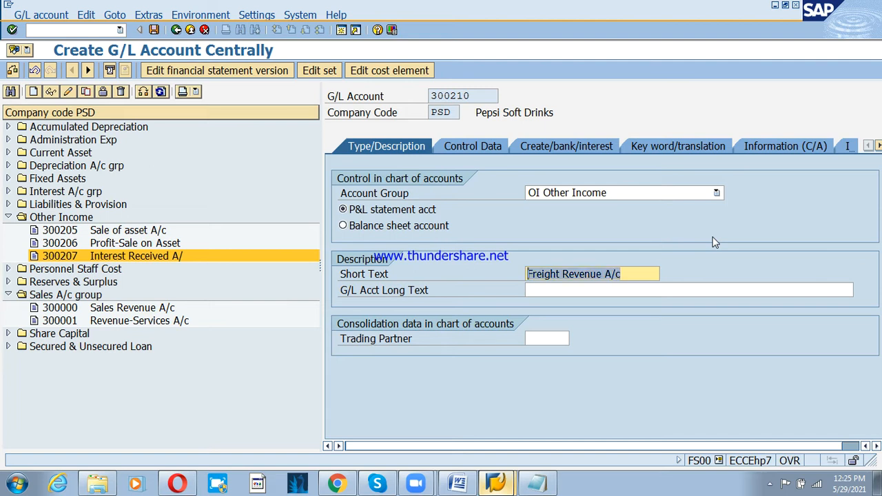
key(Tab)
text(Freight Revenue A/c)
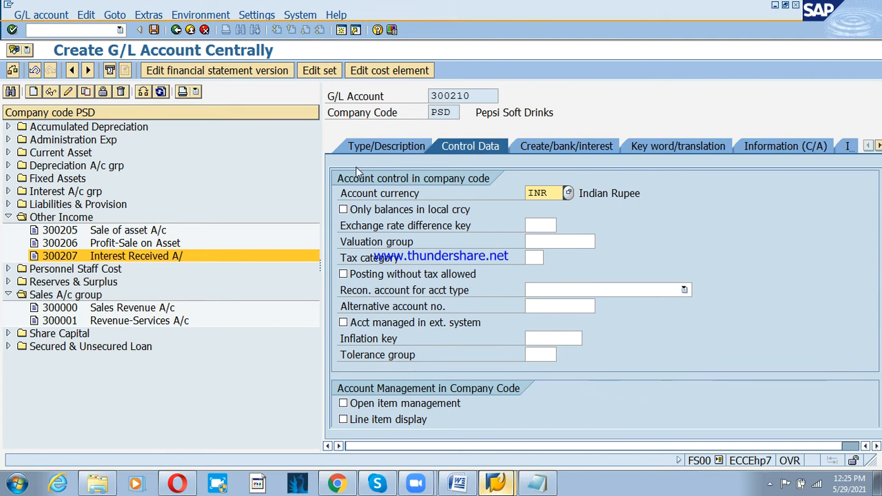
- Set local-currency balances, line item display, sort key 001 and field status G001, then save
click(356, 210)
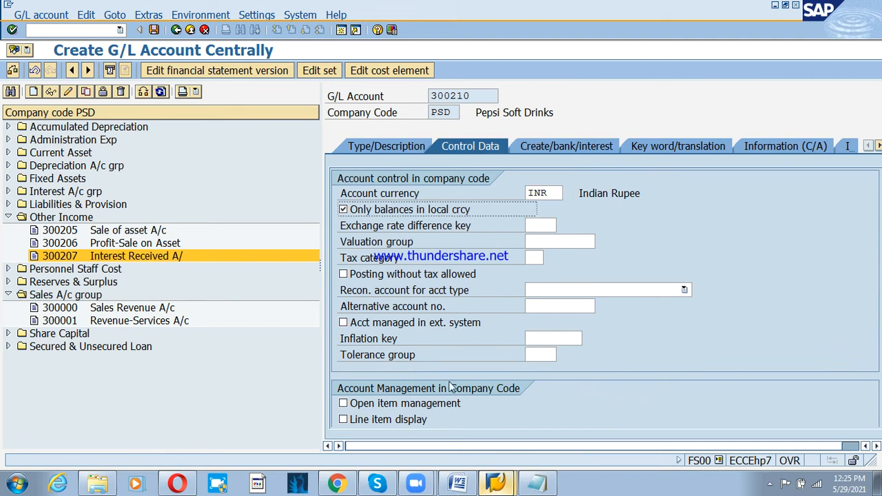
click(398, 420)
scroll(526, 349, down, 1)
click(536, 388)
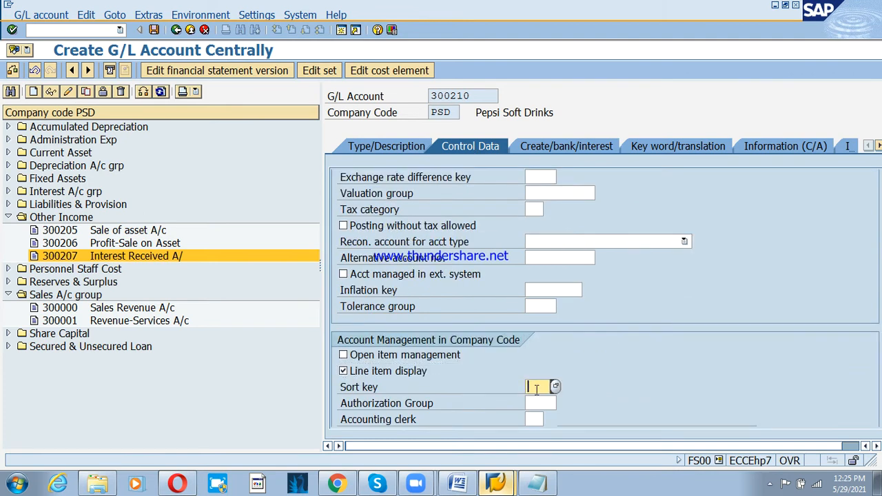
text(001)
key(Return)
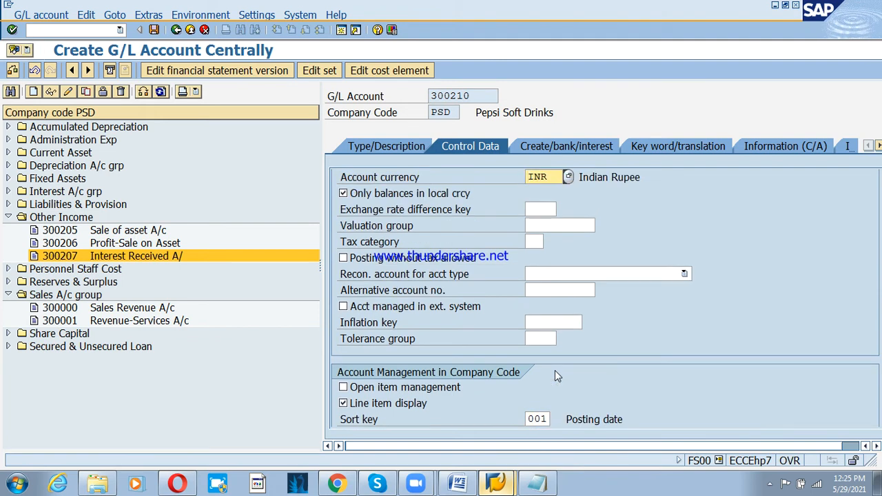
click(573, 147)
text(g)
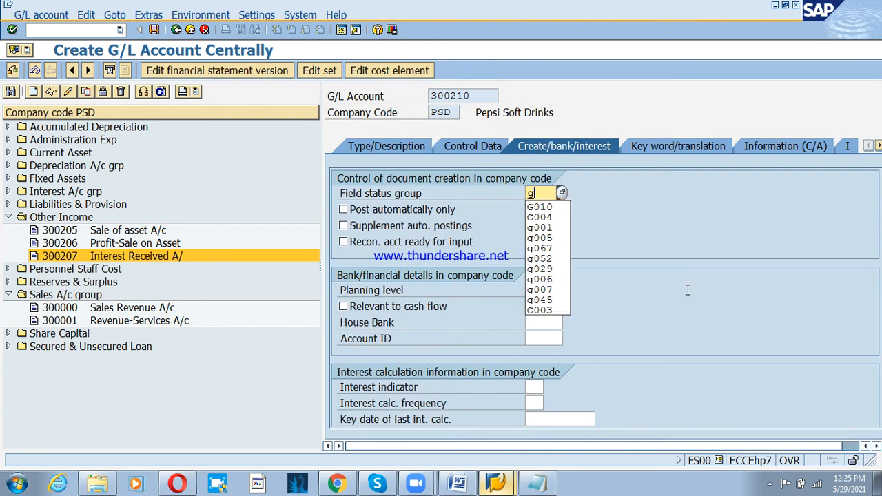
text(001)
key(Return)
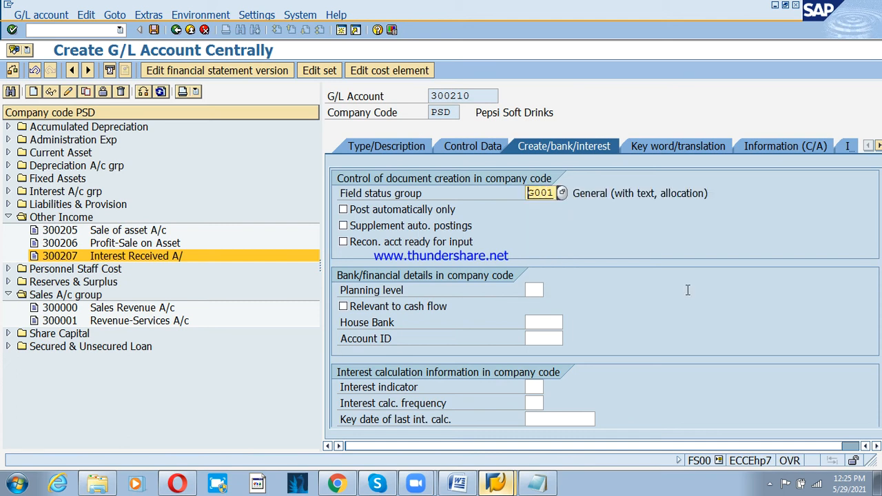
key(ctrl+s)
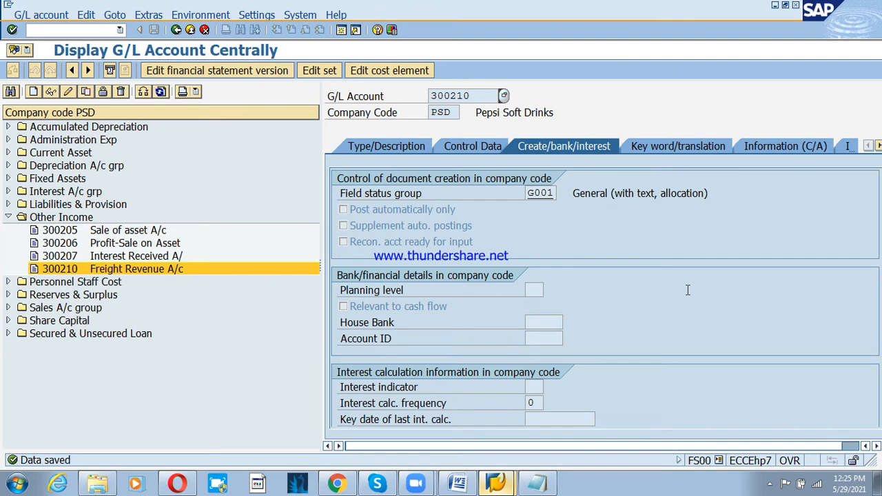
click(85, 92)
- Change the copied account number to 300211
key(BackSpace)
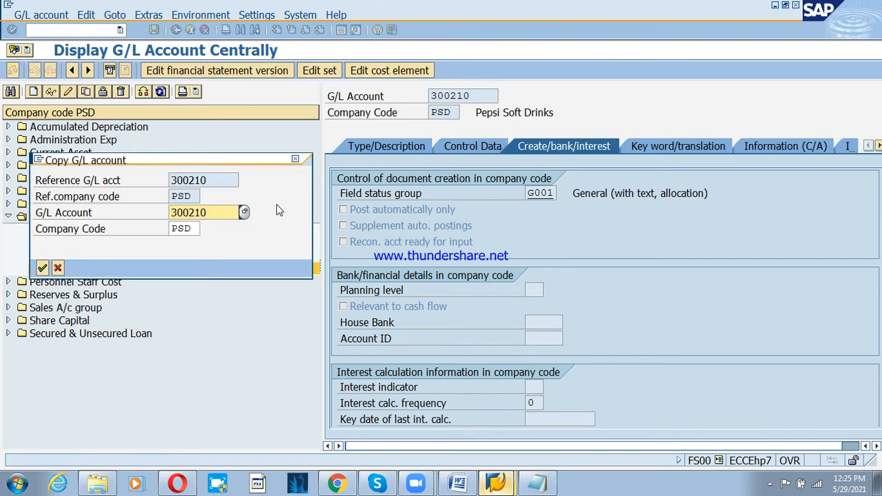
text(1)
key(Return)
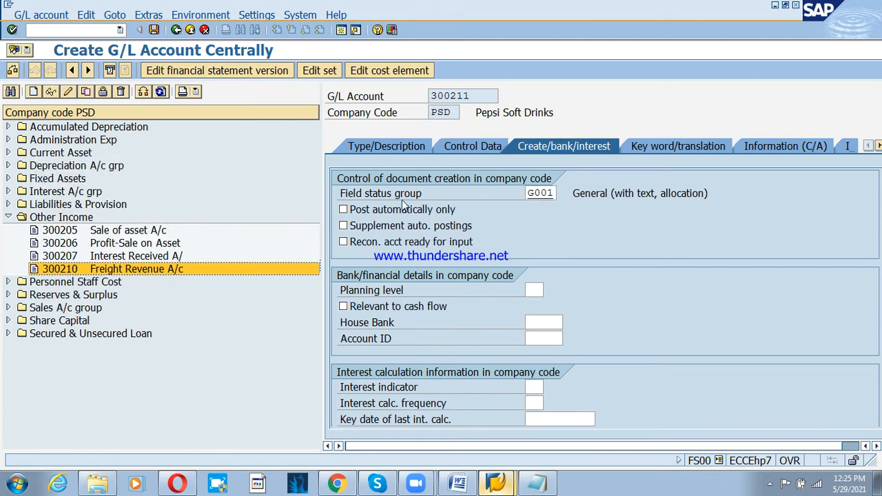
- Enter 'Sales Rebate A/c' as short and long text, save, and check the Notepad notes
click(385, 141)
drag(624, 276, 476, 273)
text(Sales Re)
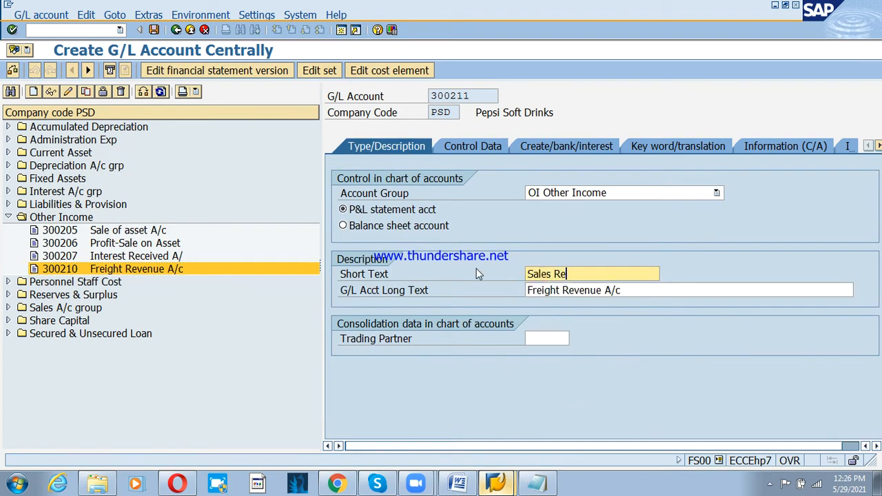
text(bate A/c)
key(shift+Home)
key(ctrl+c)
key(Tab)
key(ctrl+v)
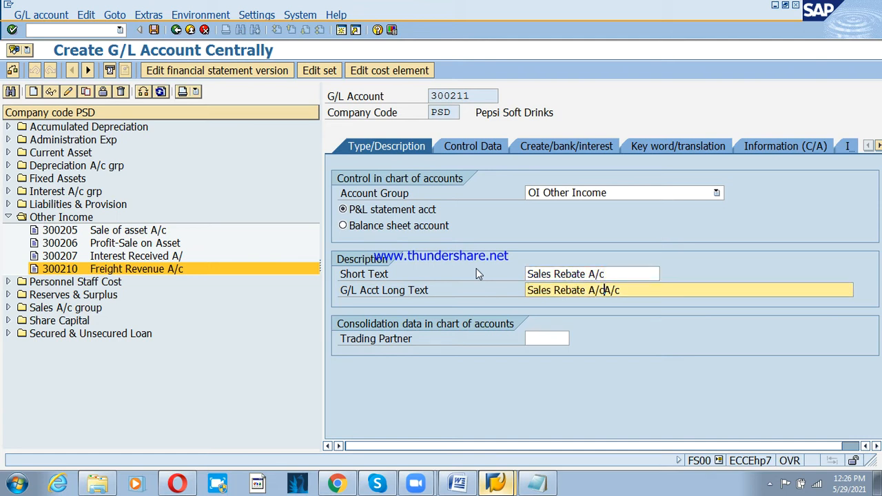
key(Delete)
key(Delete)
key(Delete)
key(ctrl+s)
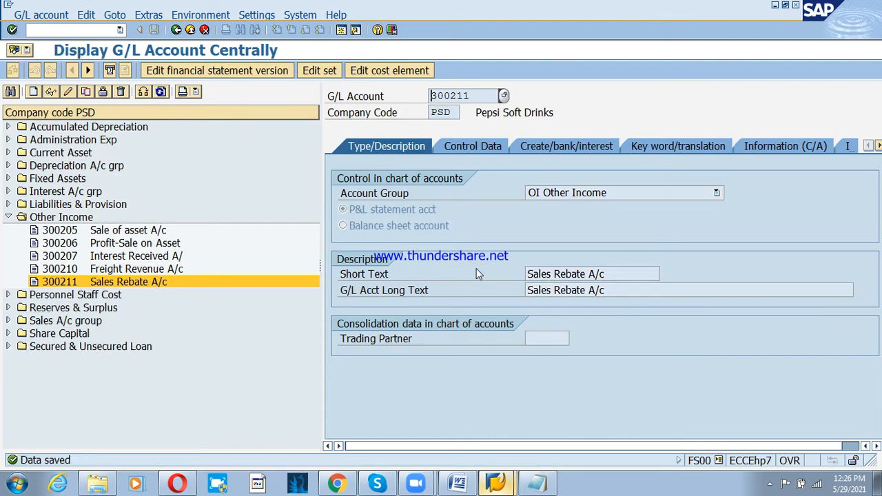
click(537, 483)
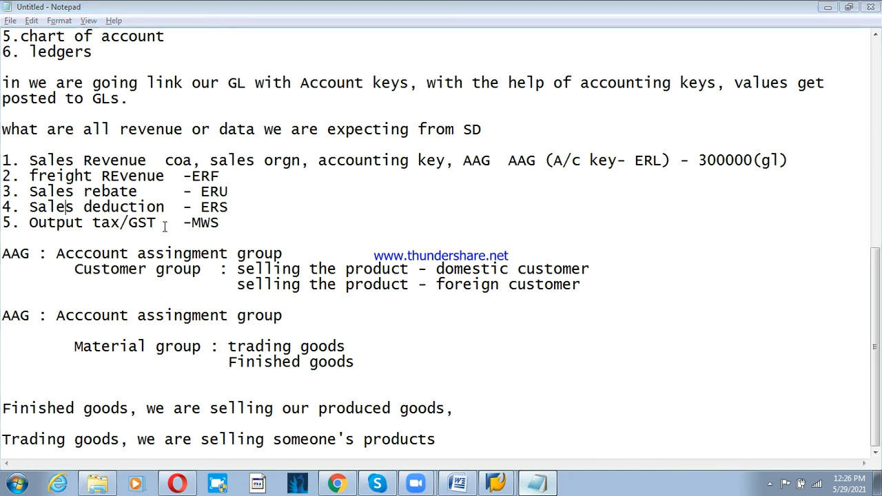
key(alt+Tab)
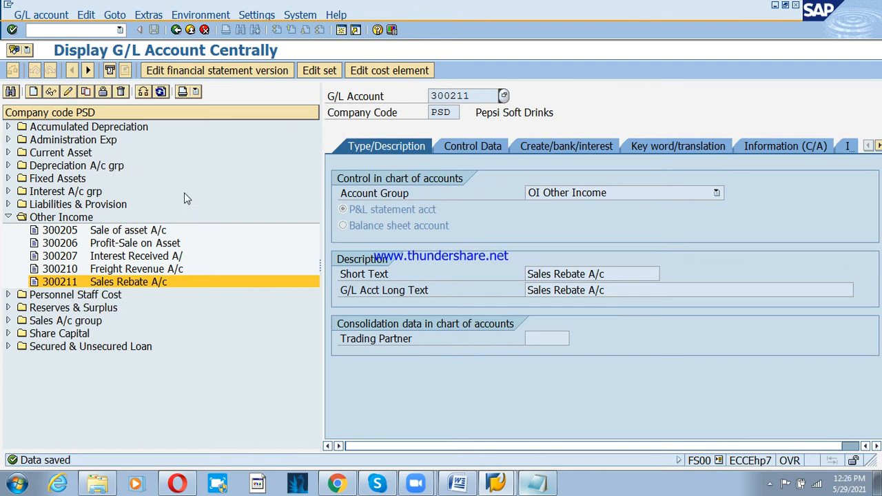
- Create account 300400 under Incr/Decr in stocks with short and long text 'Sales deduction A/c'
click(36, 96)
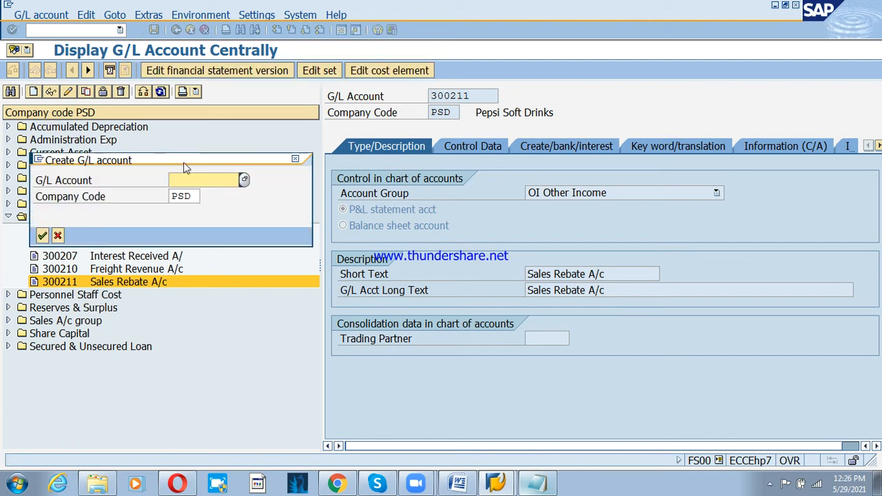
text(300400)
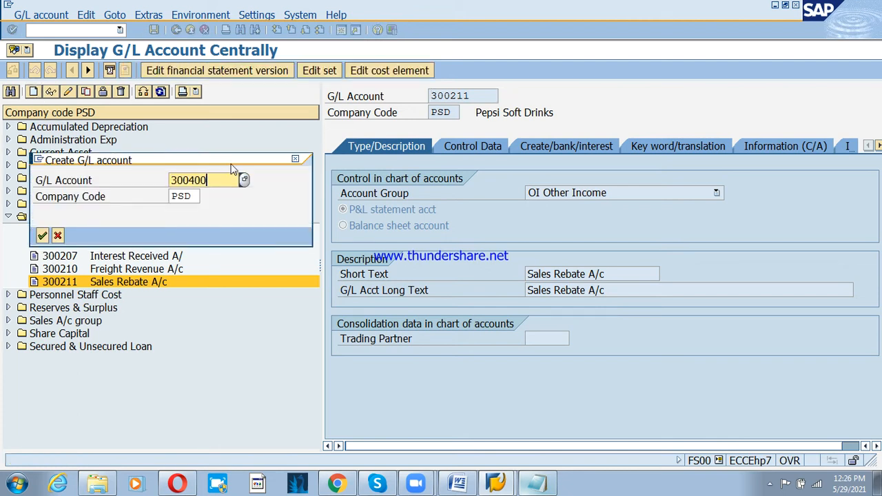
key(Return)
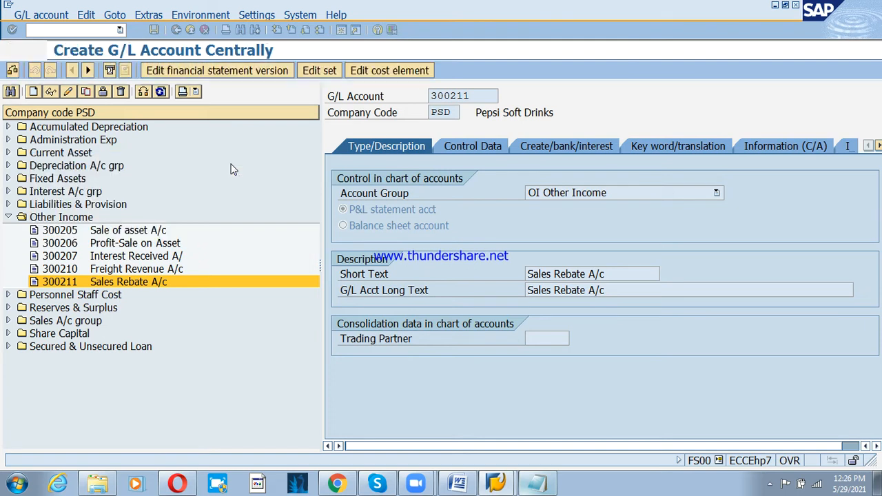
click(617, 196)
key(i)
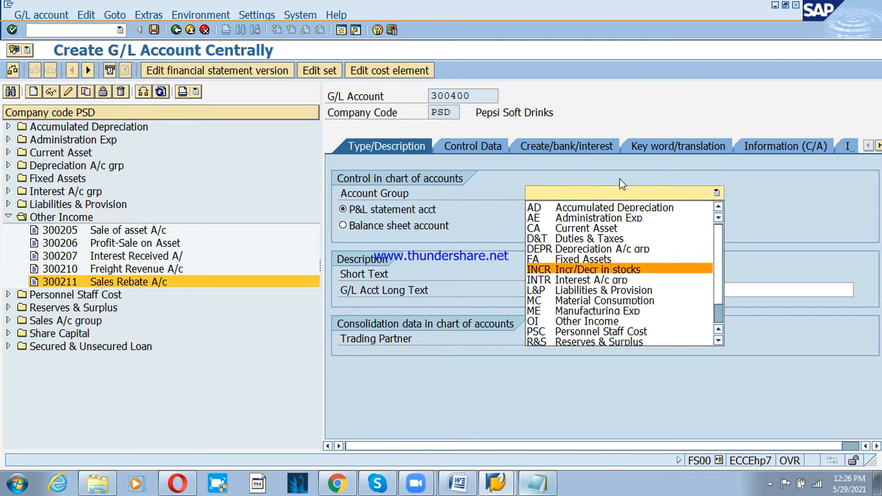
key(Return)
click(567, 273)
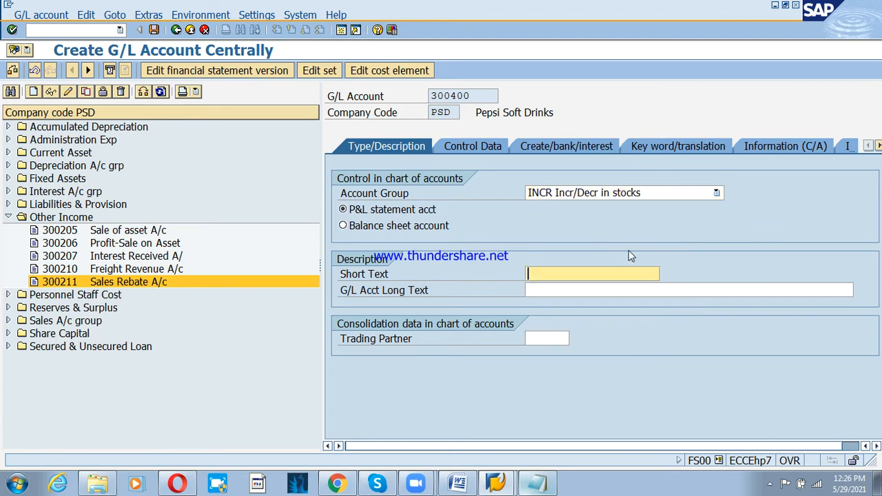
text(Saels)
key(BackSpace)
key(BackSpace)
text(les deduction A/c)
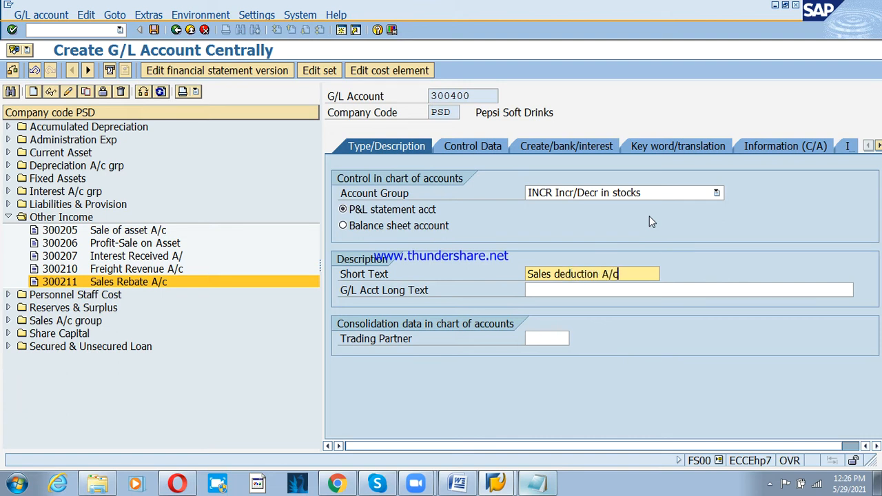
key(Return)
key(Tab)
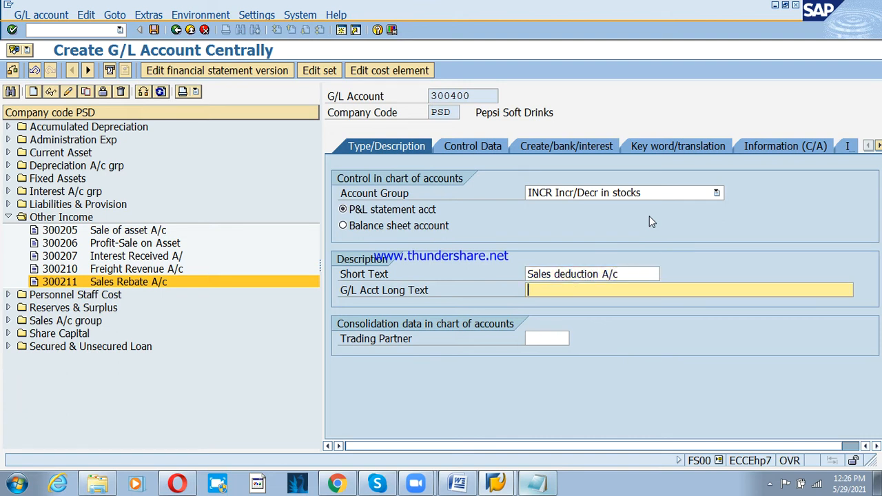
key(ctrl+v)
- Set local-currency balances, line item display, sort key 001 and field status G001, then save
click(473, 146)
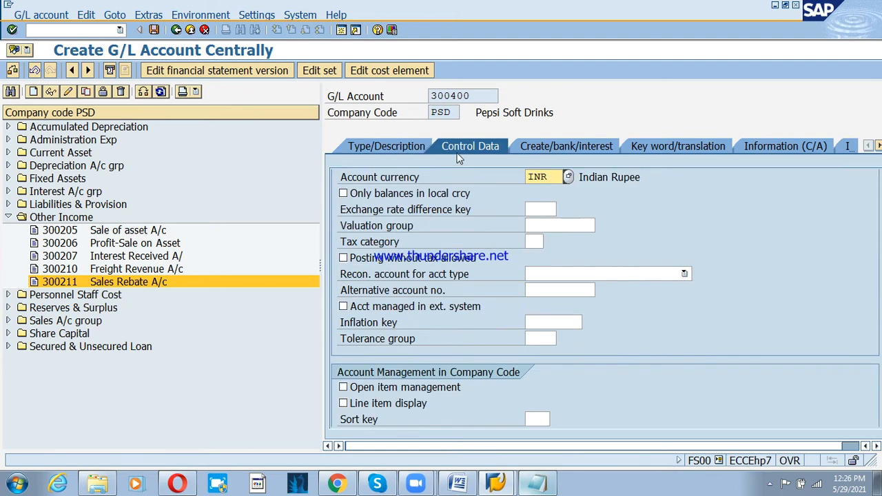
click(379, 194)
click(403, 405)
click(531, 420)
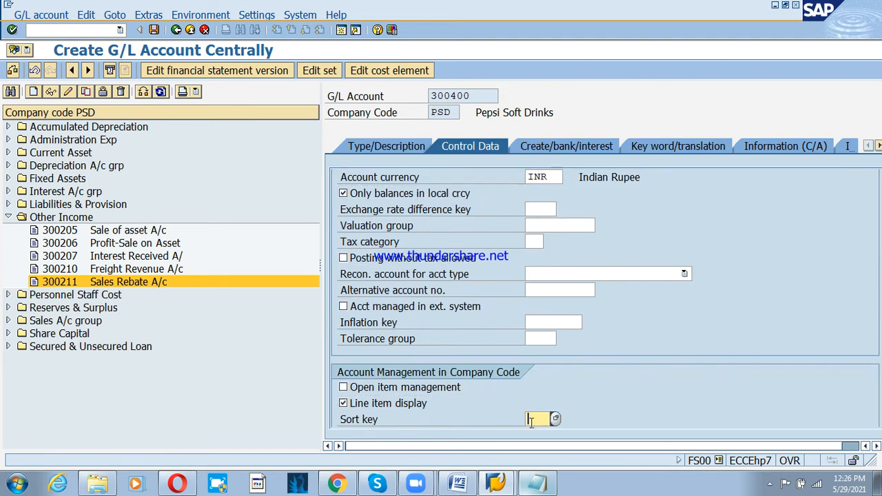
text(001)
key(Return)
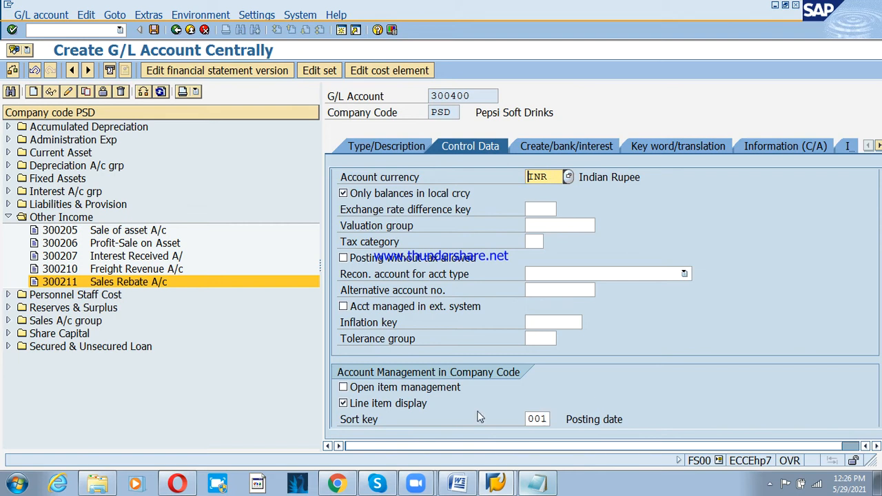
click(552, 144)
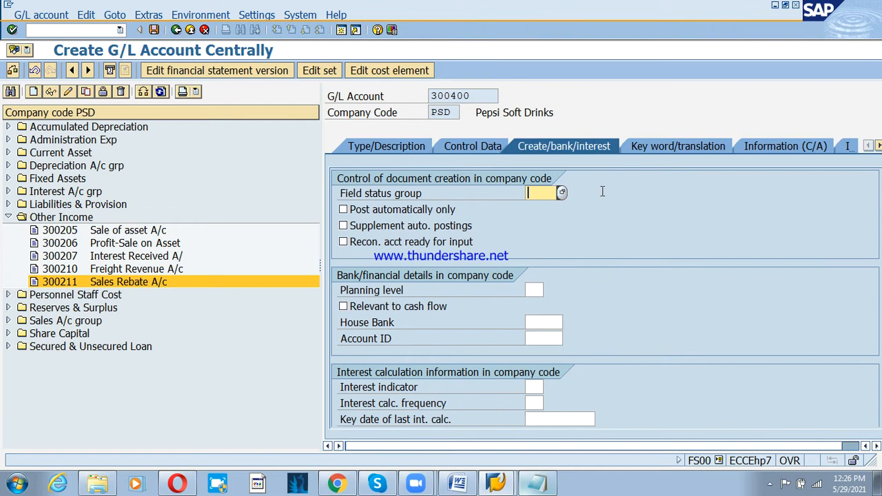
text(g001)
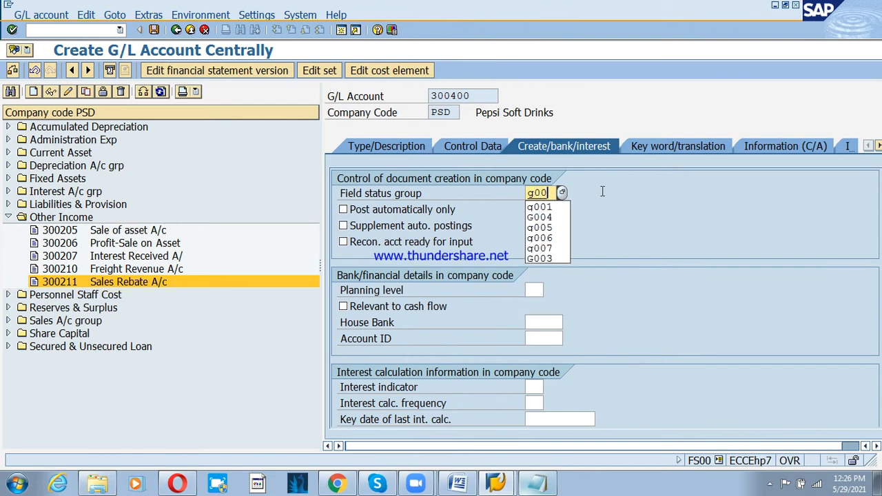
key(Return)
key(ctrl+s)
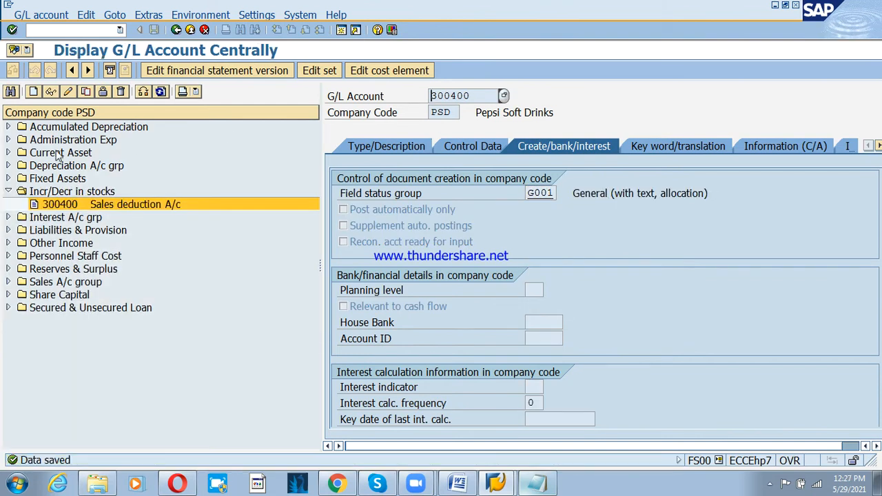
- Expand and collapse Administration Exp, then fold away the Incr/Decr in stocks group
click(8, 140)
click(9, 140)
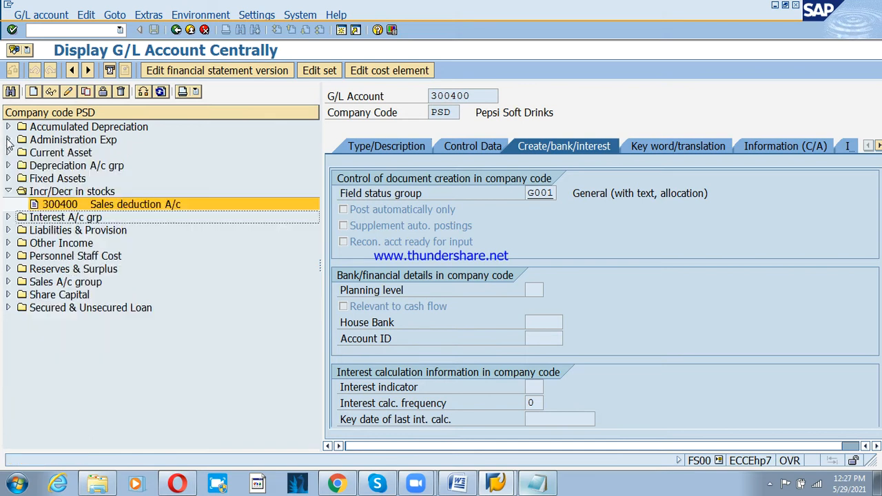
click(9, 140)
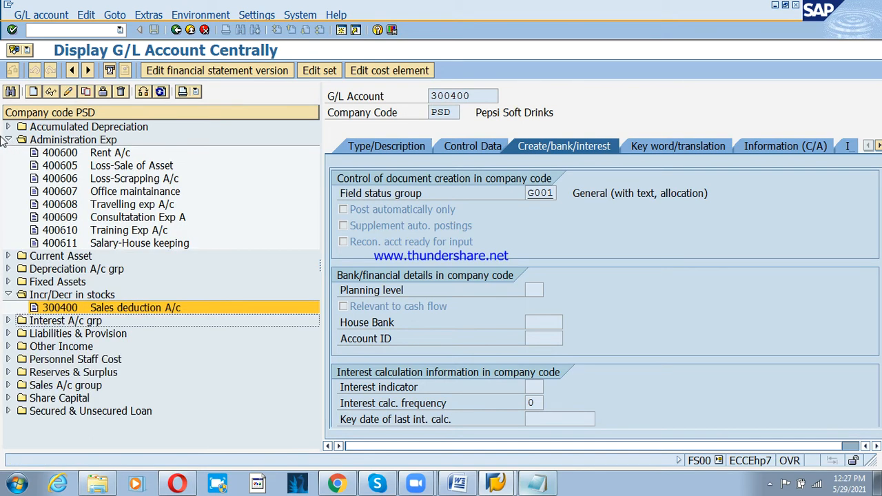
click(6, 138)
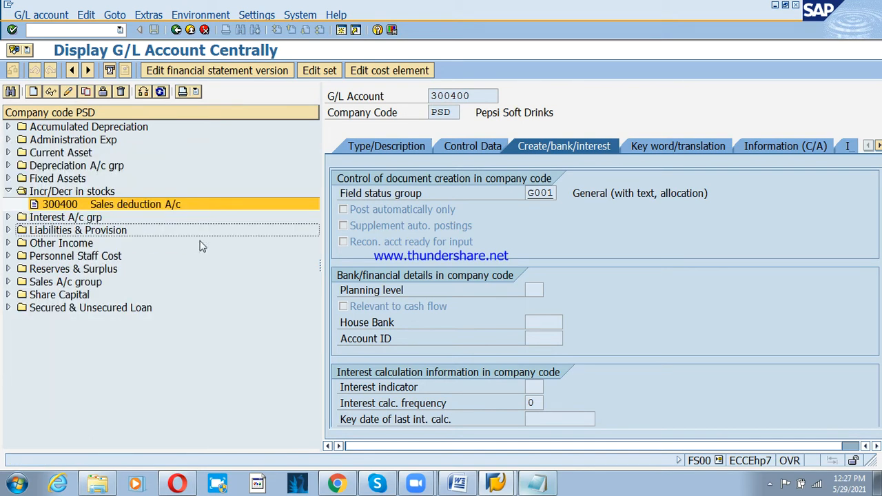
click(10, 190)
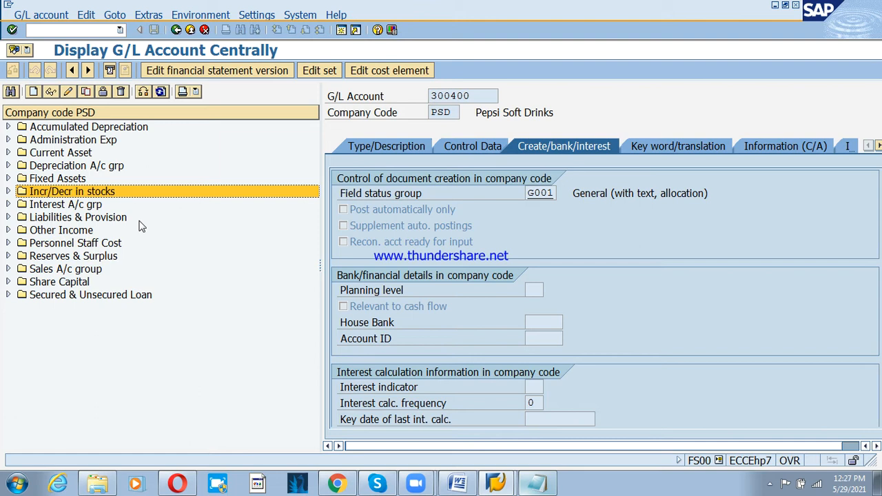
- Create account 401000 under Duties & Taxes with short text 'Output Tax A/c'
click(33, 92)
text(4010)
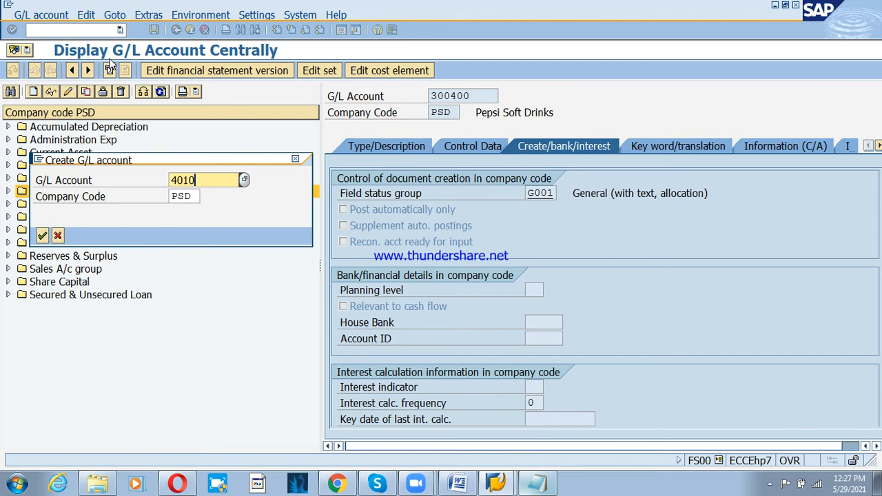
text(00)
key(Tab)
key(Return)
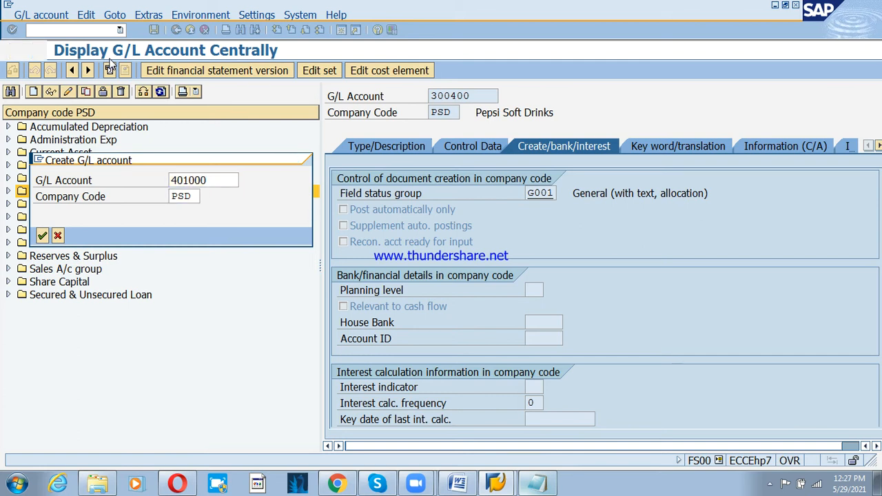
click(379, 146)
click(587, 193)
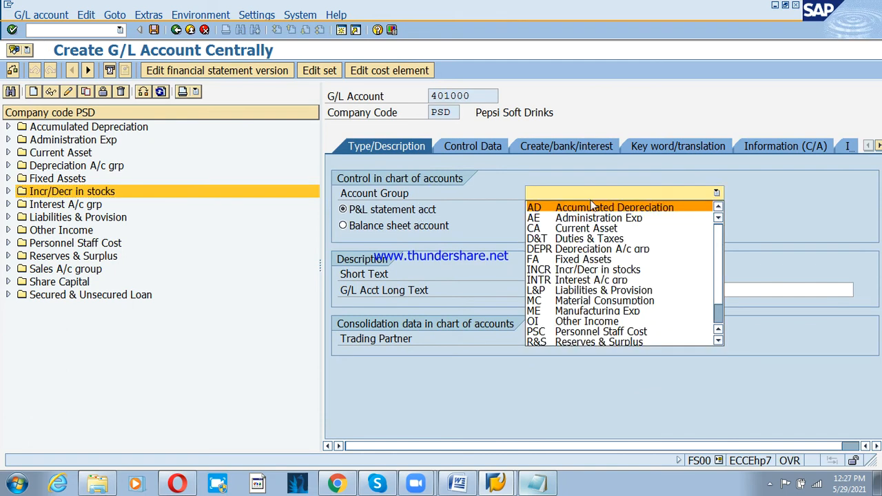
click(603, 240)
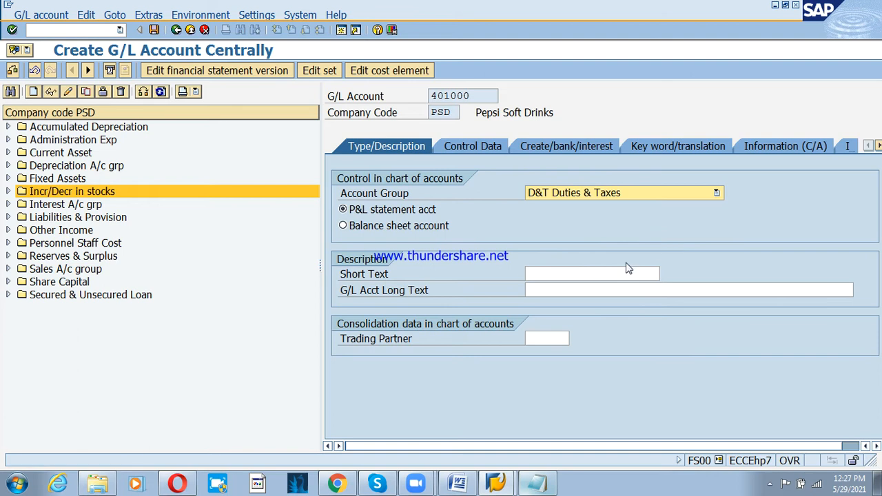
click(627, 270)
text(Output Tax A/c)
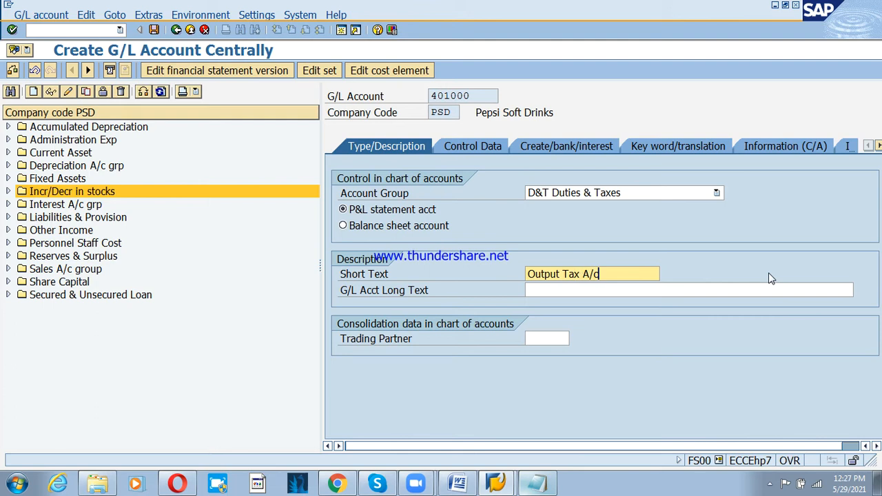
- Turn on line item display, set sort key 001 and field status G001, then save
click(459, 145)
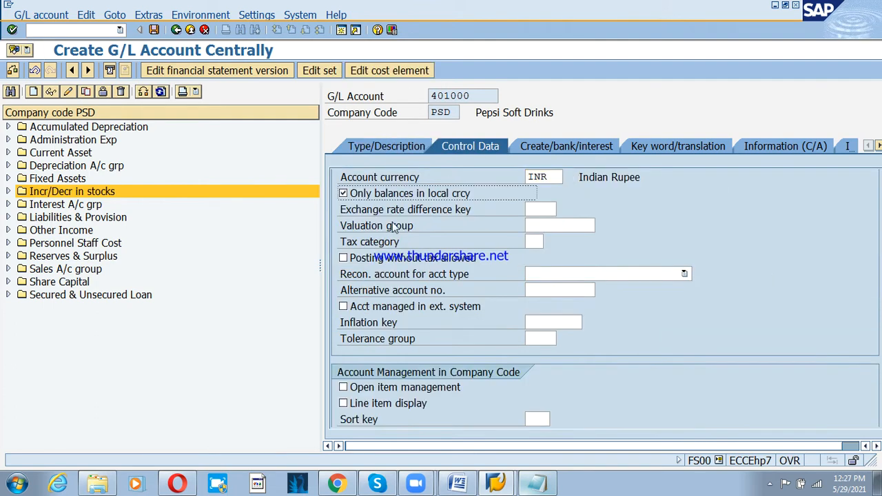
click(386, 407)
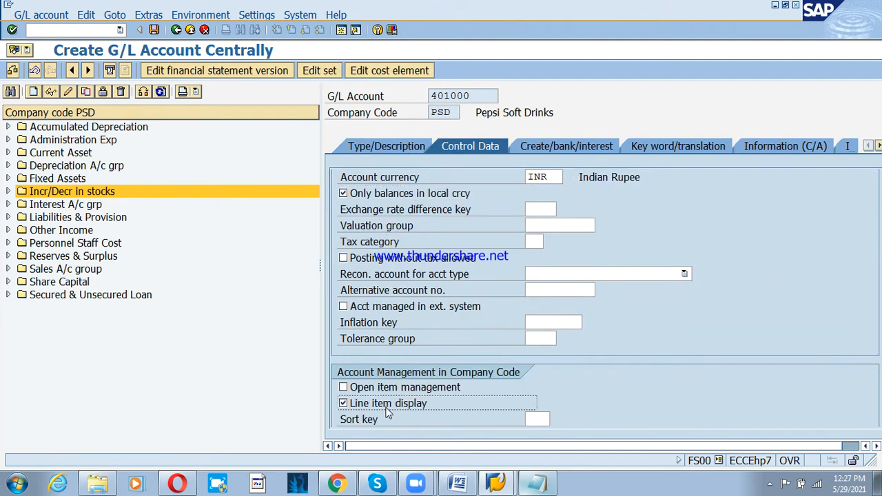
click(528, 419)
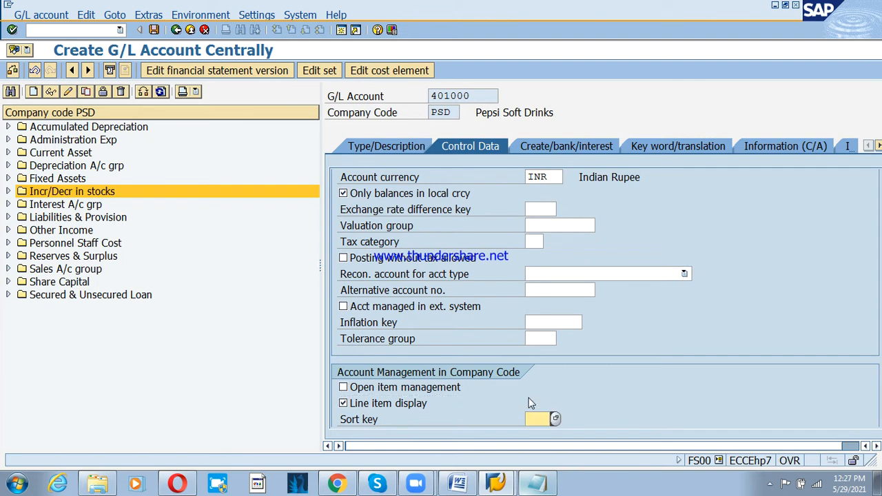
text(001)
key(Return)
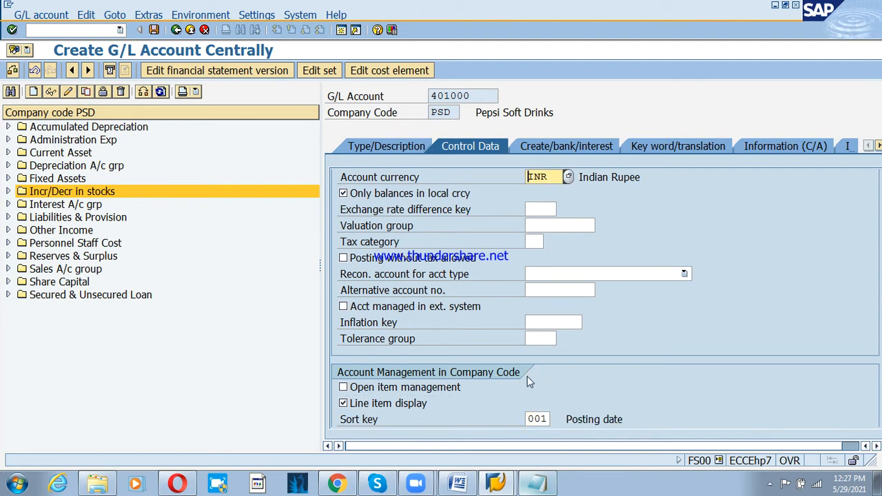
click(581, 147)
text(g001)
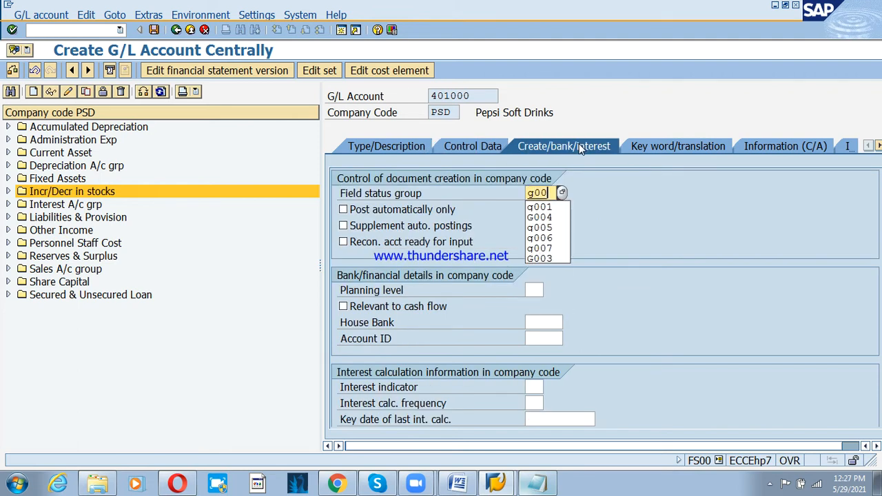
key(Return)
key(ctrl+s)
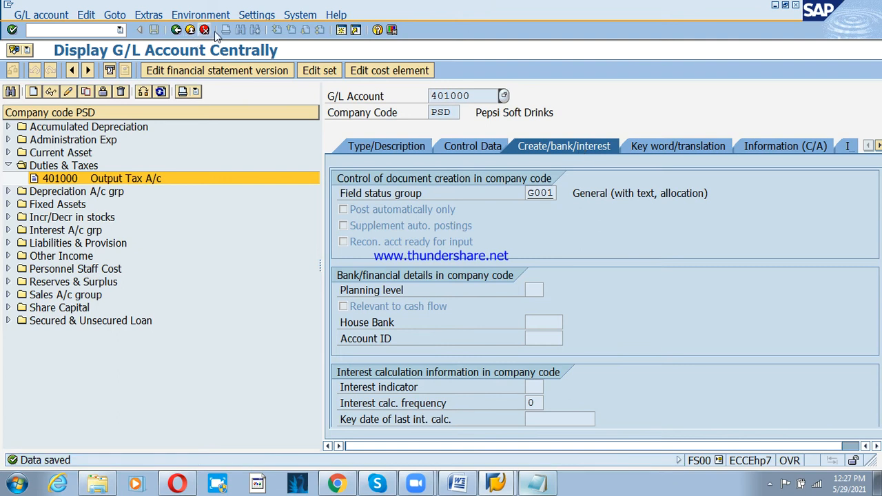
- Leave FS00 and open the SAP Reference IMG in a new session with IMG activity keys shown
click(190, 29)
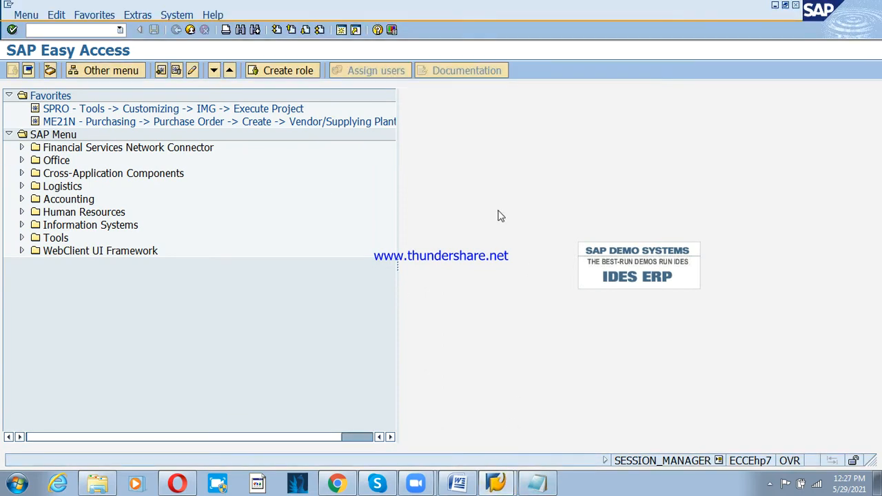
click(341, 29)
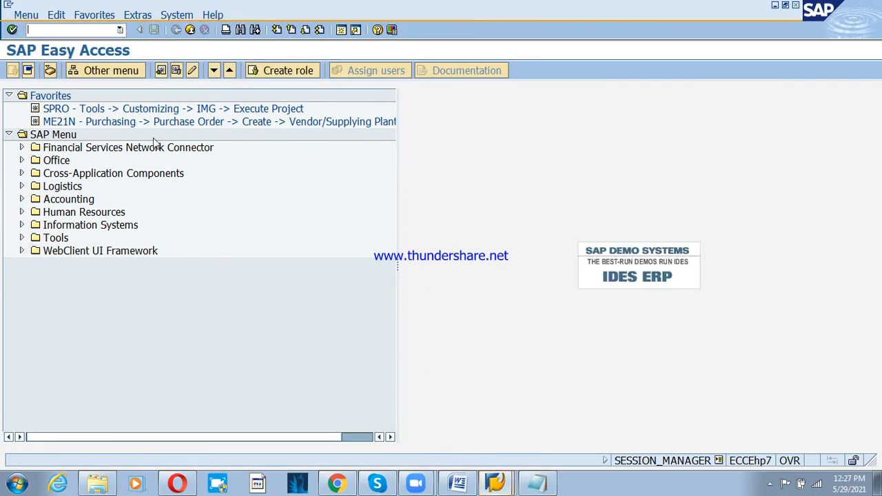
double_click(136, 106)
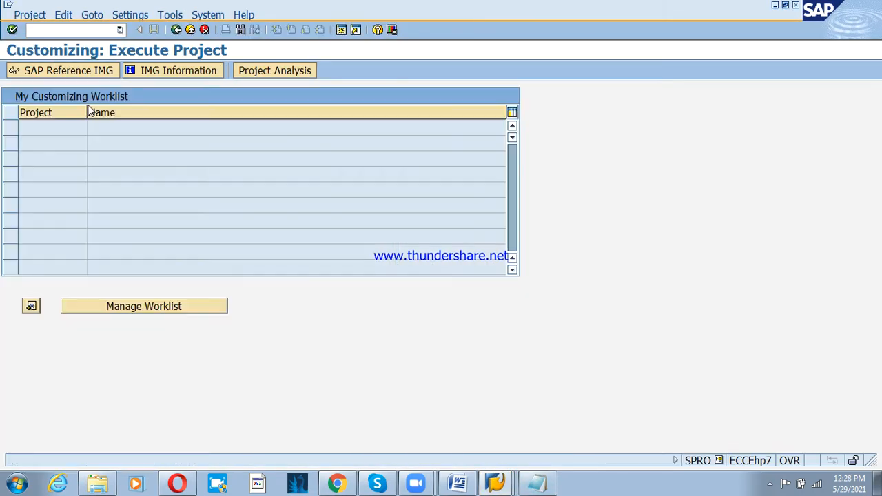
click(59, 71)
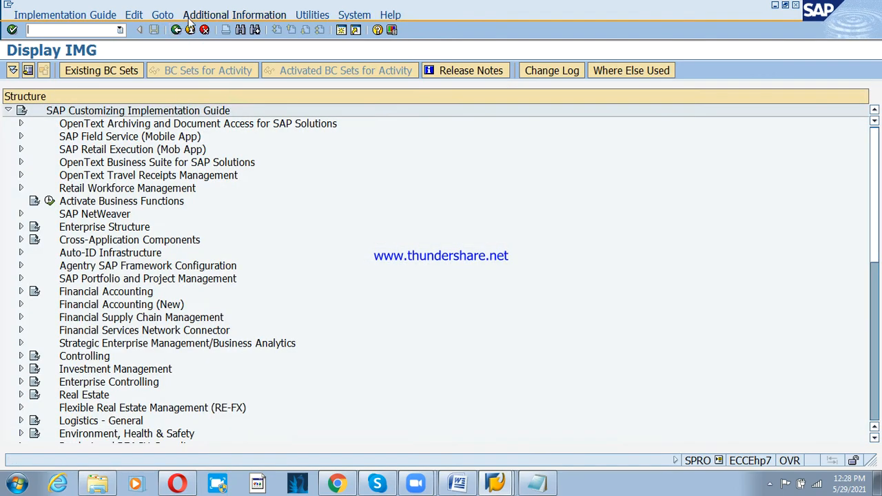
click(234, 14)
mouse_move(262, 29)
mouse_move(416, 46)
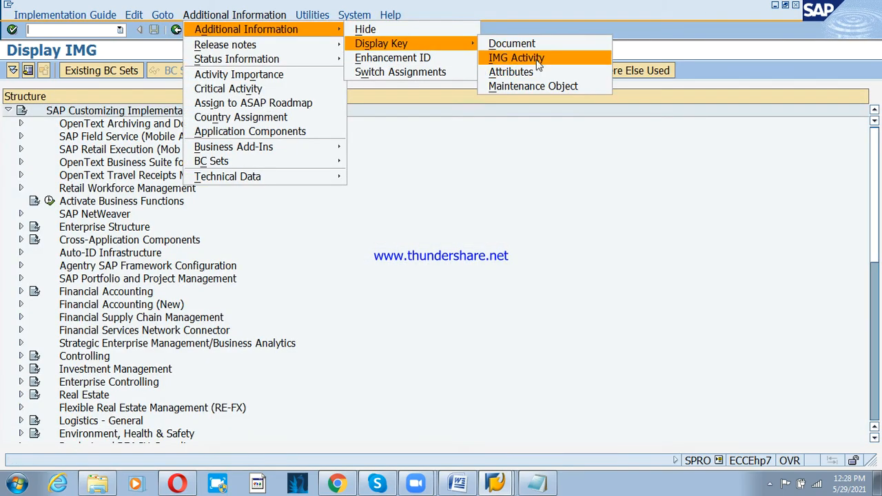
click(516, 58)
drag(575, 99, 642, 99)
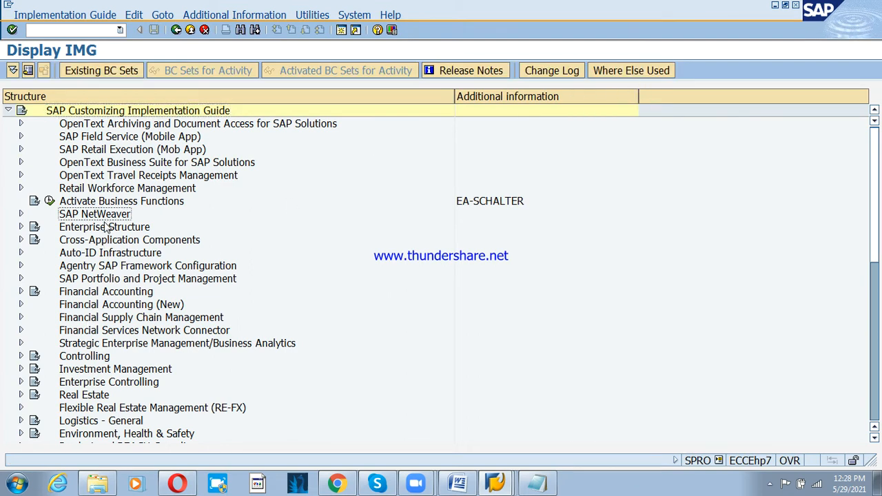
- Expand Enterprise Structure > Assignment > Sales and Distribution and run Assign sales organization to company code
click(21, 227)
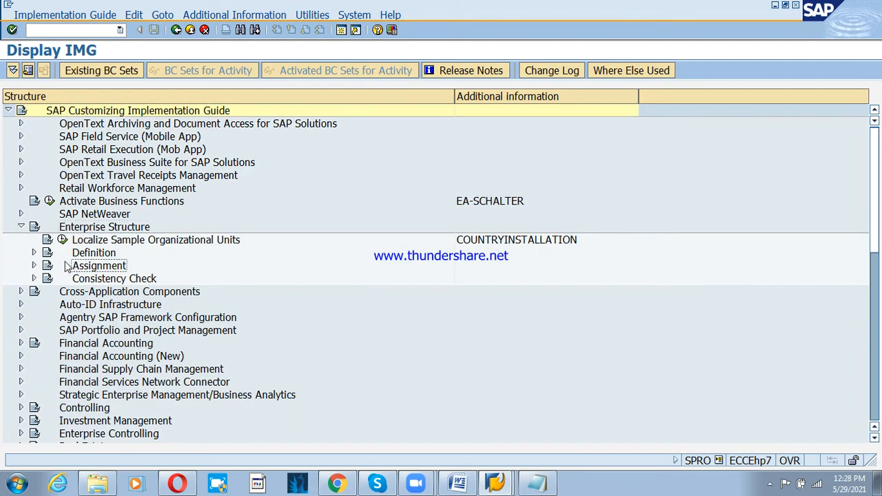
click(33, 265)
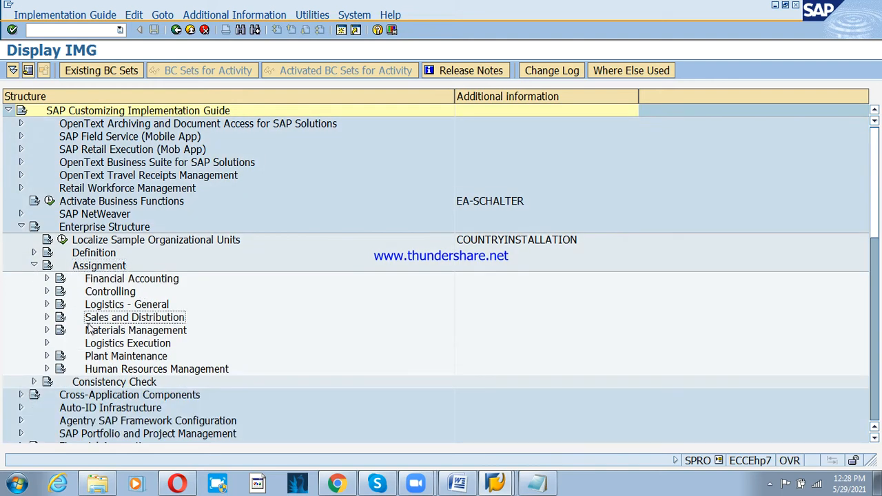
click(121, 318)
click(46, 317)
click(118, 332)
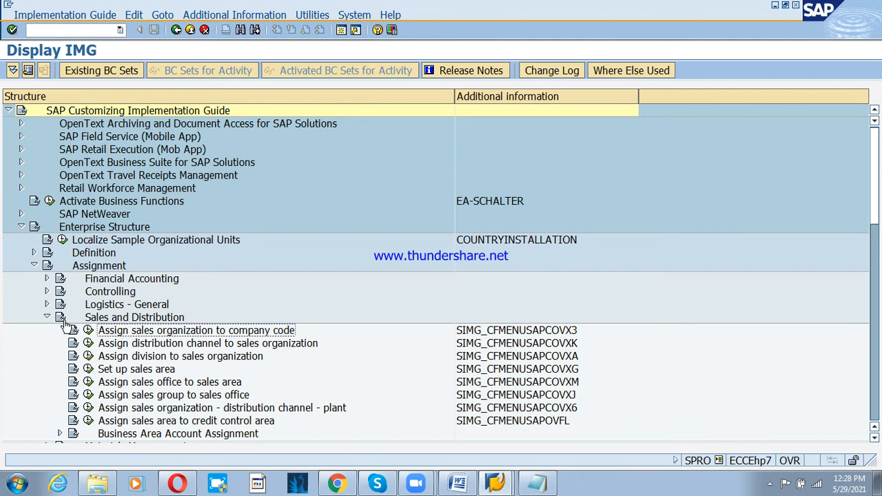
click(88, 330)
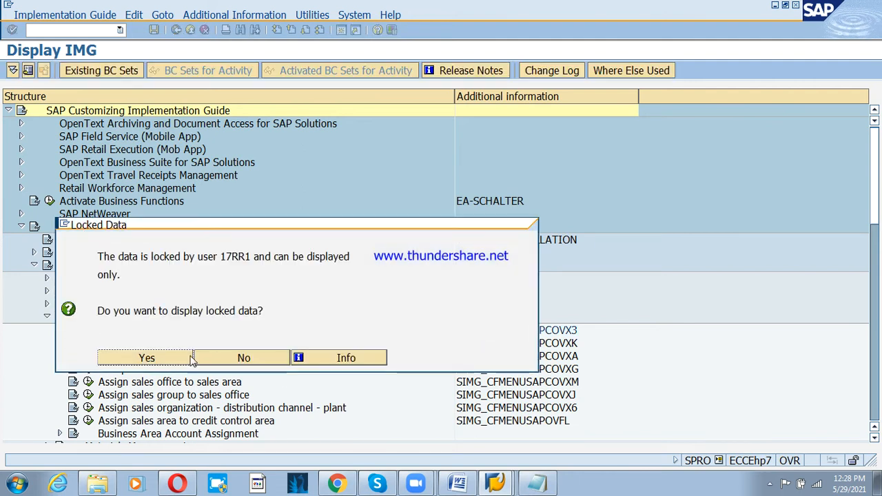
- Position the locked assignment table to PSD and confirm Pepsi Soft Drinks is assigned to PSO1
click(182, 358)
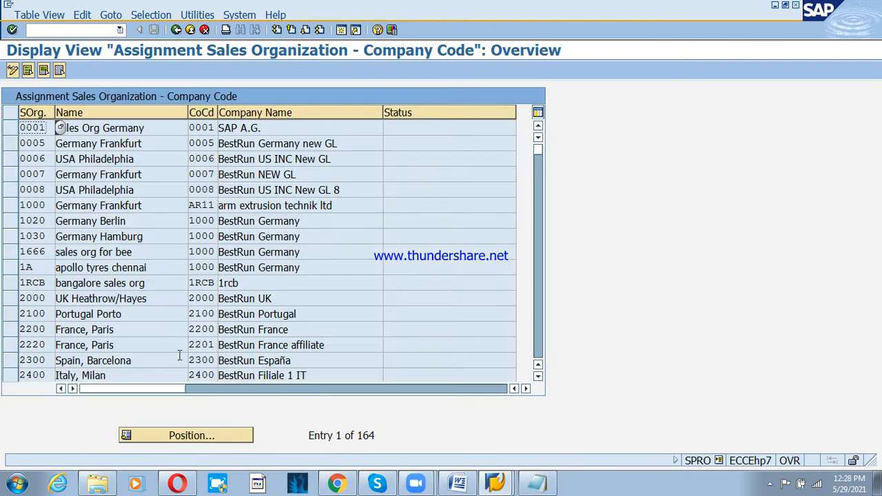
click(219, 441)
text(ps)
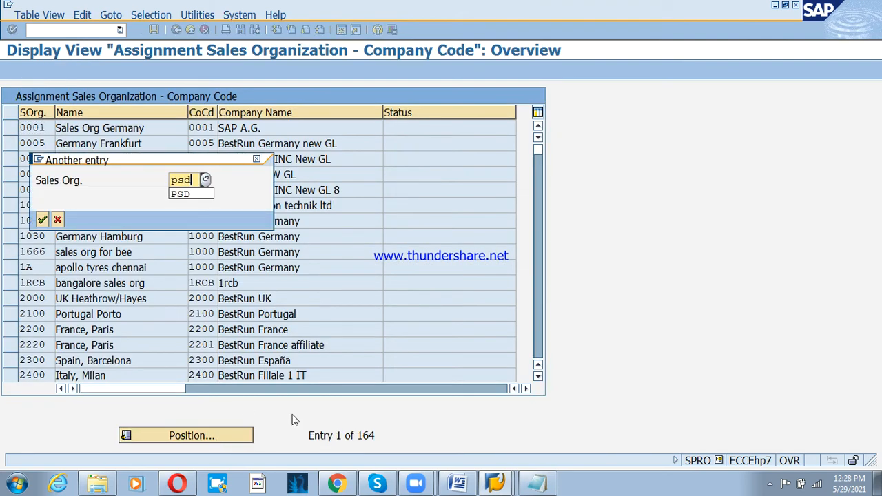
text(d)
key(Return)
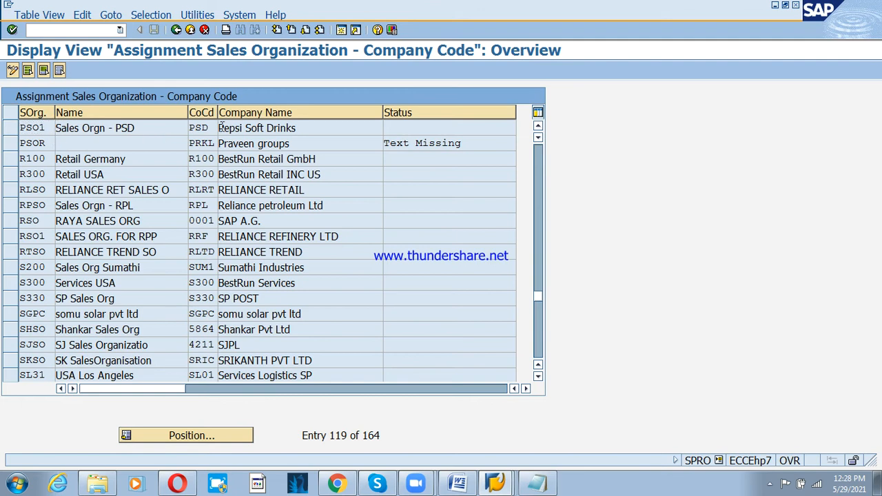
click(257, 128)
click(176, 30)
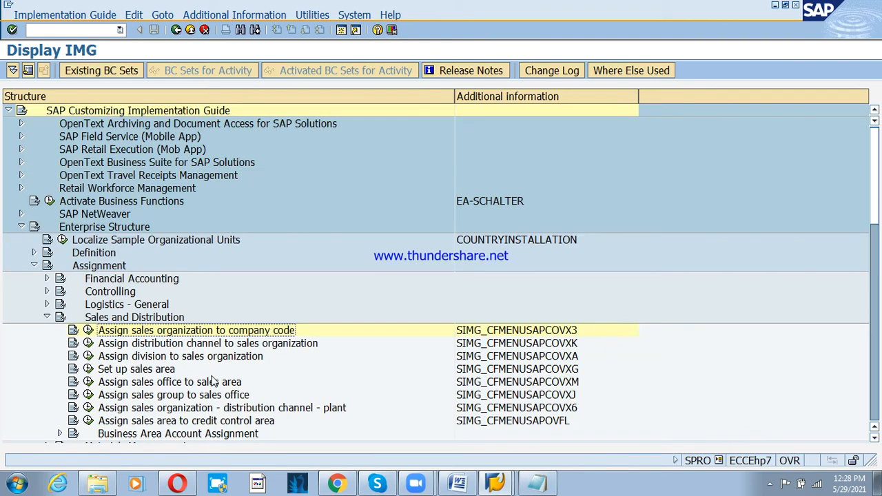
- Run Set up sales area and position the table at sales organization PS01
click(144, 372)
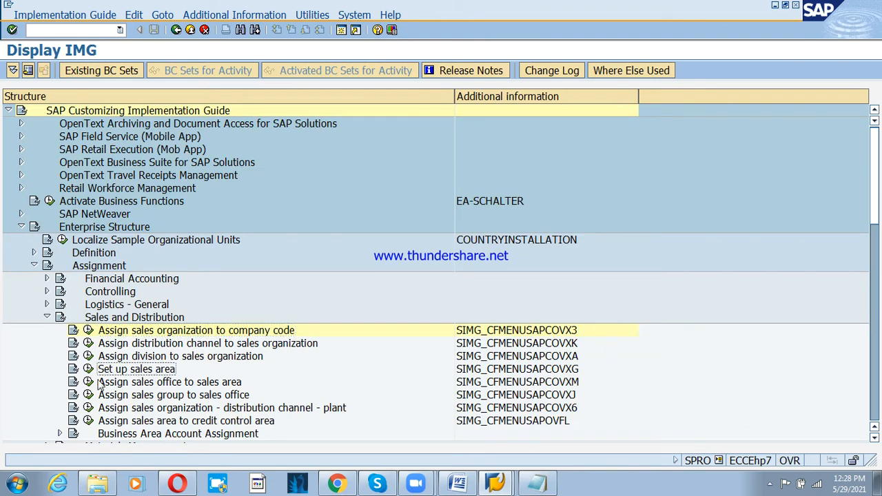
click(89, 369)
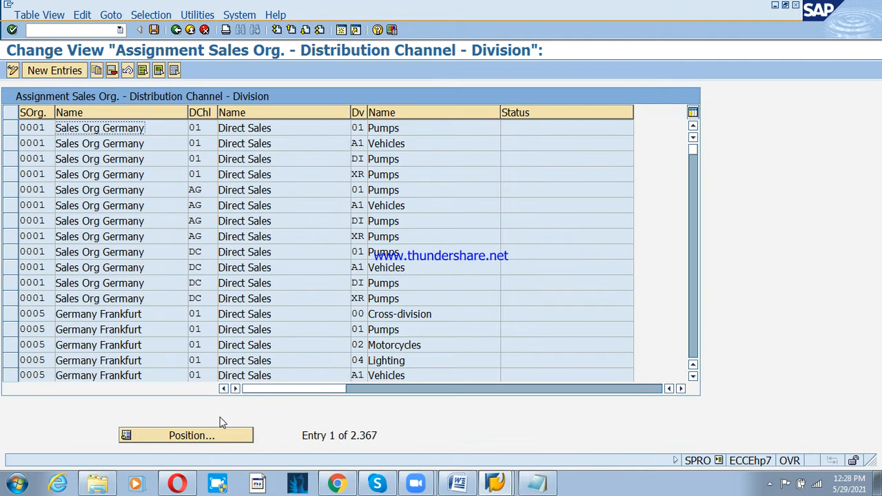
click(221, 434)
text(Ps)
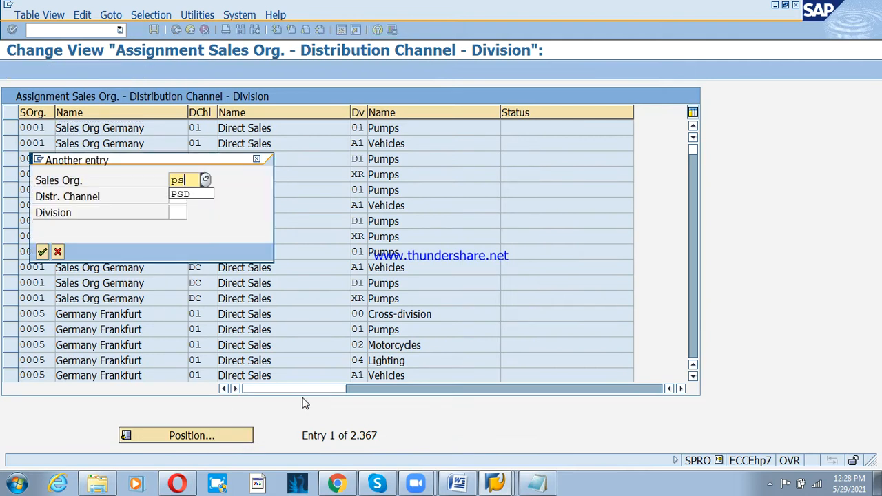
text(01)
key(BackSpace)
key(BackSpace)
text(01)
key(Return)
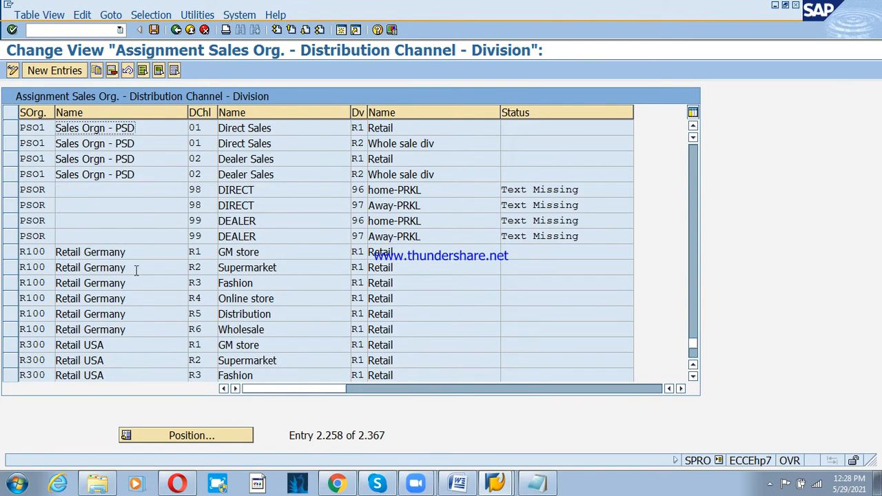
- Review PS01's sales area rows for channels 01/02 and divisions R1/R2, then return to the IMG
click(205, 128)
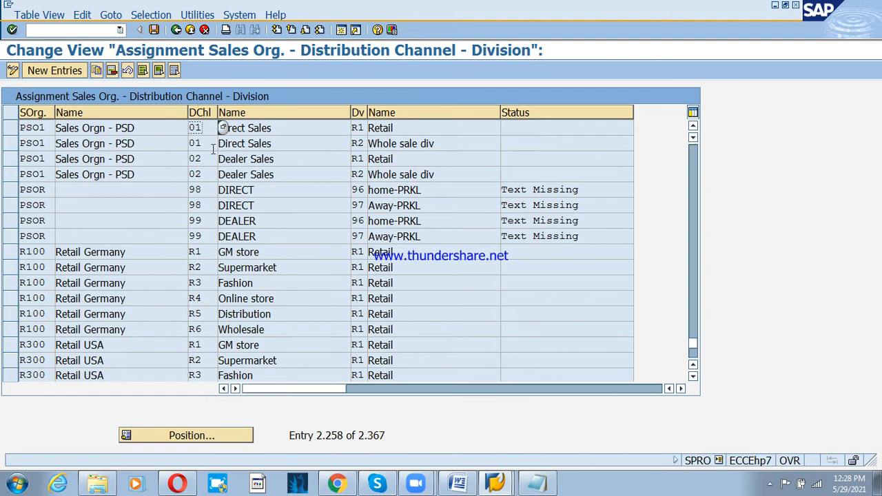
click(213, 145)
click(367, 129)
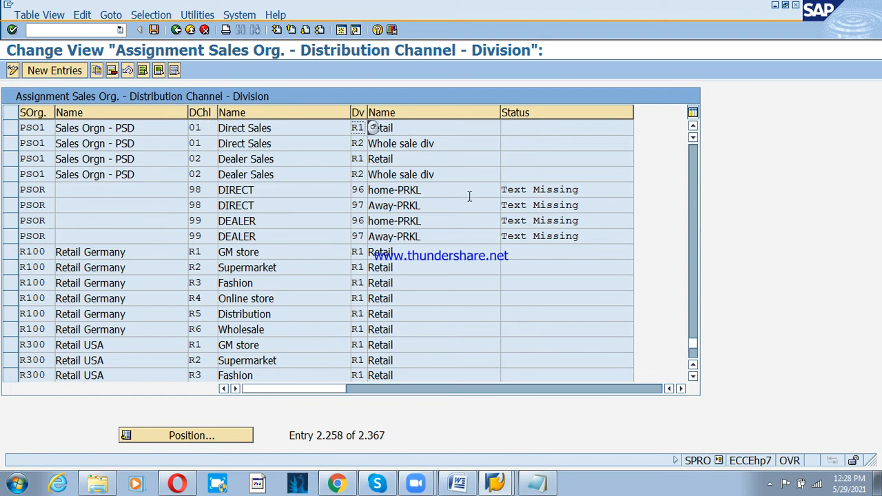
click(11, 128)
click(10, 130)
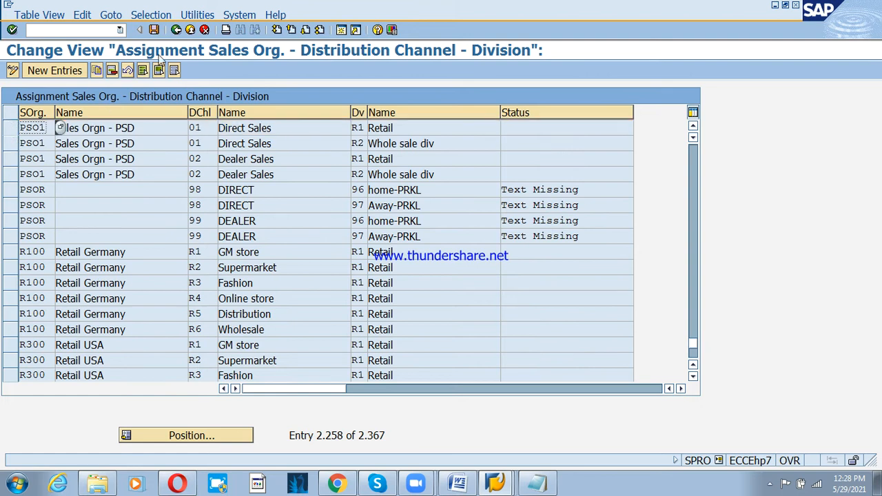
click(176, 31)
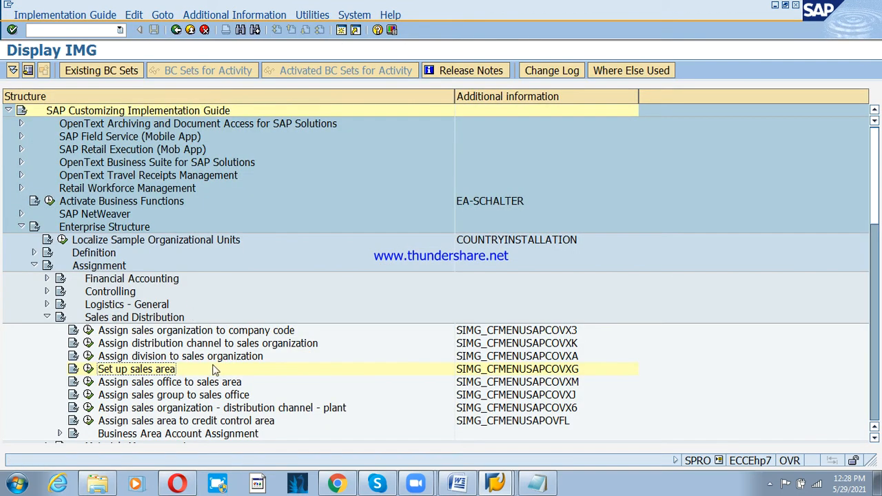
- Position the sales org–channel–plant table to PSO1 and verify channels 01 and 02 use plant PSP1
click(263, 409)
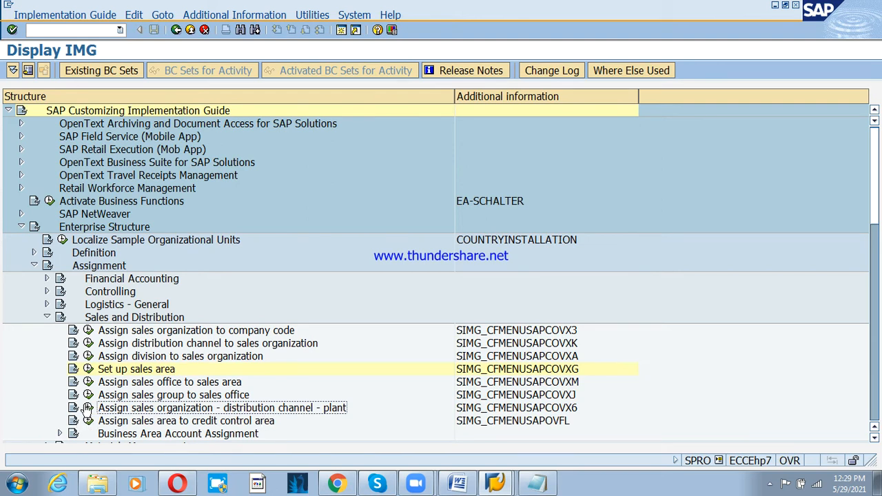
click(88, 407)
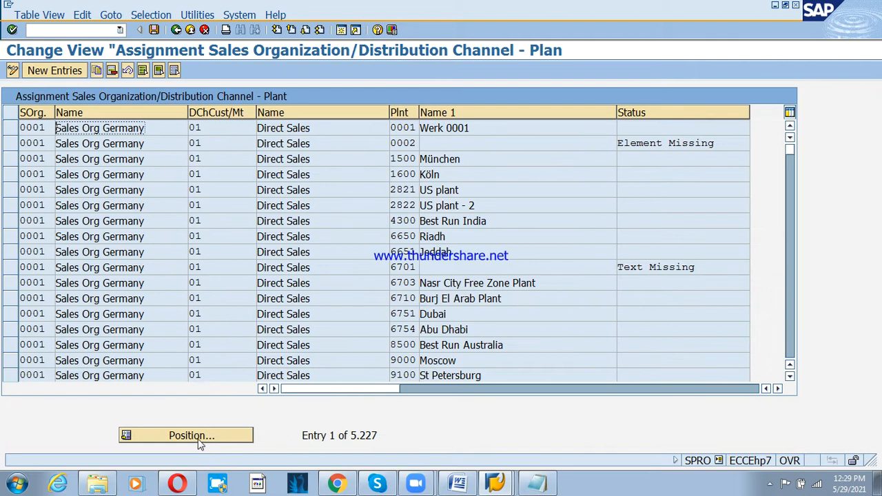
click(198, 441)
text(p)
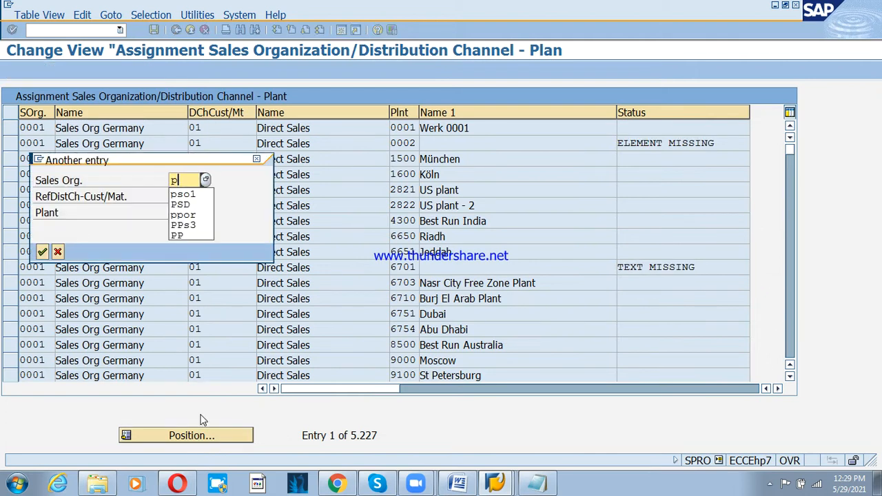
text(so1)
key(Return)
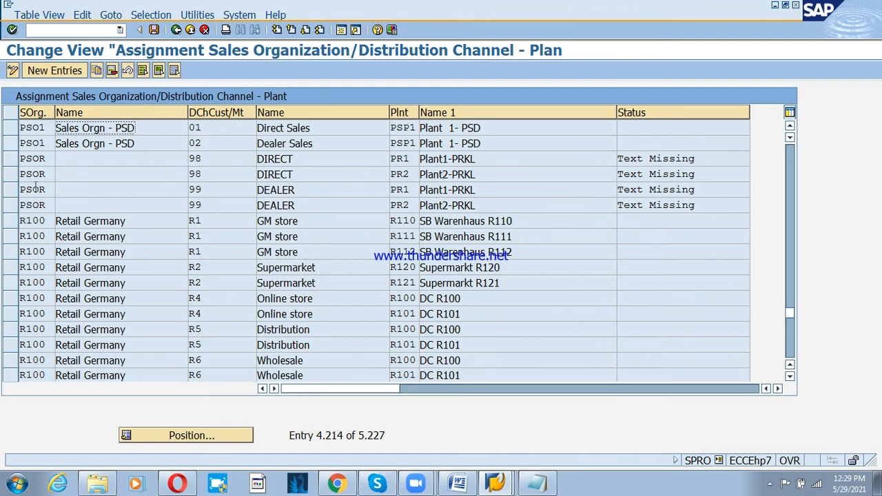
click(191, 30)
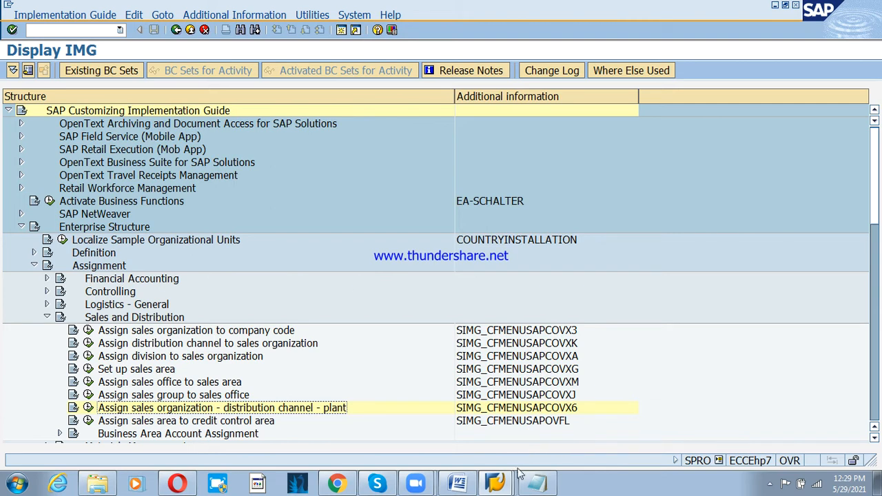
click(496, 483)
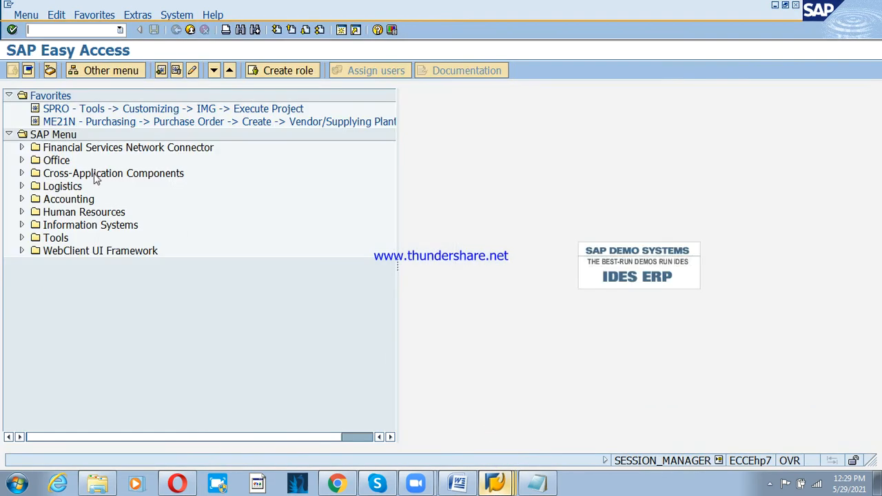
- Start XD03 and pick the only PSD customer from the F4 search help
text(xd03)
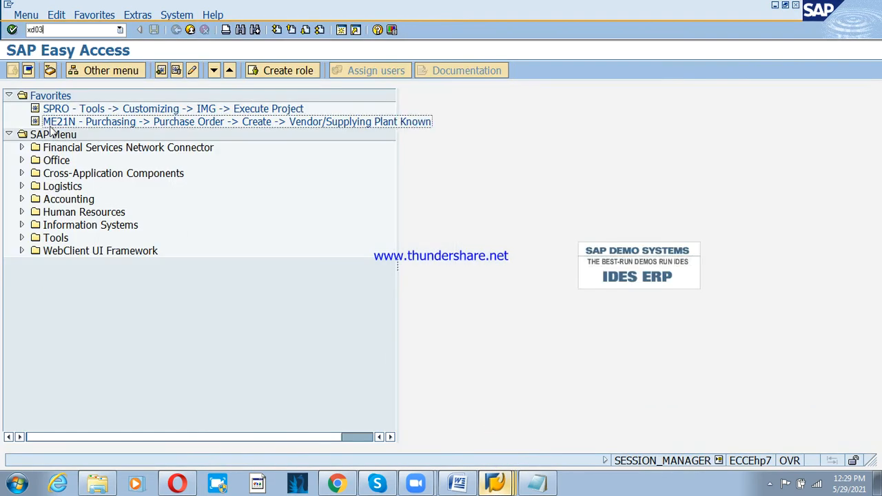
key(Return)
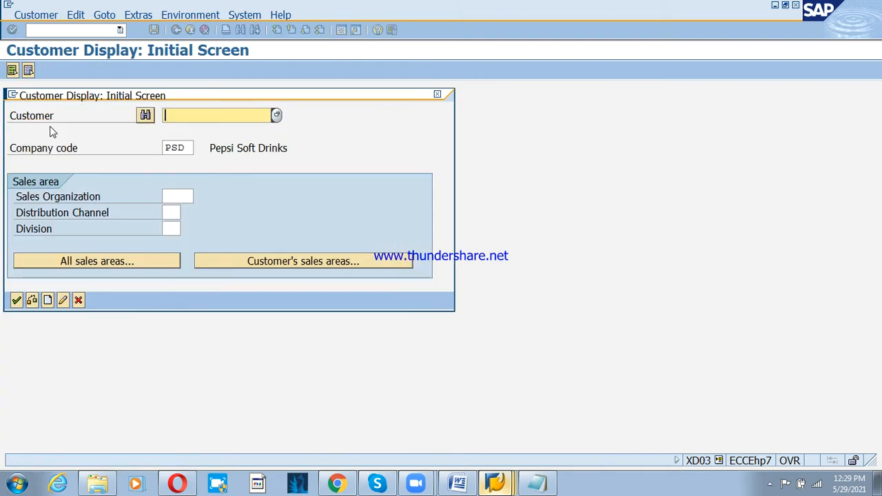
key(F4)
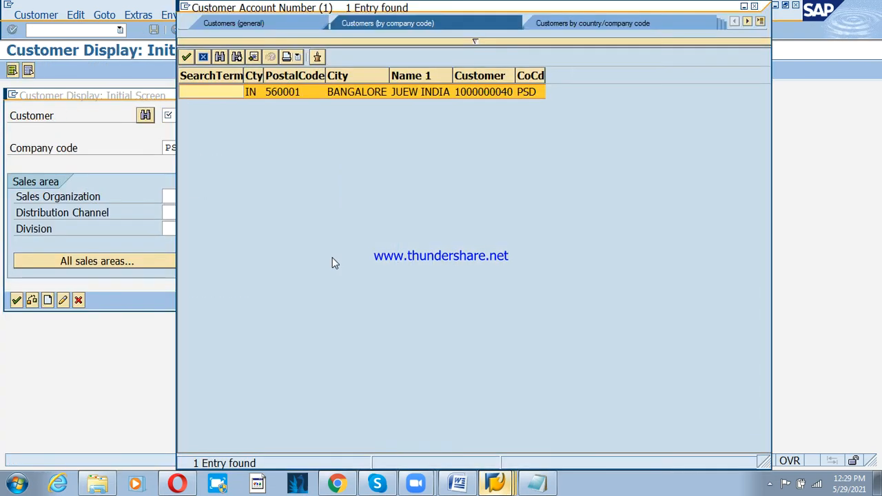
double_click(379, 98)
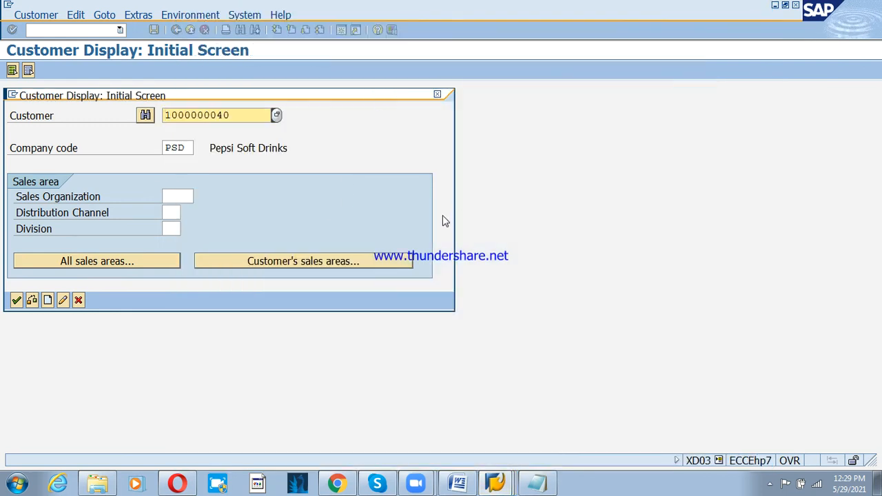
- Enter sales area PSO1 / 01 / R1 and try to display the customer
click(171, 197)
text(pso)
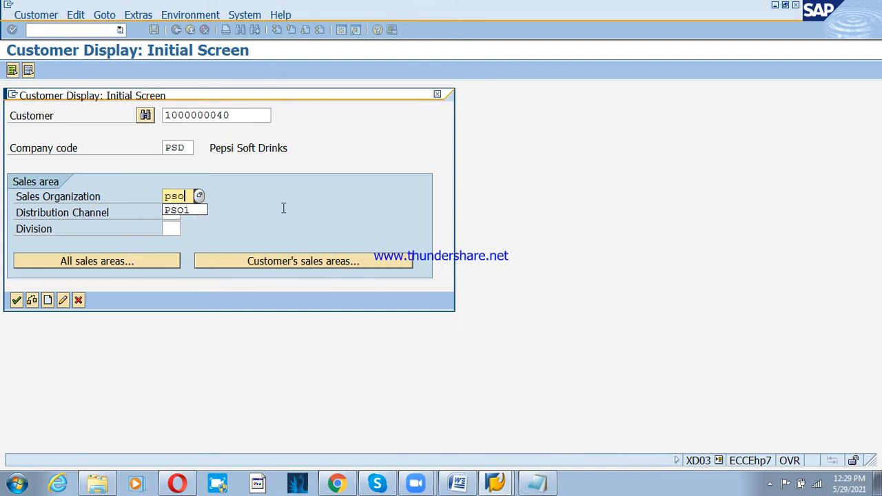
key(Down)
key(Return)
key(Tab)
text(01)
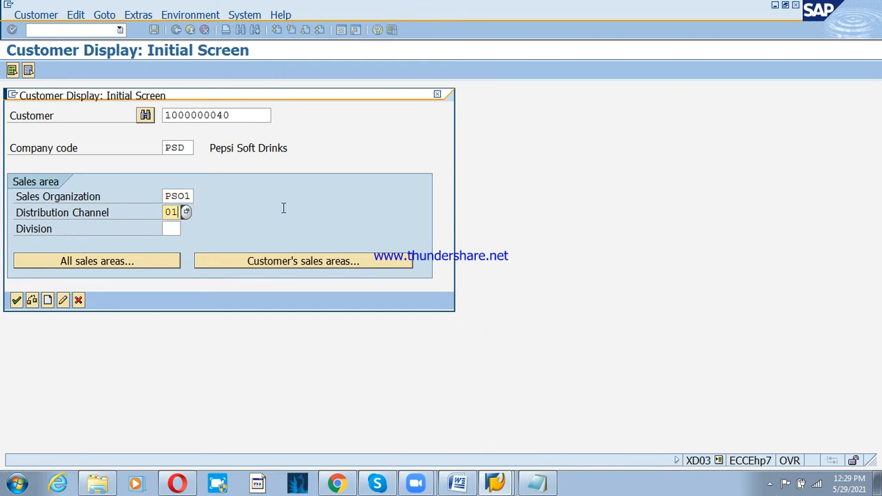
key(Tab)
text(r1)
key(Return)
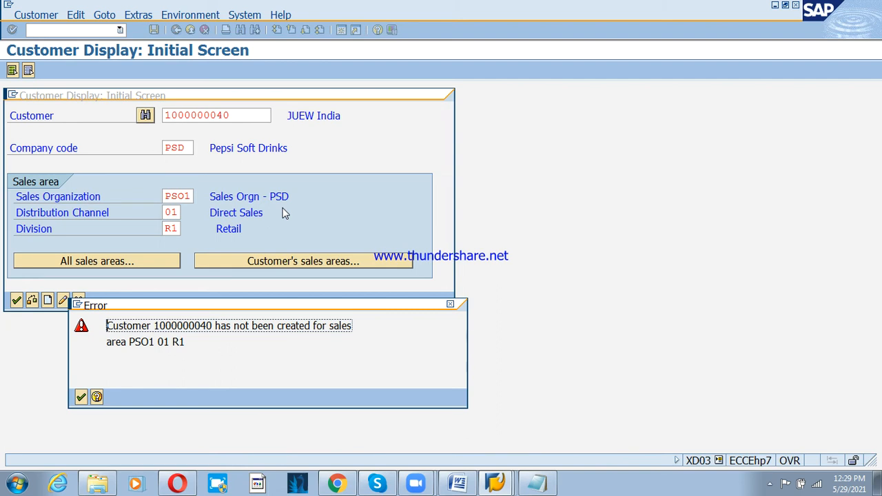
- Dismiss the sales area error and cancel back to the Easy Access menu
key(Escape)
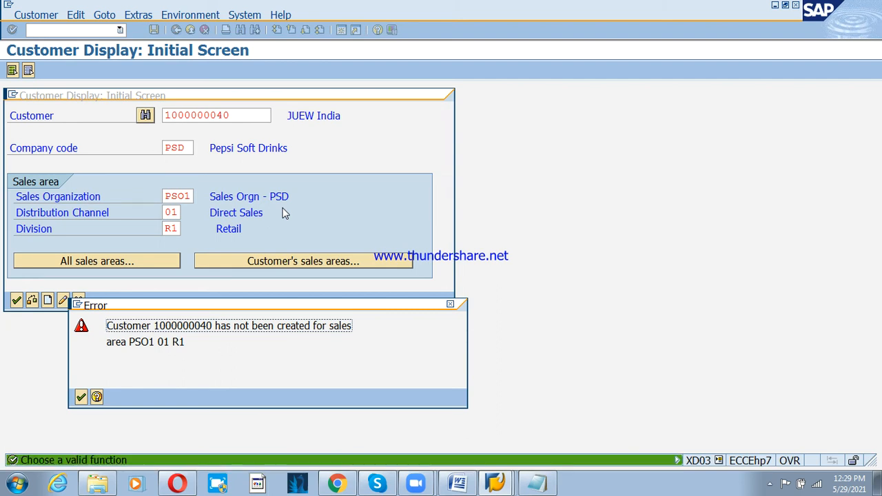
click(80, 397)
click(79, 301)
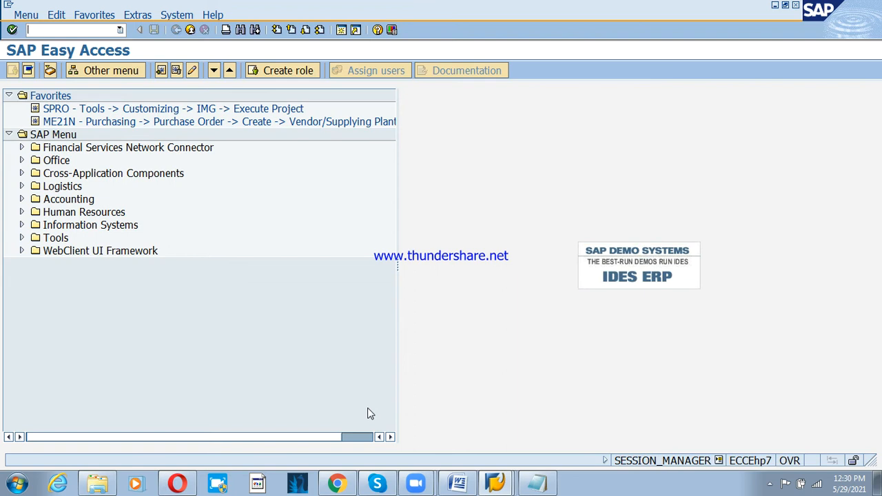
- In Notepad, list partner functions Sold-to-party, Ship-to party, bill-to-party and payers on new lines
click(537, 483)
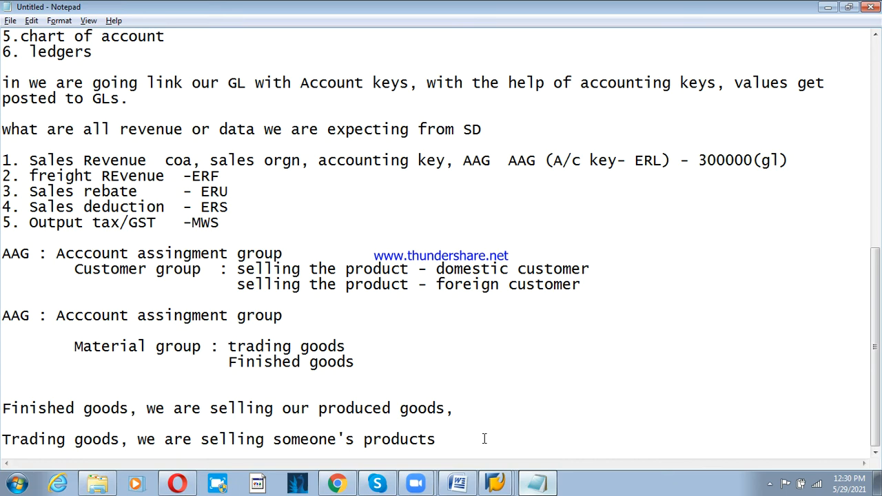
key(Return)
key(Return)
key(Return)
text(Sold)
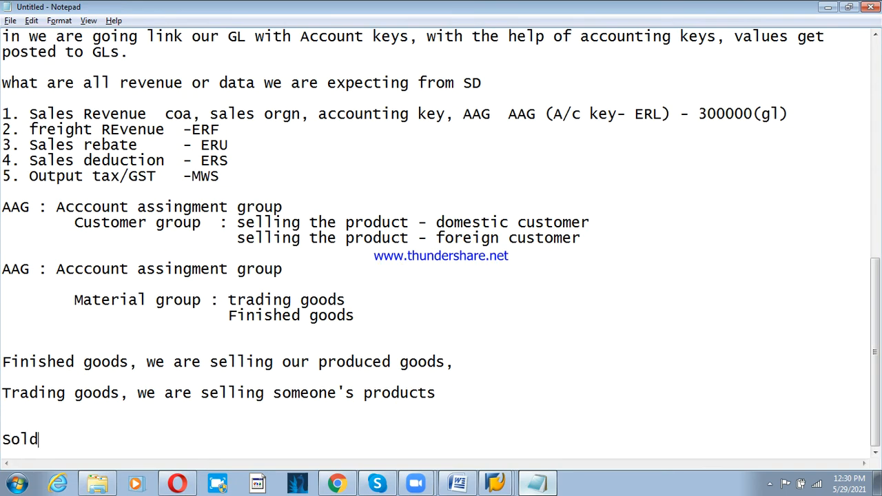
text(-to -partyu)
key(Return)
text(S)
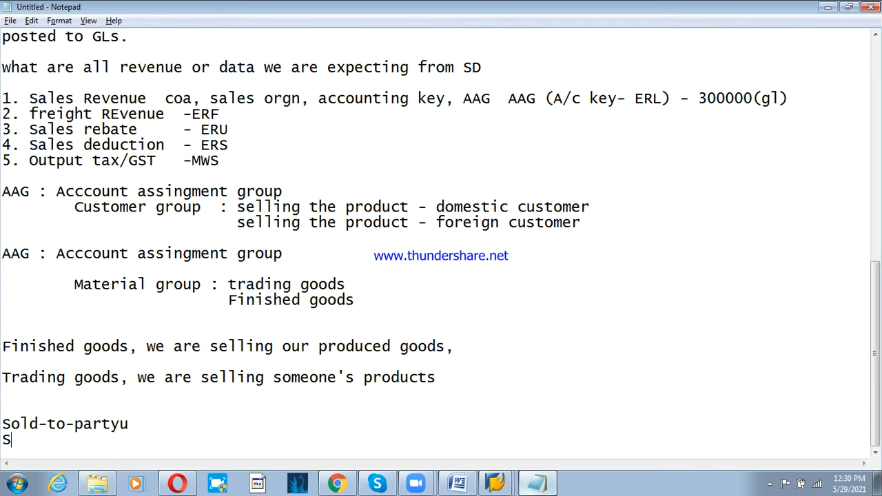
text(hip-to paru)
key(BackSpace)
text(ty)
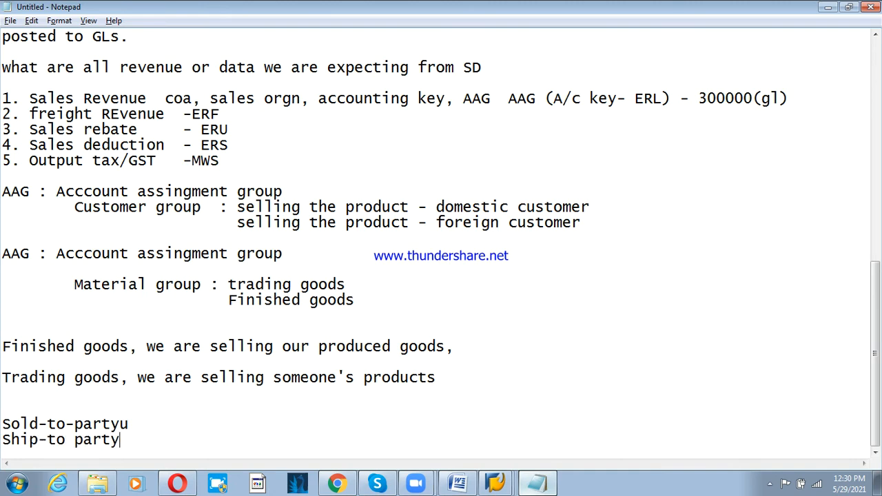
key(Return)
key(BackSpace)
text(b)
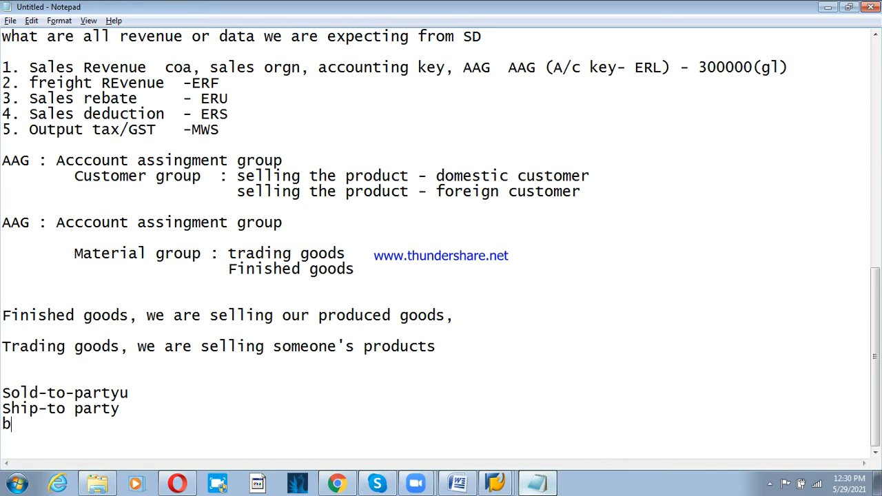
text(ill-to-party)
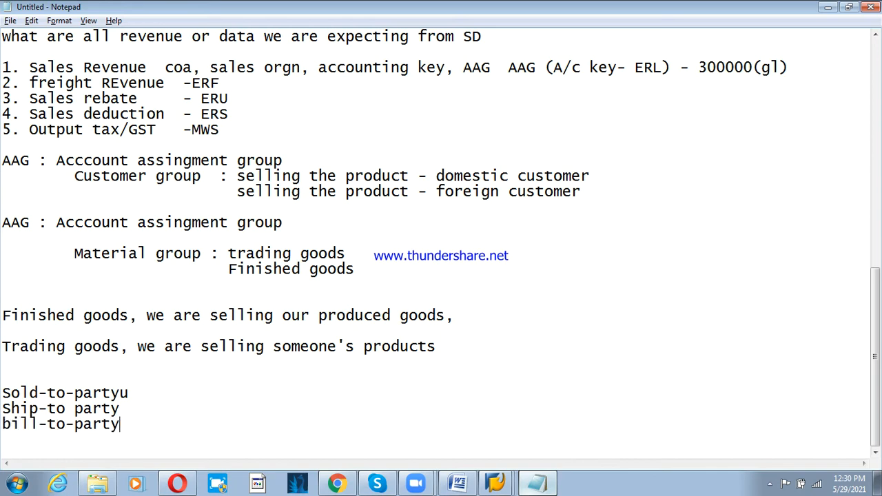
key(Return)
text(paym,)
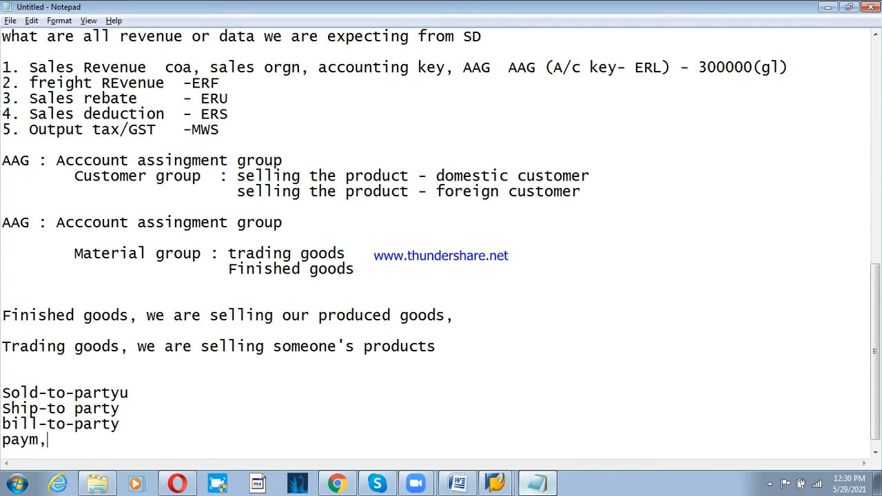
key(BackSpace)
key(BackSpace)
text(ers)
- Add lines 'PSDC-Domestic customer grp', 'PSFC-Foreign Customer grp' and 'PSOC-One time Customer grp' above Sold-to-party
click(154, 394)
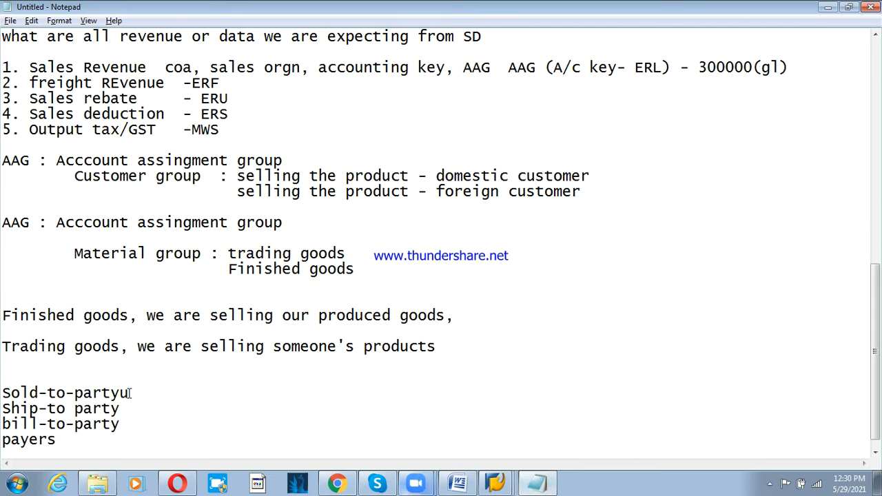
key(BackSpace)
key(Return)
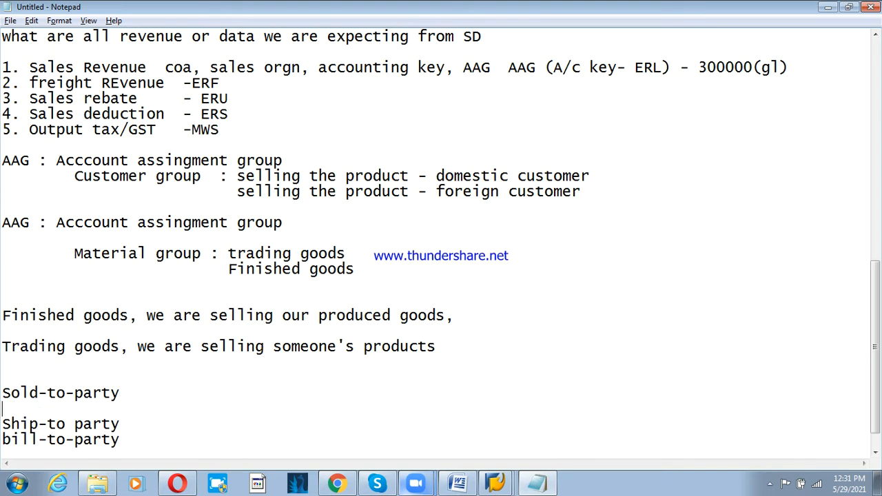
click(9, 375)
key(Return)
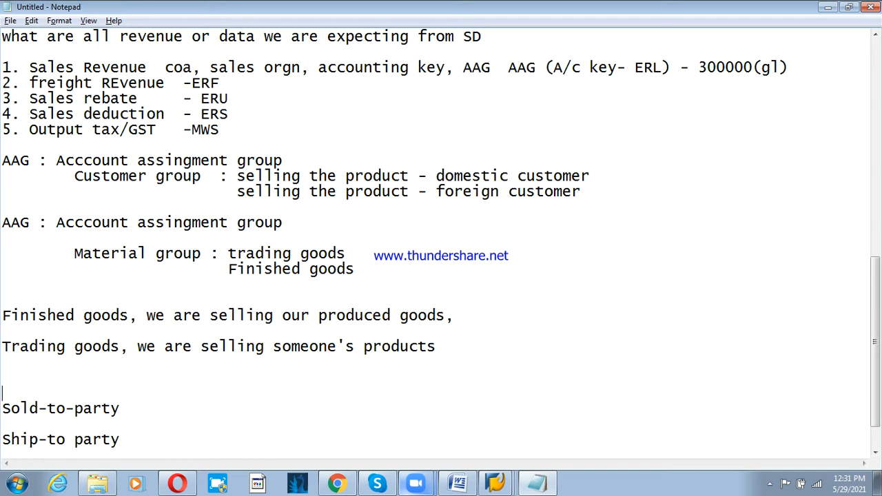
text(PSDC-Domest)
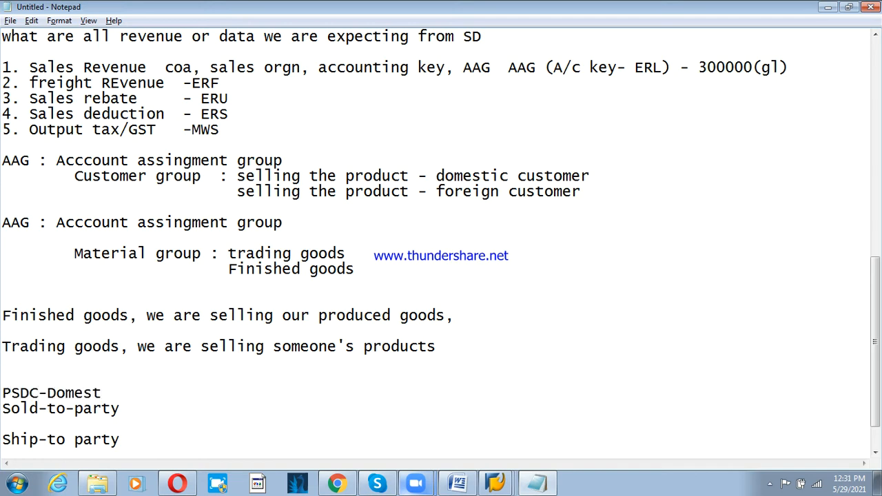
text(ic custom)
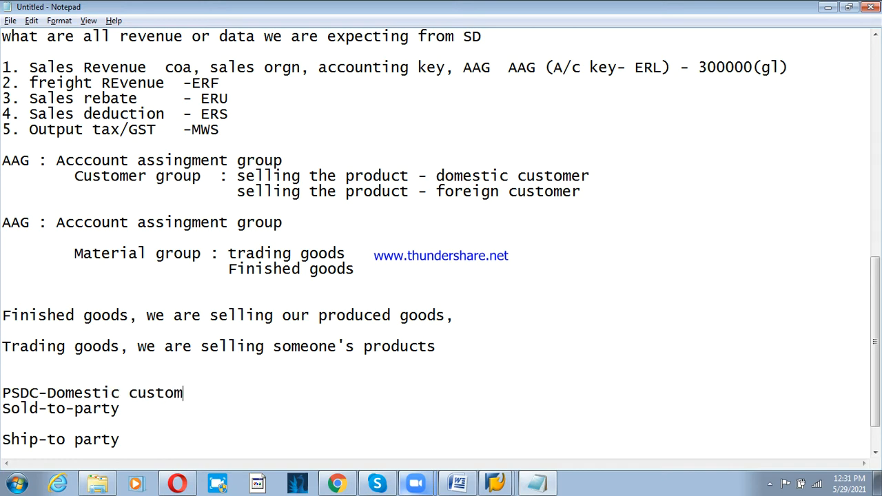
text(er grp)
key(Return)
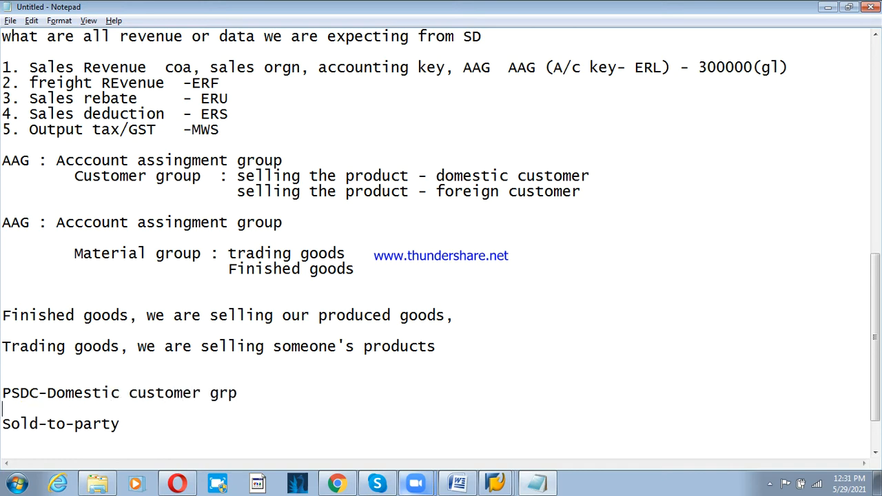
text(PSFC-Foreg)
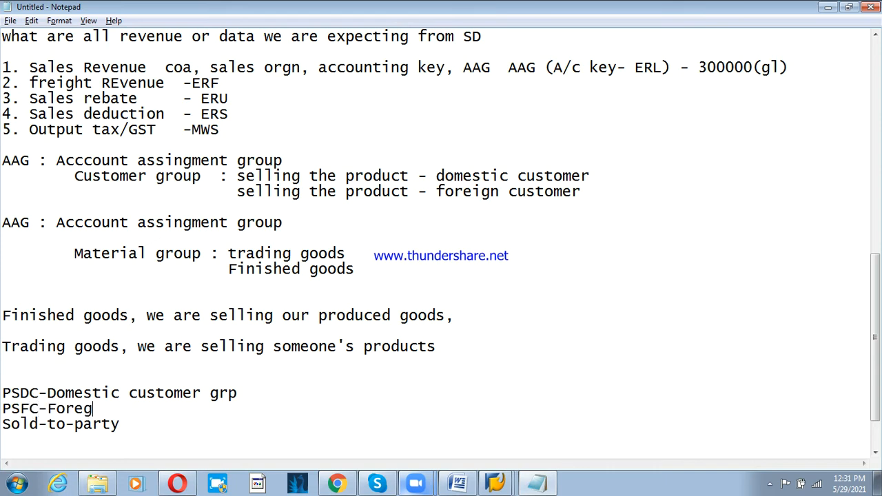
key(BackSpace)
text(ign Customer grp)
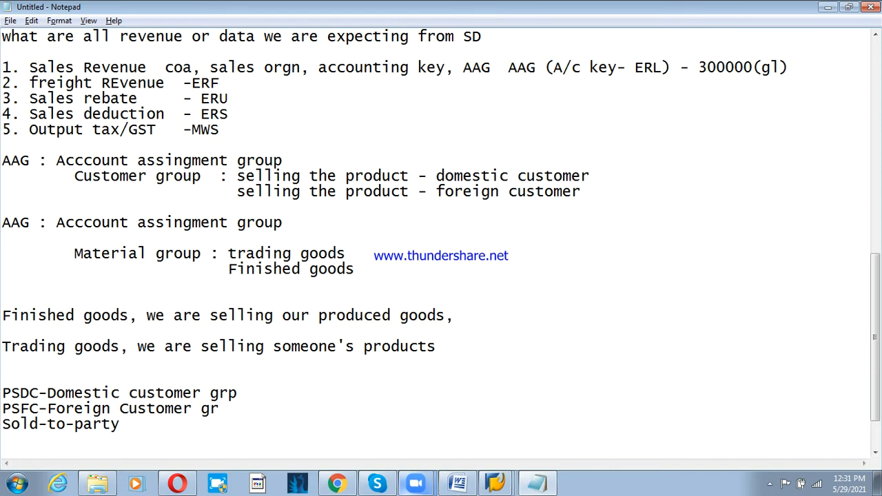
key(Return)
text(PSOV)
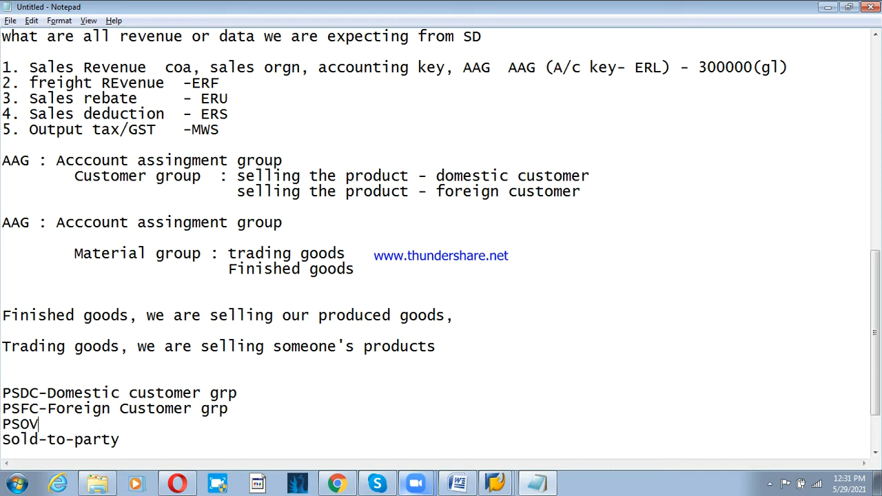
key(BackSpace)
text(C-One T)
key(BackSpace)
text(time )
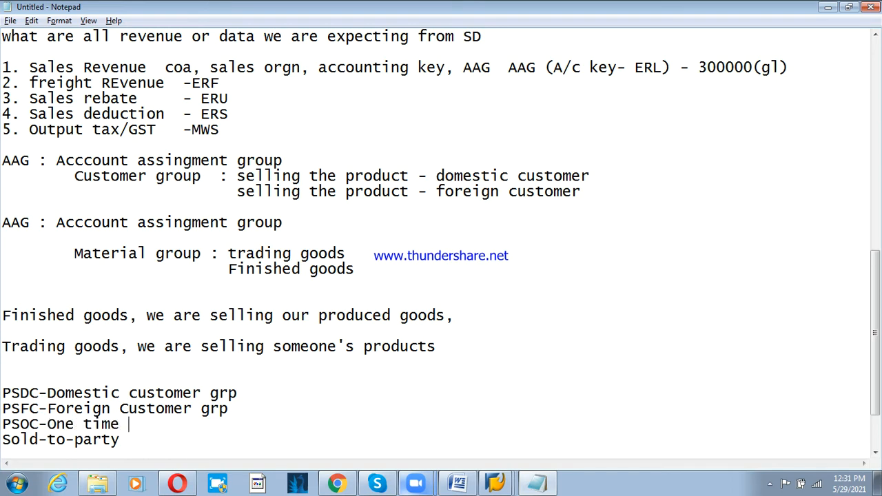
text(Customer grp)
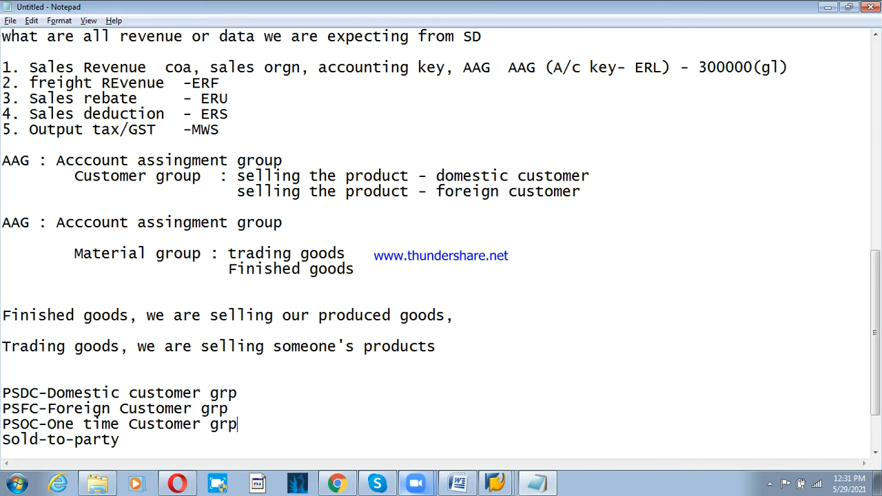
key(Return)
- Note XD01 below the payers line and switch back to SAP
scroll(39, 448, down, 2)
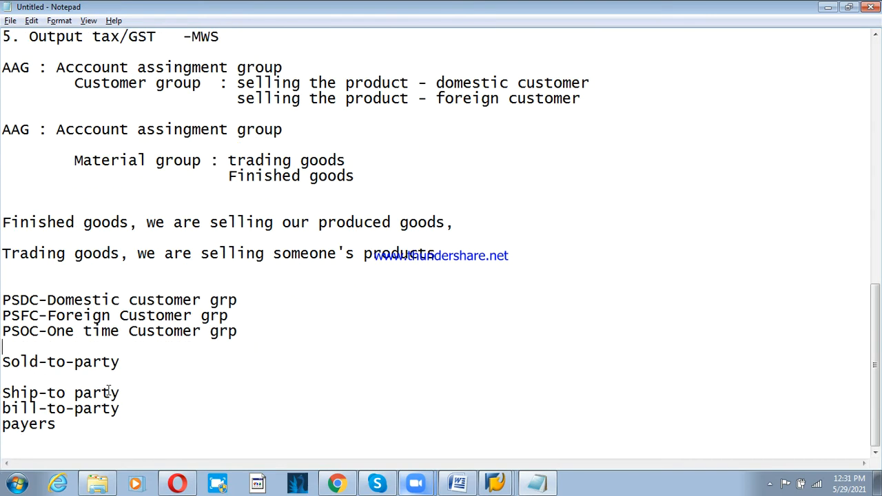
click(21, 316)
click(170, 417)
key(Return)
key(Return)
key(Return)
text(XD01)
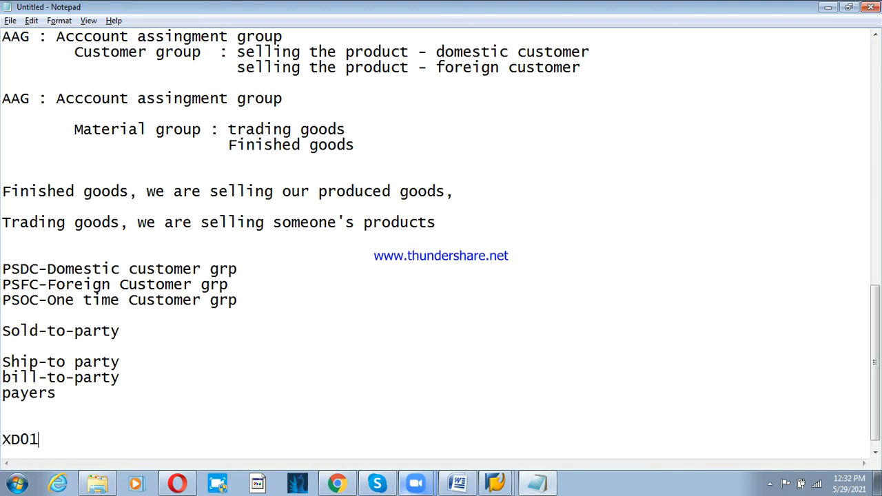
key(alt+Tab)
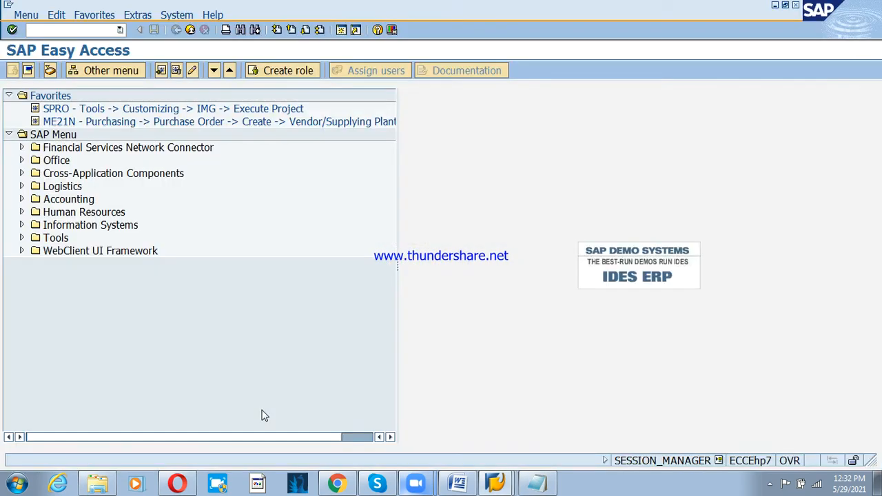
- Expand Sales and Distribution > Basic Functions > Partner Determination and set up partner determination for Customer Master
click(496, 479)
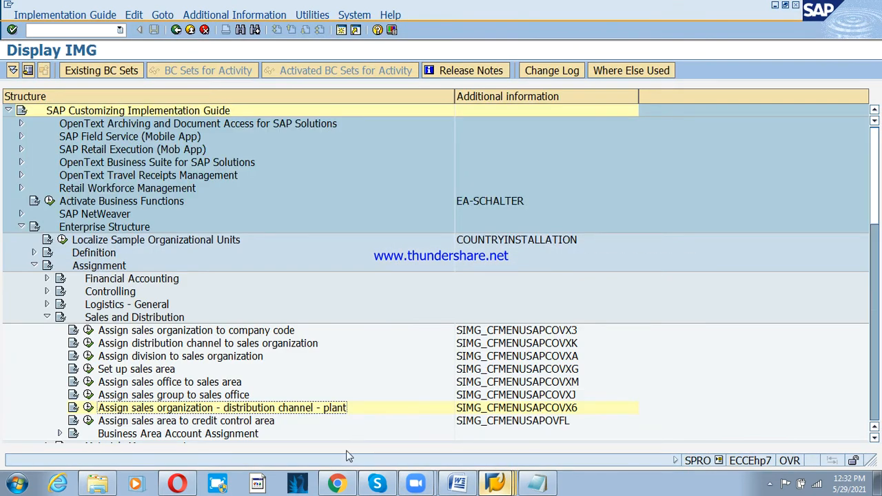
click(22, 229)
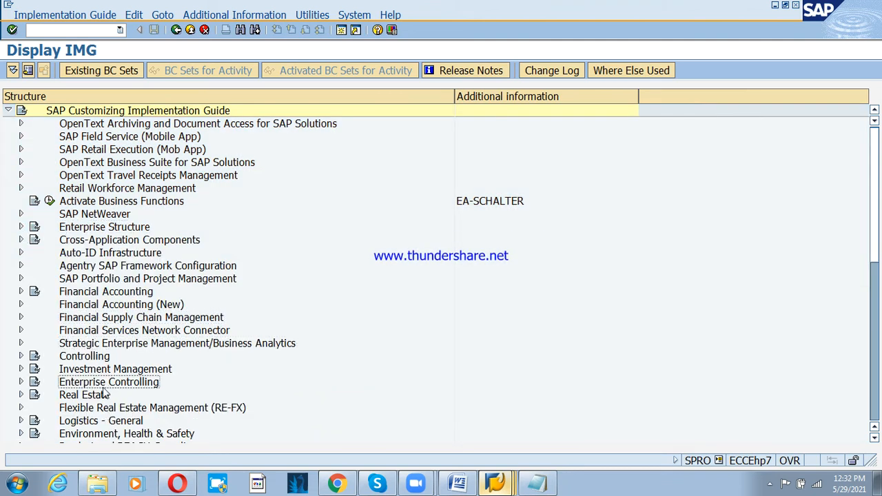
scroll(108, 396, down, 2)
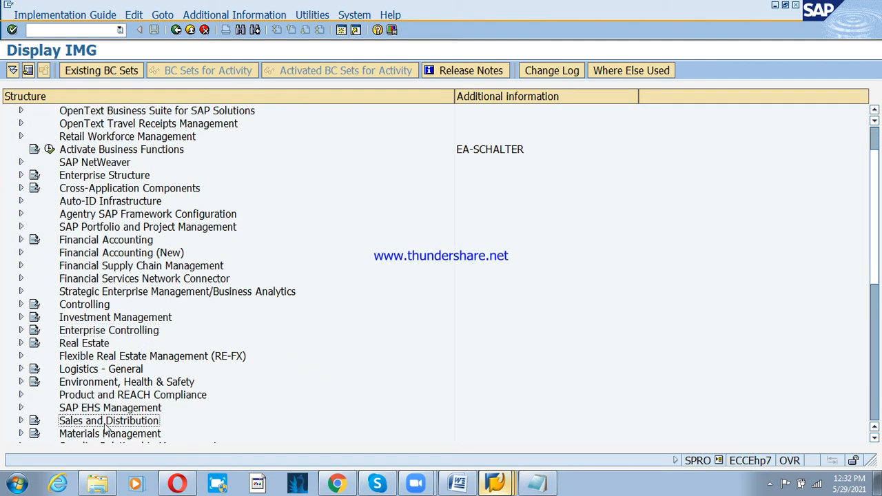
click(21, 420)
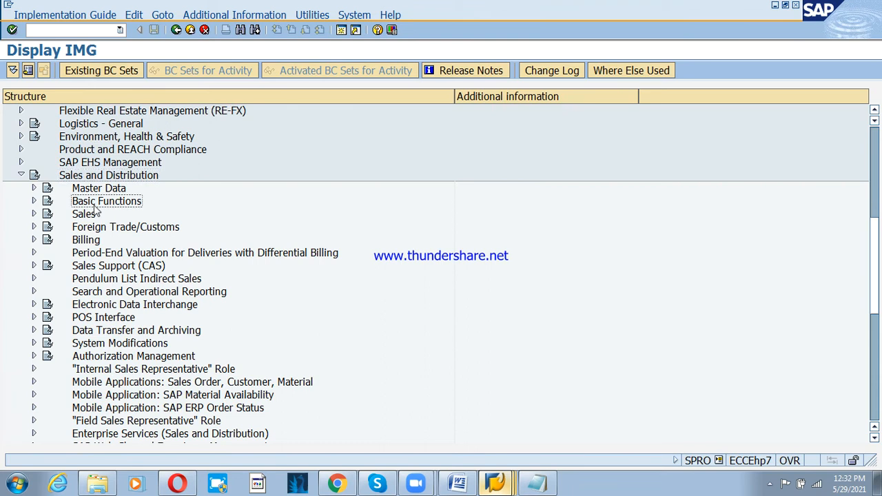
click(33, 202)
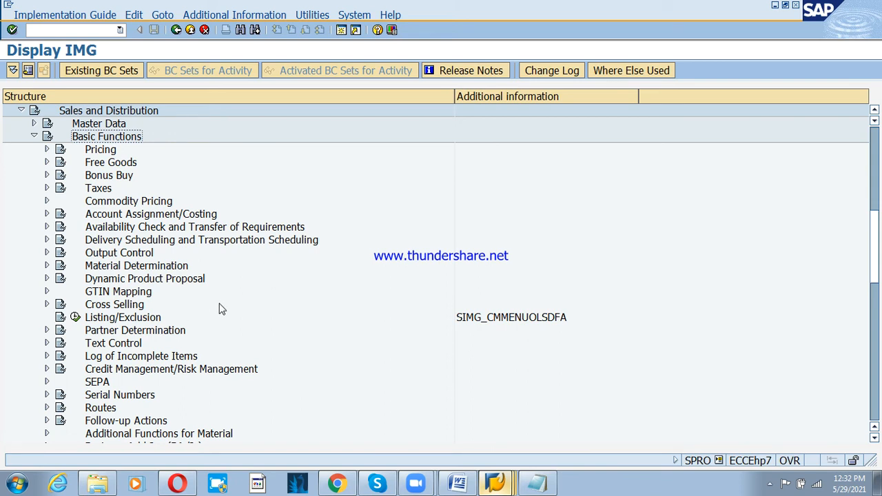
click(133, 331)
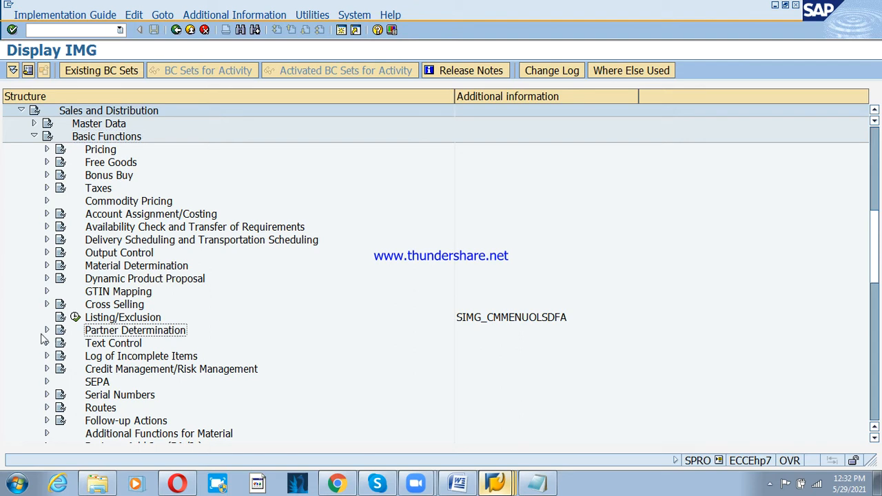
click(47, 330)
click(77, 344)
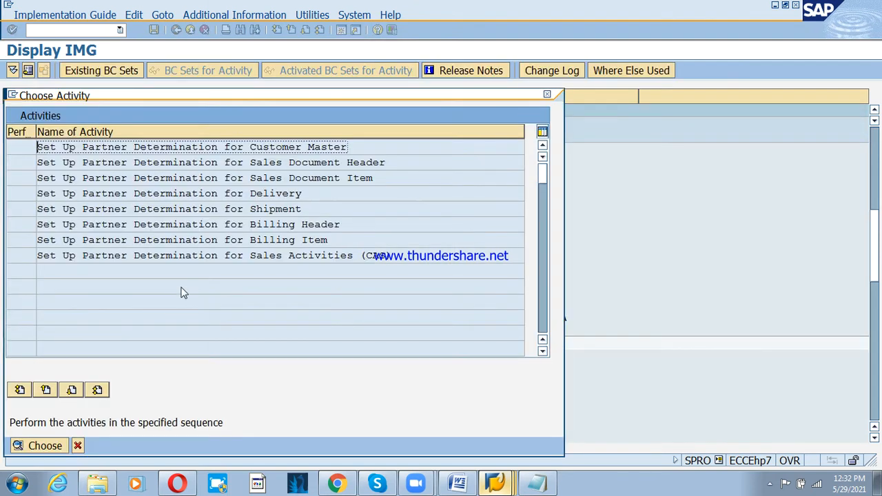
click(551, 96)
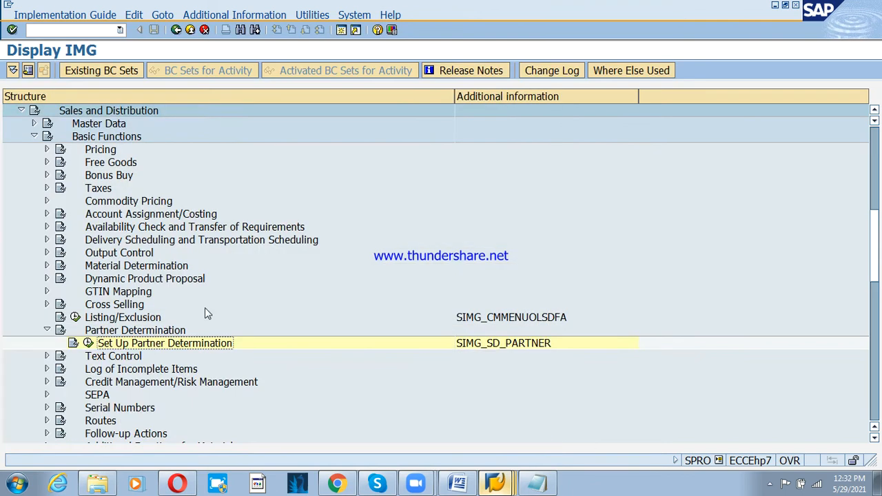
click(88, 344)
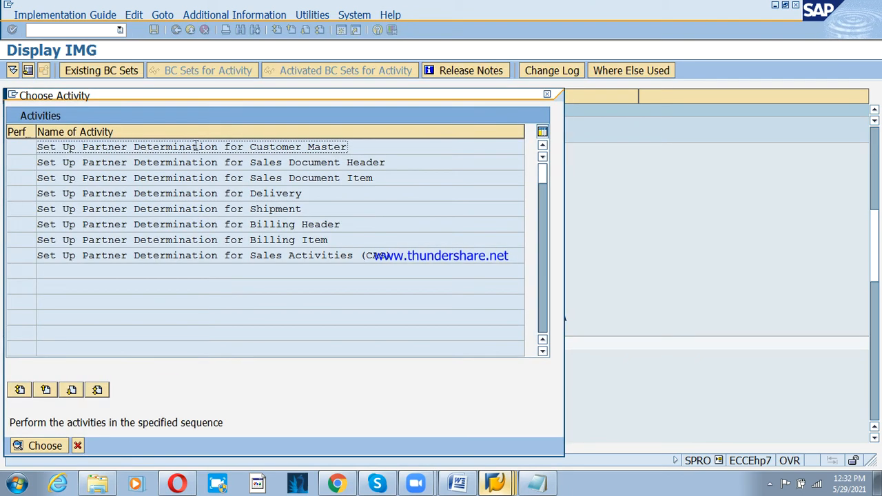
double_click(284, 147)
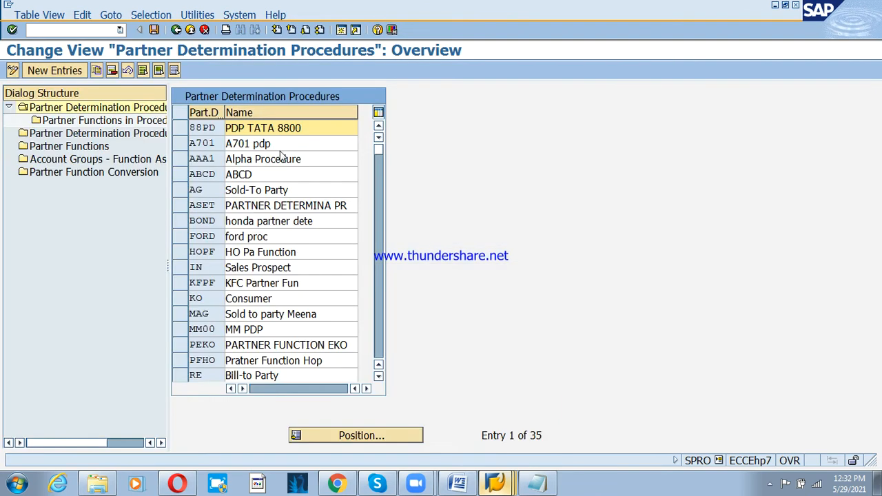
- Open Account Groups - Function Assignment and add a new entry assigning SP to PSDC
click(73, 162)
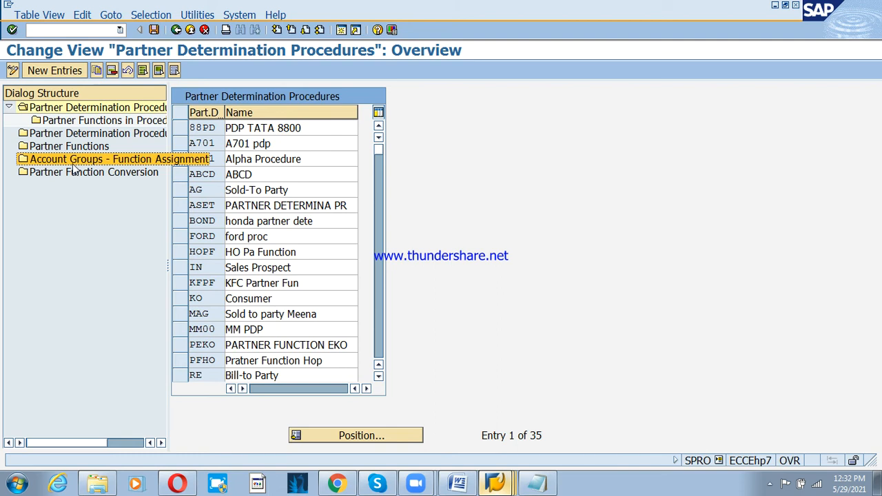
double_click(77, 164)
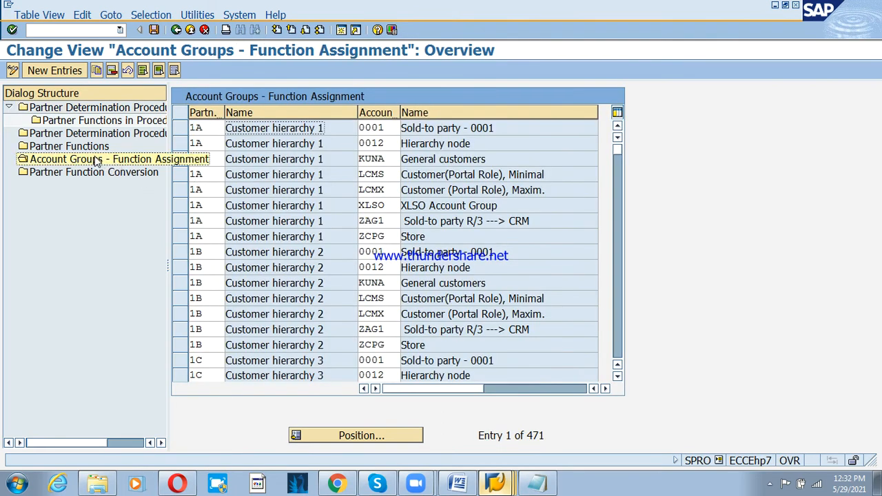
click(54, 71)
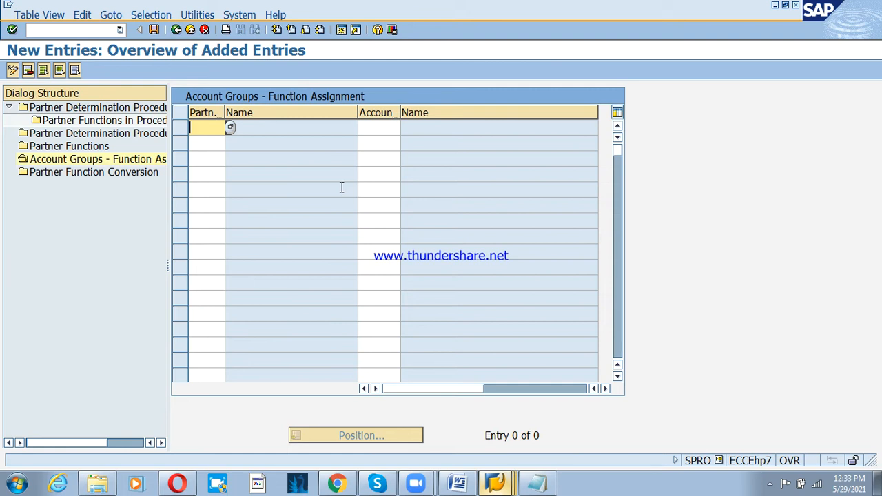
text(sp)
key(Tab)
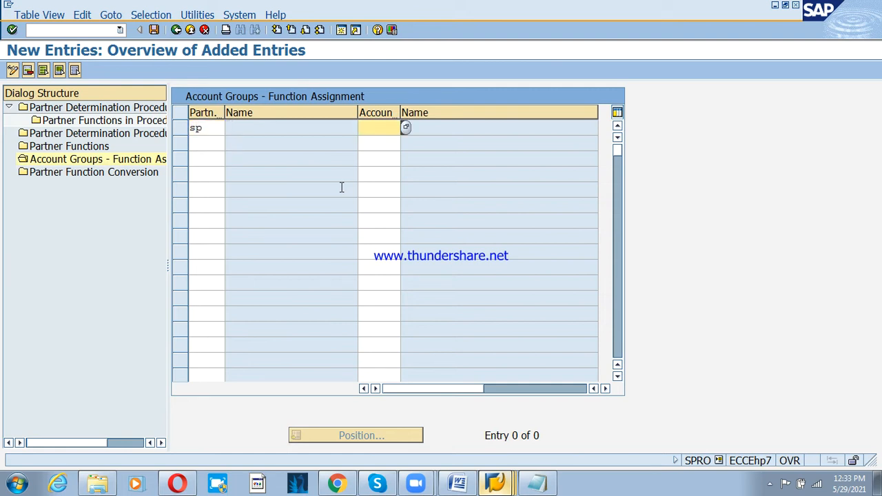
text(psd)
key(Down)
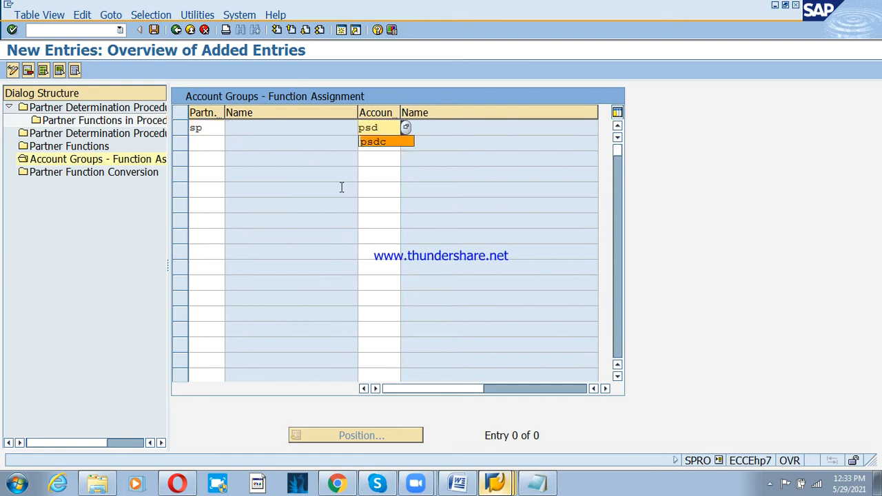
key(Return)
key(Return)
key(Return)
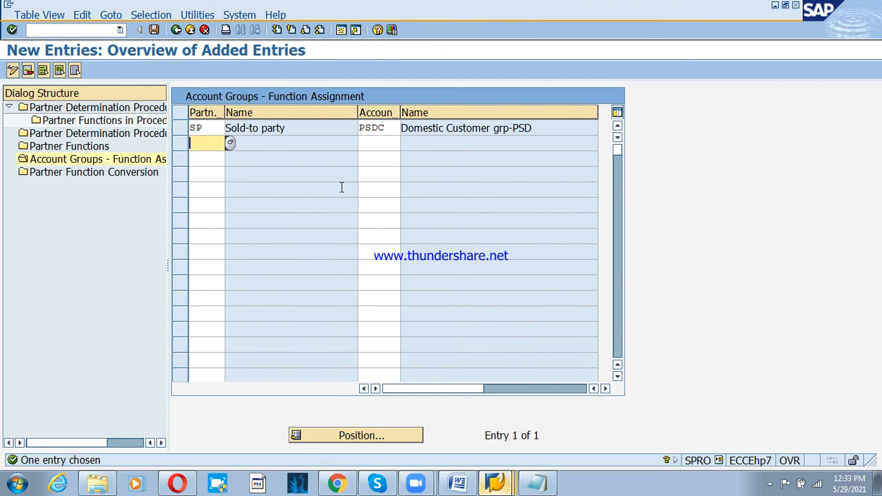
- Add rows SH, BP and PY with account group PSDC
text(sh)
key(Tab)
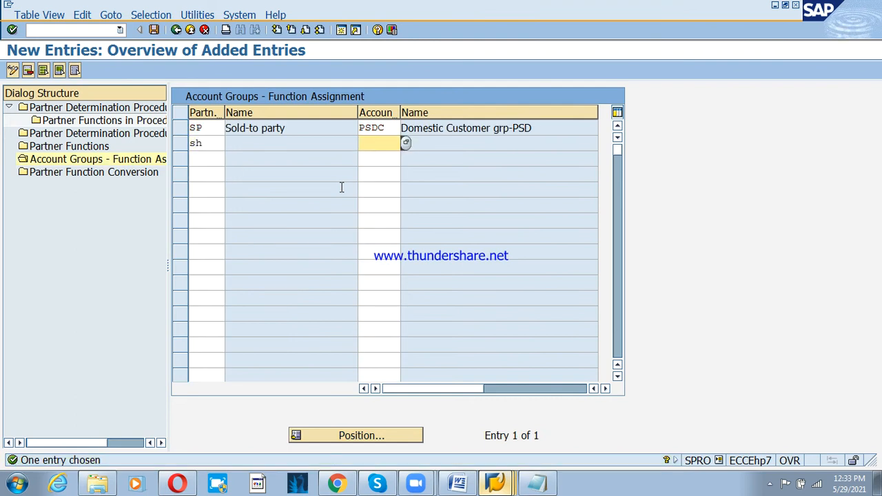
text(p)
key(Down)
key(Return)
key(Return)
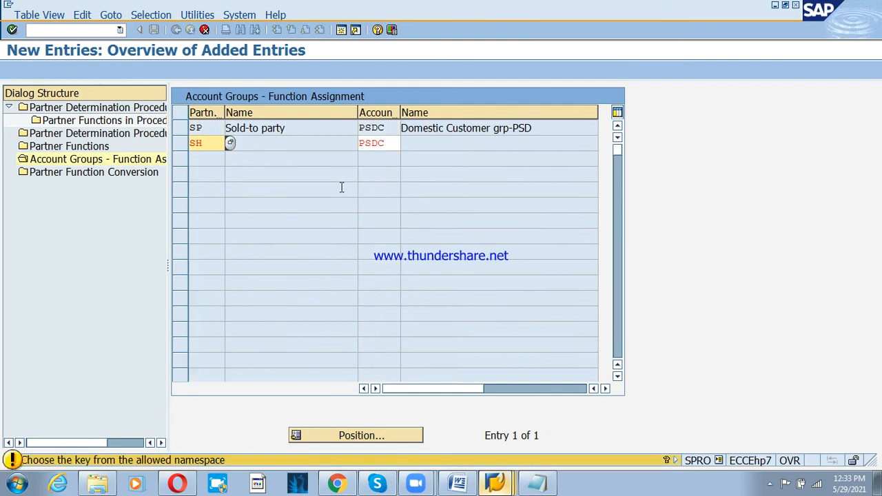
key(Return)
text(bp)
key(Tab)
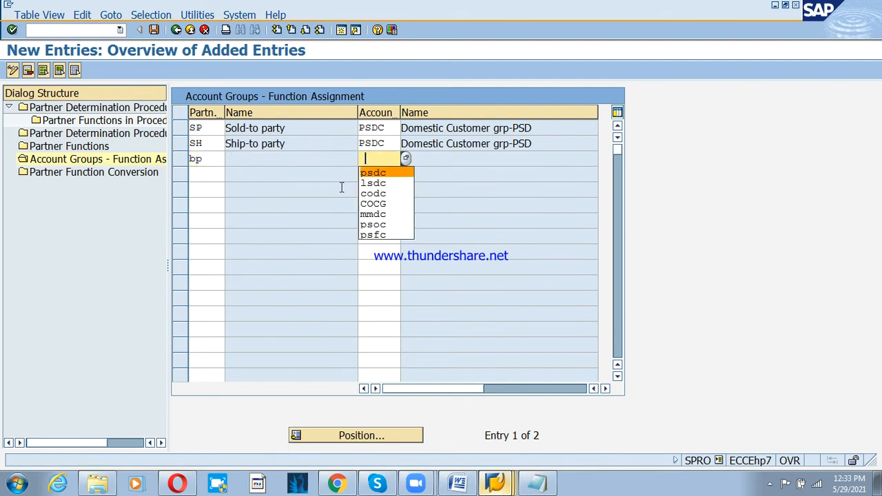
key(Return)
key(Return)
key(Return)
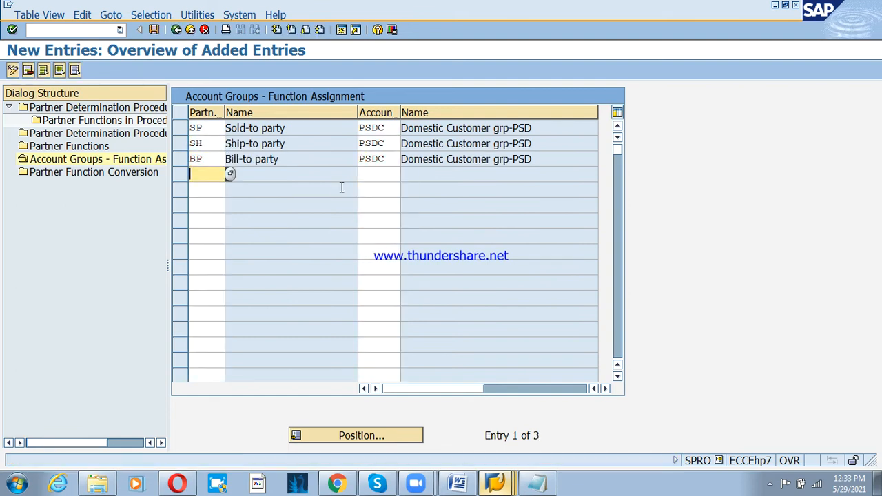
text(py)
key(Tab)
key(Down)
key(Return)
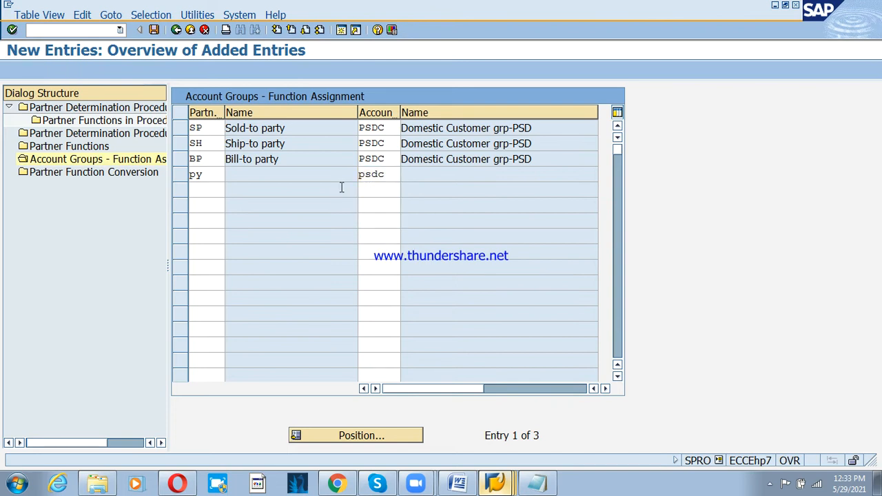
key(Return)
key(Return)
key(Tab)
- Confirm PSDC Domestic Customer grp-PSD for the Payer row from the F4 account group list
key(Up)
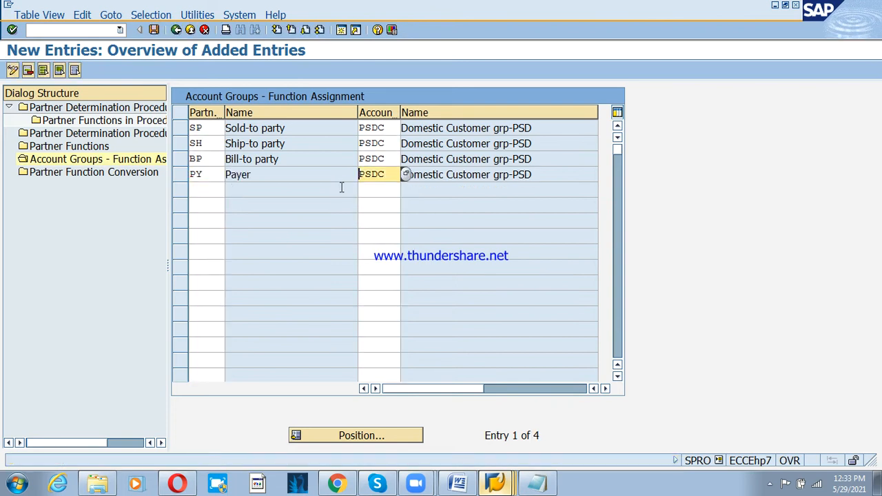
key(F4)
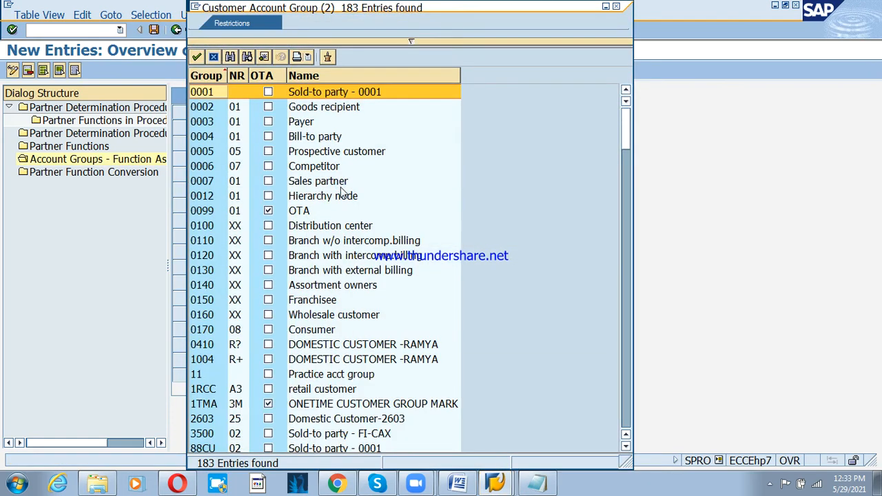
scroll(341, 192, down, 20)
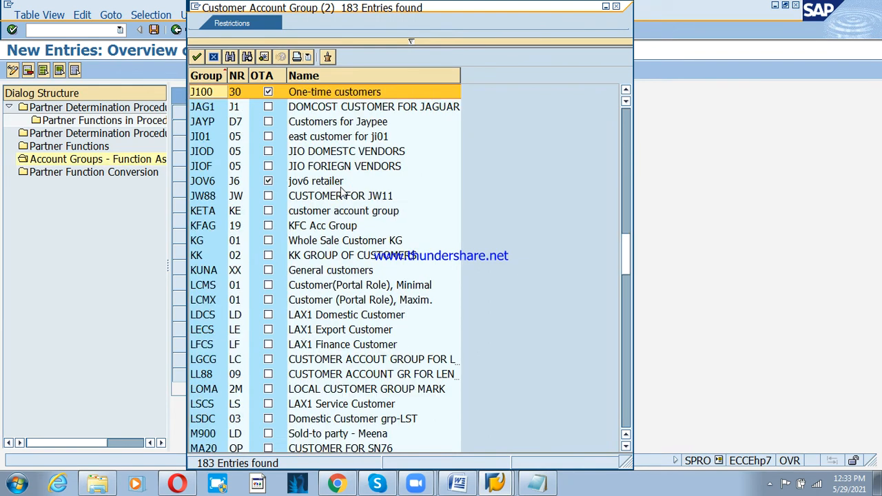
scroll(341, 193, down, 8)
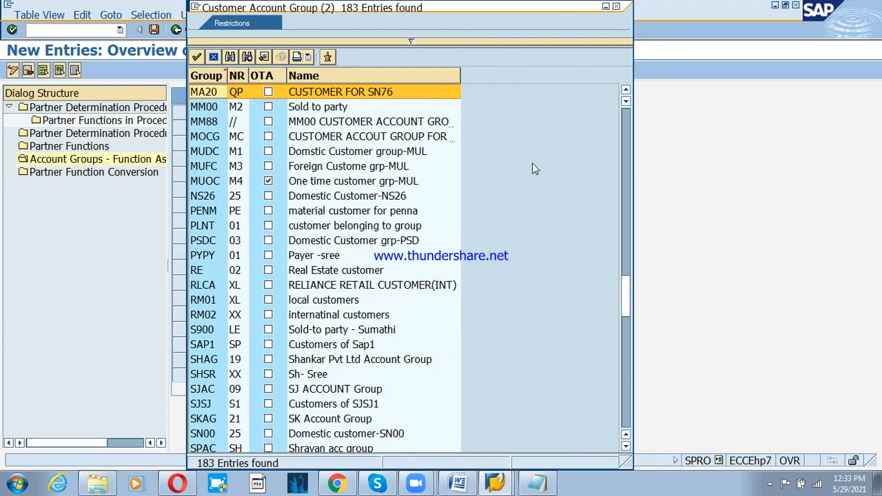
click(209, 246)
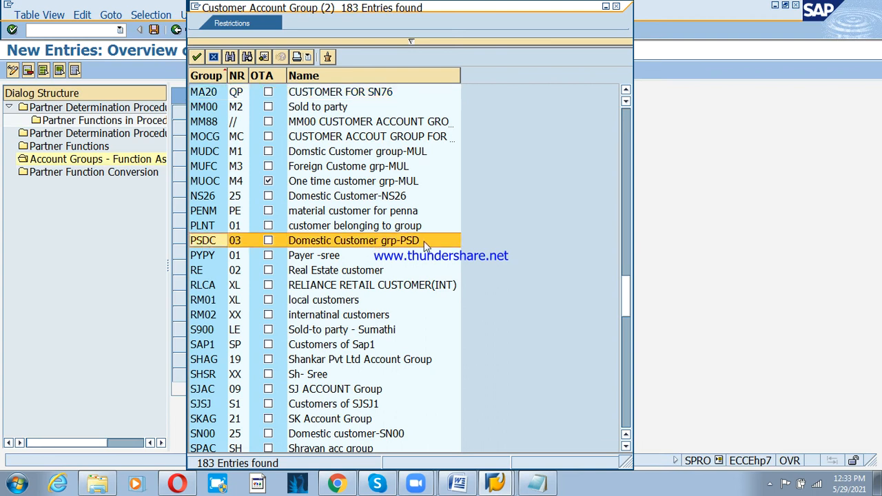
click(197, 56)
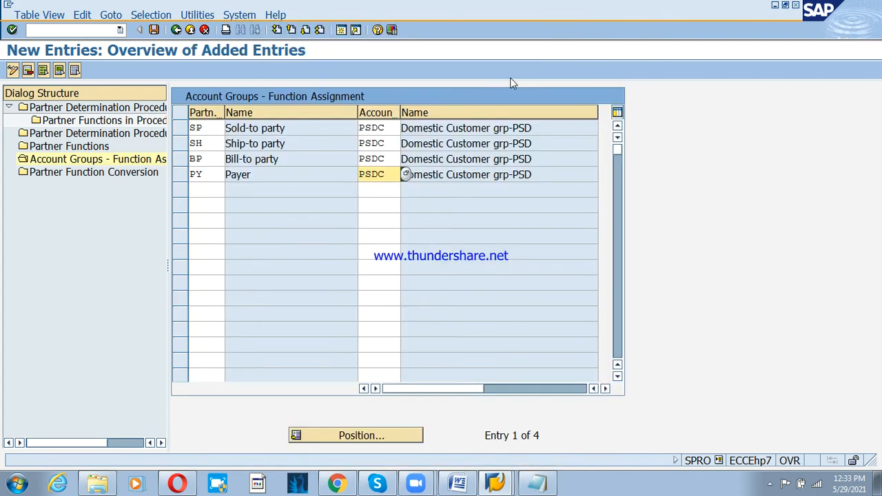
click(509, 174)
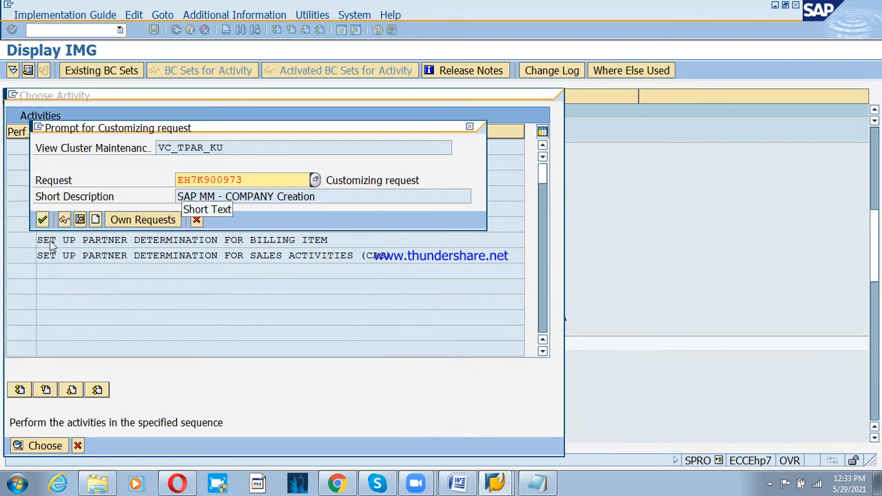
- Save the PSDC partner function assignments under the customizing request and exit to the Partner Determination IMG tree
click(42, 219)
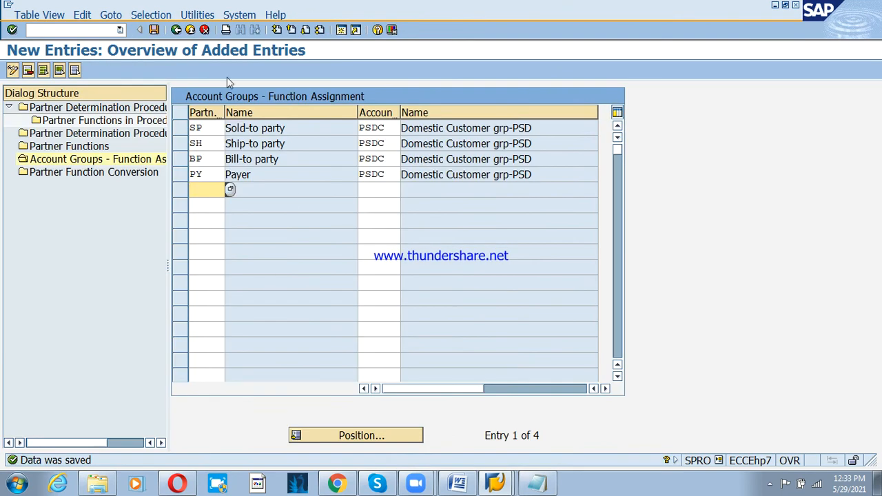
click(190, 30)
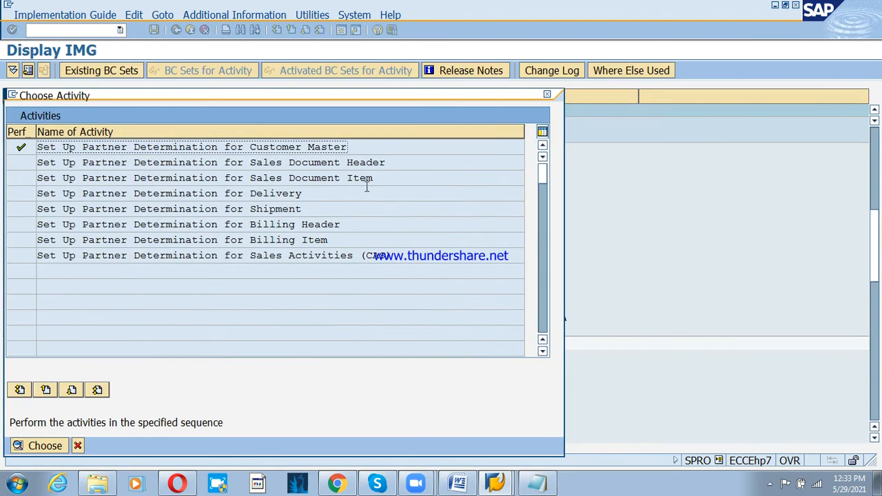
click(546, 94)
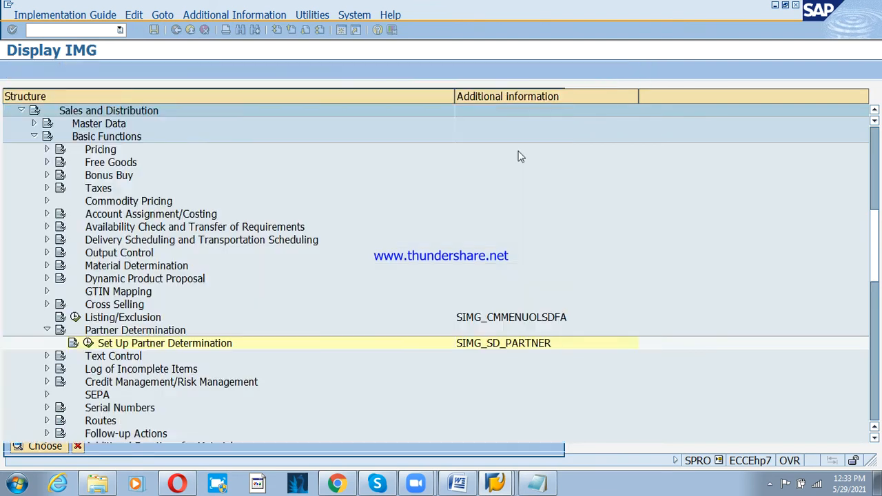
click(494, 475)
- Expand Accounting > Financial Accounting > Accounts Receivable > Master Records > Maintain Centrally and start XD01
click(54, 213)
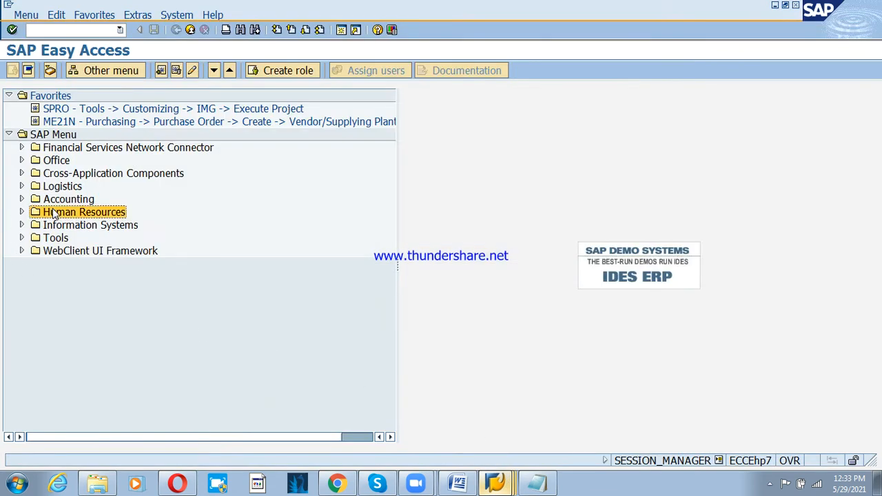
click(57, 201)
click(22, 199)
click(50, 214)
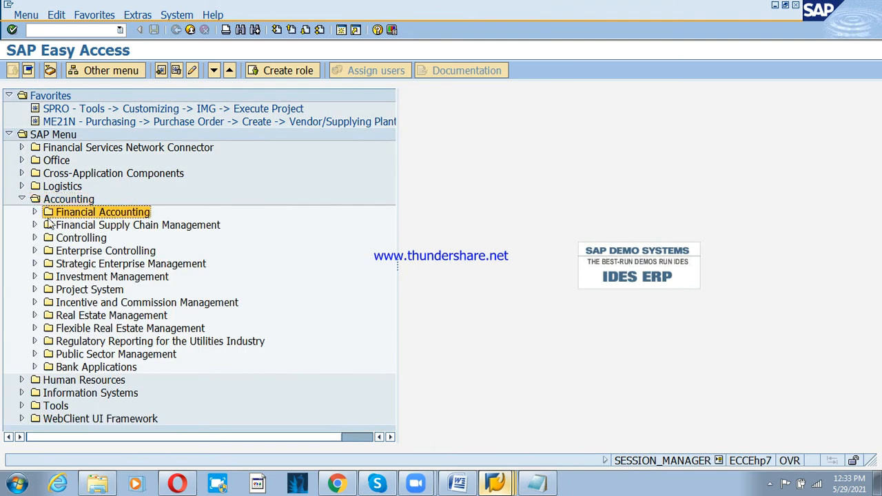
click(35, 213)
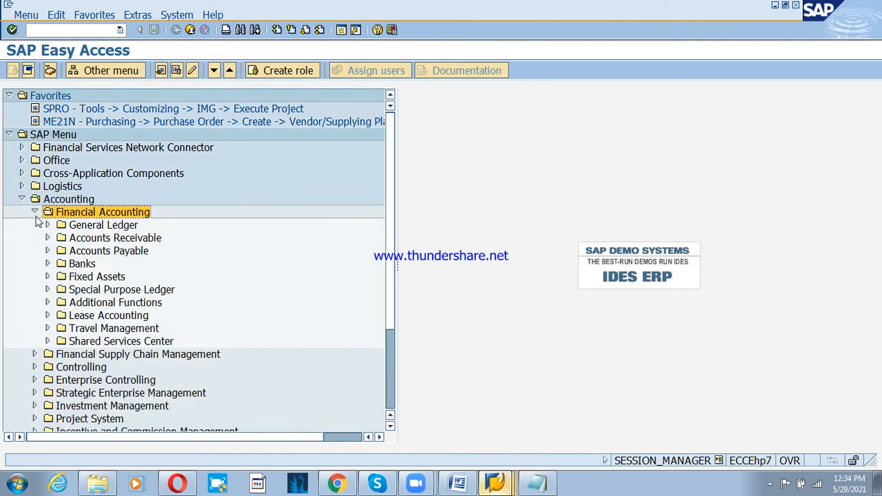
click(117, 243)
click(48, 238)
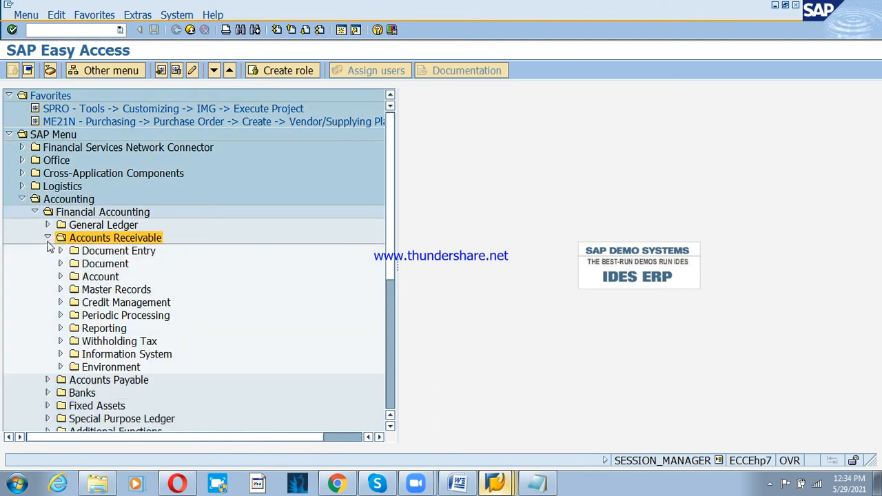
click(134, 294)
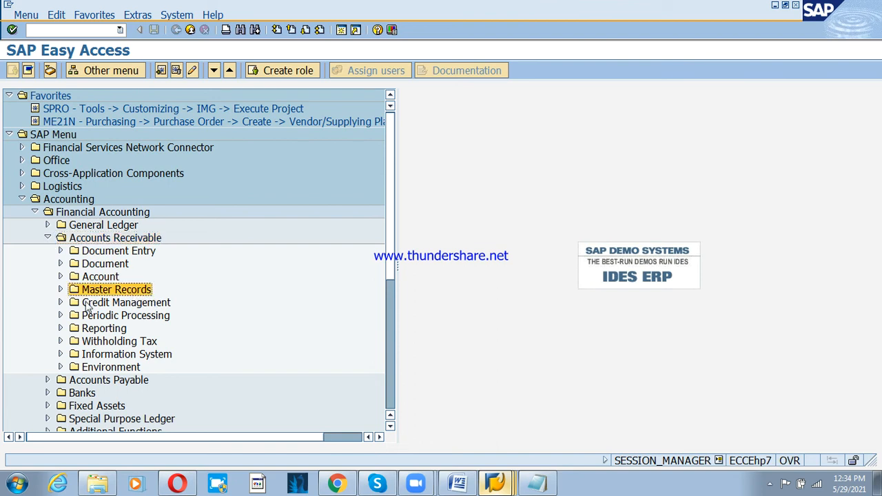
click(59, 290)
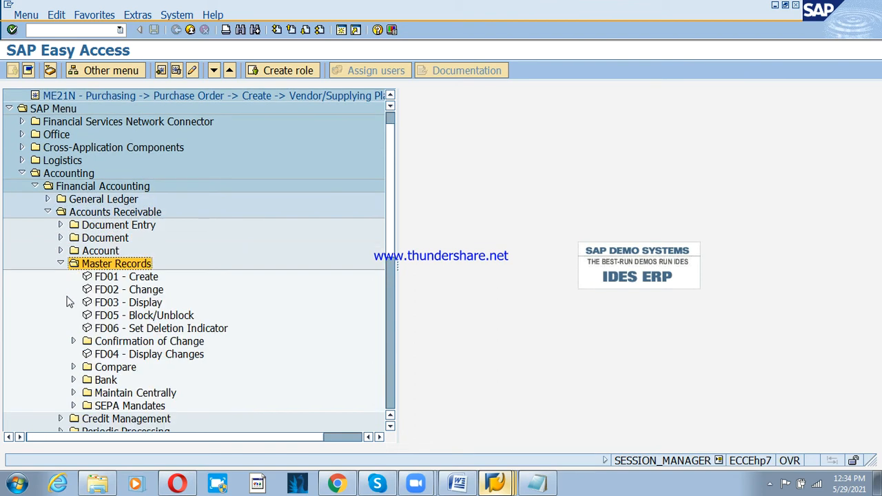
click(111, 394)
click(73, 393)
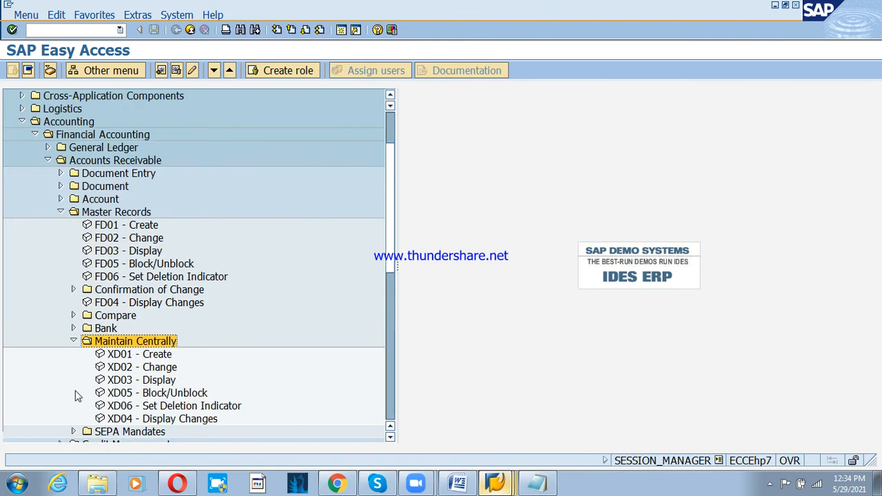
double_click(131, 355)
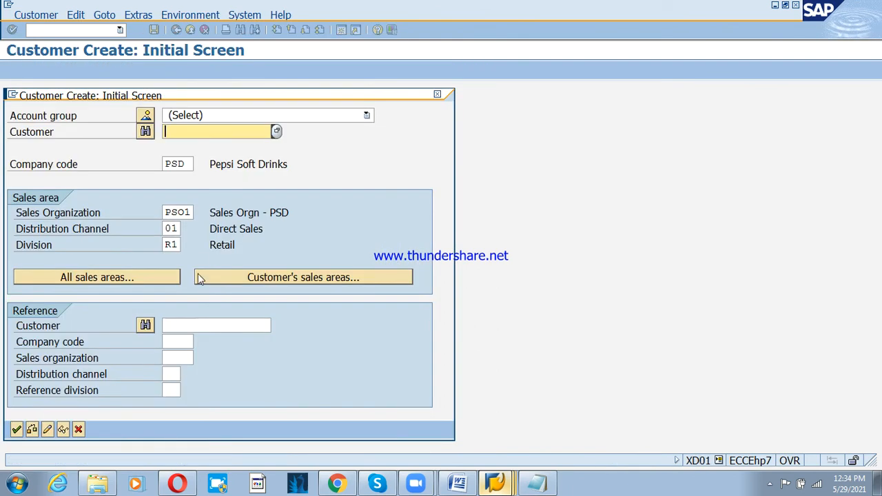
- Choose account group PSDC Domestic Customer grp-PSD on the XD01 initial screen
click(225, 117)
key(p)
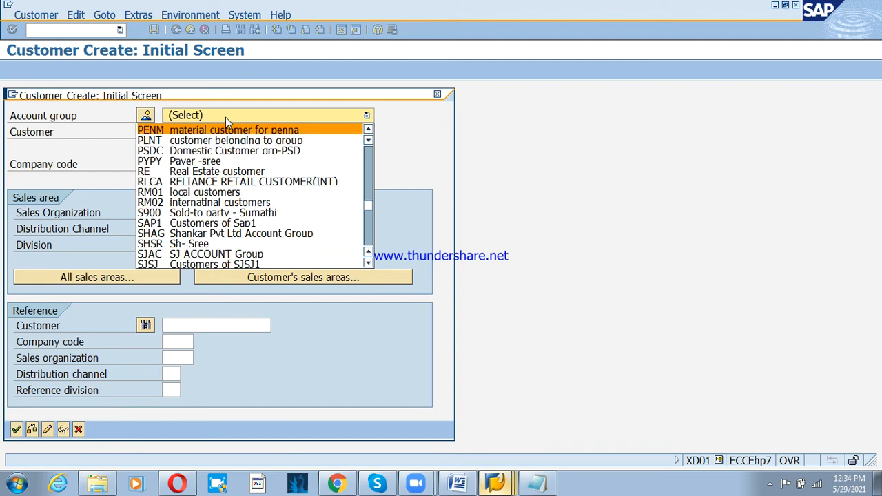
key(Down)
key(Down)
key(Return)
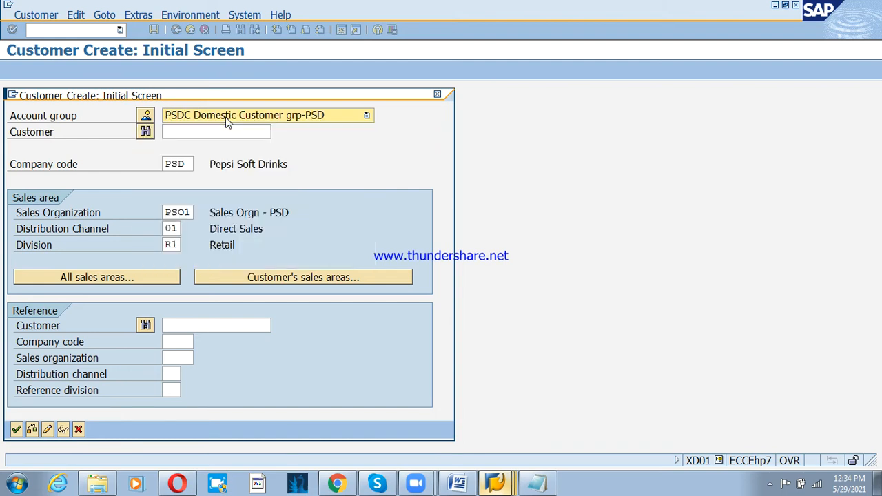
- Leave the customer number blank, accept company code PSD and sales area PSO1/01/R1, and continue
key(Tab)
key(Tab)
key(Tab)
key(shift+Tab)
key(shift+Tab)
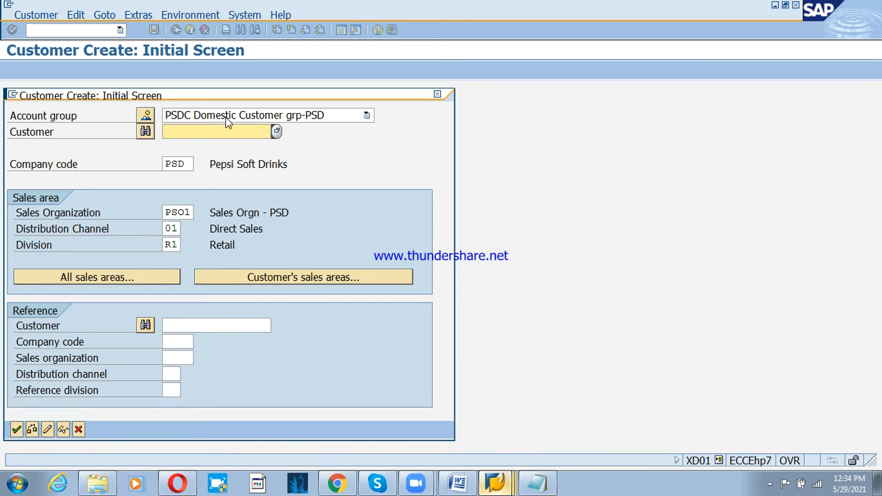
key(Tab)
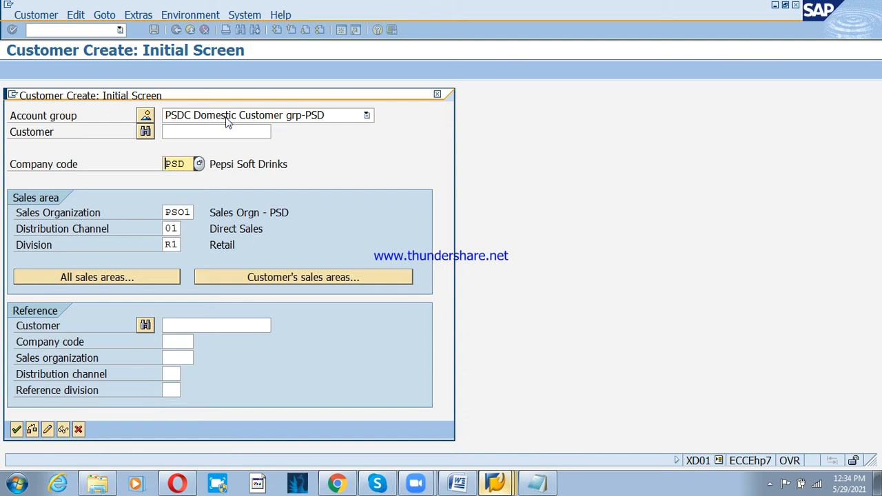
key(Tab)
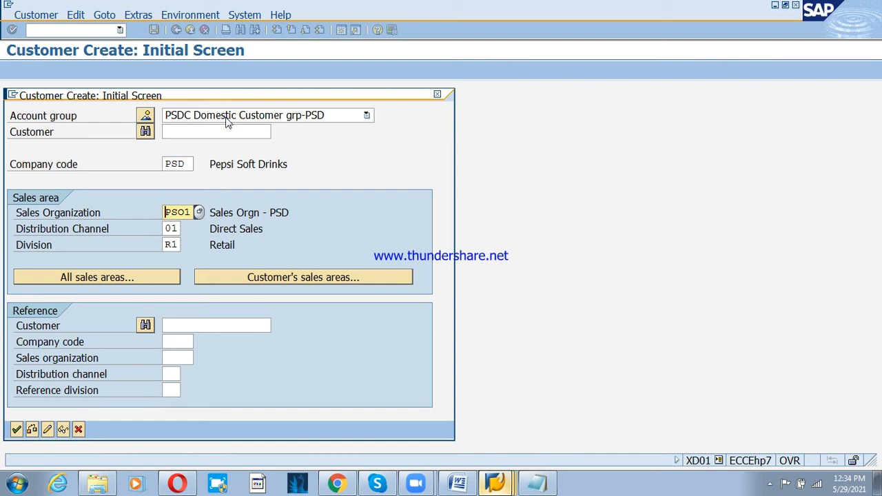
key(Tab)
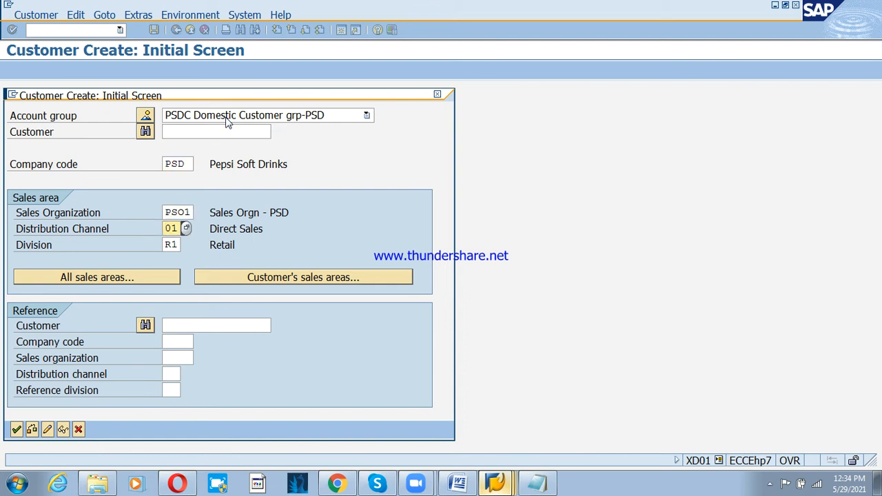
key(Tab)
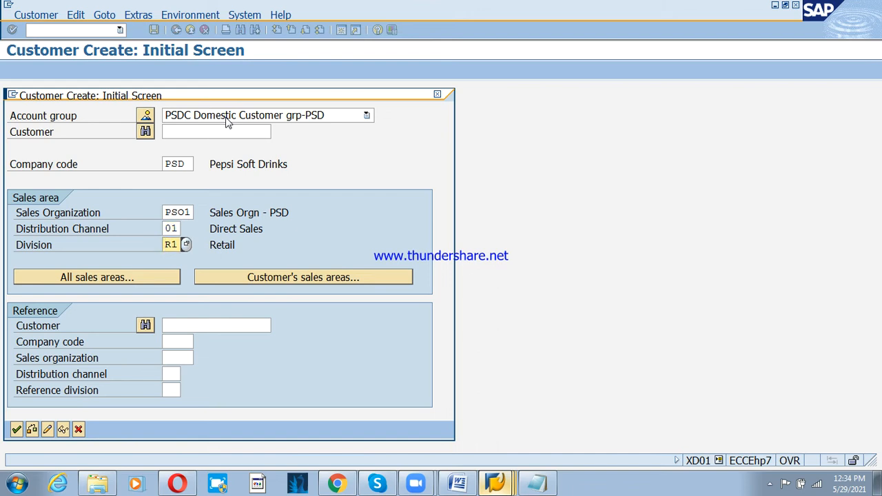
key(Return)
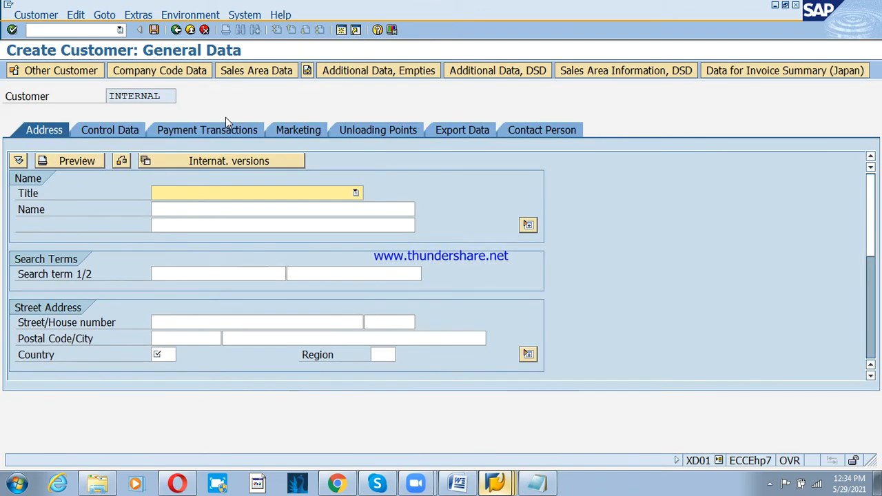
- Set the title to Company and the name to 'PSD-CNTR Customer'
key(Down)
key(Tab)
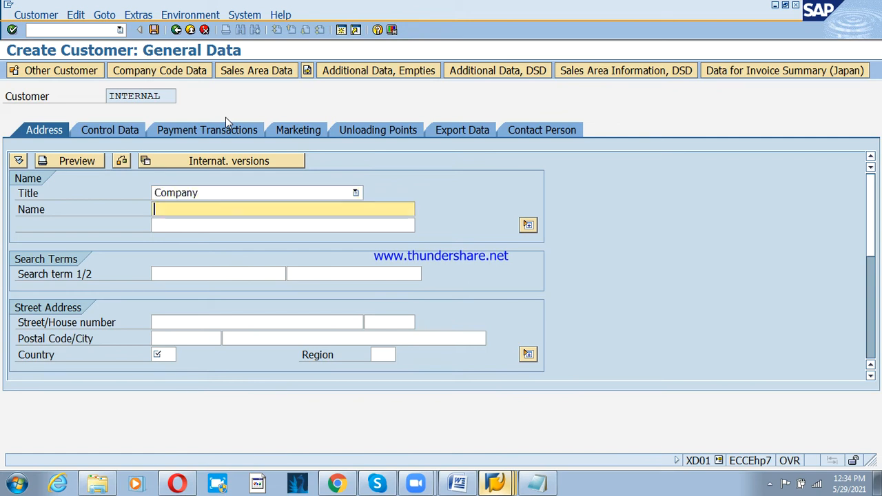
text(PSD-C)
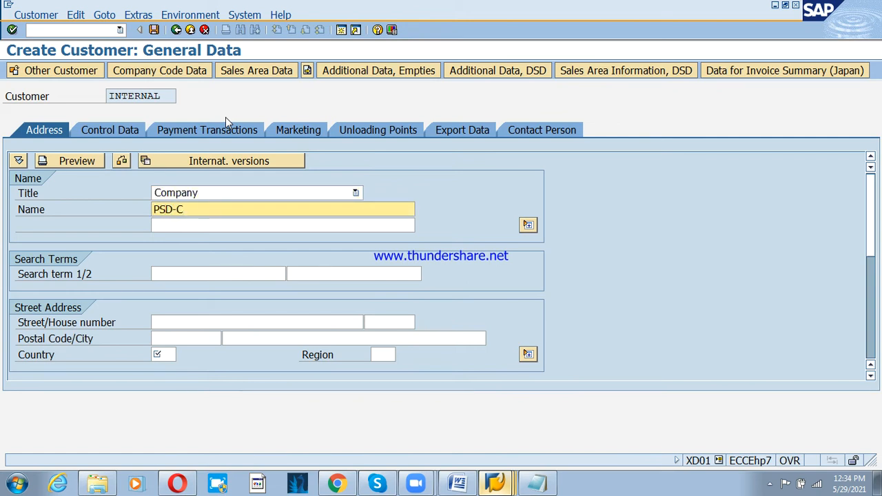
text(NTR Custom)
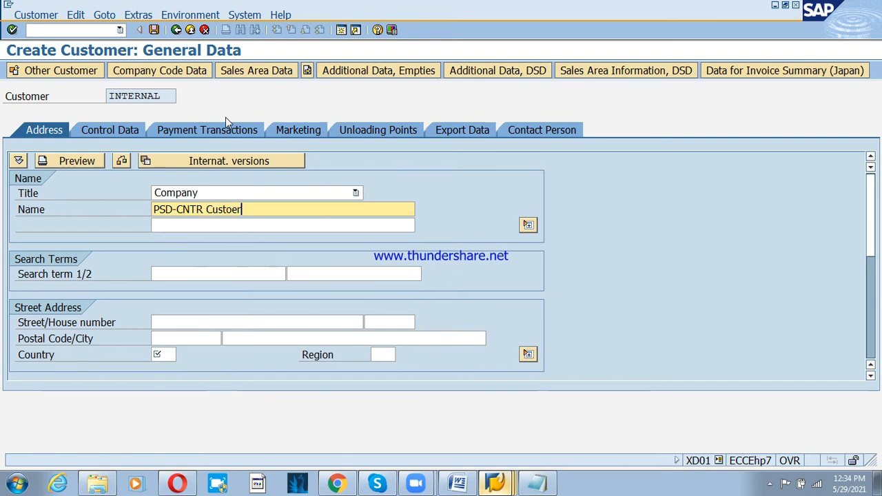
key(BackSpace)
text(mer)
- Enter address street MG, house 1, postal code 560001, Bangalore, country IN, region 10
key(Tab)
key(Tab)
key(Tab)
key(Tab)
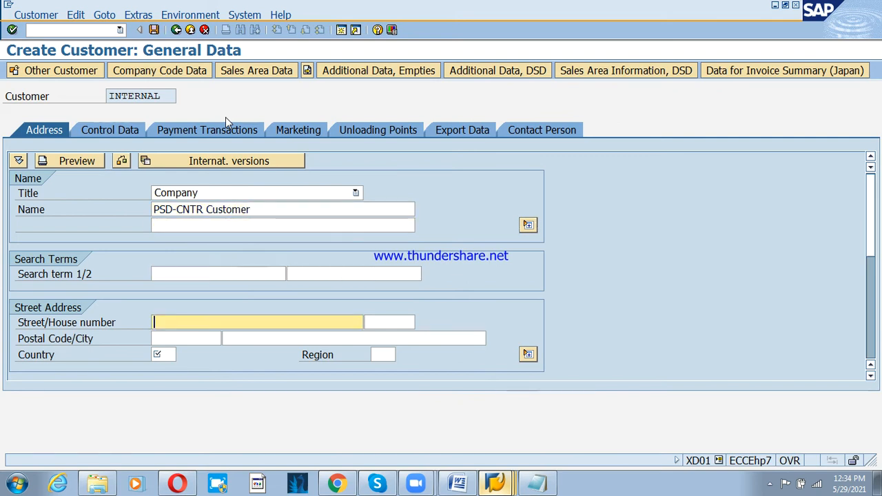
text(MG)
key(Tab)
text(1)
key(Tab)
text(560001)
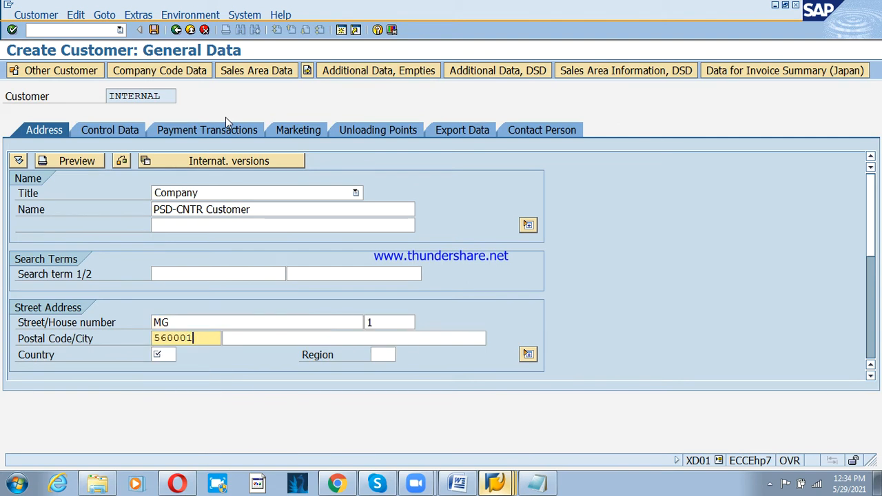
key(Tab)
text(Bangalore)
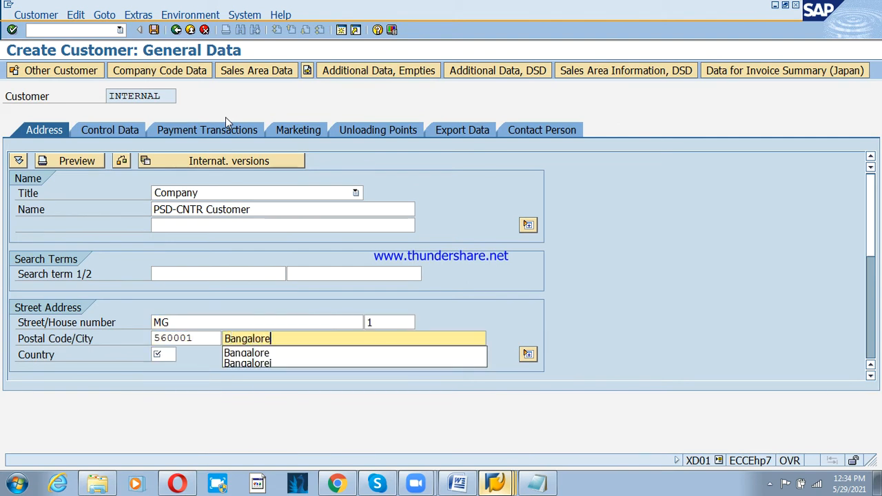
key(Tab)
text(in)
key(Tab)
text(10)
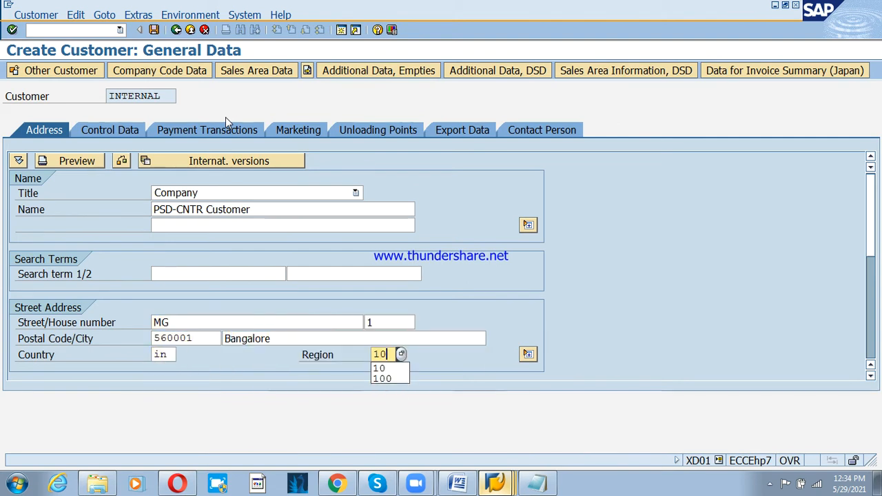
key(Return)
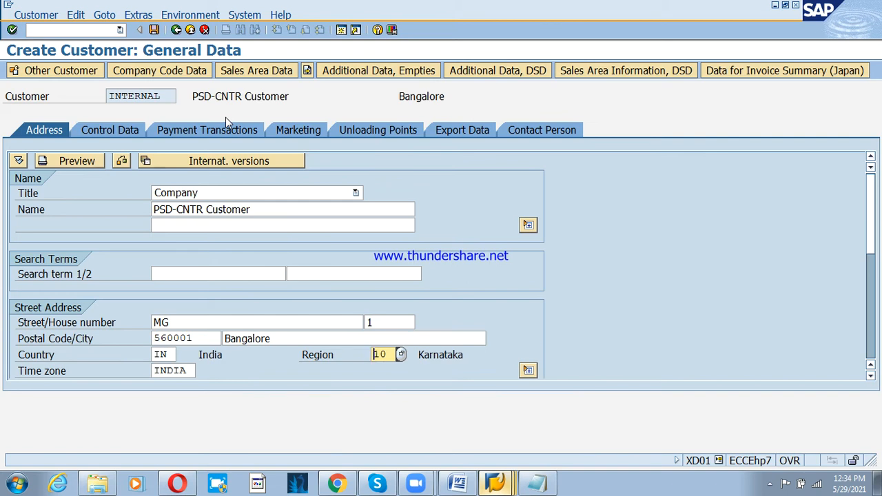
- In company code data, set reconciliation account 200211, sort key 031 and cash management group E2
click(184, 82)
click(196, 192)
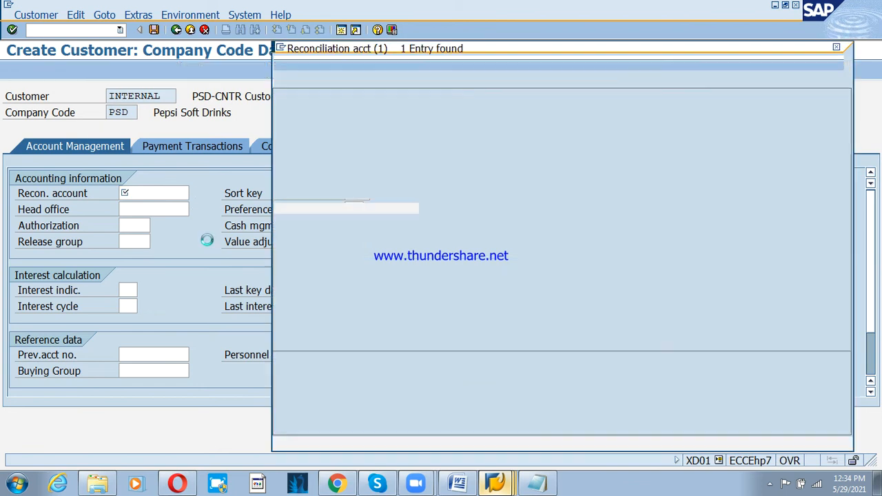
double_click(292, 133)
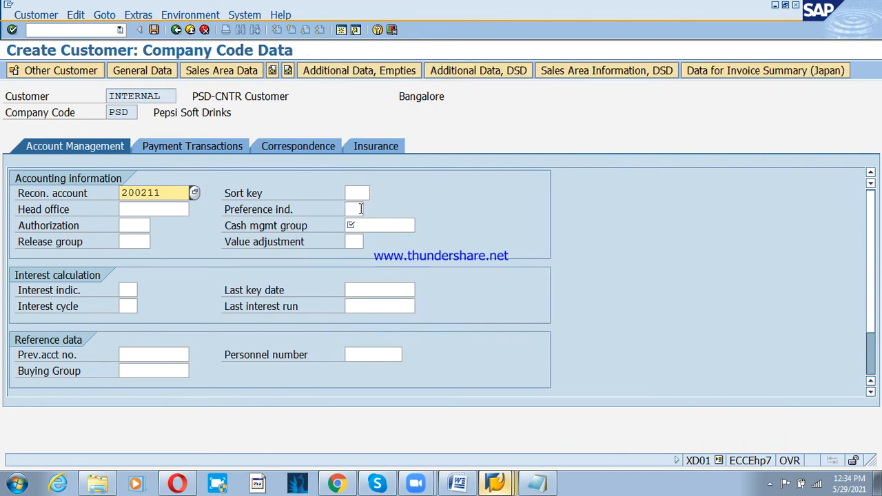
click(357, 194)
text(031)
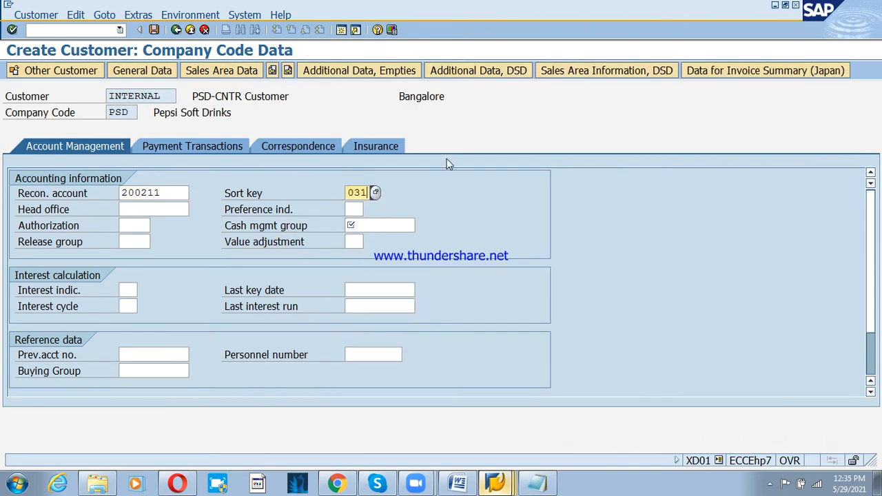
key(Tab)
key(Tab)
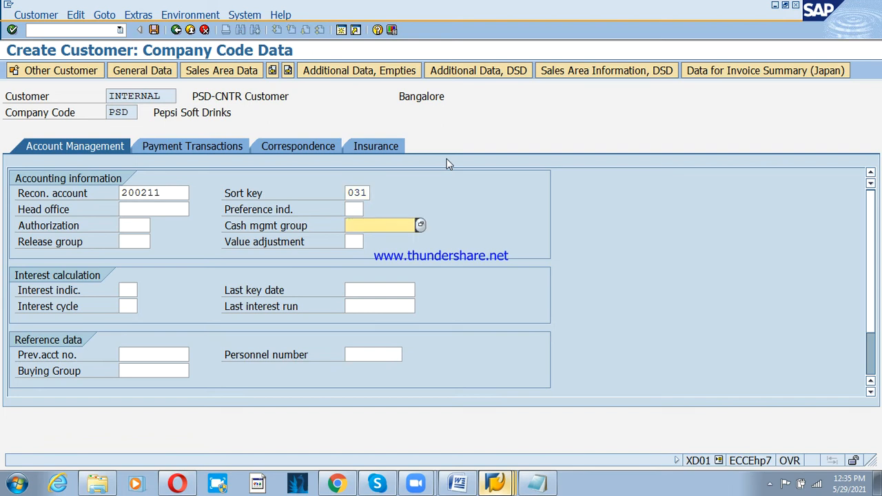
text(e2)
key(Return)
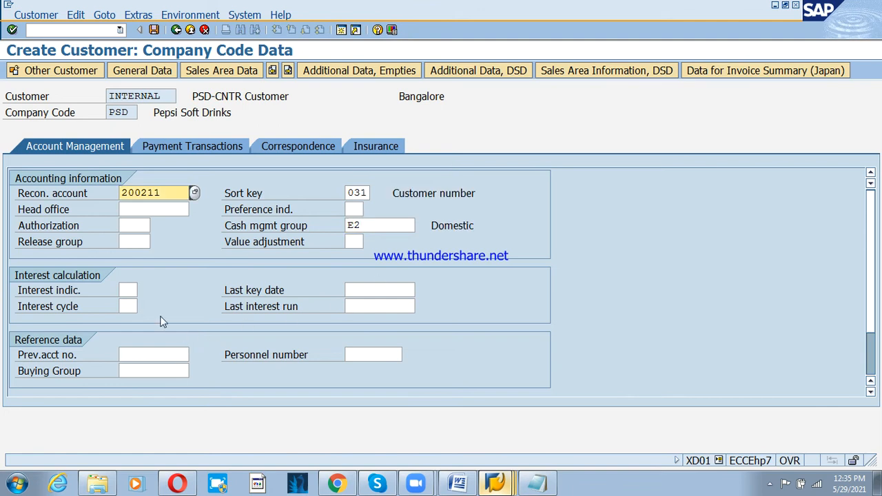
- Select interest indicator 01 (Standard itm int.cal) from the value list
click(135, 291)
click(143, 290)
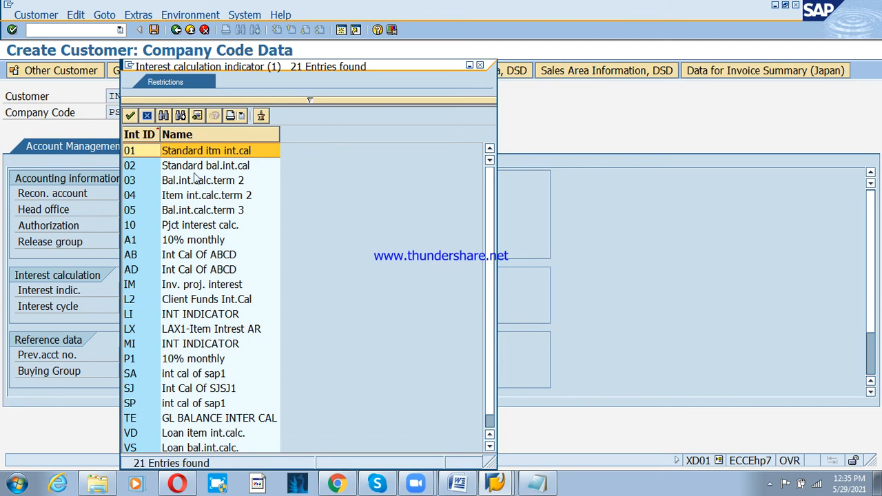
double_click(195, 151)
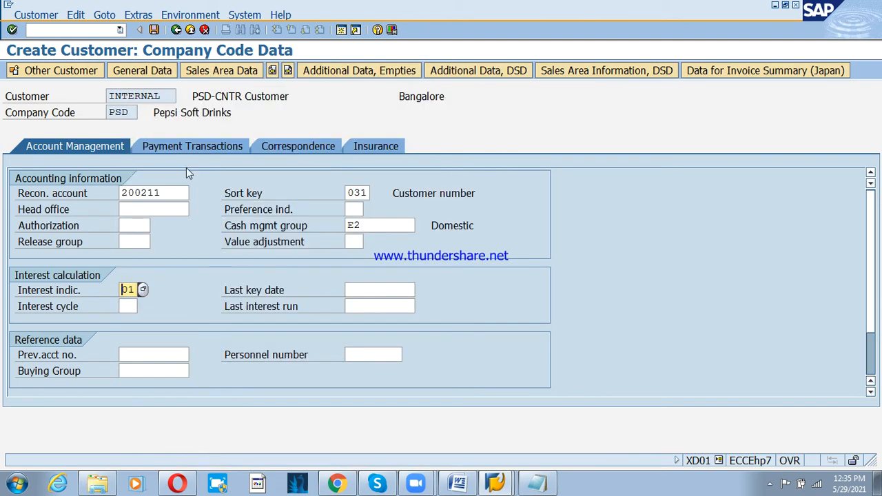
click(189, 146)
- Enter terms of payment ps3t and tolerance group psd
text(p)
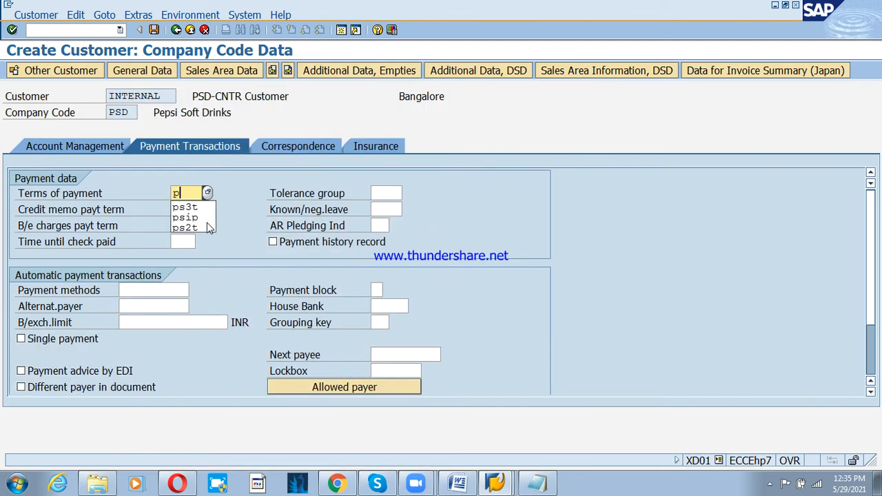
key(Down)
key(Return)
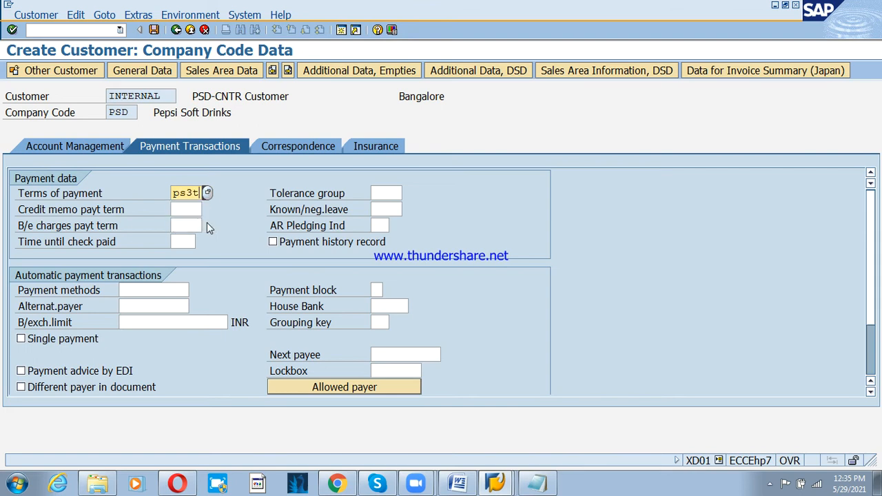
key(Tab)
text(psd)
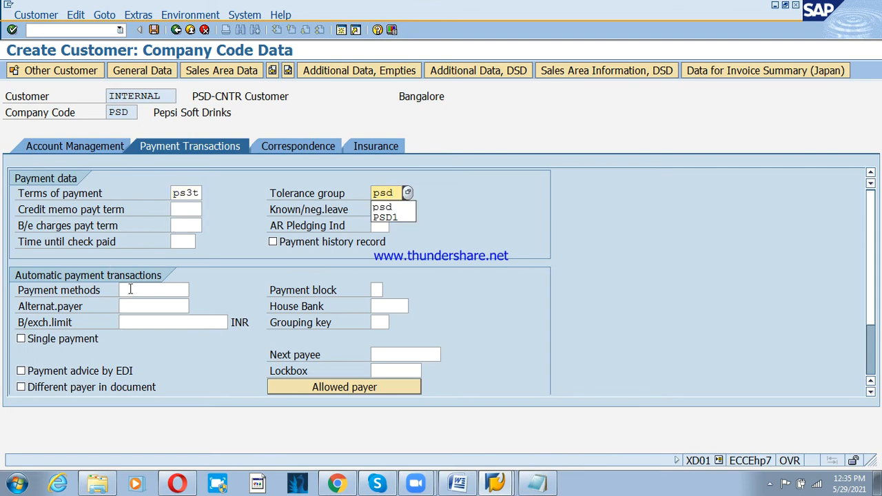
- In correspondence data, open the dunning procedure list and browse it for procedure 0001
click(307, 149)
click(159, 195)
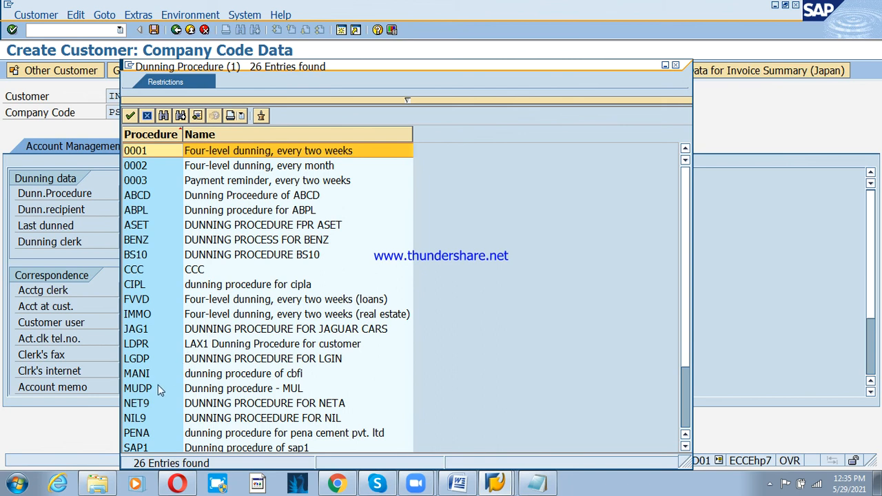
click(144, 406)
scroll(163, 420, down, 1)
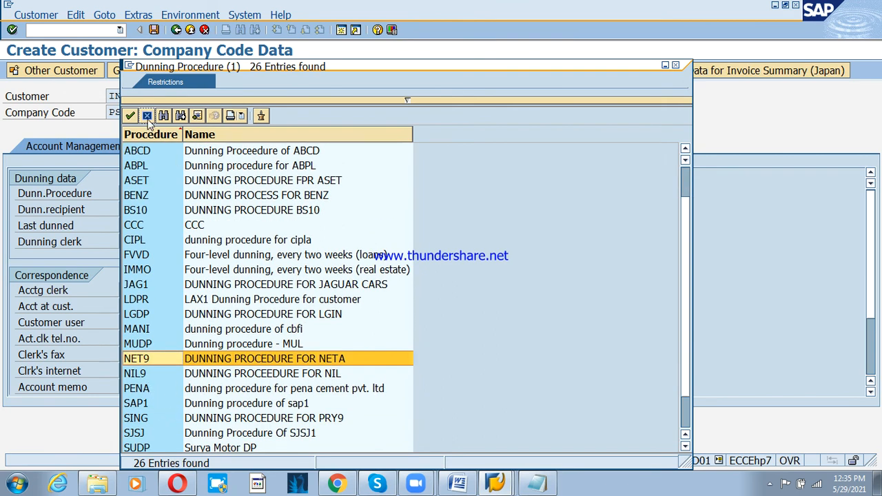
scroll(182, 193, up, 1)
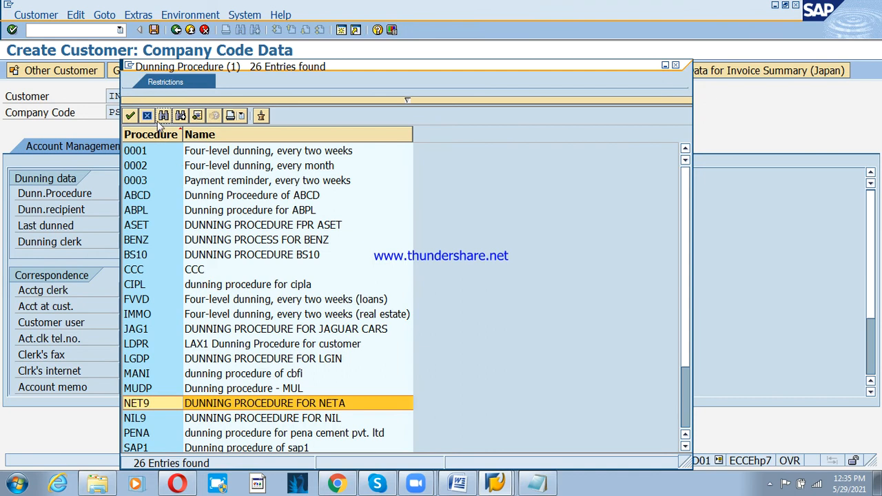
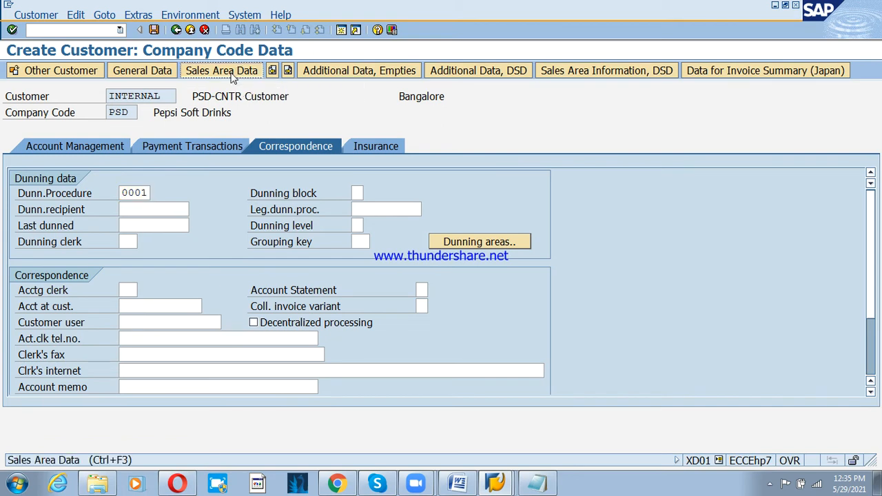
- Clear the dunning procedure and switch to the Sales Area Data view for PSO1, 01, R1
click(233, 75)
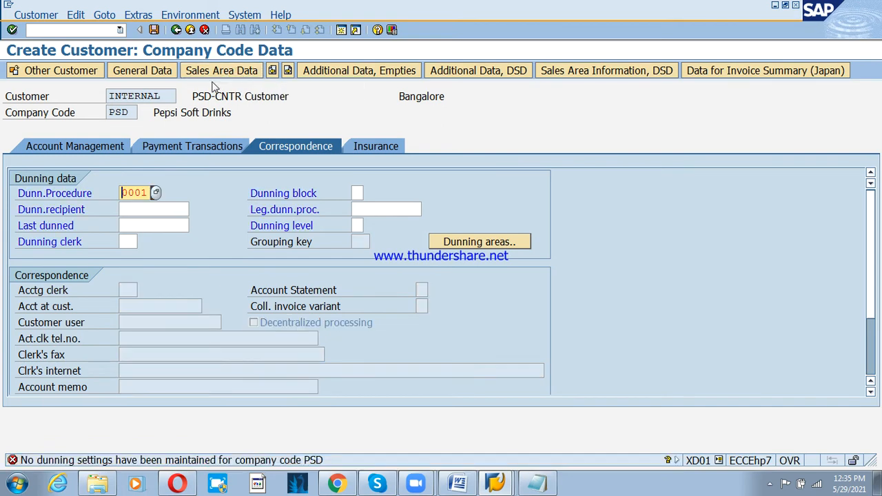
key(Delete)
key(Delete)
click(229, 72)
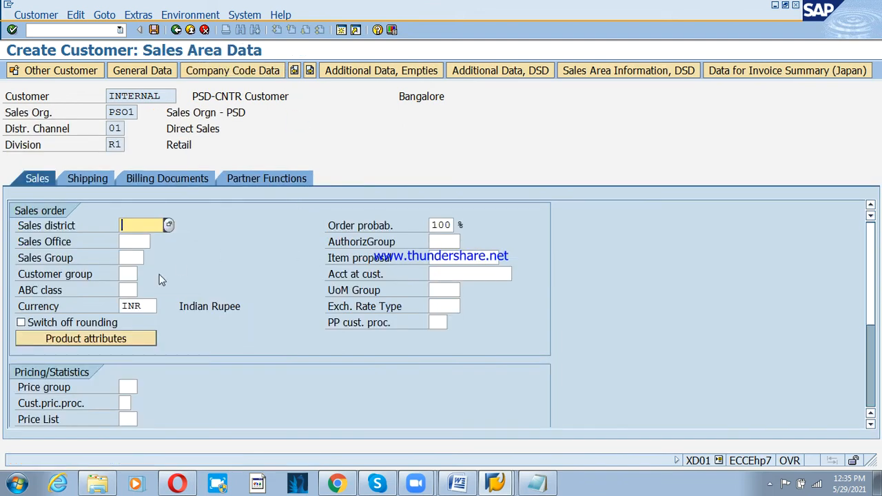
- Look up sales office 0001 and pick sales group 001 from the value list
click(148, 239)
click(156, 242)
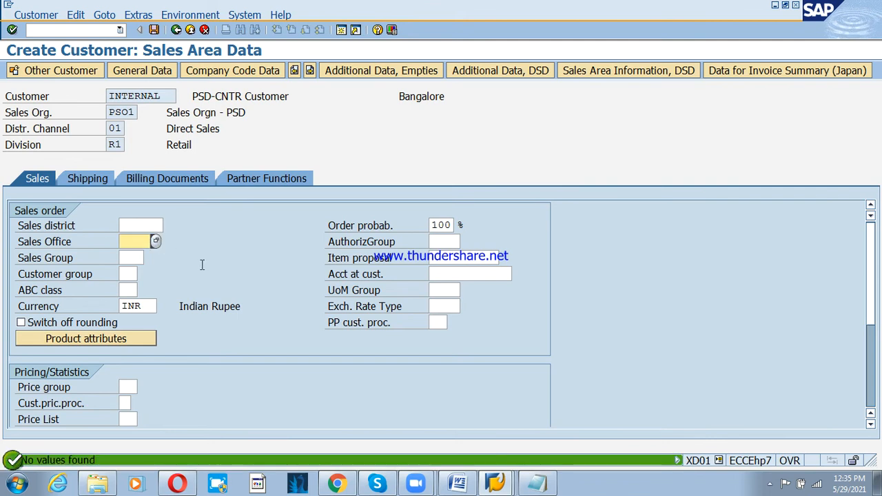
click(131, 258)
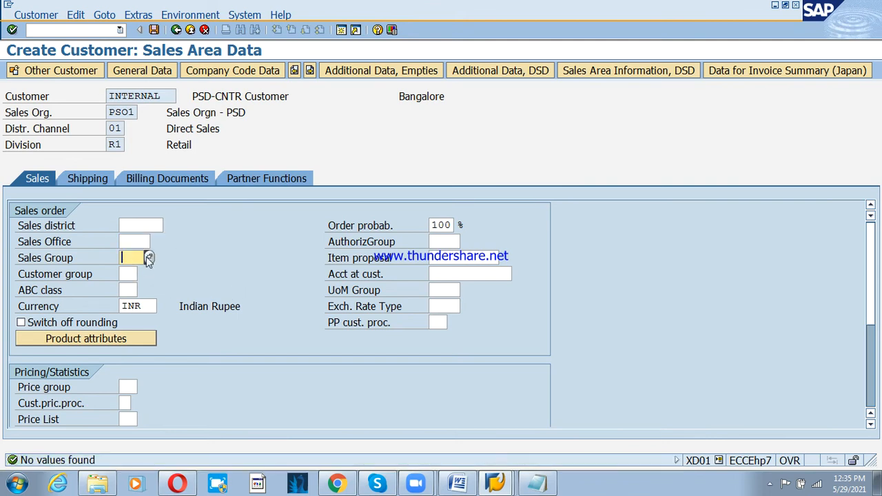
click(147, 257)
double_click(154, 93)
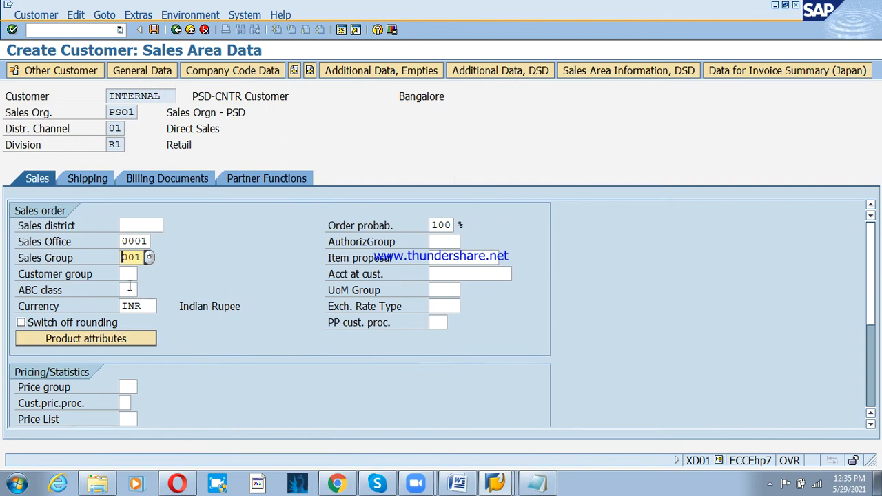
- Choose customer pricing procedure 1 (Standard) and try to continue to the shipping data
click(128, 274)
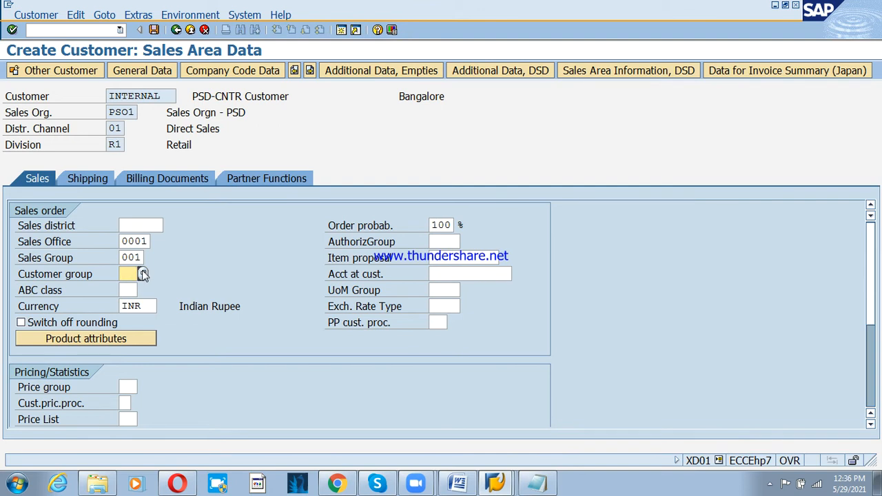
click(143, 274)
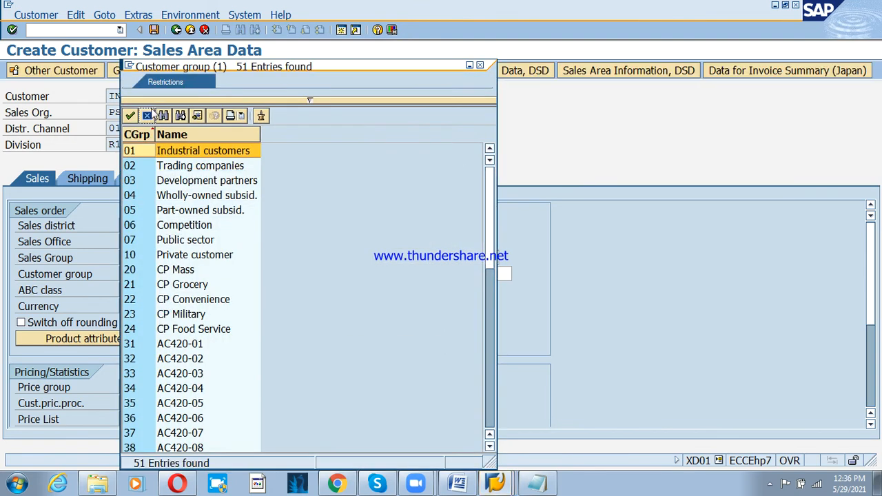
click(147, 115)
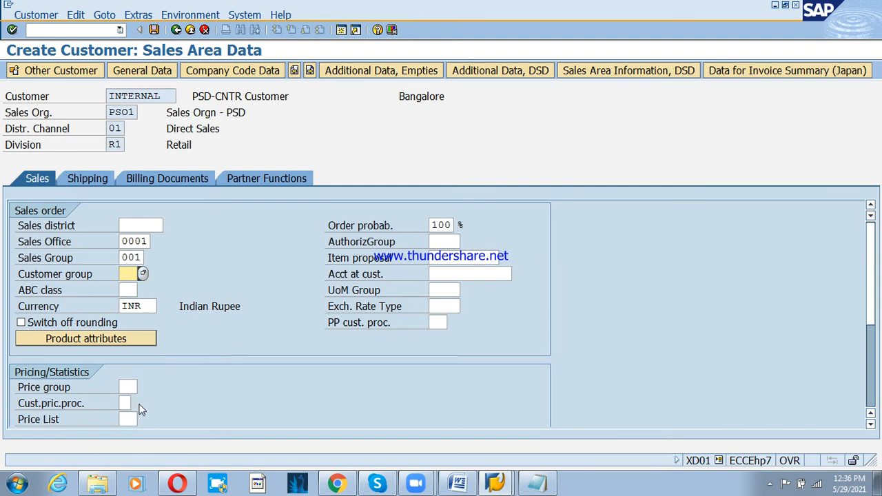
click(132, 403)
click(136, 403)
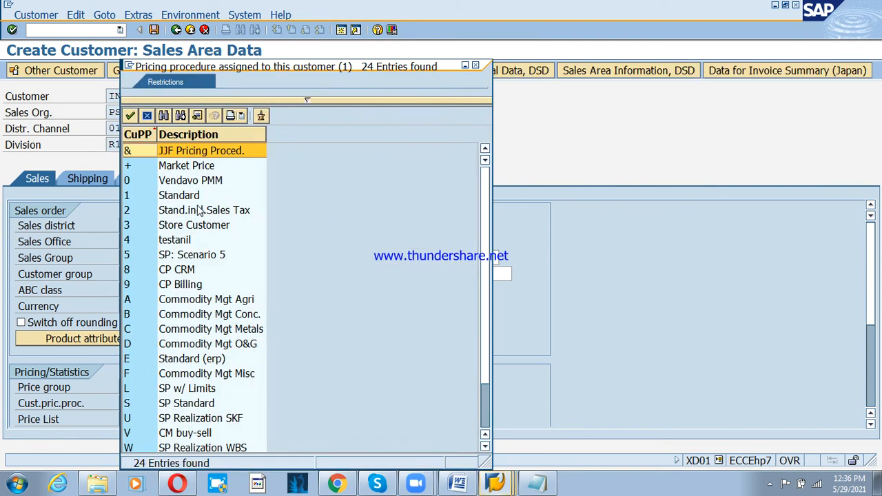
double_click(186, 195)
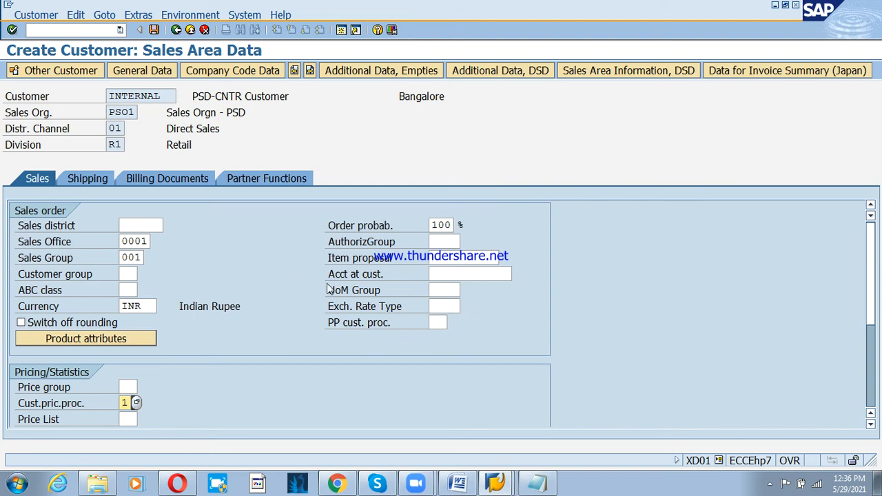
click(83, 179)
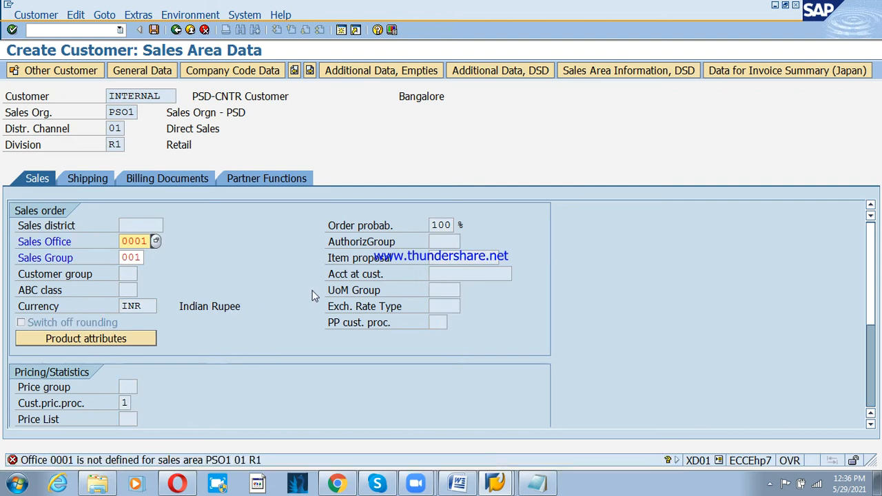
- Read the sales office 0001 error, then run Enterprise Structure's Assign sales office to sales area in SPRO
double_click(127, 460)
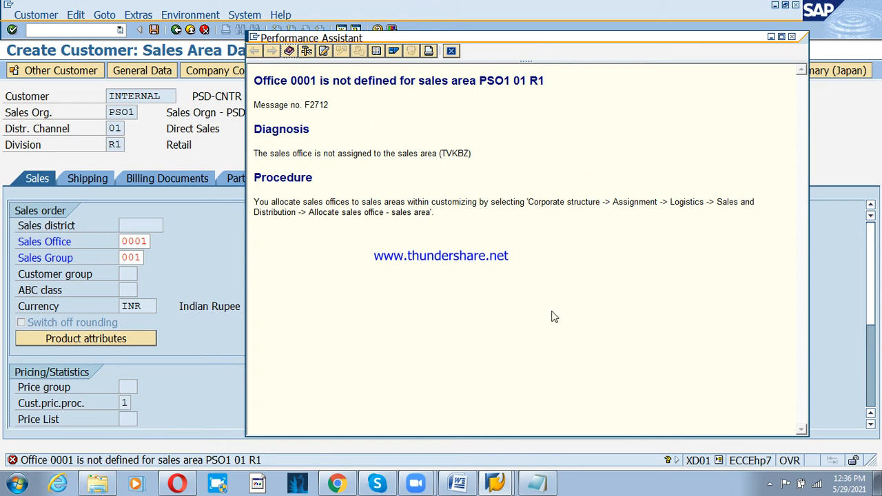
click(502, 486)
click(481, 424)
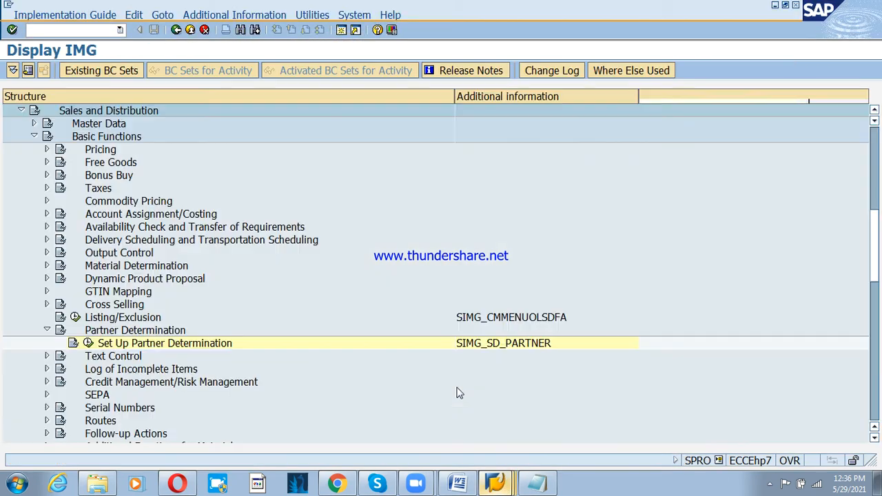
click(34, 138)
click(20, 110)
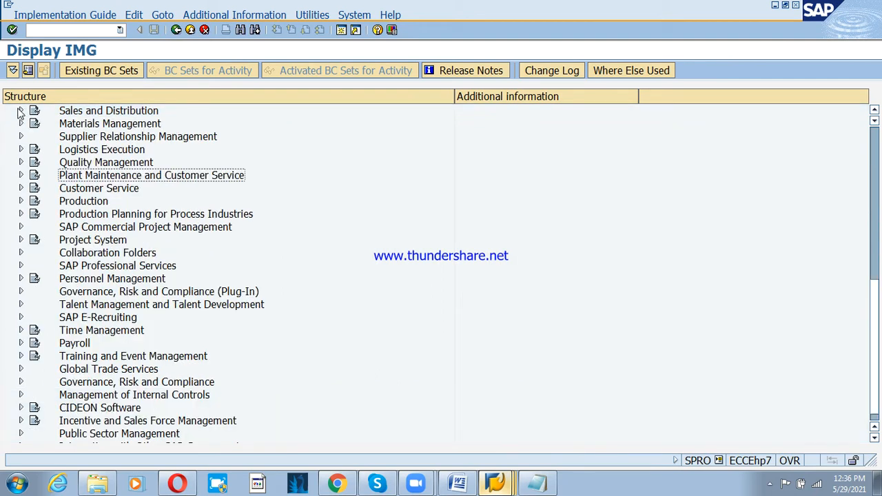
scroll(146, 181, up, 6)
scroll(142, 169, up, 2)
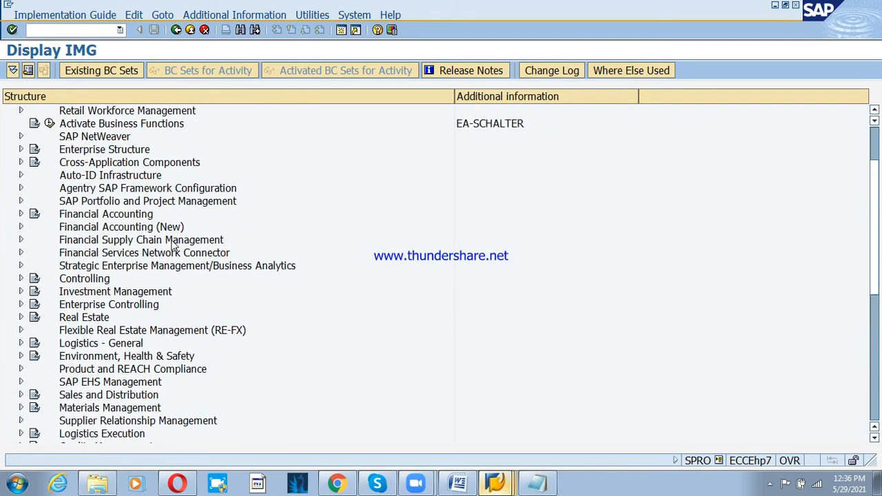
click(21, 149)
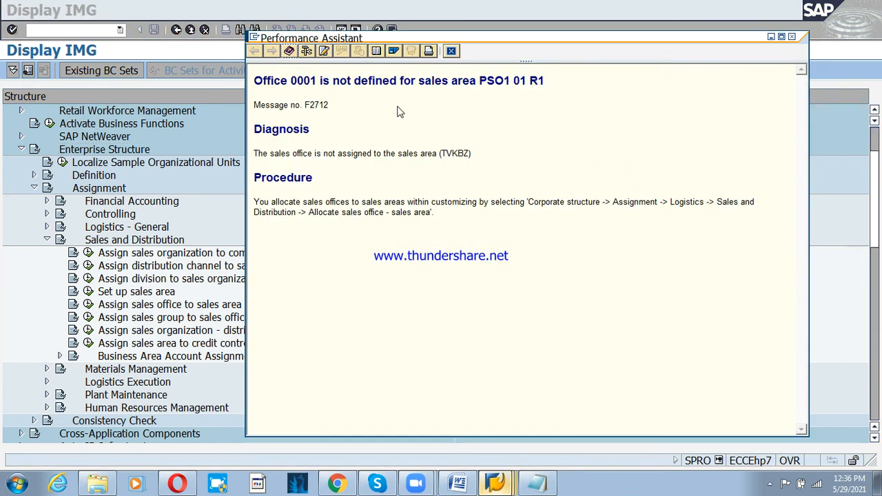
click(161, 308)
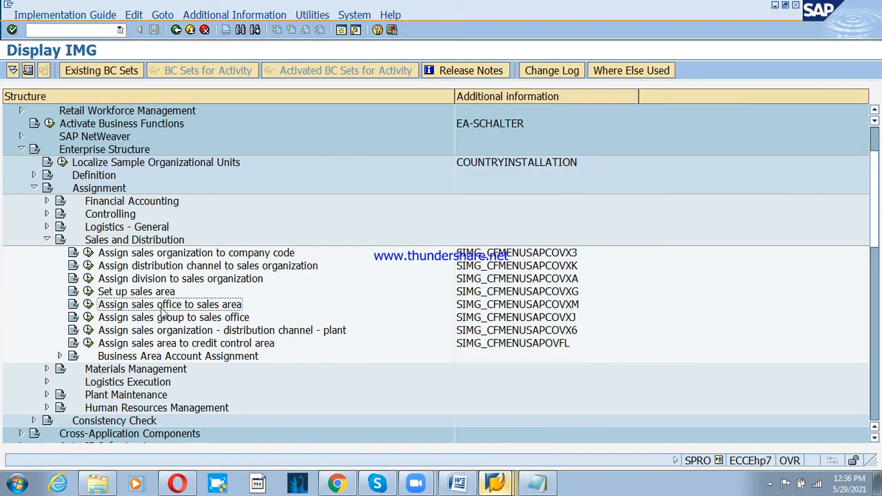
click(88, 306)
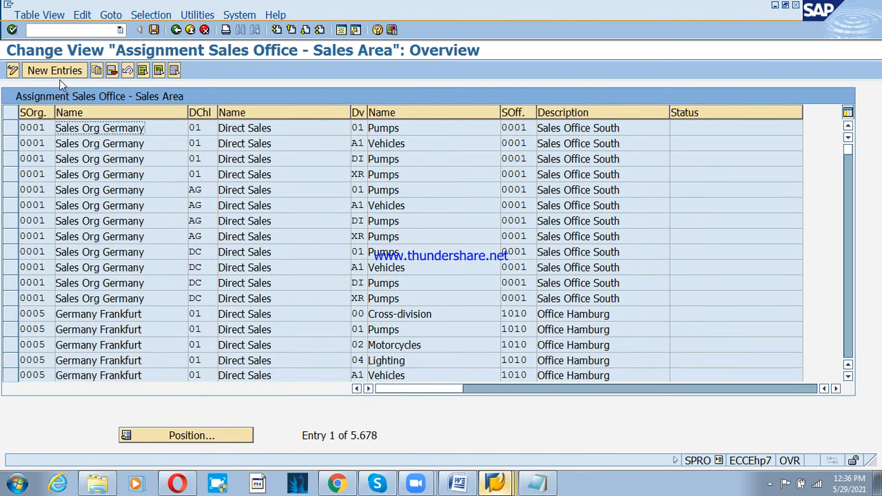
- Jump to the PSO1 entries and add a PSO1/01/R1 assignment to sales office 0001
click(200, 429)
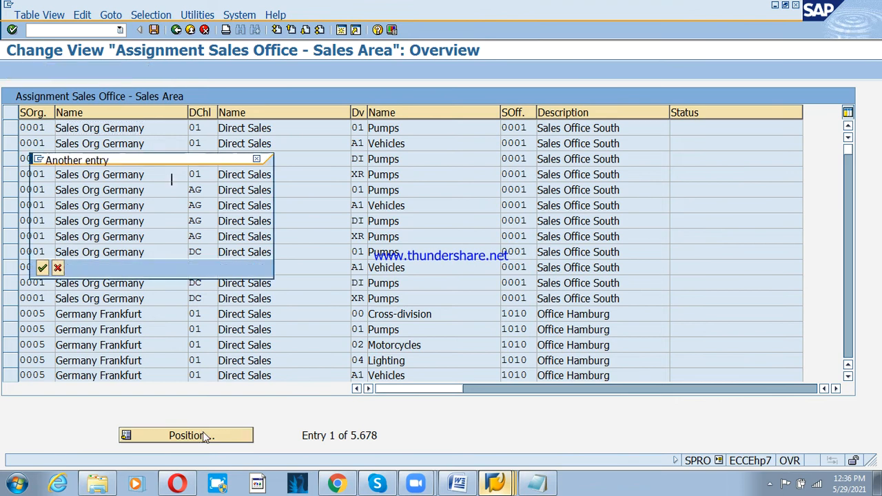
text(pso1)
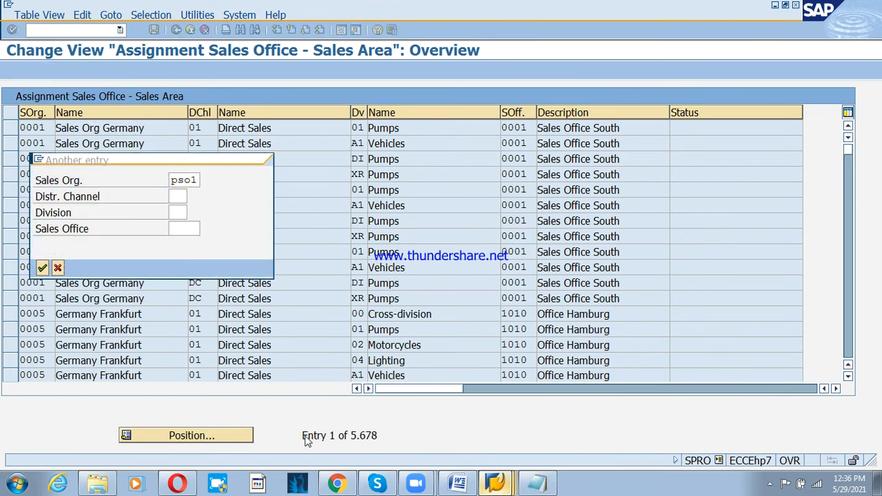
key(Return)
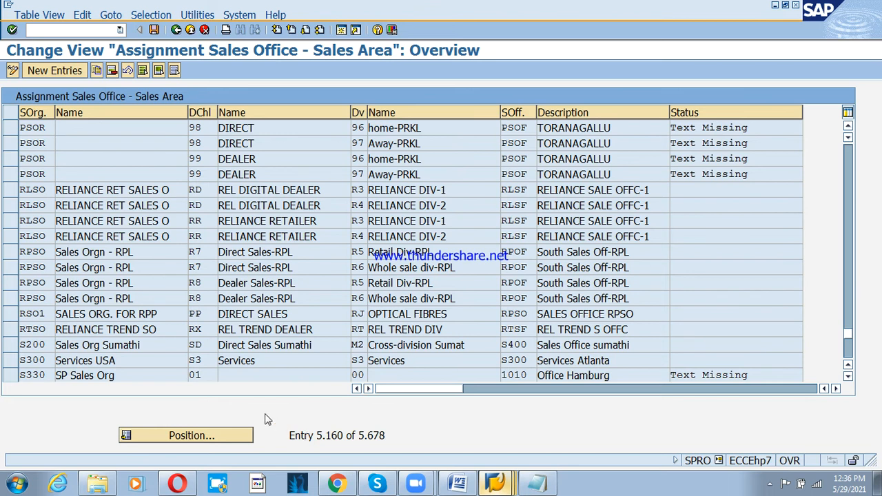
click(54, 71)
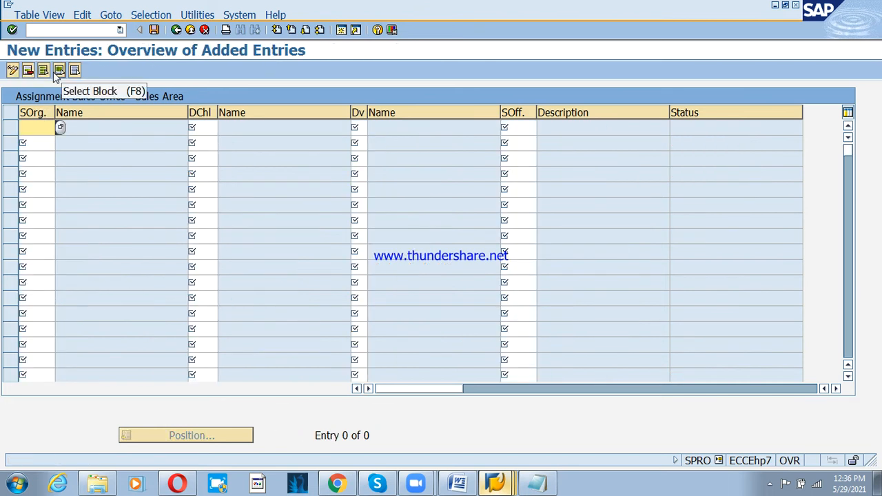
text(pso1)
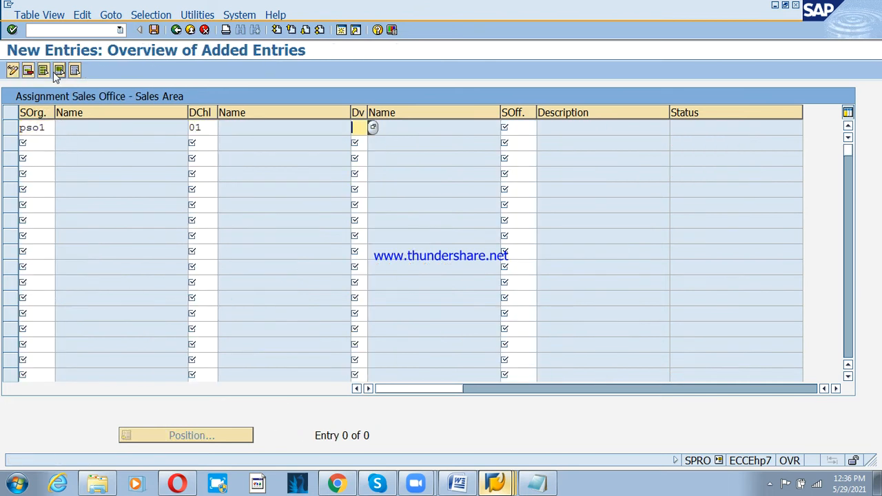
text(01r1)
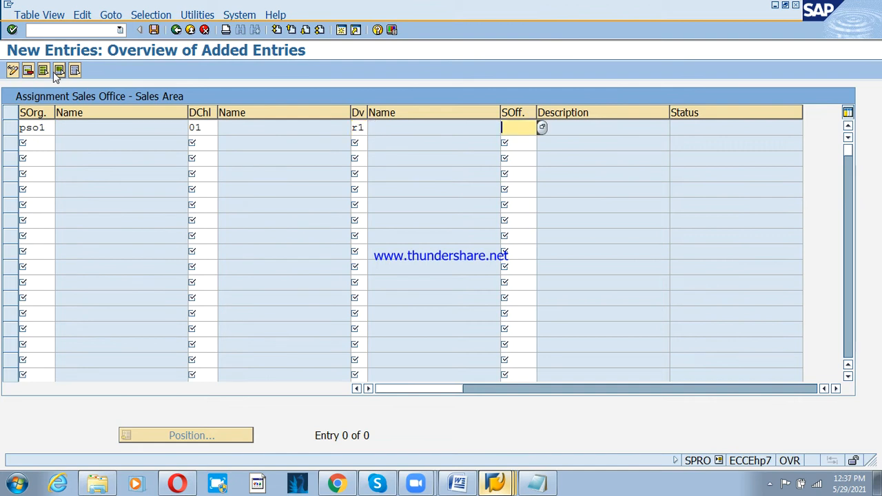
text(0001)
key(Return)
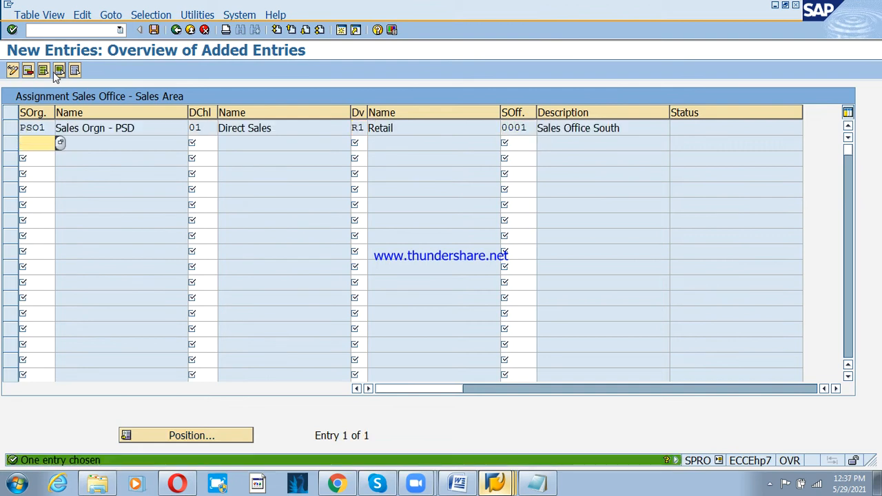
text(pso)
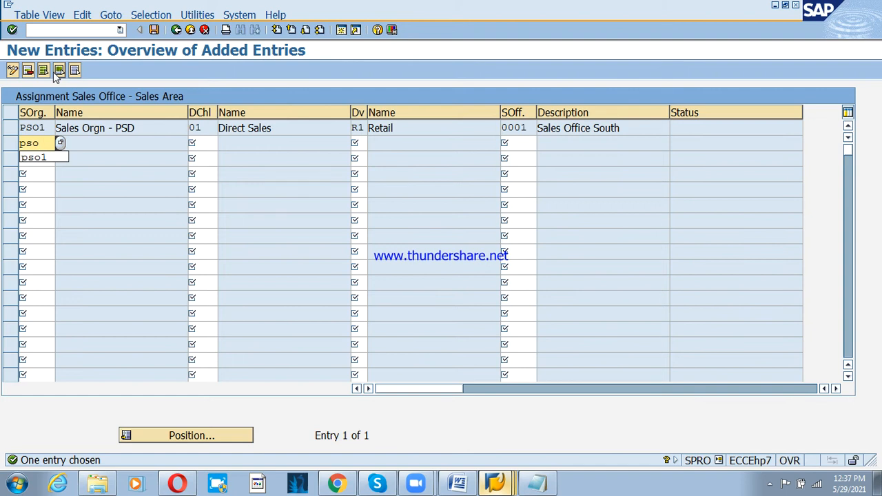
text(1)
- Add a PSO1/01/R2 row assigned to sales office 0001
key(Tab)
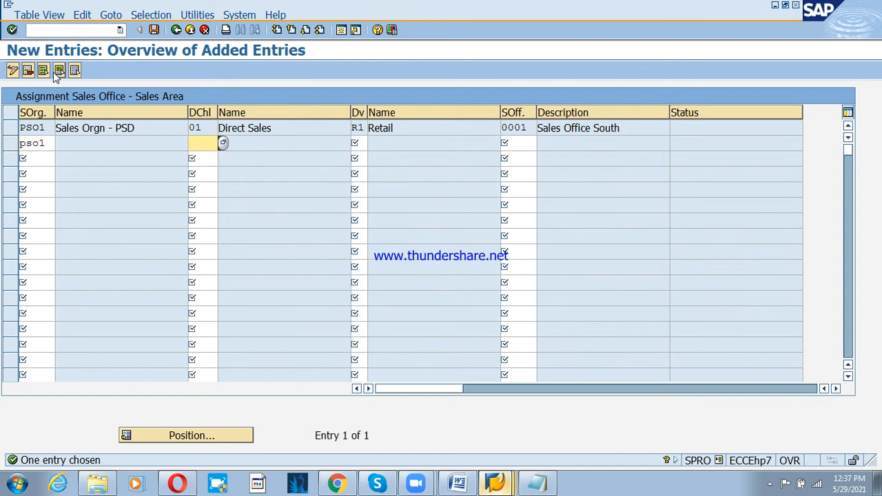
text(01)
key(Tab)
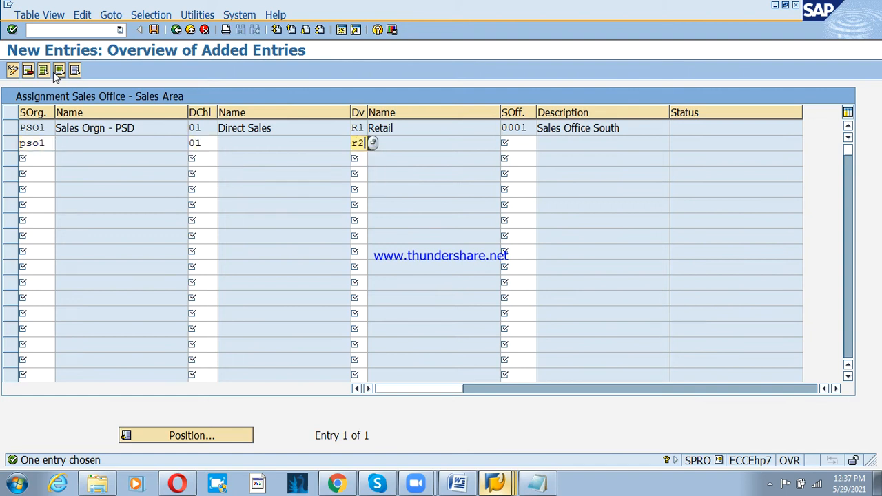
key(Return)
key(space)
key(Down)
key(Return)
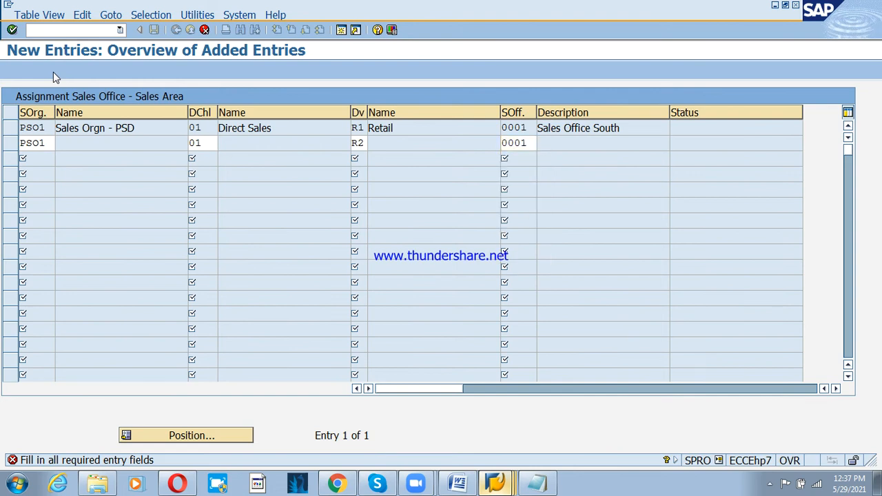
key(Return)
- Add a PSO1/02/R1 row assigned to sales office 0001
text(pso)
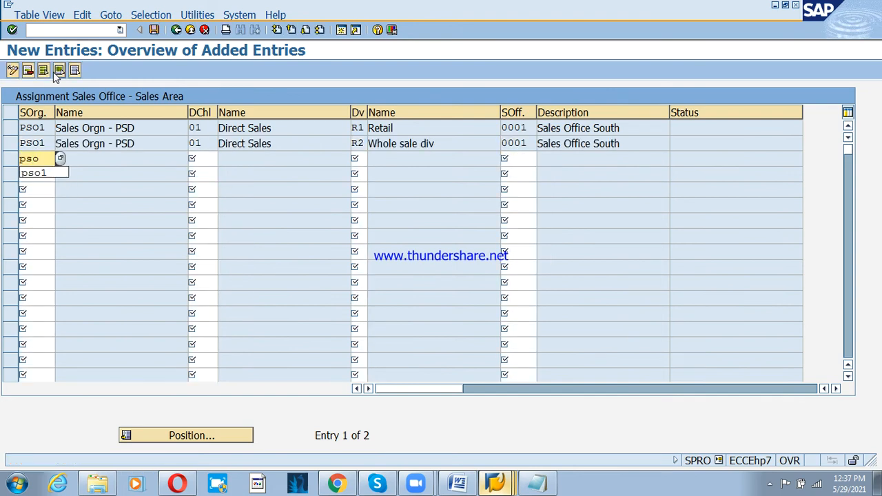
key(Down)
key(Return)
key(Tab)
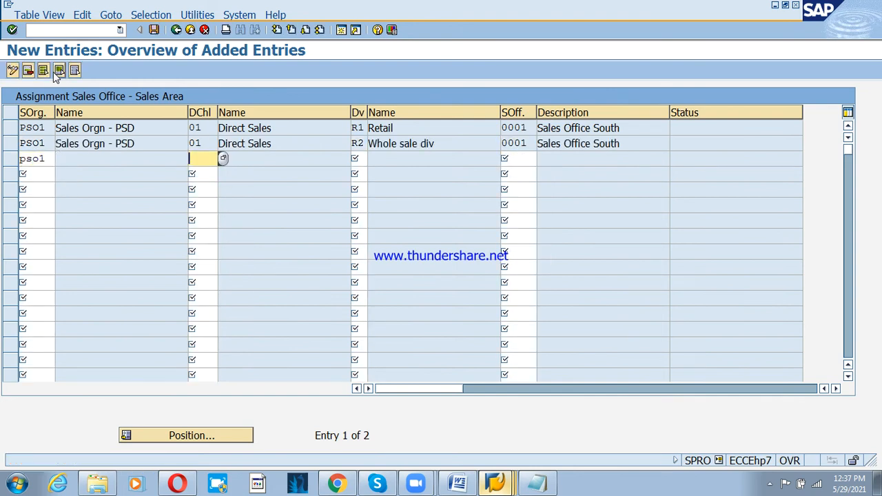
text(02)
key(Tab)
text(r1)
key(Tab)
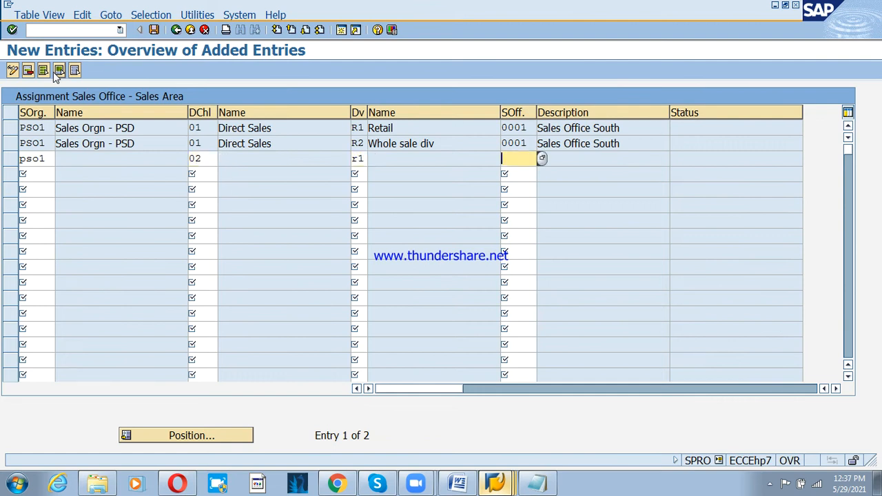
key(Down)
key(Down)
key(Return)
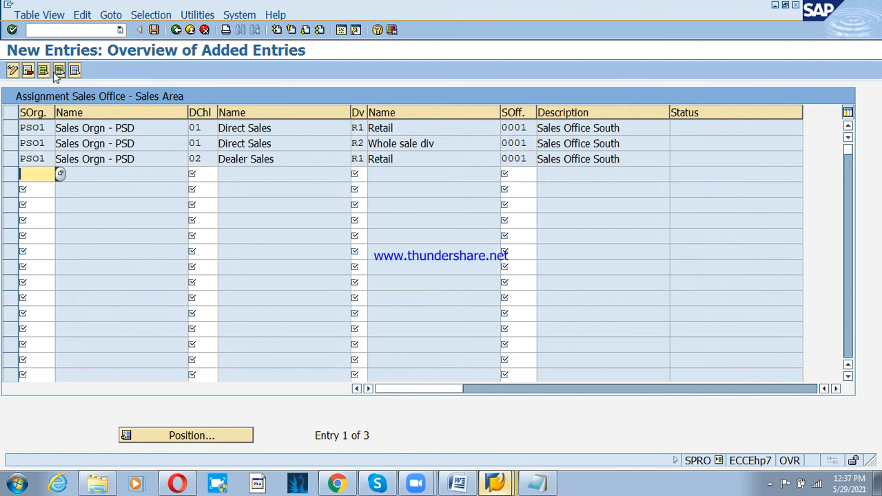
- Add a PSO1/02/R2 row assigned to sales office 0001
text(ps01)
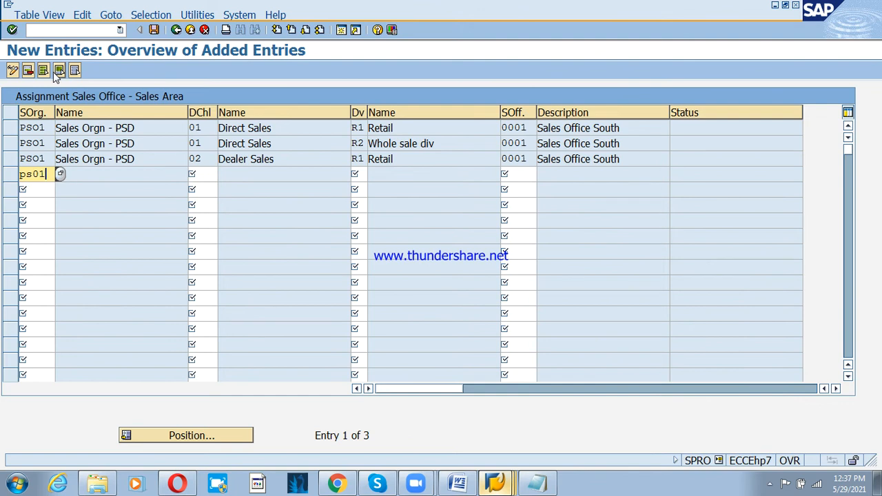
key(BackSpace)
key(BackSpace)
text(o1)
key(Tab)
text(02)
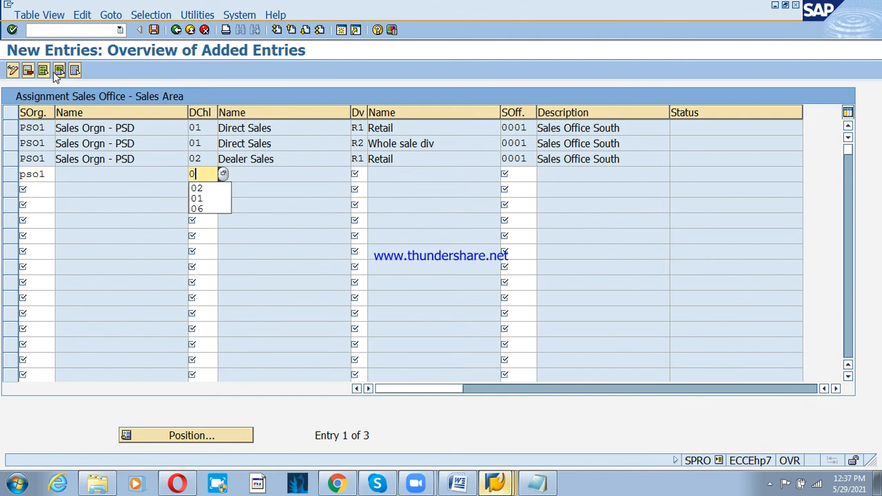
key(Tab)
text(r2)
key(Tab)
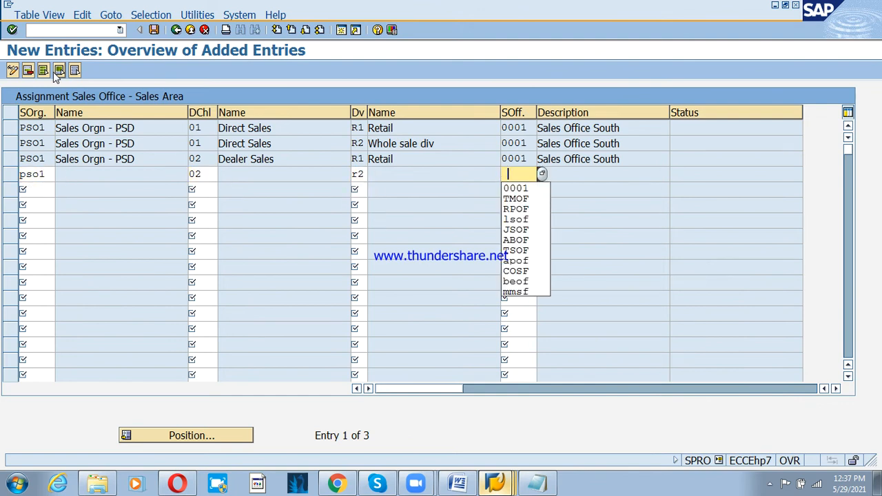
text(0001)
key(Return)
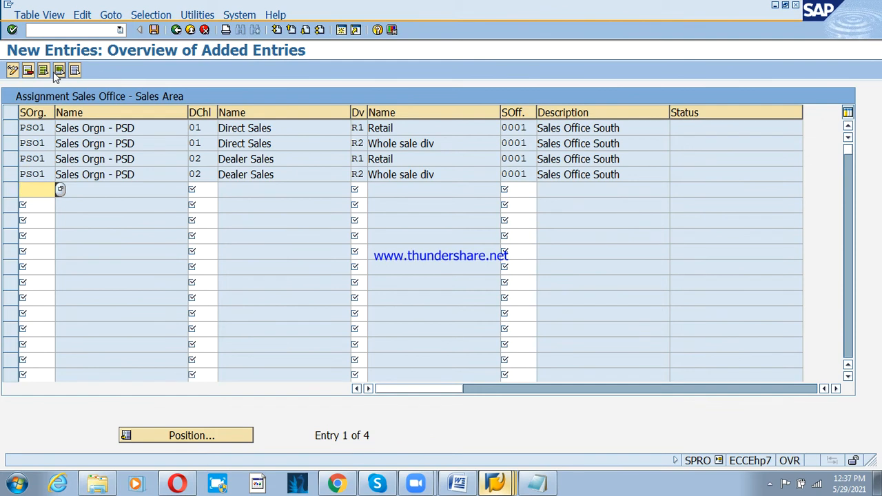
- Save the assignments to a customizing request and return to the customer's sales area data
key(ctrl+s)
key(Return)
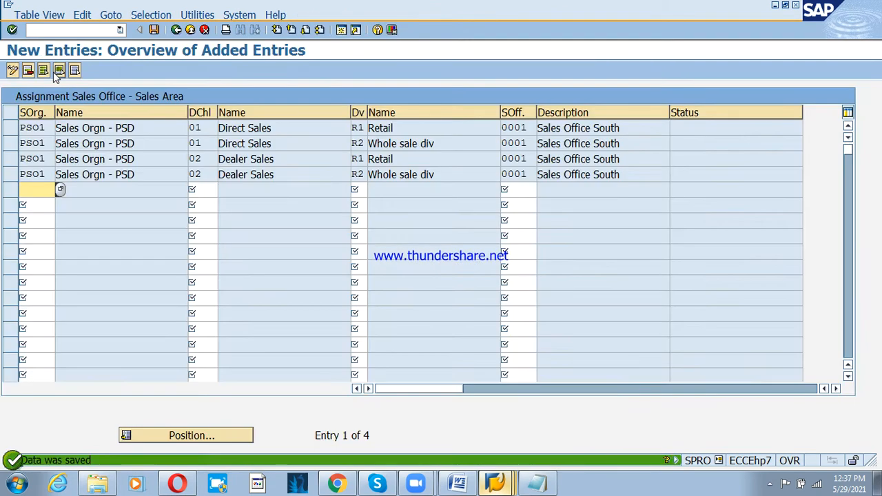
key(F3)
key(F3)
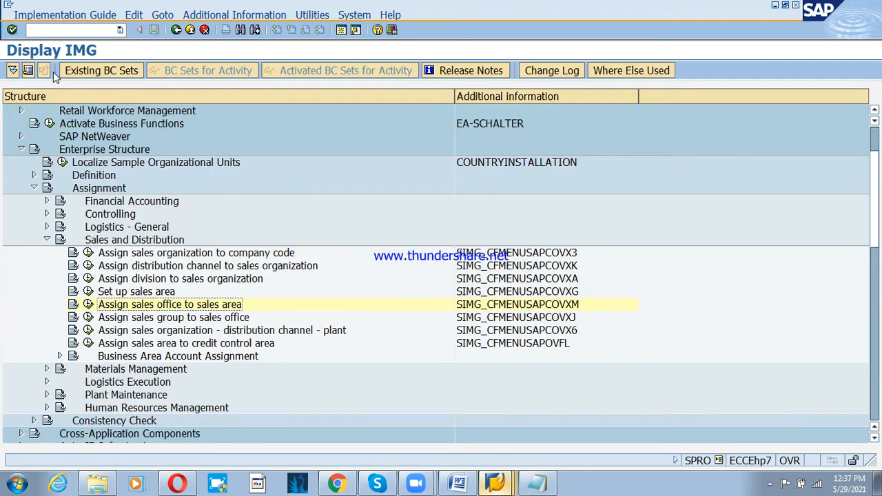
key(Down)
key(alt+Tab)
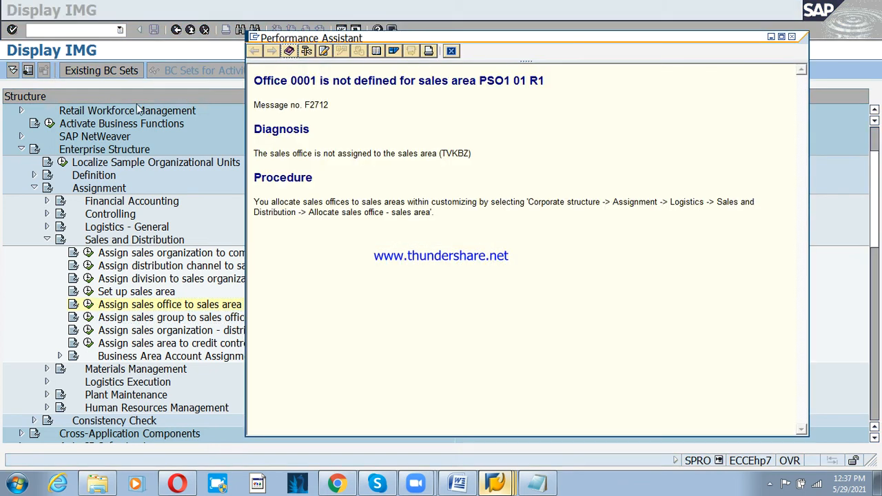
click(451, 52)
click(503, 487)
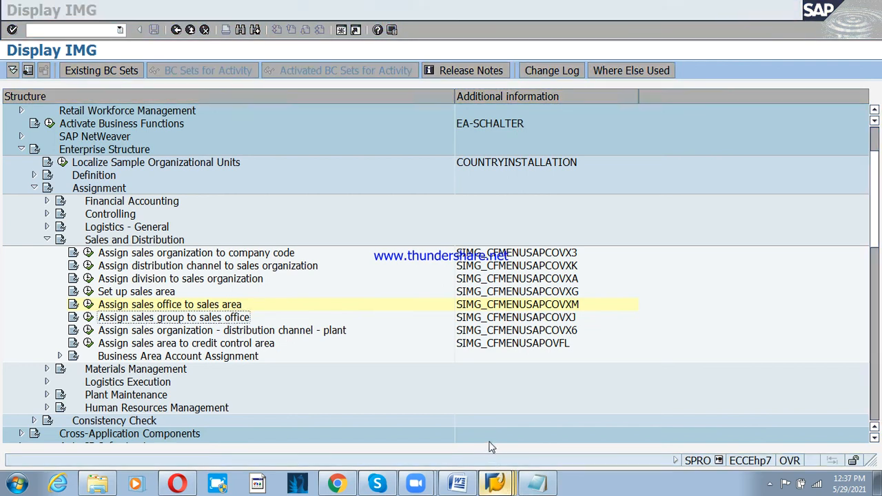
key(Return)
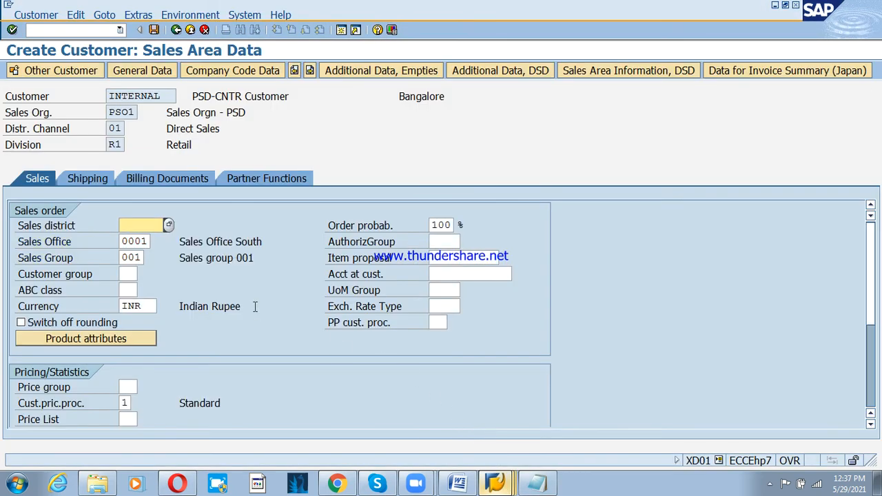
- Set delivery priority 02 Normal and shipping conditions 02 Standard in the shipping data
click(84, 178)
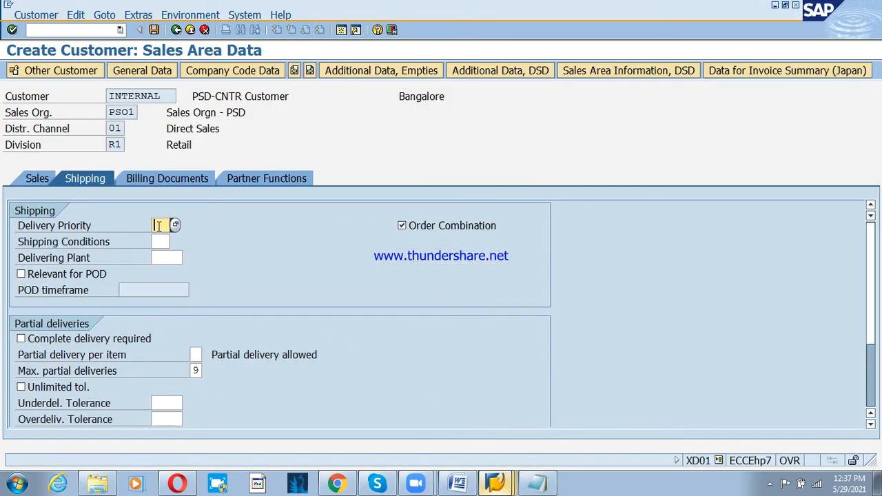
click(175, 226)
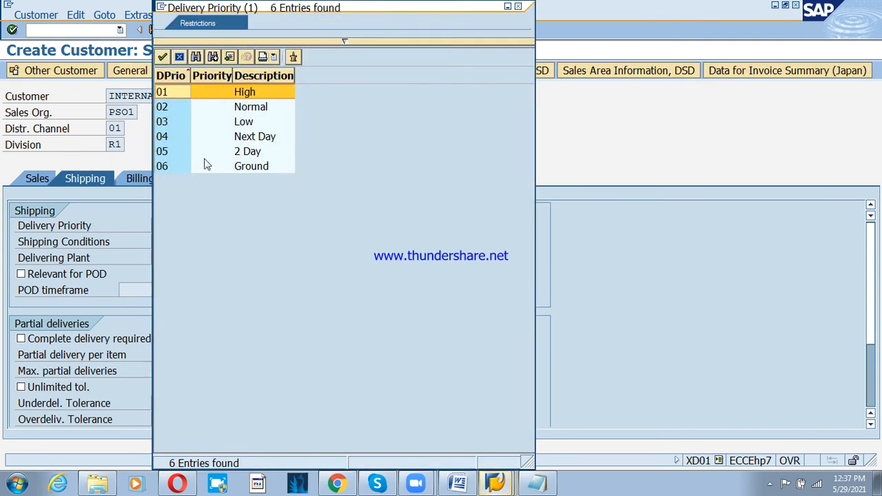
double_click(184, 106)
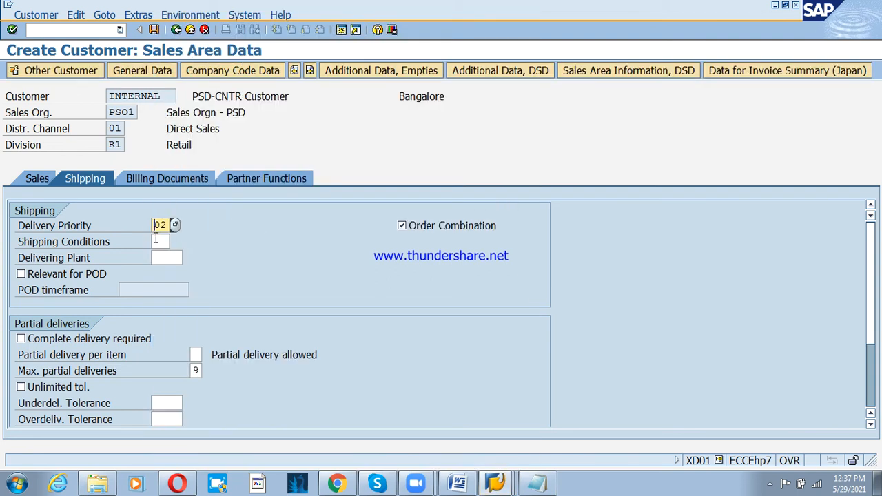
click(161, 242)
click(175, 242)
double_click(202, 165)
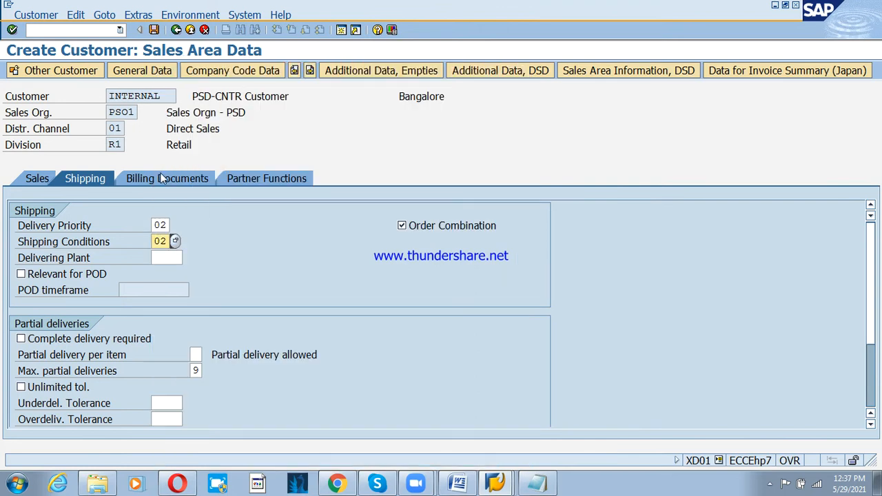
- Enter Incoterms CFR Bangalore and payment terms PS3T in billing data, then save the customer
click(162, 179)
click(152, 307)
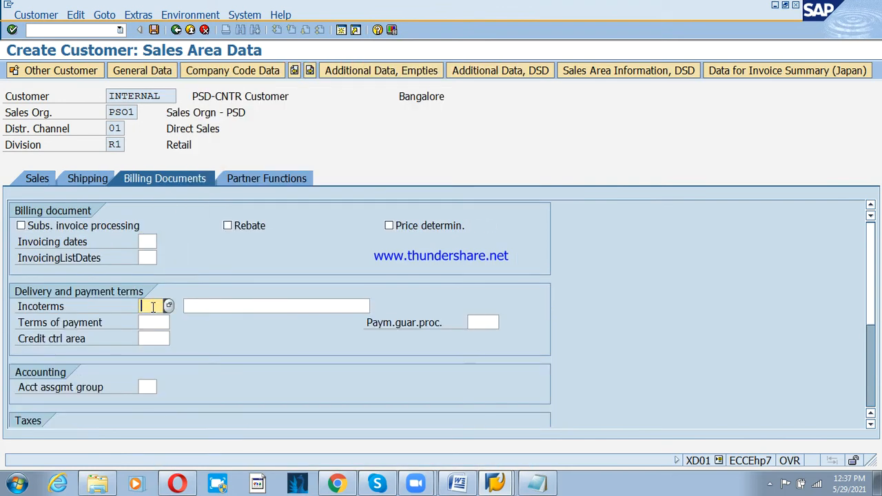
text(CFR)
click(225, 306)
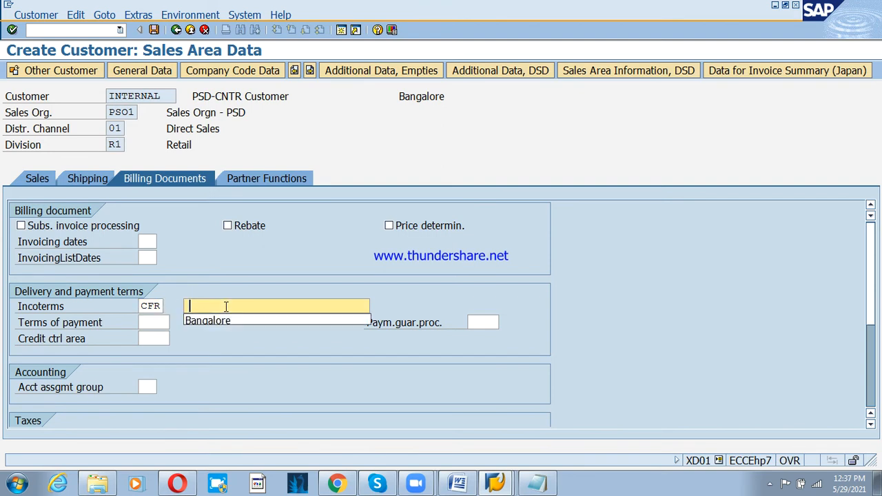
click(222, 321)
click(154, 322)
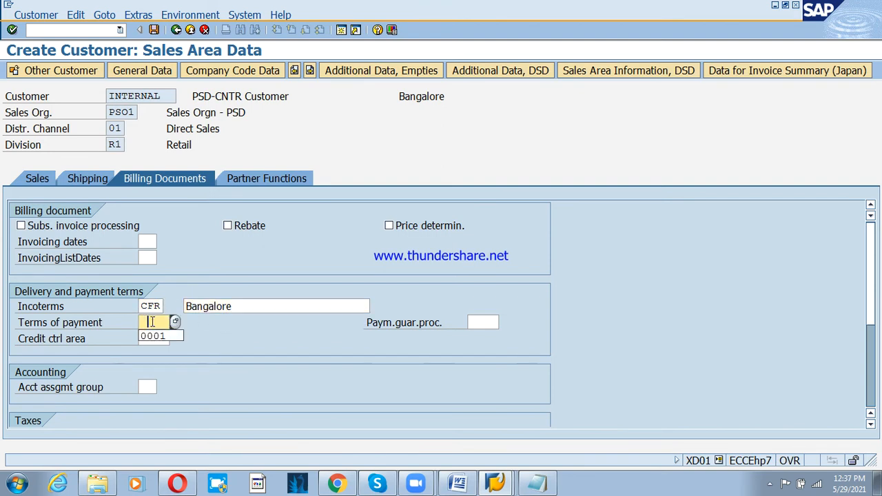
text(ps)
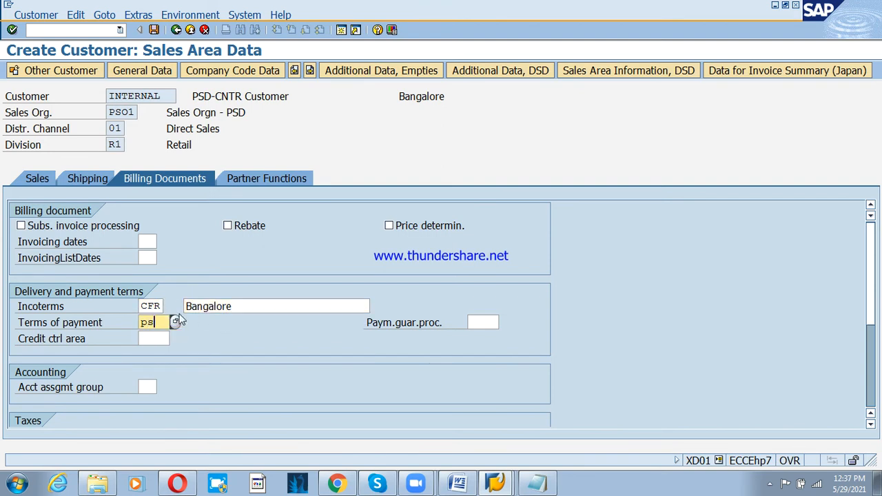
key(Tab)
key(Tab)
key(F4)
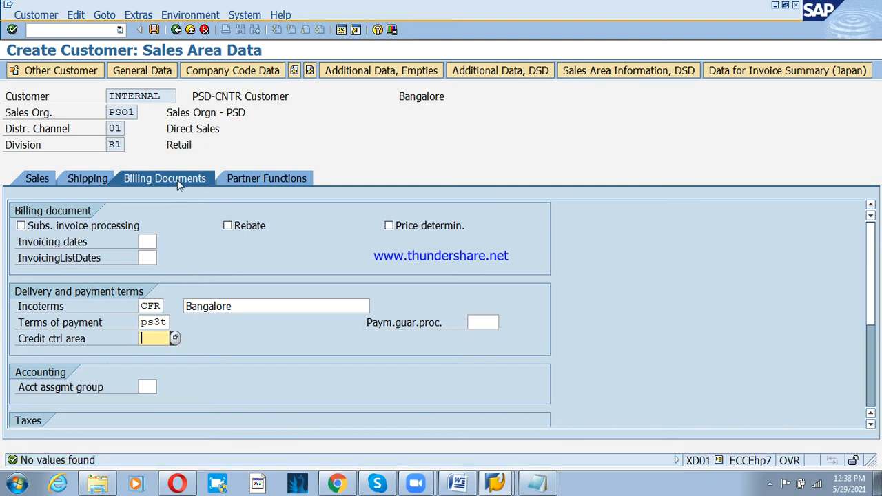
click(154, 30)
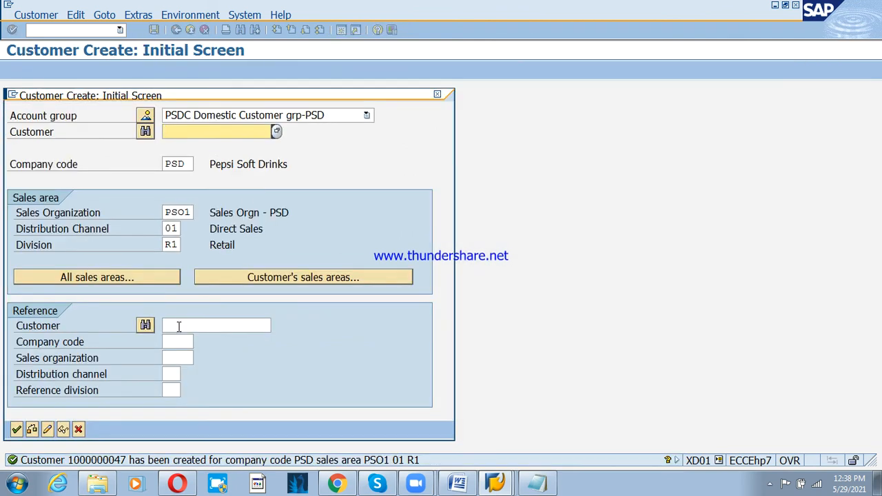
- Leave customer creation and open the new customer in XD02 at its PSO1 sales area data
click(78, 429)
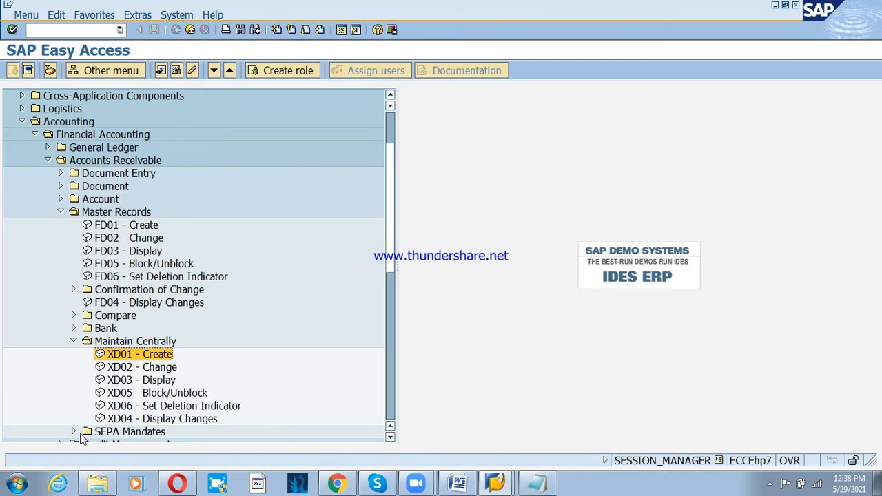
double_click(130, 367)
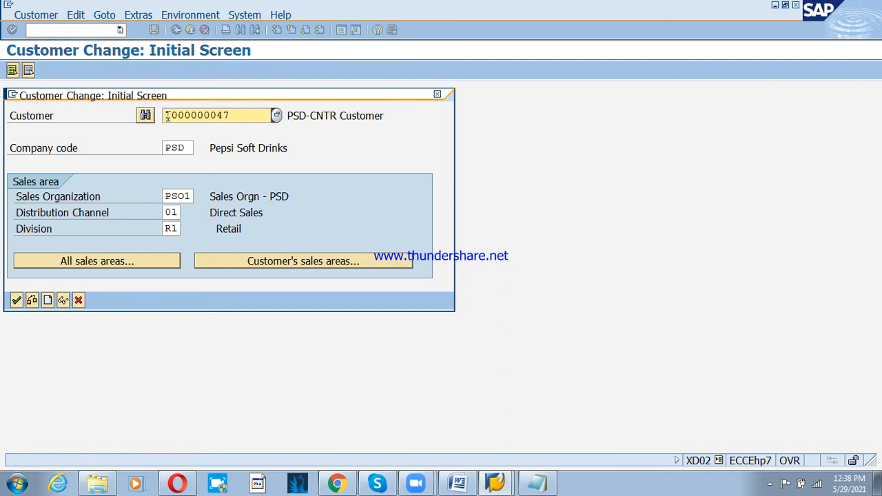
click(17, 301)
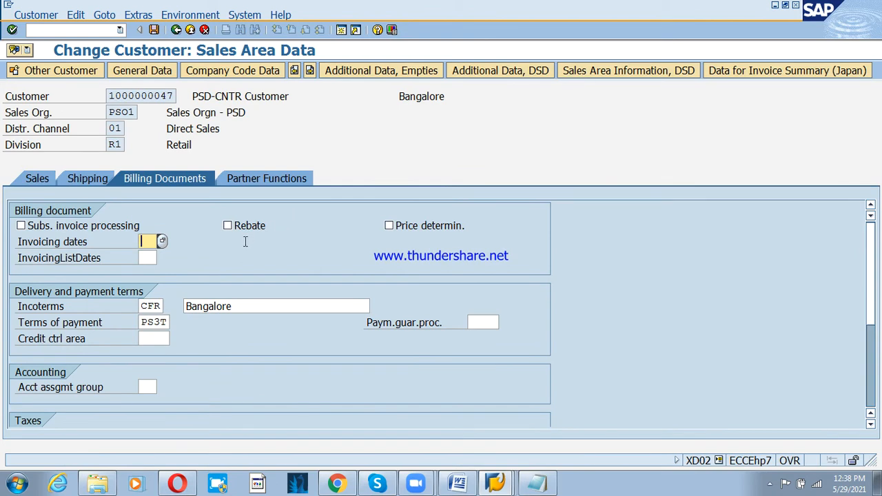
- Add sold-to party SP using the customer's own copied number in Partner Functions
click(256, 178)
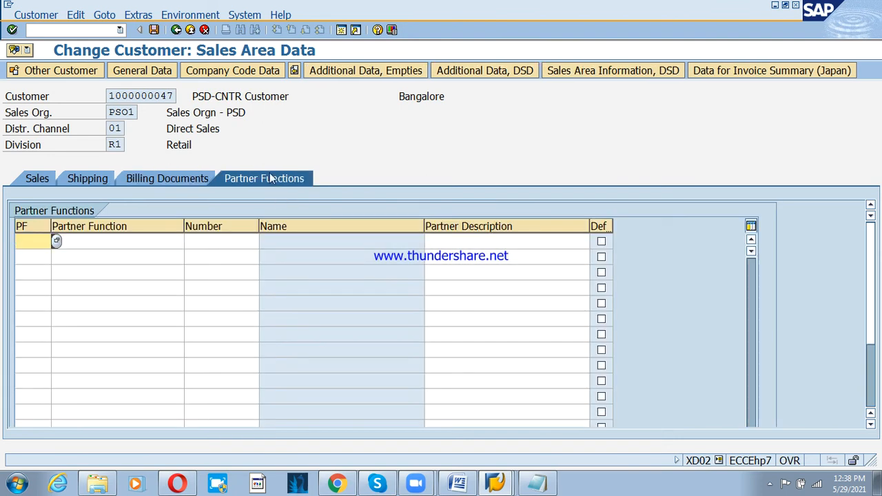
text(sp)
key(Tab)
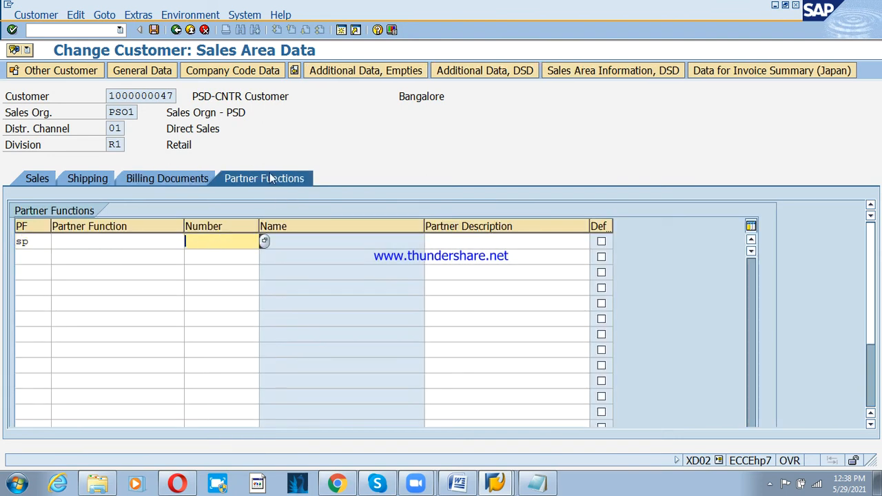
drag(108, 97, 194, 101)
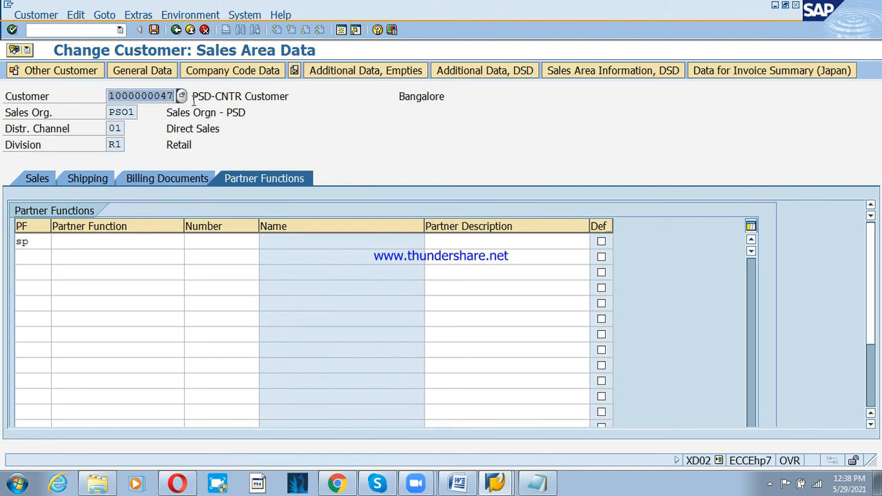
key(ctrl+c)
click(218, 242)
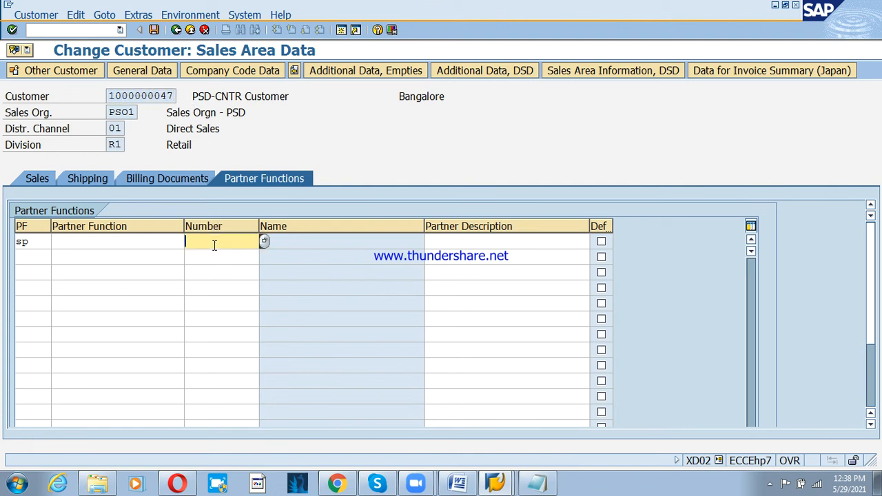
key(ctrl+v)
key(Return)
- Add ship-to party SH and bill-to party BP rows with the same customer number
click(35, 258)
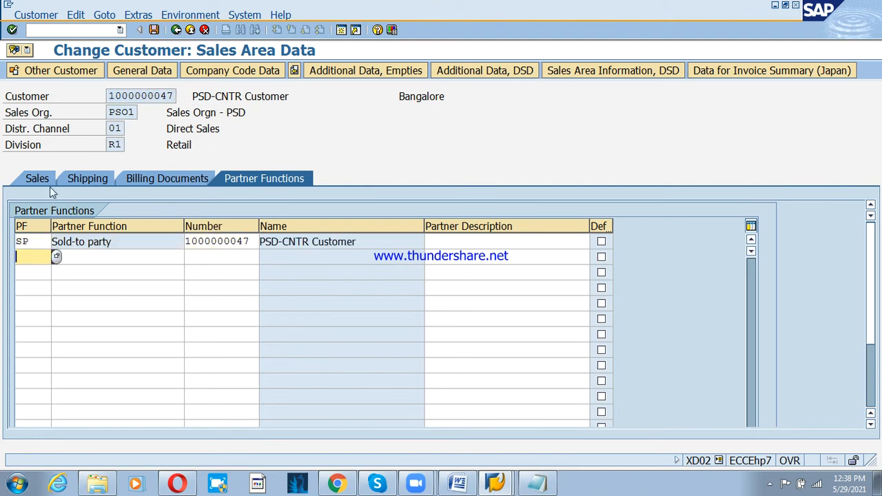
text(sh)
key(Tab)
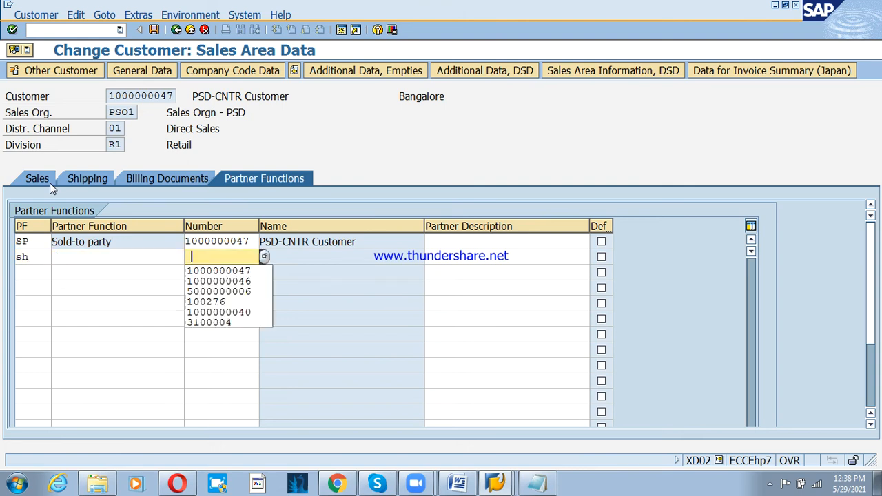
key(ctrl+v)
key(Return)
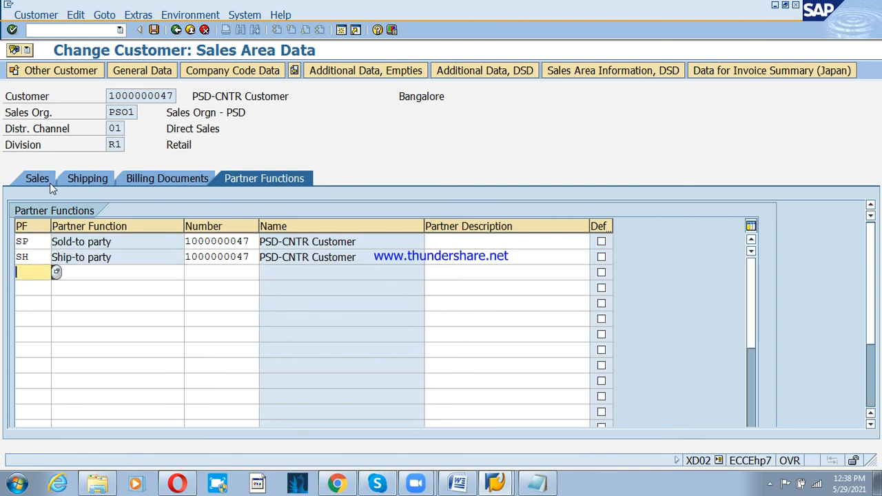
text(bp)
key(Tab)
key(ctrl+v)
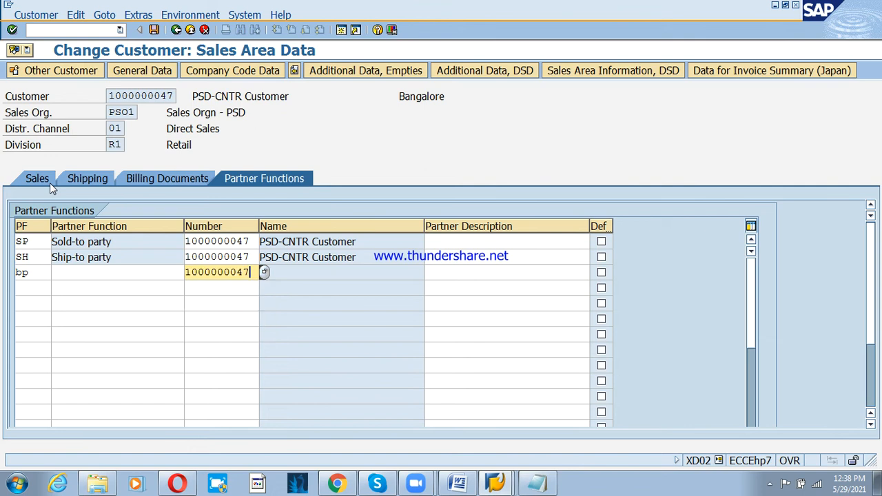
key(Return)
- Add payer PY with the same customer number, save the change and exit to Easy Access
text(py)
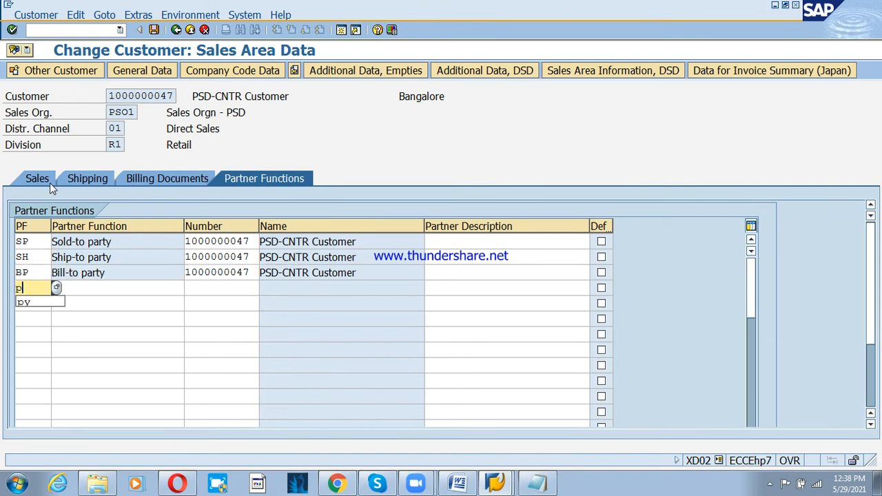
key(Tab)
key(ctrl+v)
key(Return)
key(ctrl+s)
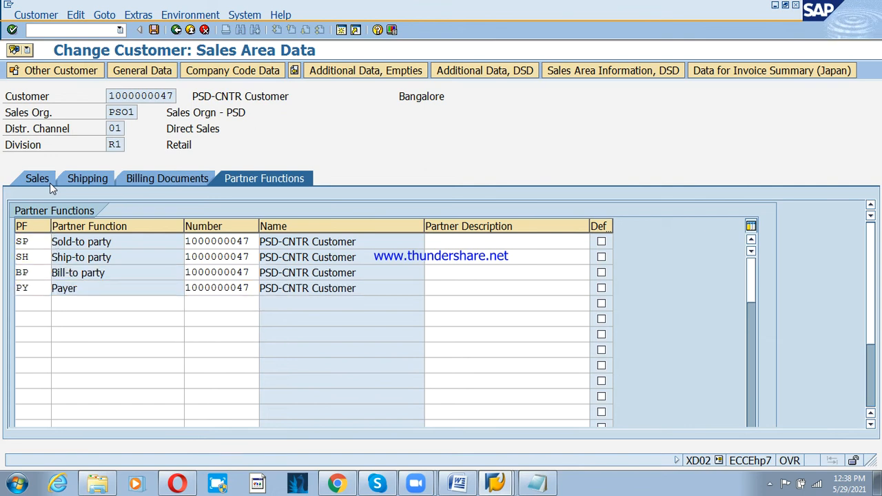
key(F3)
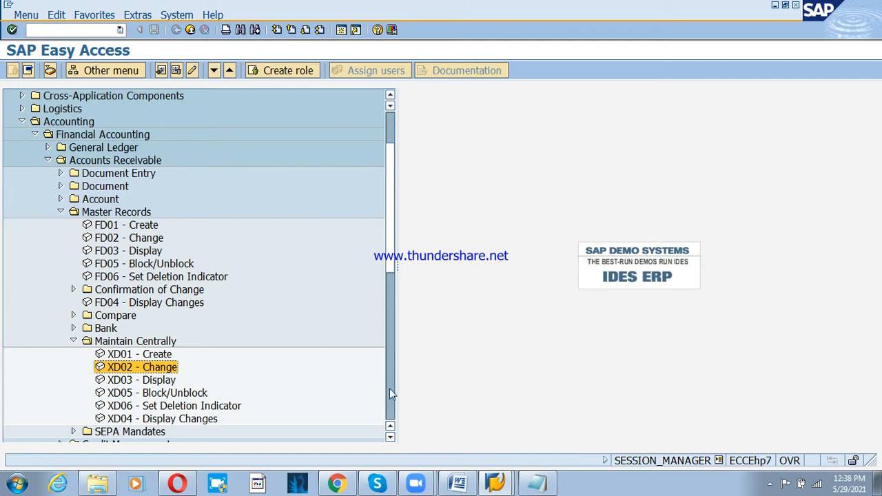
- Run Assign G/L Accounts under Sales and Distribution > Basic Functions > Account Assignment/Costing > Revenue Account Determination
click(501, 484)
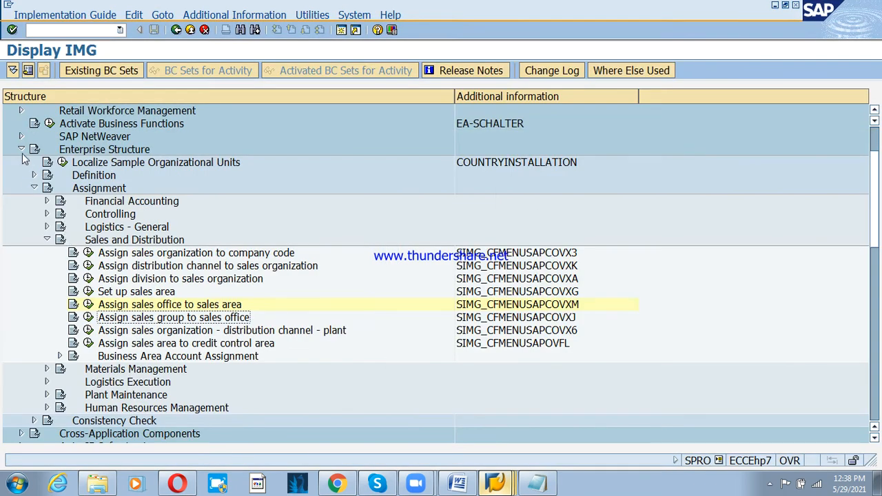
click(21, 150)
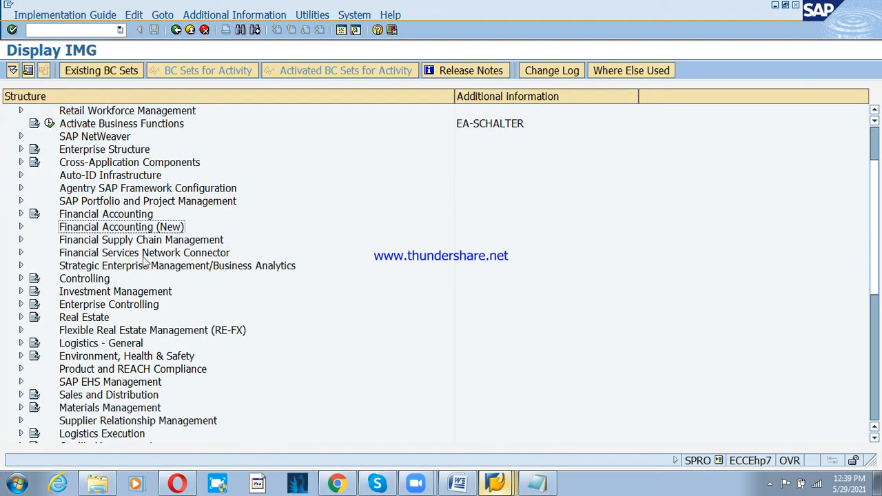
click(99, 398)
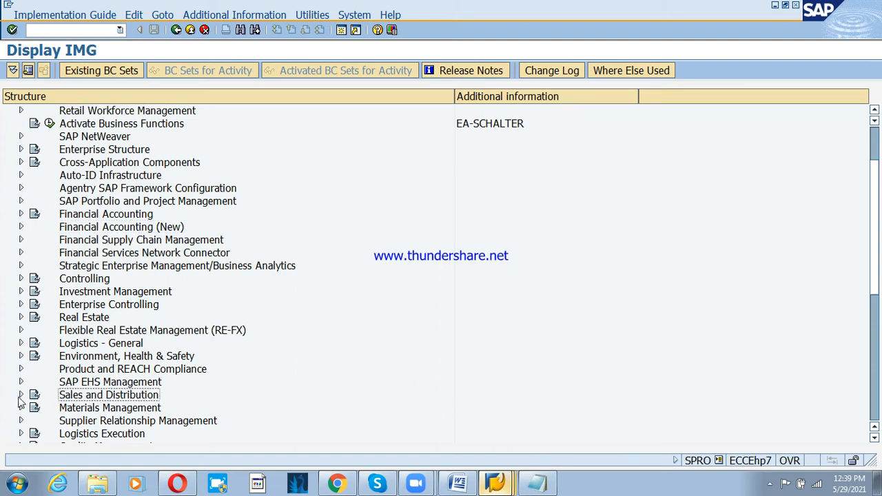
click(21, 397)
click(103, 192)
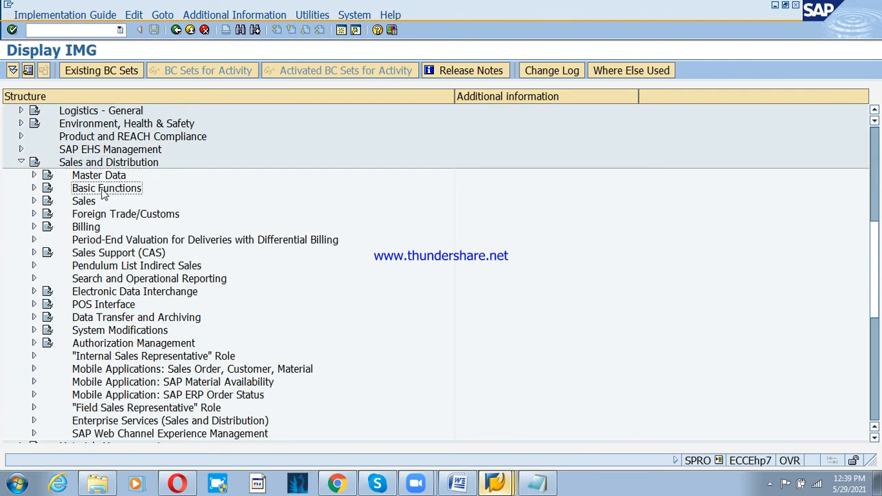
click(35, 190)
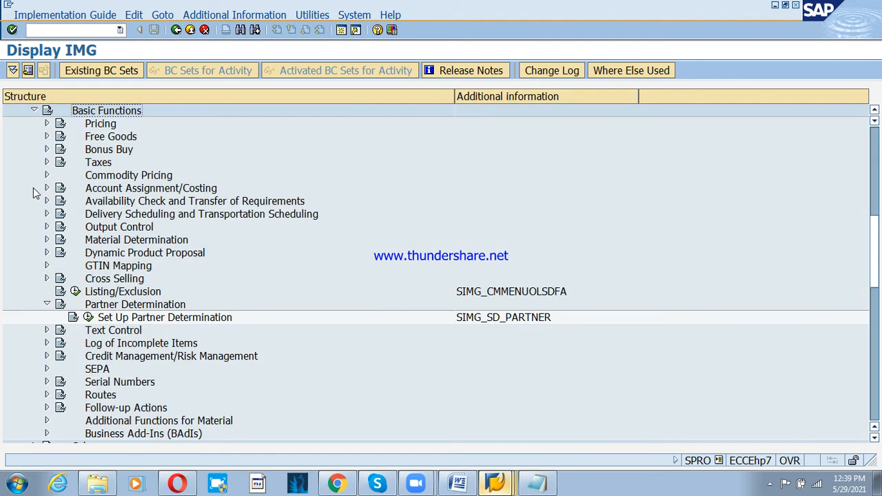
click(47, 304)
click(133, 193)
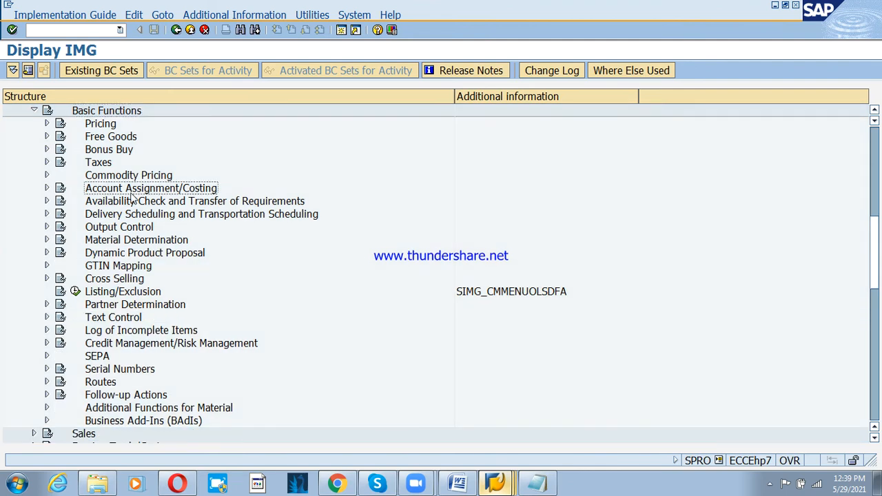
click(46, 191)
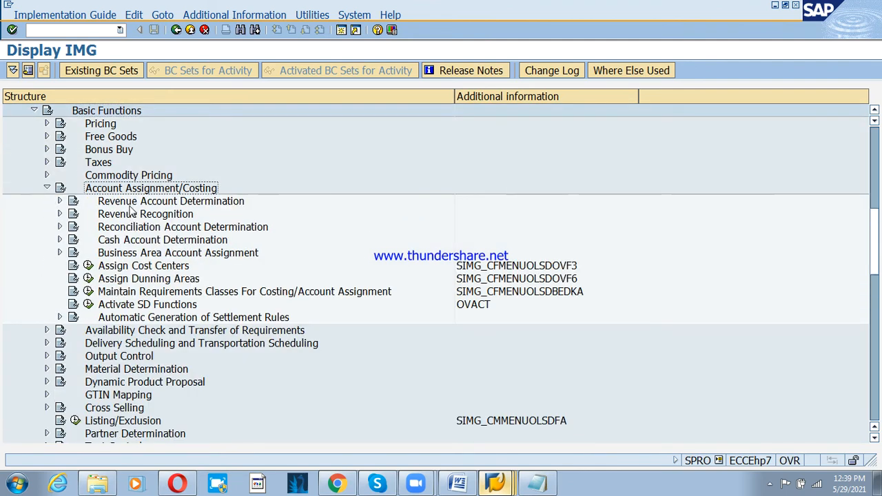
click(104, 204)
click(59, 202)
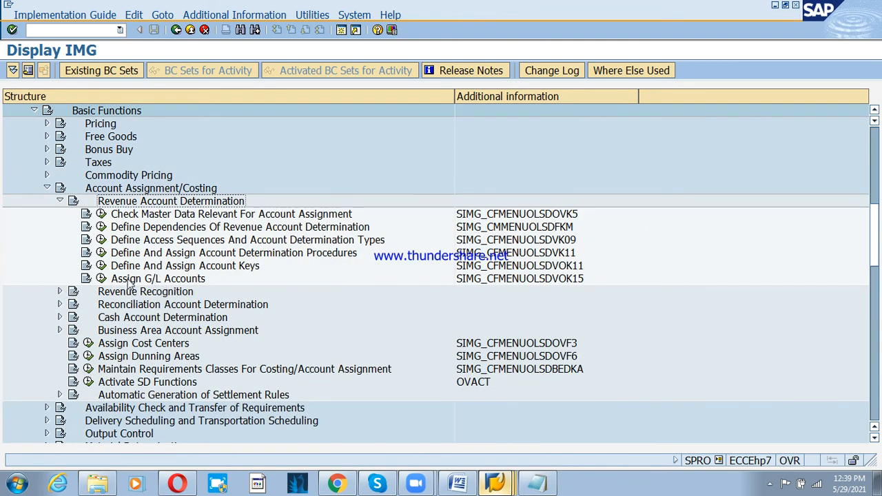
click(143, 279)
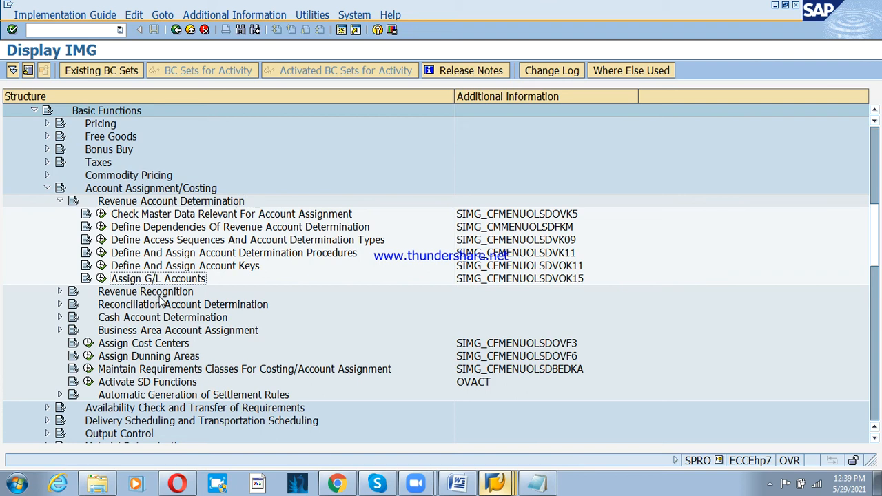
click(101, 279)
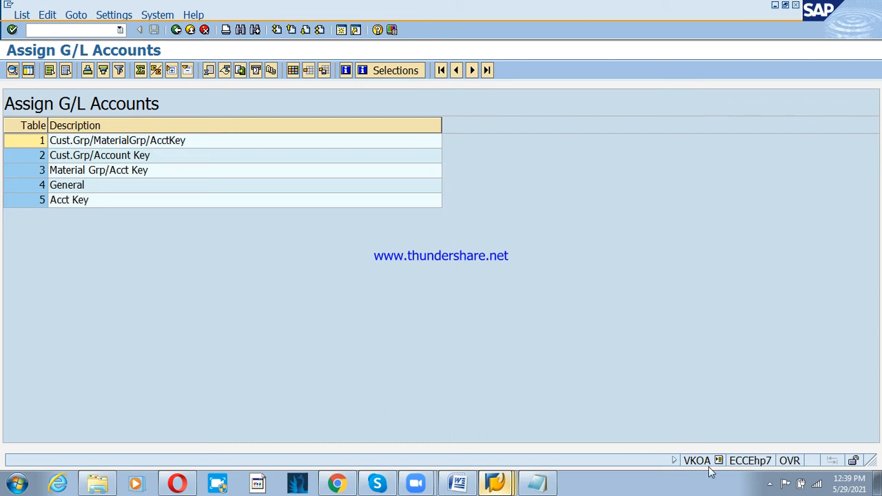
- Open the Cust.Grp/MaterialGrp/AcctKey table for new entries and set application V (Sales/Distribution)
double_click(76, 142)
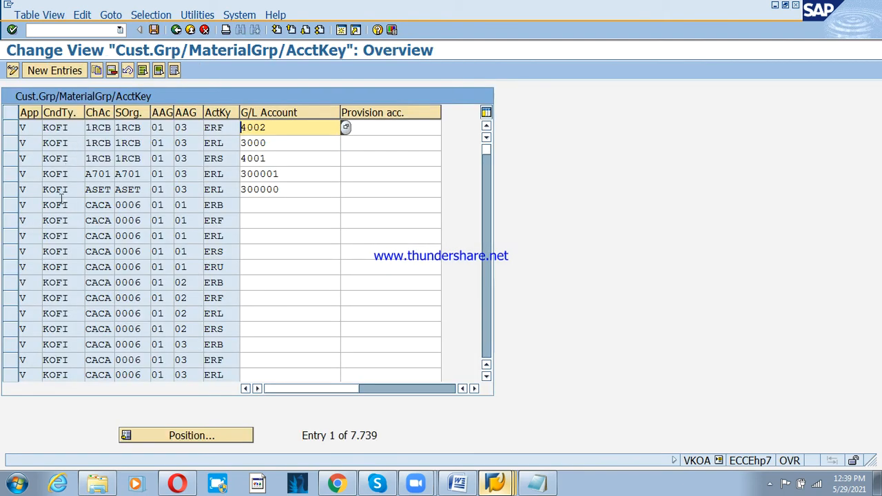
click(56, 72)
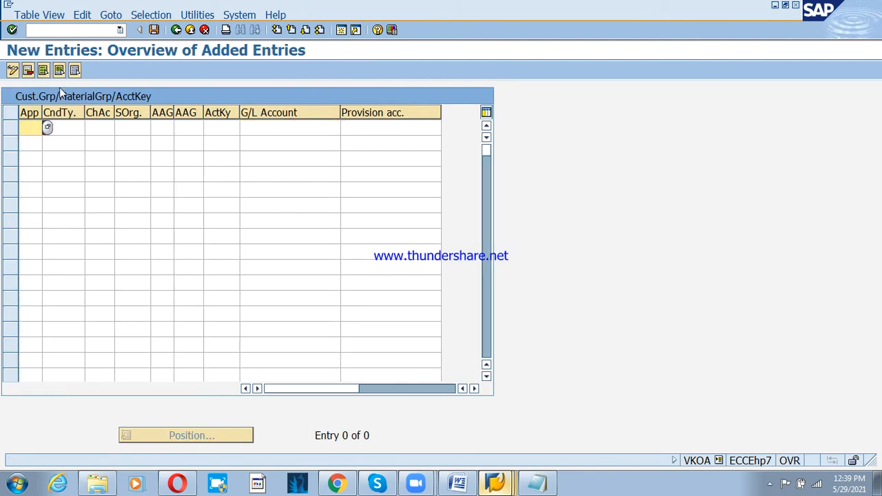
click(43, 126)
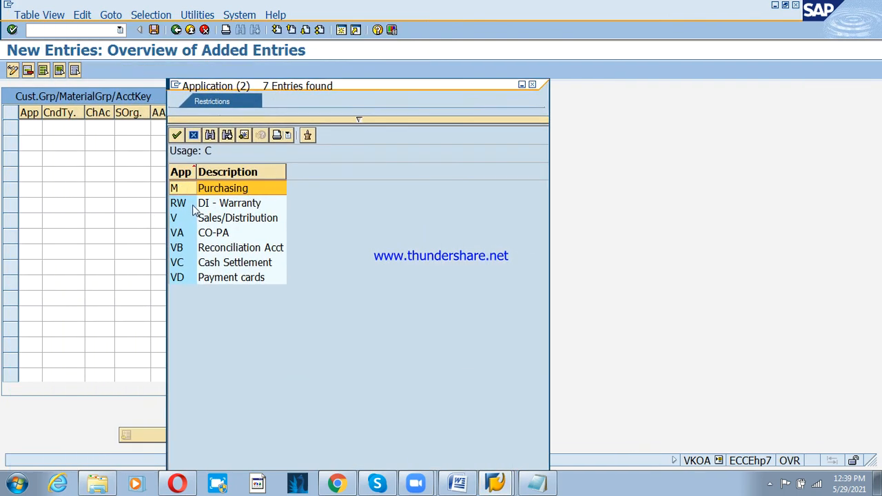
click(188, 207)
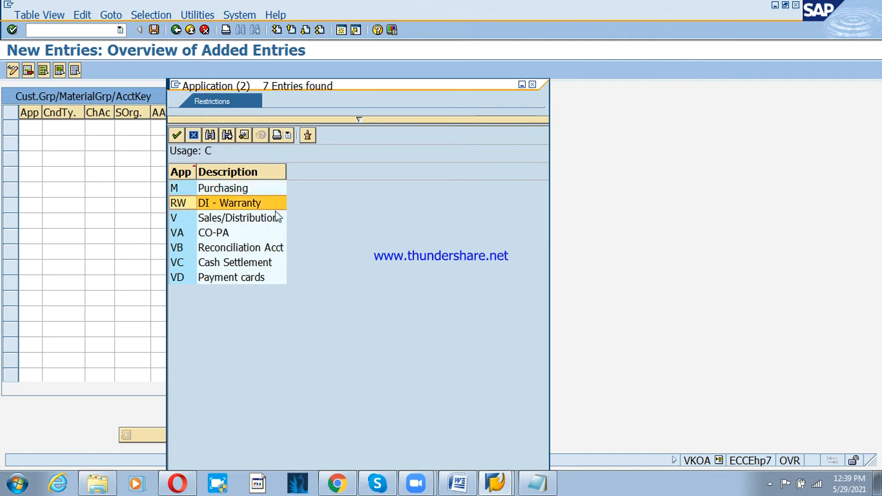
click(186, 217)
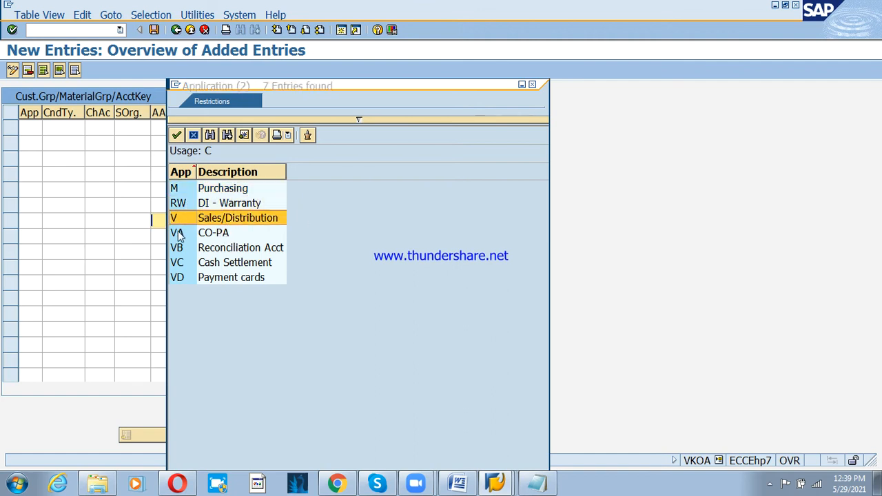
click(193, 234)
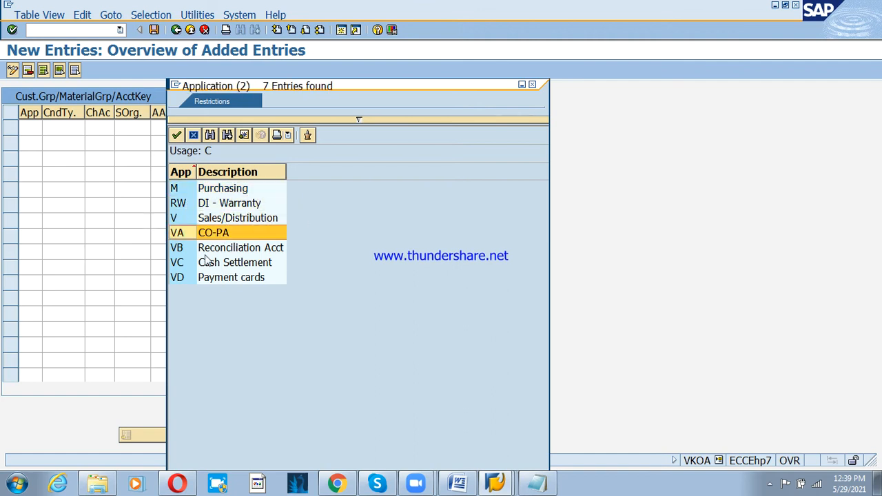
click(194, 219)
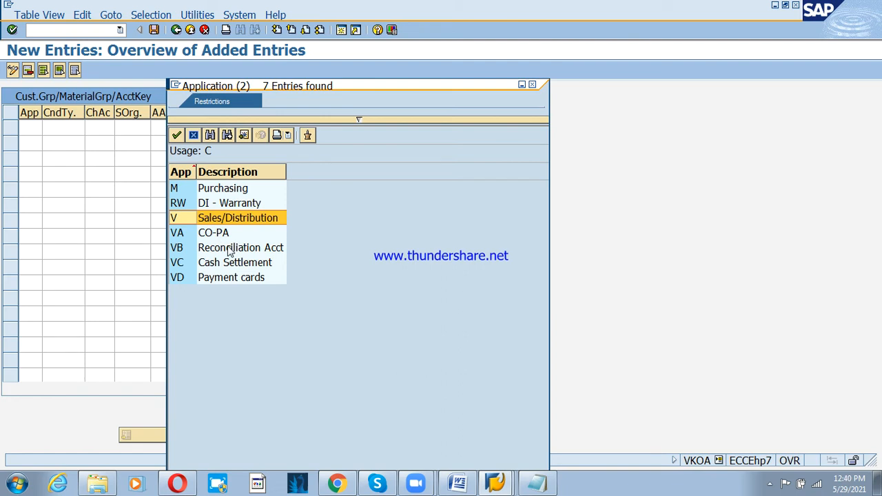
double_click(213, 222)
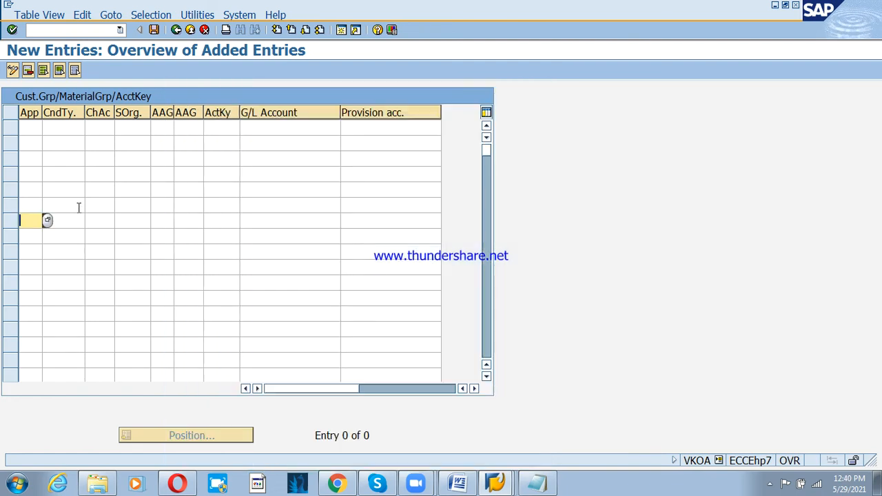
- Set the condition type to KOFI from the search help
key(Up)
key(Up)
key(Up)
key(Up)
key(Up)
key(Up)
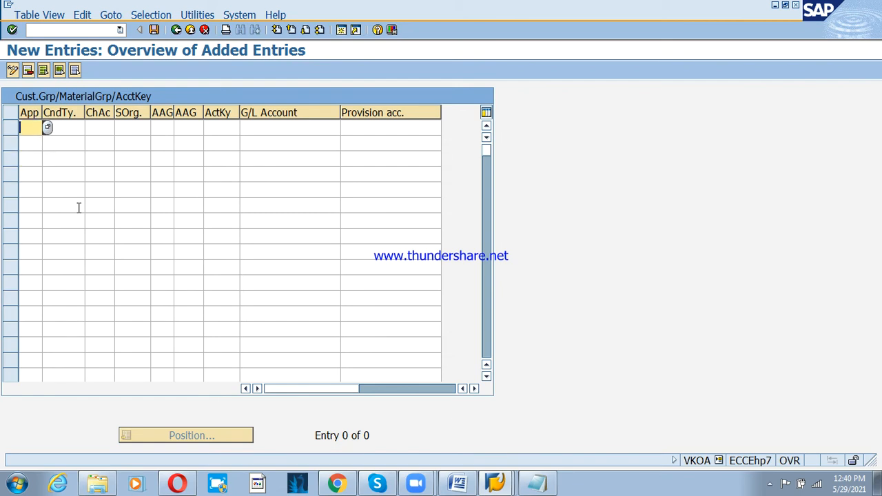
key(Tab)
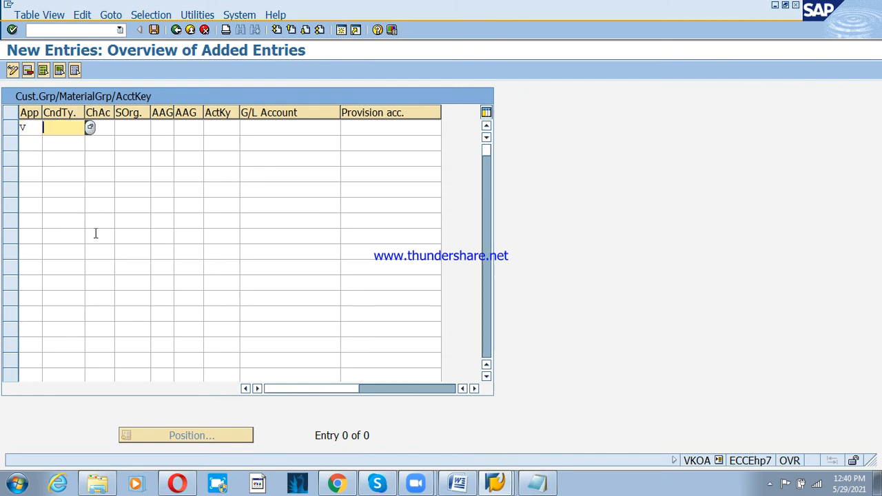
click(89, 131)
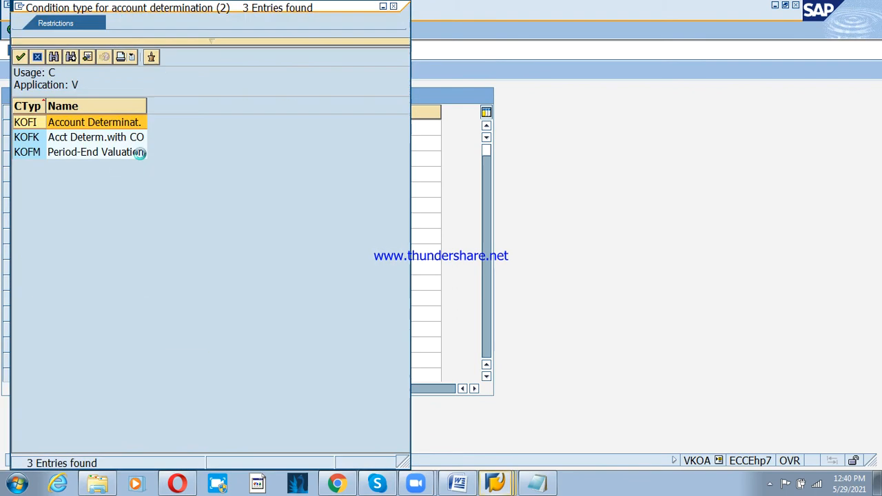
double_click(91, 123)
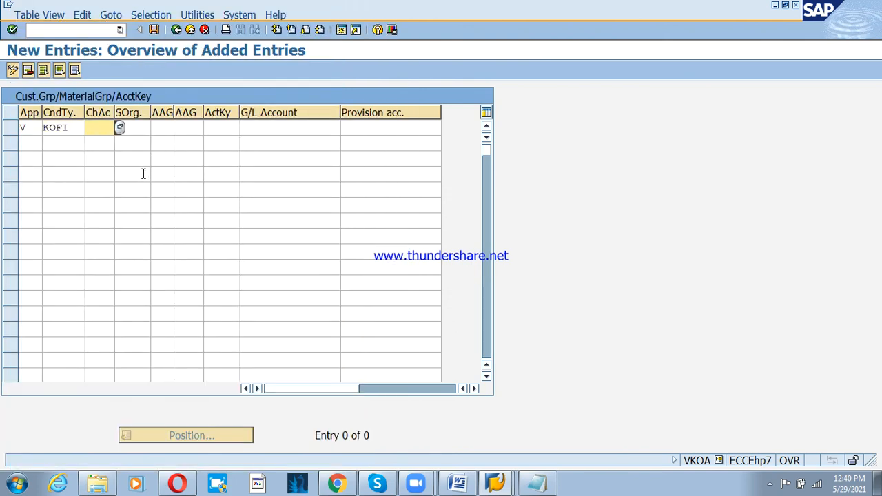
- Choose chart of accounts PSCA and enter sales organisation PSO1
click(120, 128)
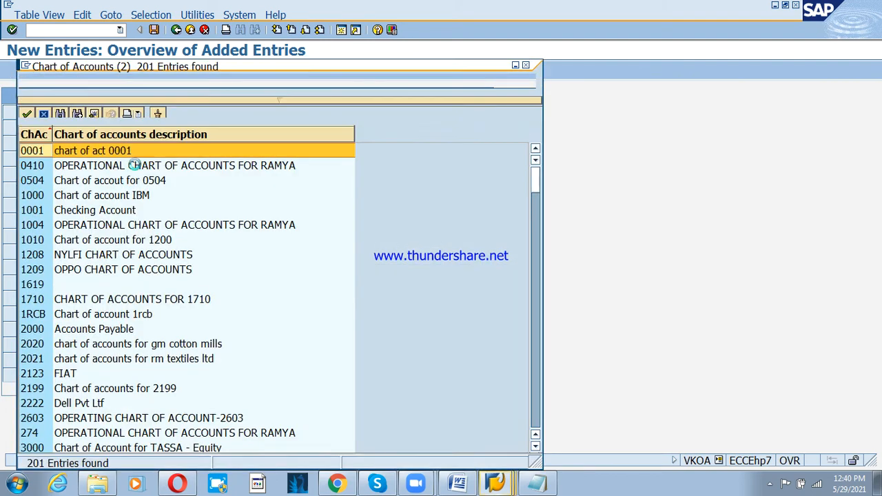
scroll(82, 327, down, 14)
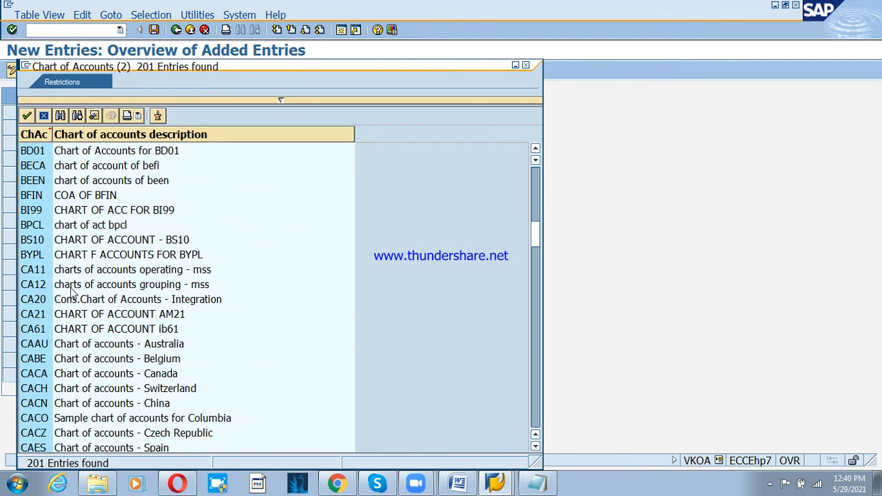
scroll(63, 288, down, 10)
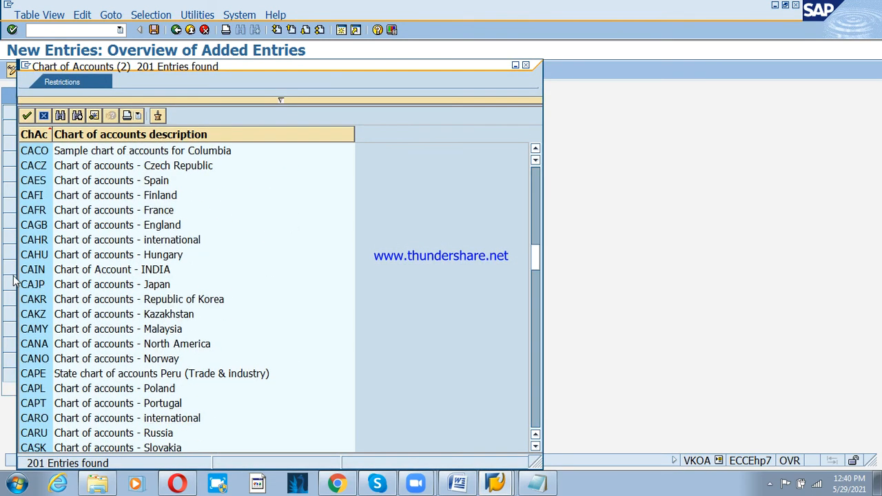
scroll(96, 291, down, 10)
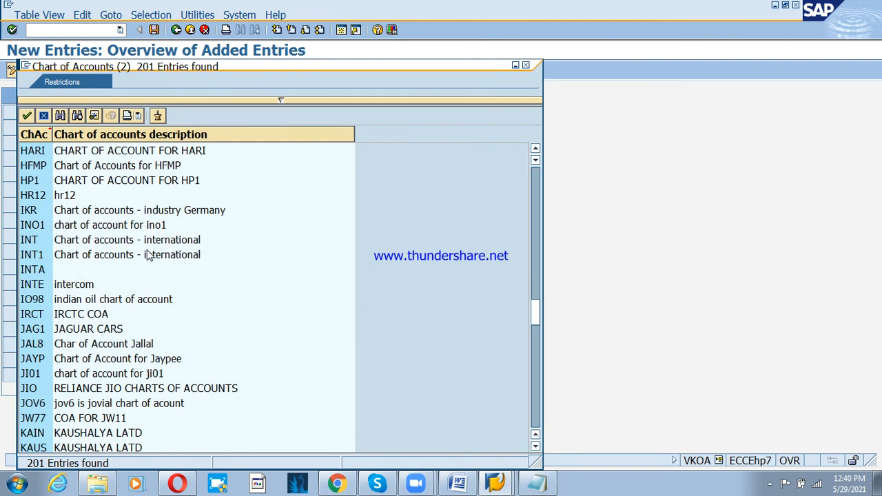
scroll(122, 237, down, 12)
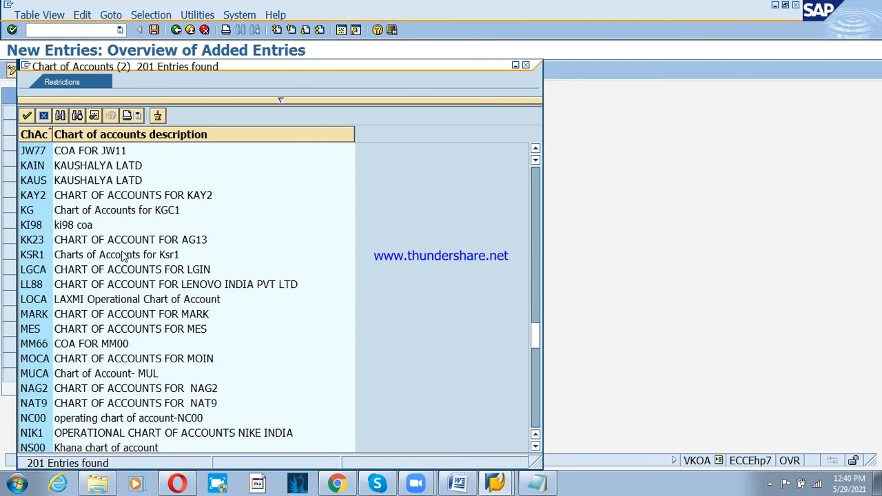
scroll(112, 274, down, 5)
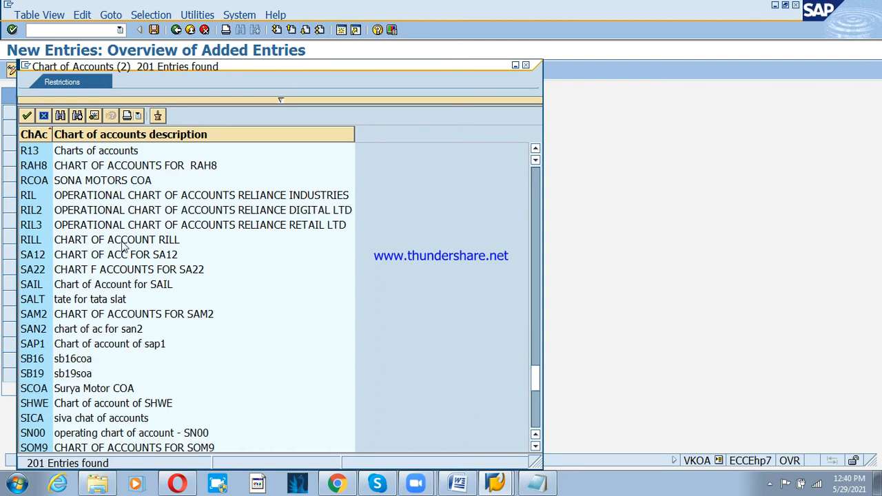
click(38, 197)
scroll(42, 207, up, 3)
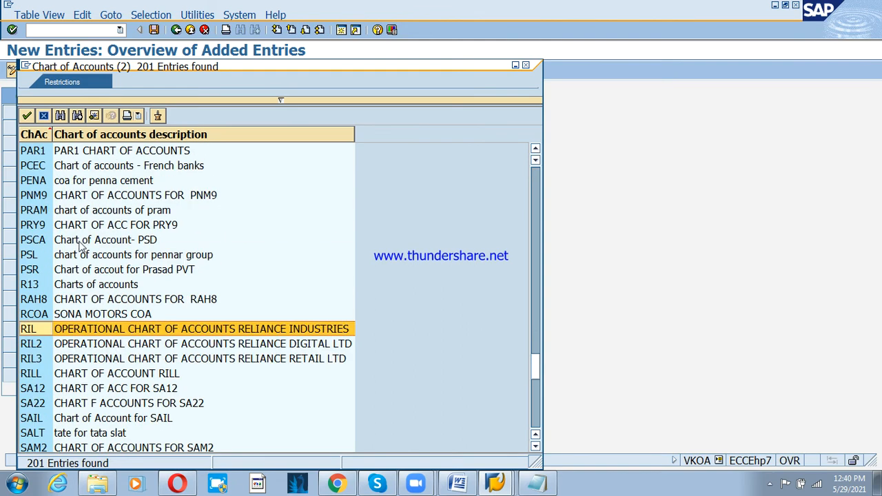
double_click(44, 238)
key(Tab)
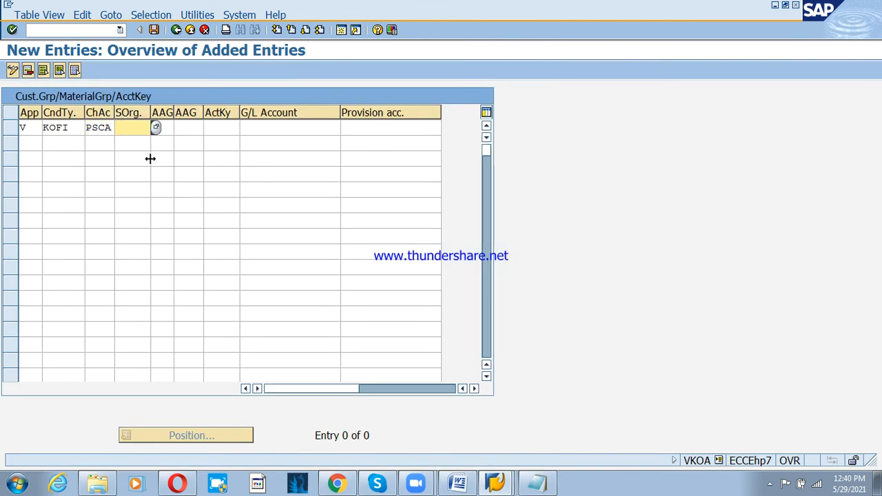
text(PSO)
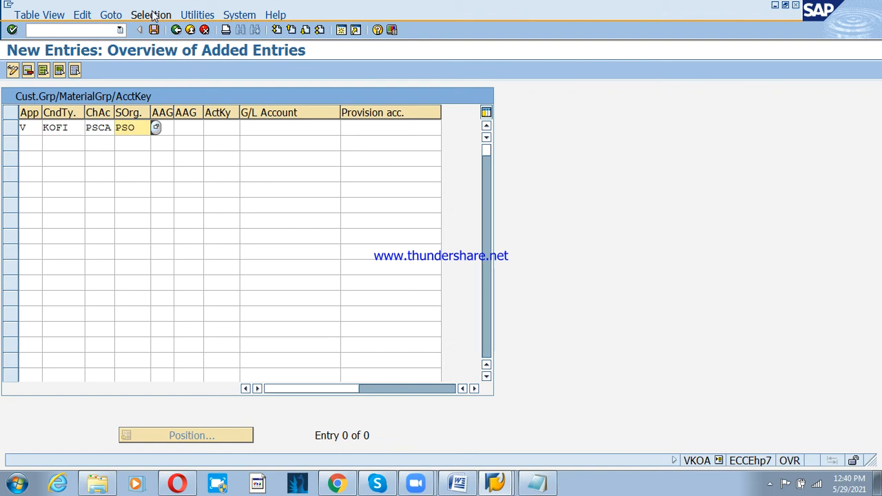
text(1)
key(Tab)
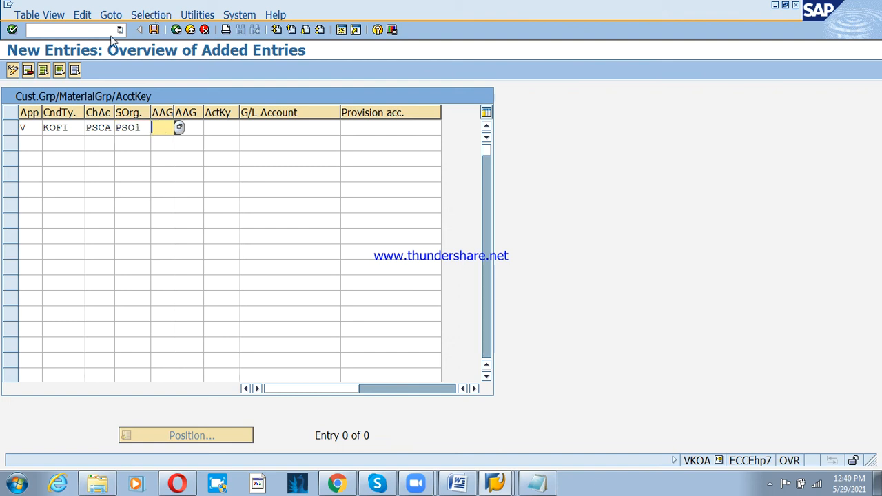
- Pick customer group 01 Domestic revenues and material group 03 Finished goods
drag(174, 113, 180, 107)
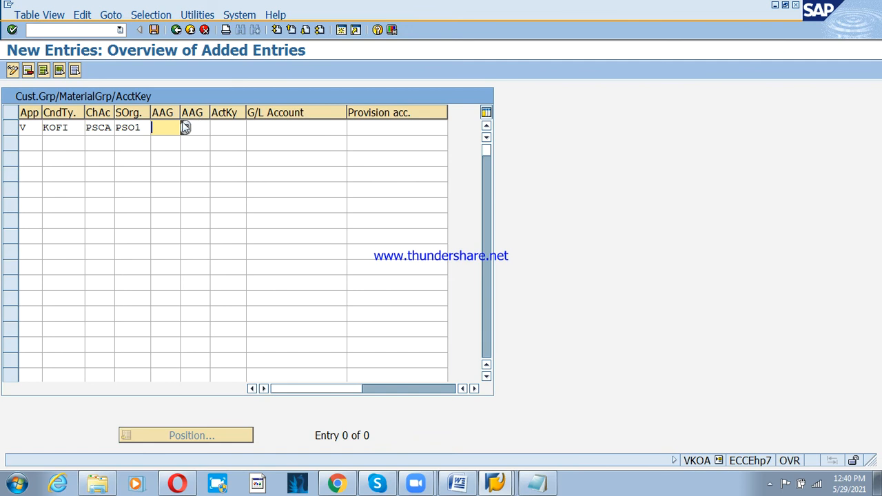
click(185, 129)
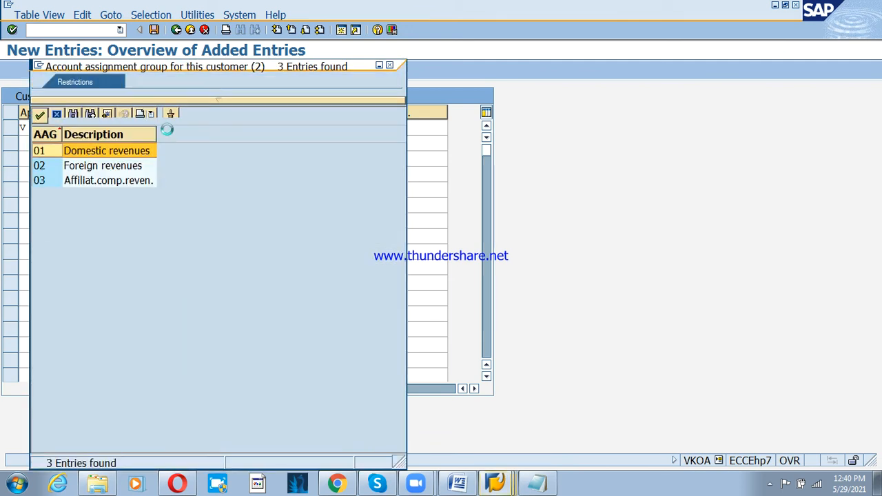
drag(157, 66, 479, 108)
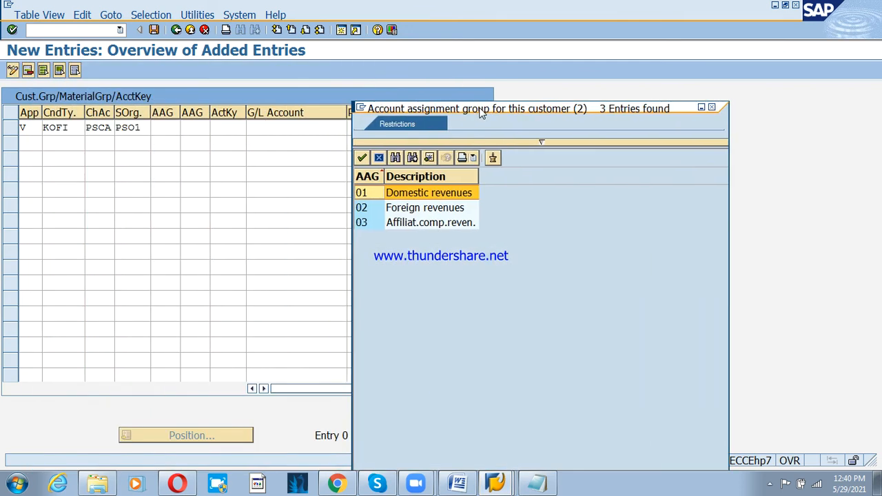
double_click(425, 195)
key(Tab)
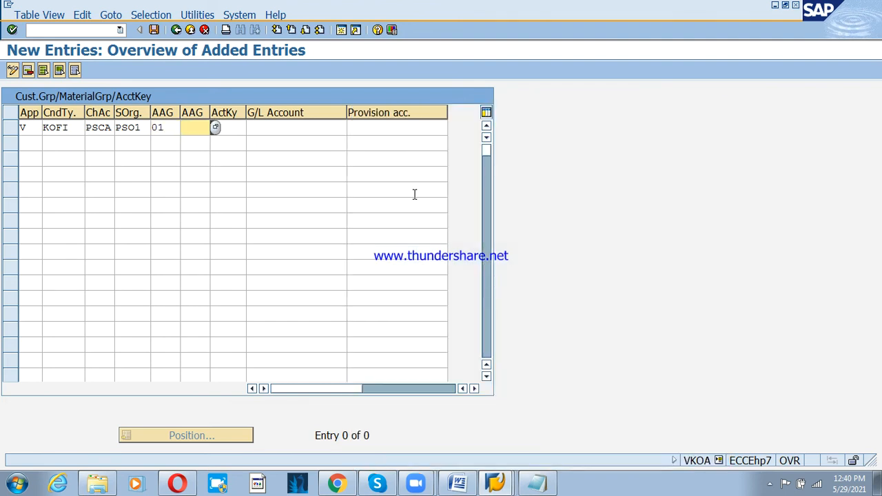
click(215, 129)
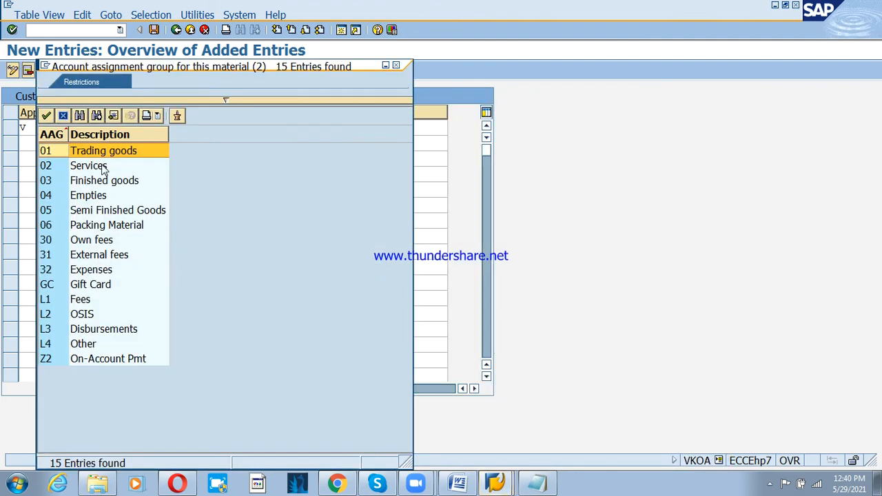
click(101, 183)
double_click(112, 184)
key(Tab)
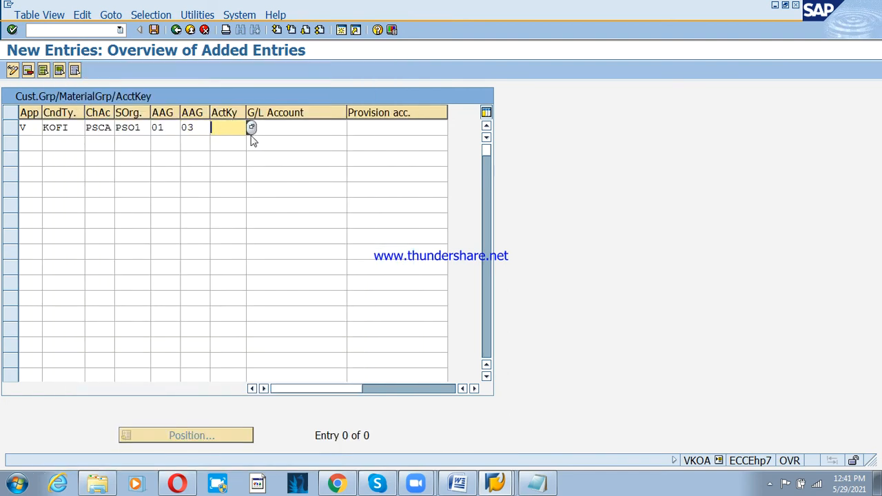
- Select account key ERL Sales revenues from the list
click(251, 128)
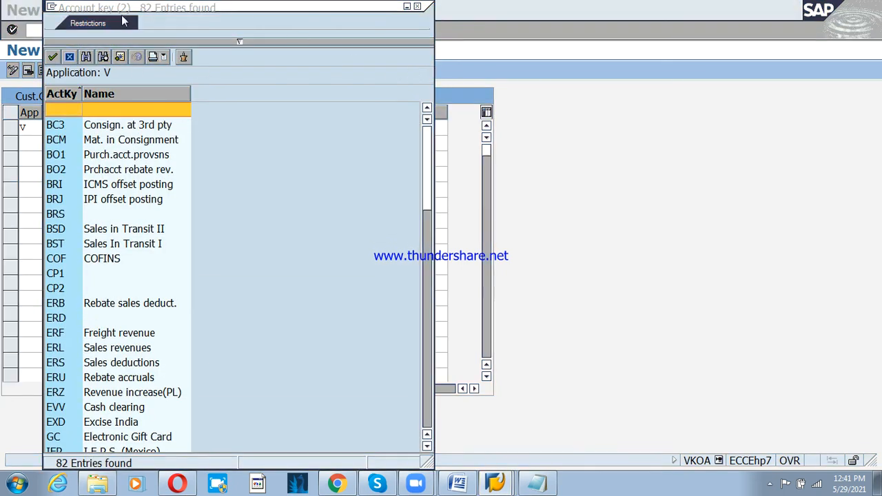
drag(120, 10, 488, 112)
click(425, 269)
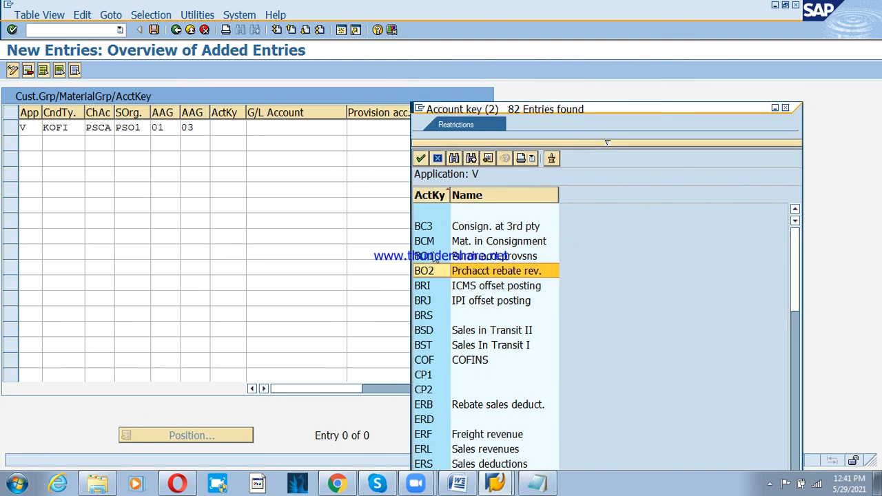
scroll(448, 414, down, 3)
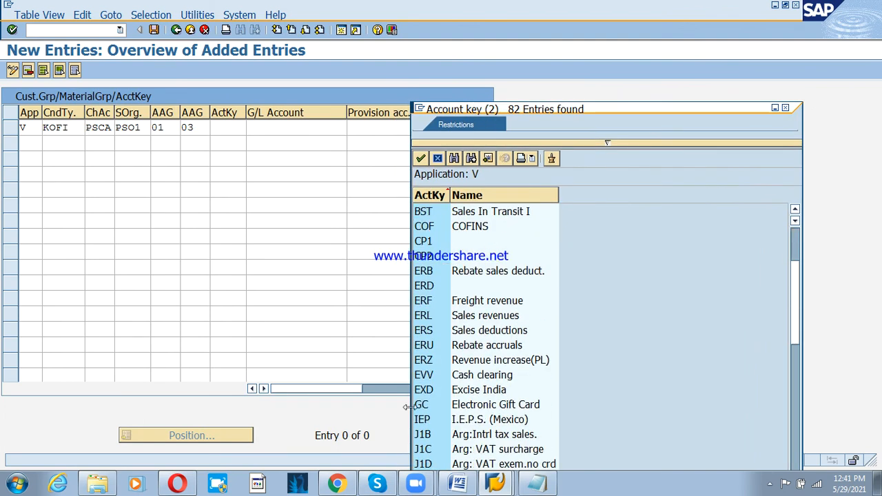
click(445, 321)
double_click(445, 321)
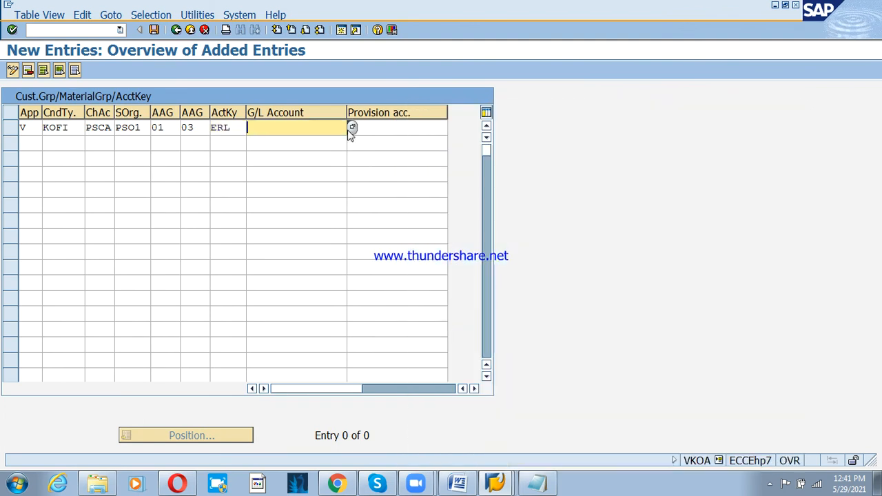
- Search G/L accounts with 3000* and assign 300000 Sales Revenue A/c
click(356, 134)
key(F4)
text(3)
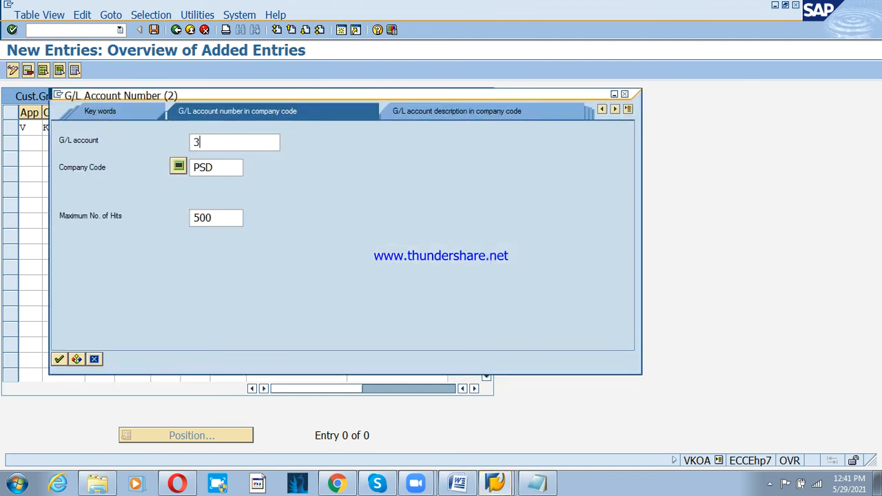
text(000*)
key(Return)
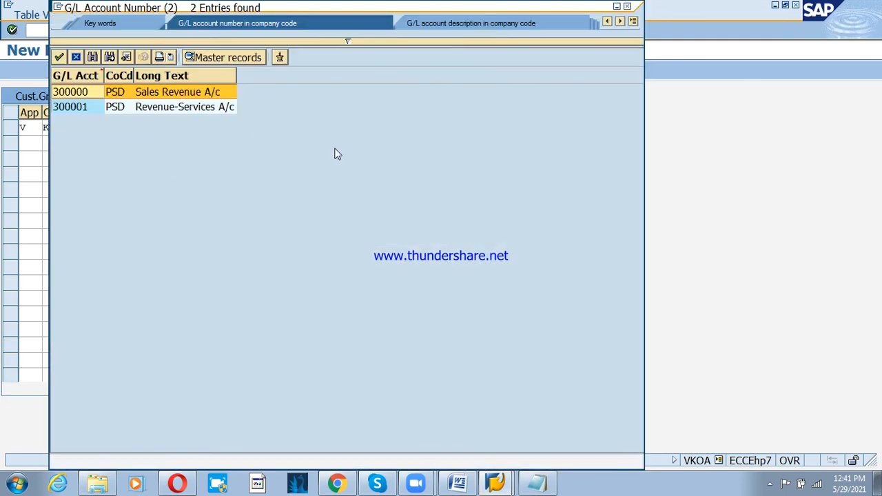
double_click(116, 95)
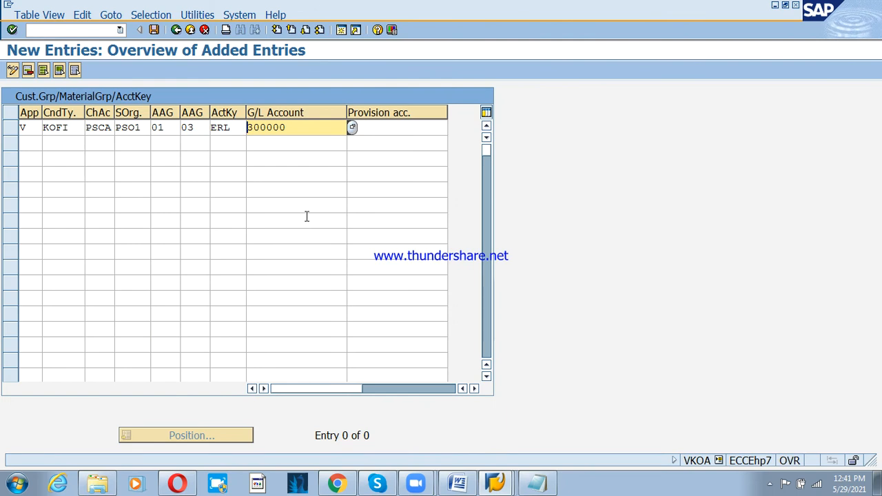
double_click(307, 217)
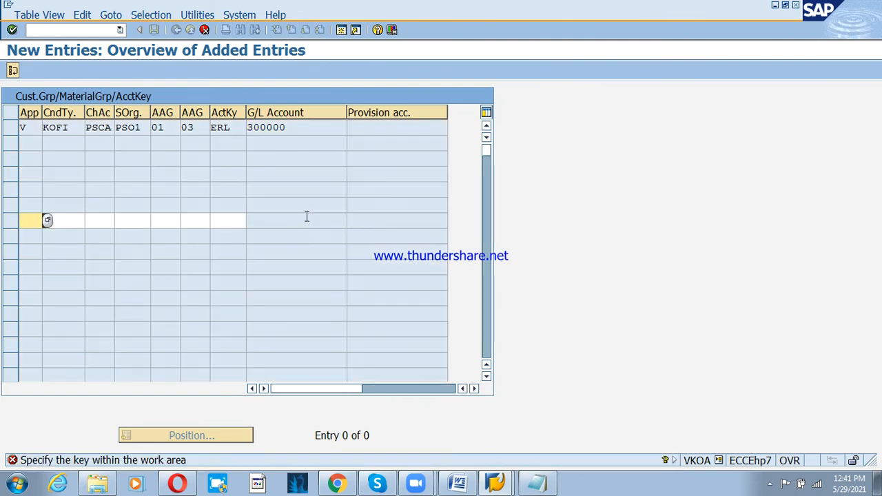
- Discard the empty error row and start row 2 with V, KOFI, PSCA and PSO1
key(F12)
key(Return)
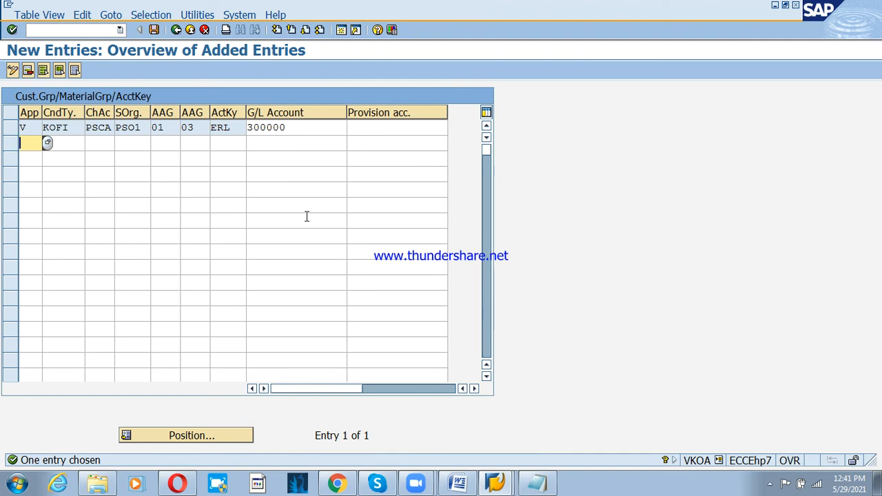
text(V)
key(Tab)
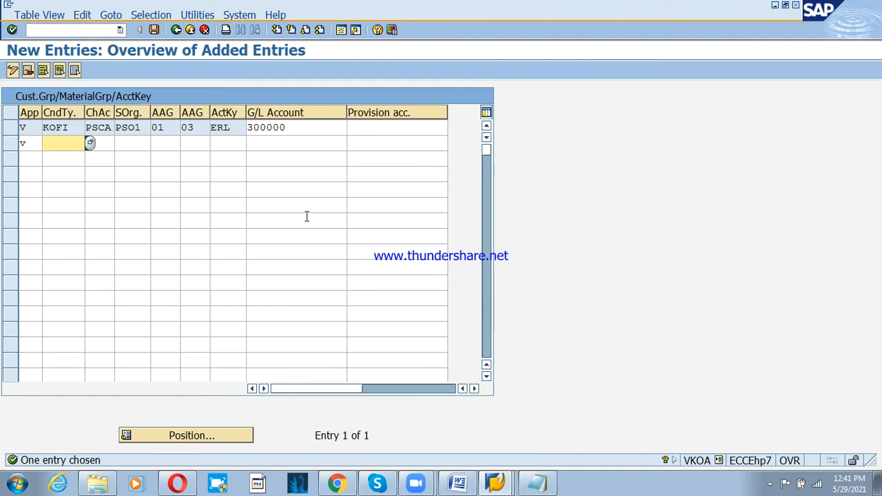
text(ko)
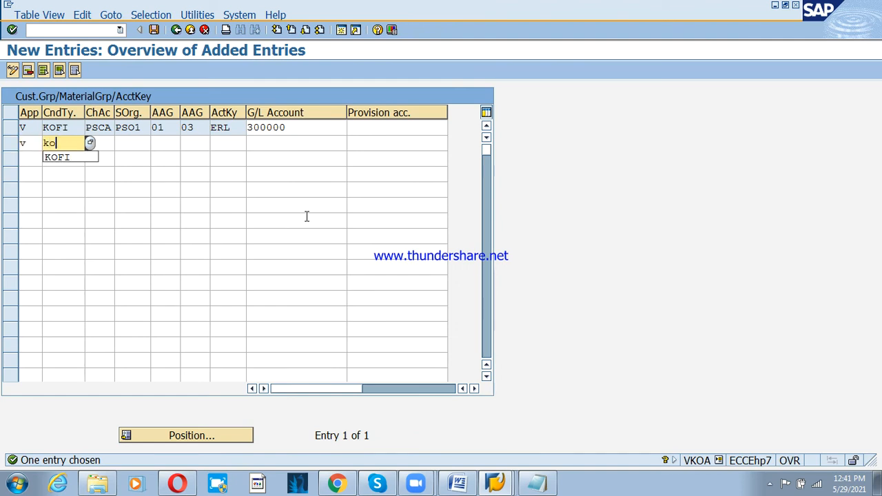
key(Down)
key(Tab)
text(psca)
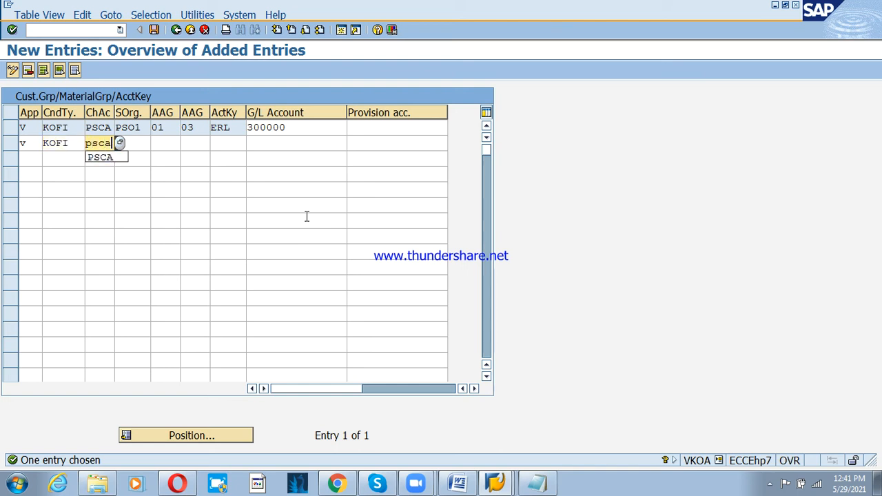
key(Tab)
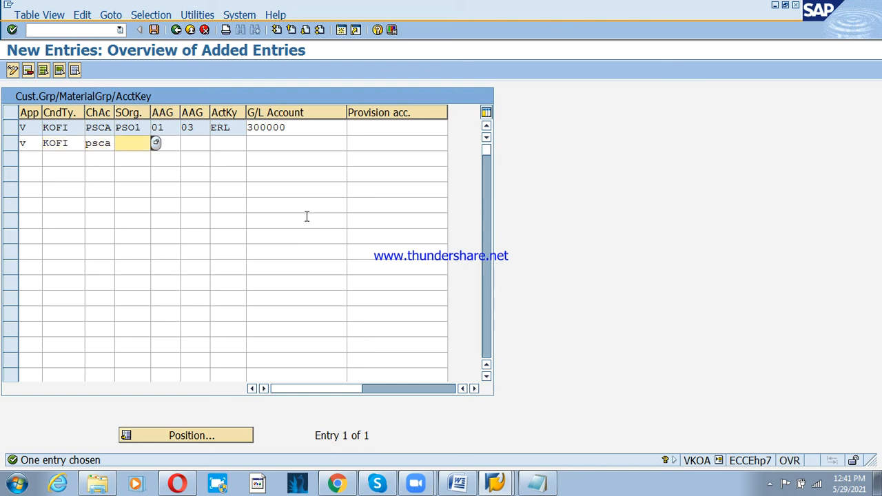
text(pso1)
key(Tab)
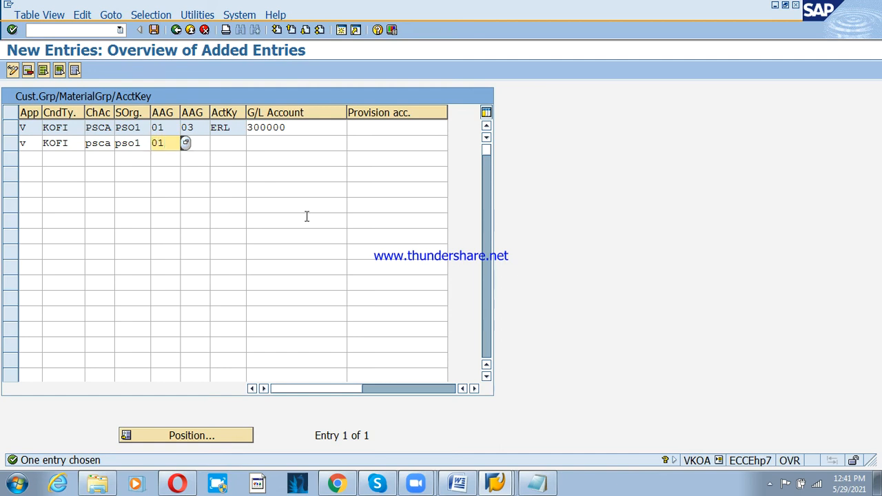
- Give row 2 groups 01 and 01, account key ERL and G/L account 300000, then confirm
key(Tab)
key(F4)
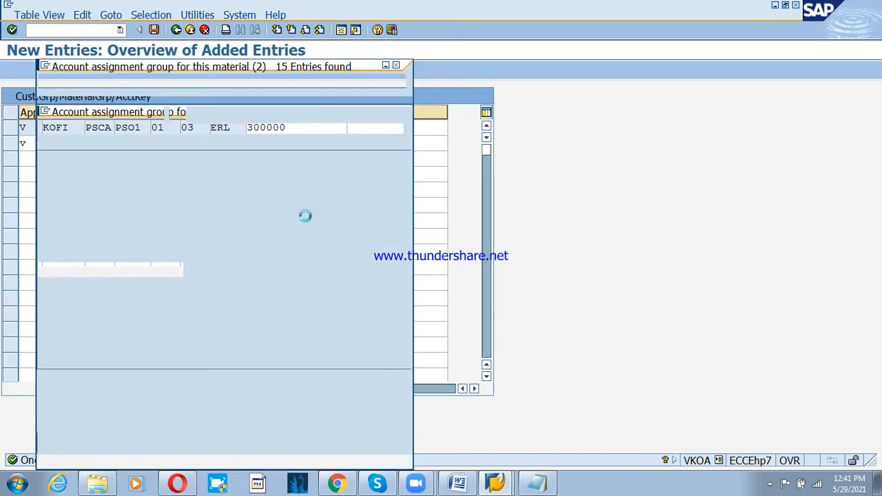
key(Return)
key(Tab)
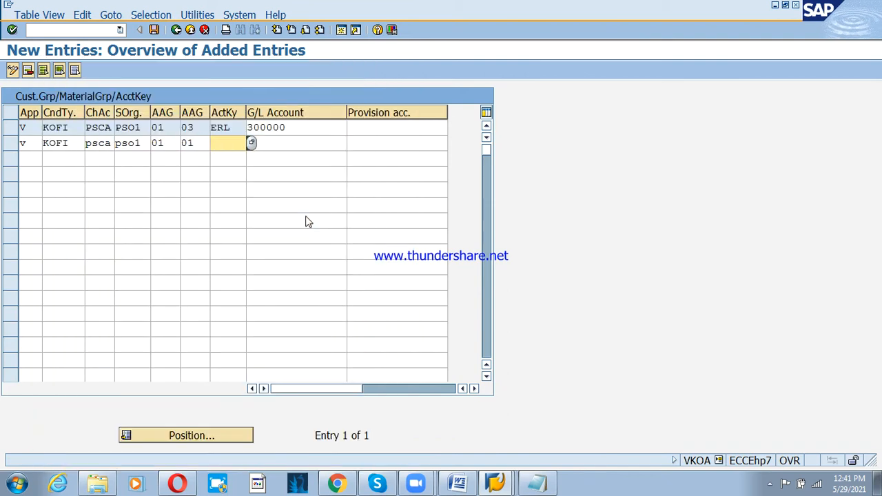
text(ERL)
key(Tab)
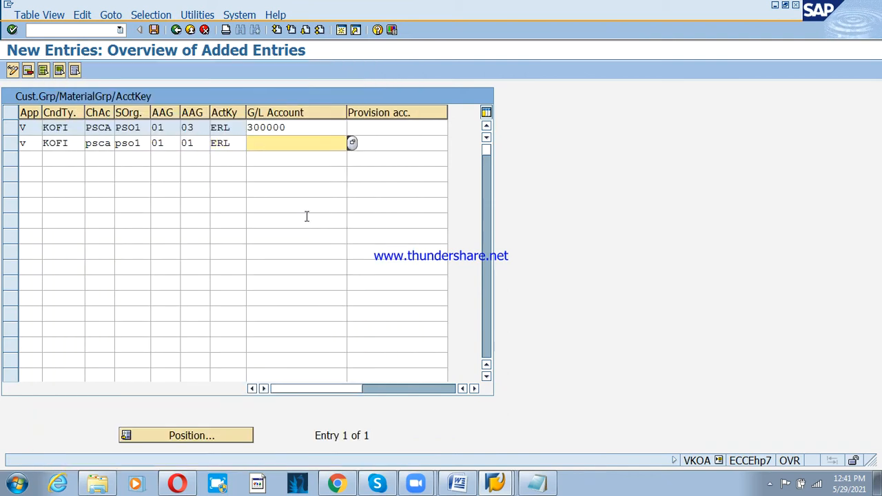
text(300000)
click(289, 128)
click(182, 143)
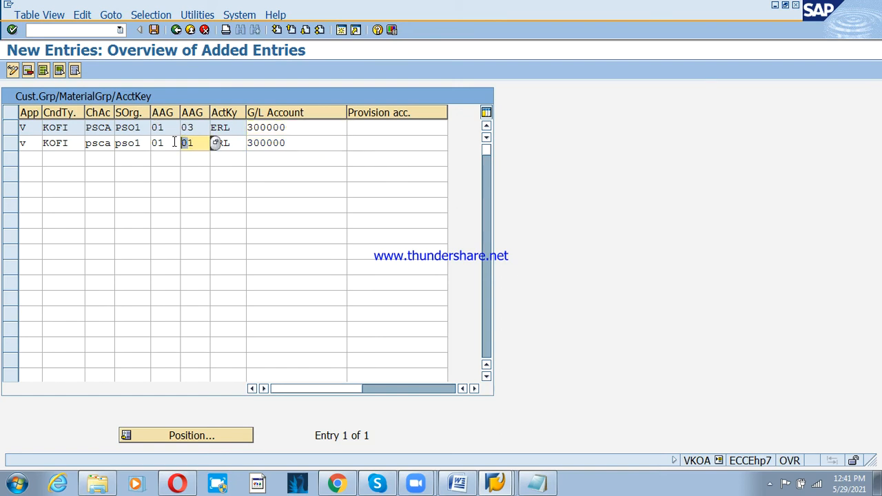
click(189, 142)
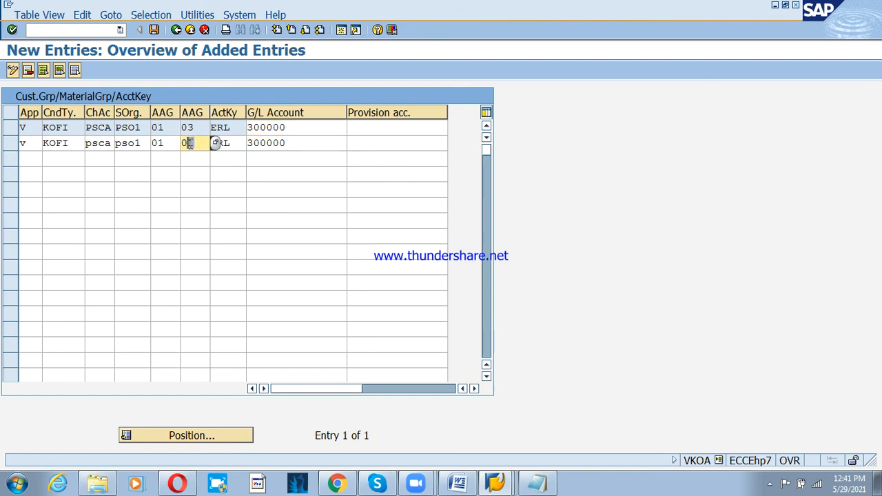
click(302, 143)
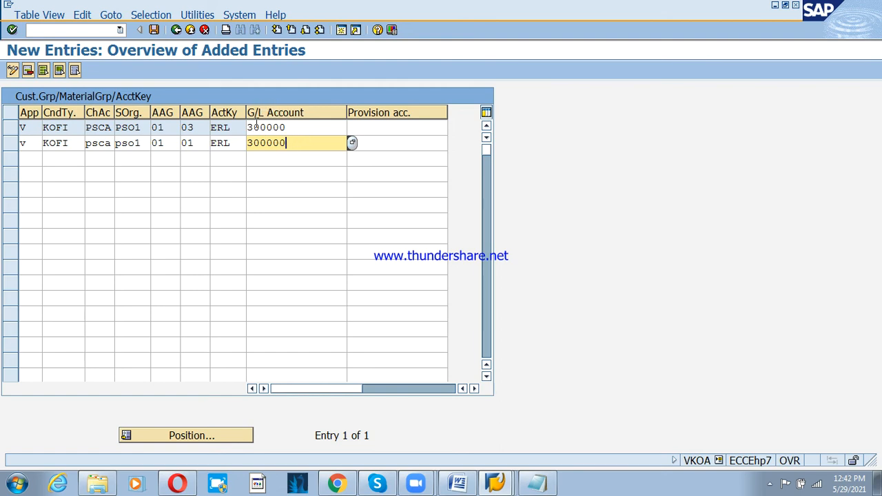
key(Return)
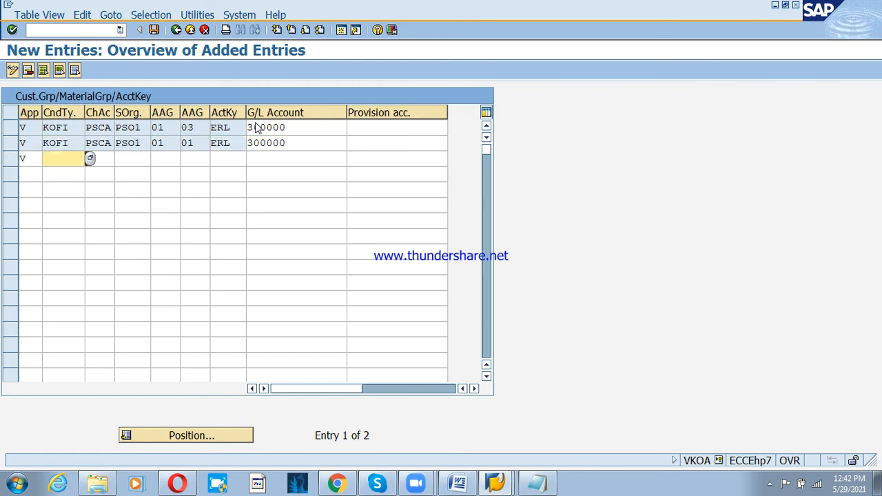
- Enter KOFI, PSCA and PSO1 in the third row
text(KOFI)
key(Tab)
text(P)
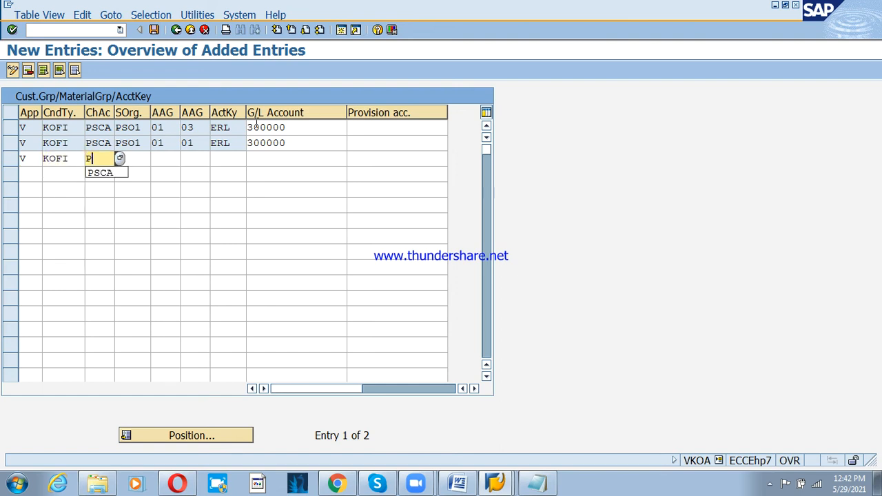
text(SCA)
key(Tab)
text(P)
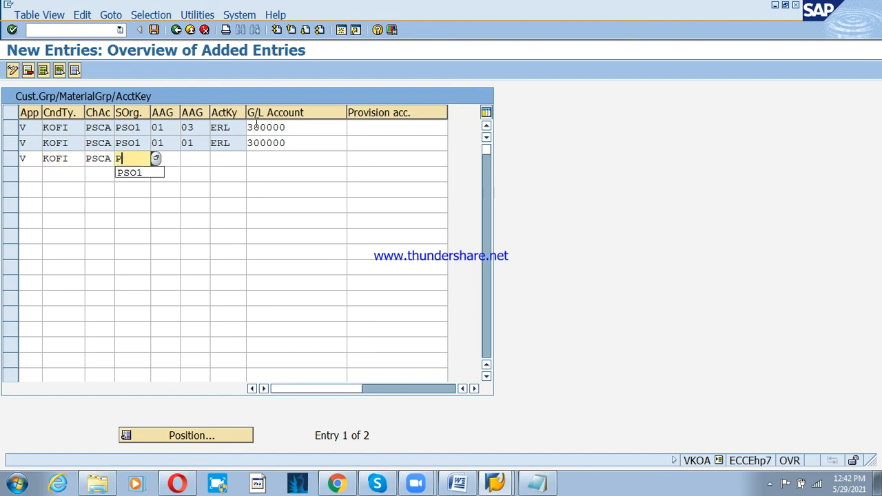
text(SO1)
key(Tab)
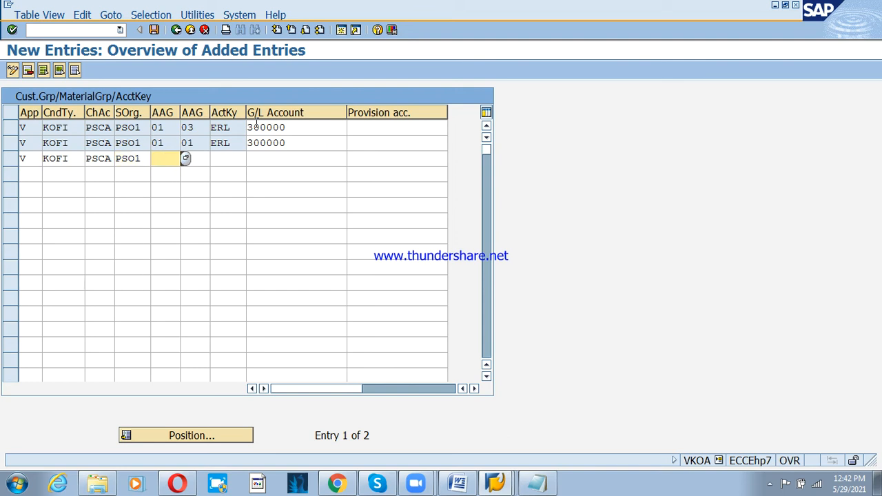
- Give the third row groups 02 and 03, account key ERL and G/L account 300000
key(F4)
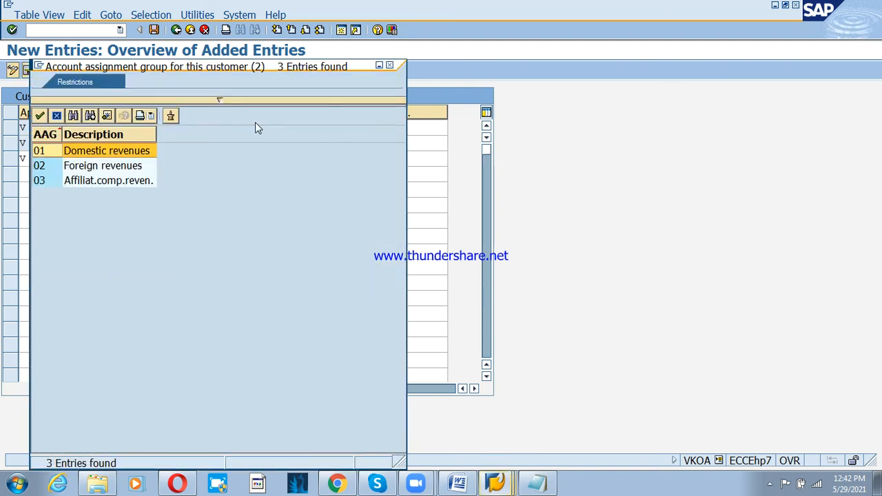
key(Down)
key(Return)
key(Tab)
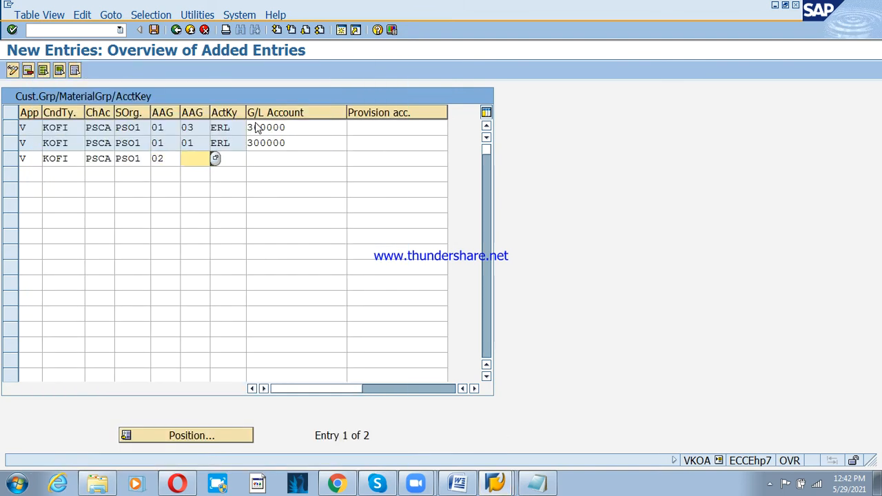
text(03)
key(Tab)
text(ER)
key(Escape)
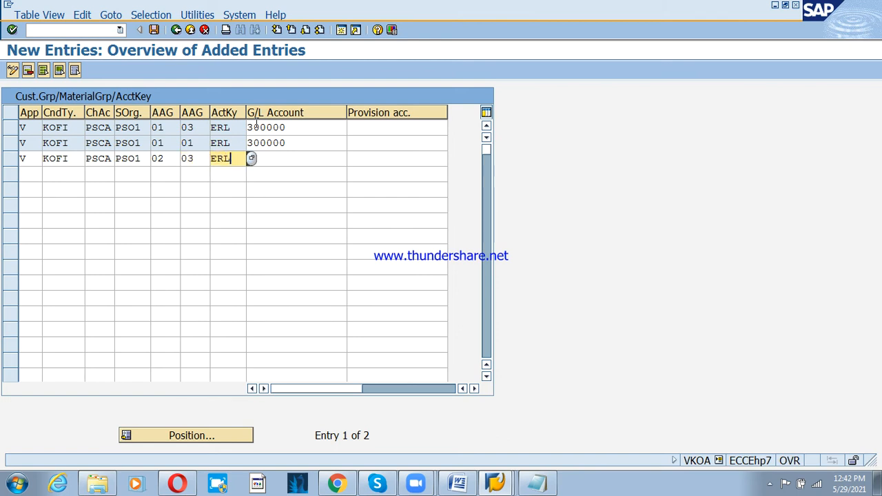
key(Tab)
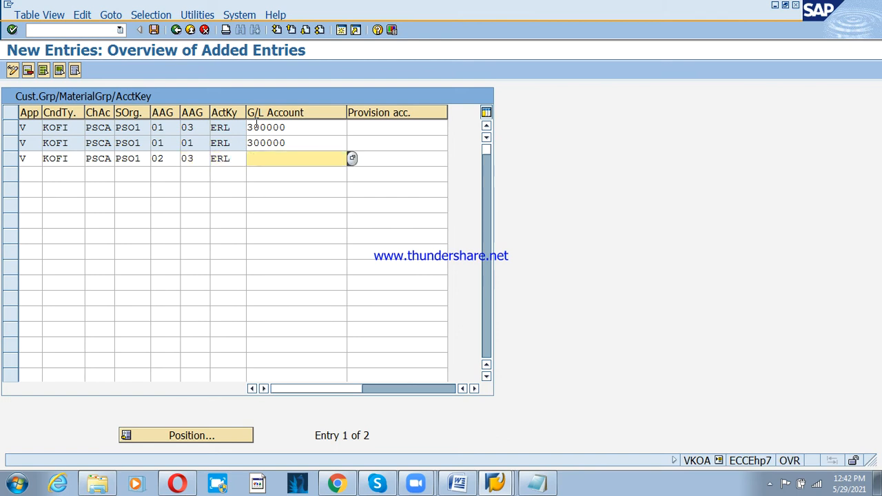
text(300000)
key(Escape)
key(Tab)
key(Tab)
- Start a fourth row with V, KOFI, PSCA and PSO1
text(V)
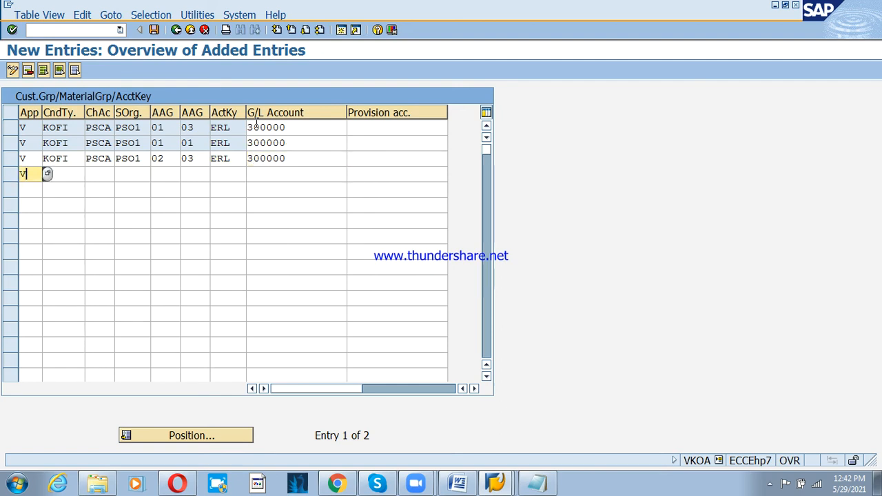
key(Tab)
text(KOFI)
key(Tab)
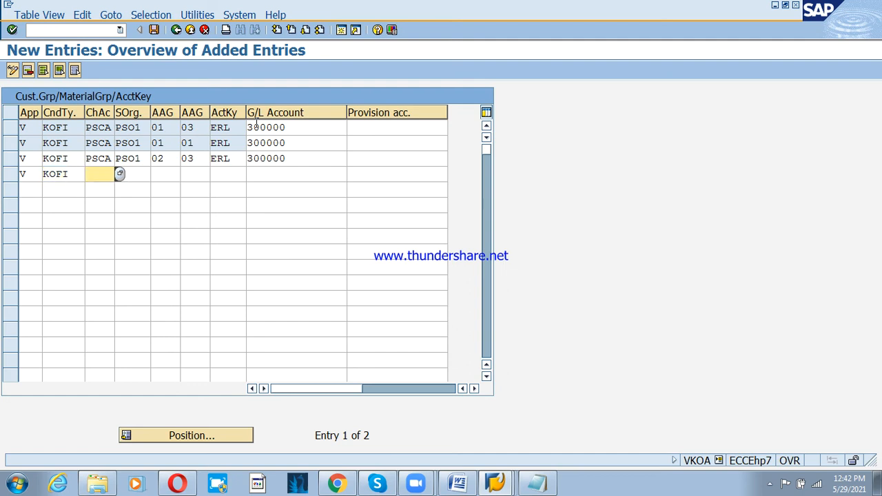
text(PSCA)
key(Tab)
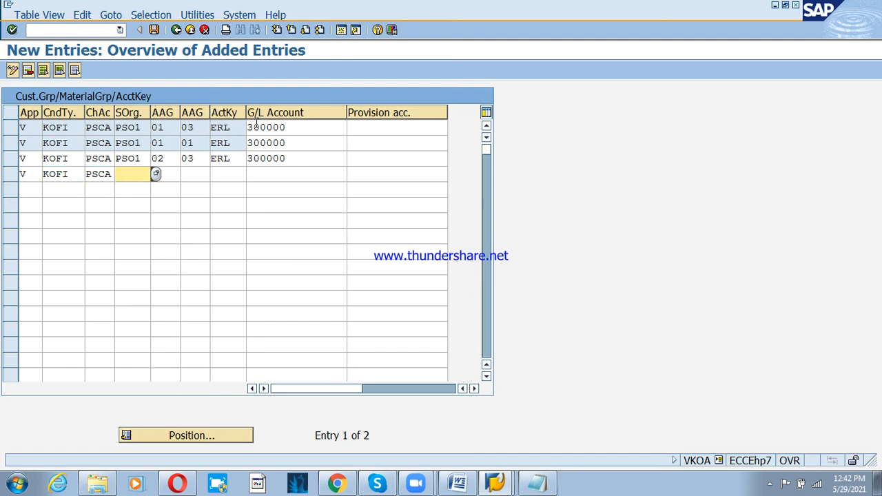
text(PSO1)
key(Tab)
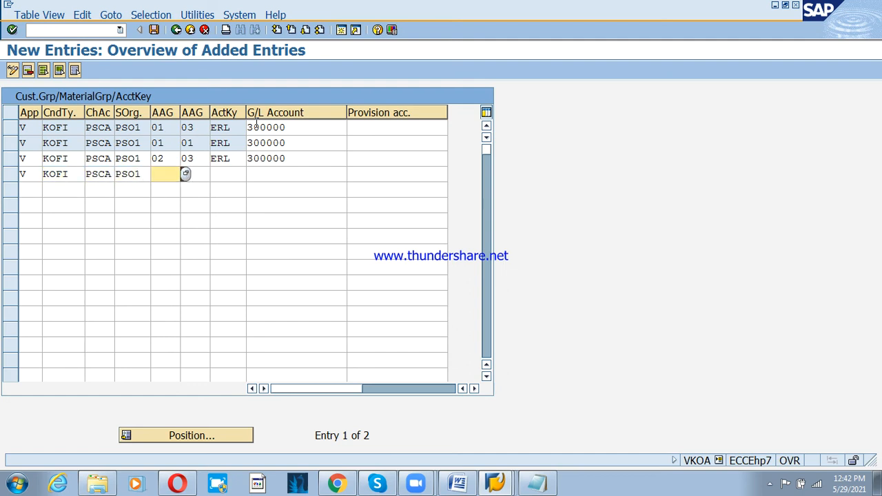
- Give the fourth row groups 02 and 01, account key ERL and G/L account 300000, and confirm
text(02)
key(Tab)
text(01)
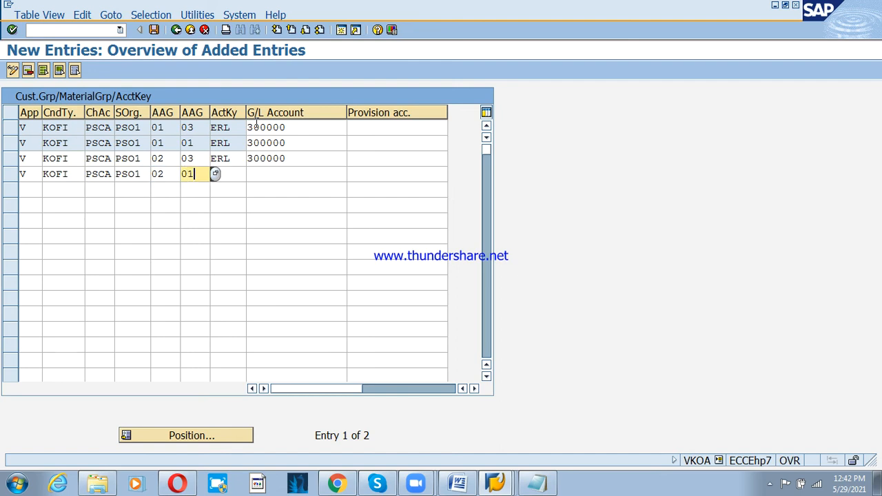
key(Tab)
text(ERL)
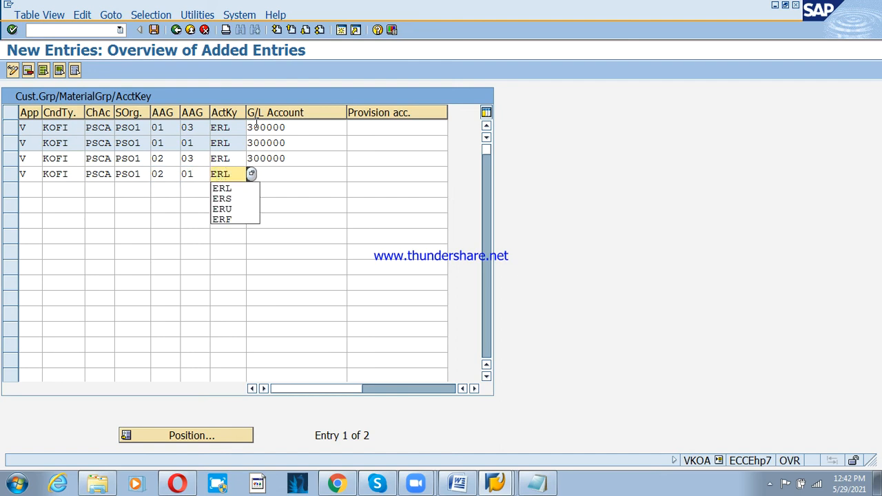
key(Tab)
text(300000)
key(Return)
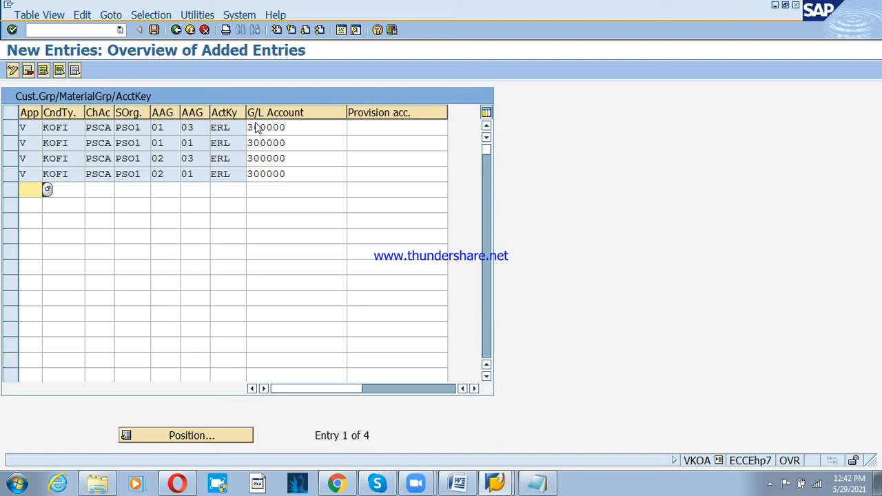
click(420, 10)
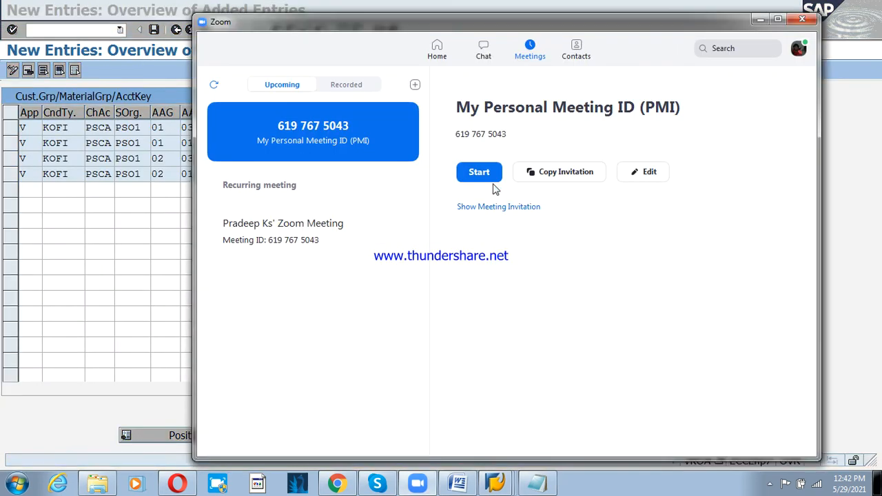
- Start the Zoom meeting and join with computer audio
click(489, 175)
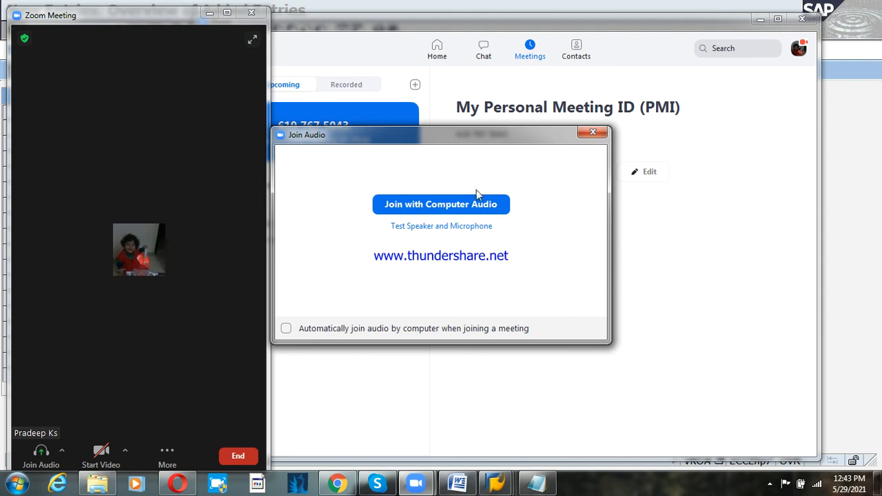
click(474, 203)
click(760, 19)
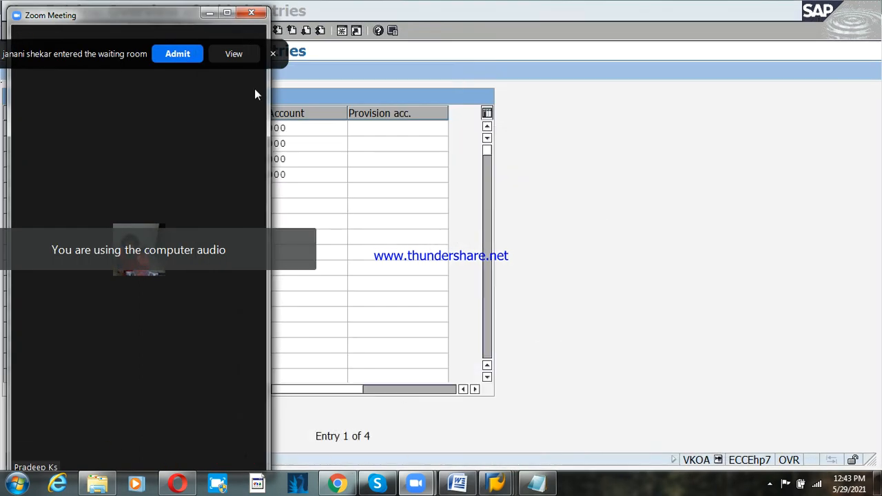
- Admit the waiting participant and share the screen
click(179, 54)
click(227, 13)
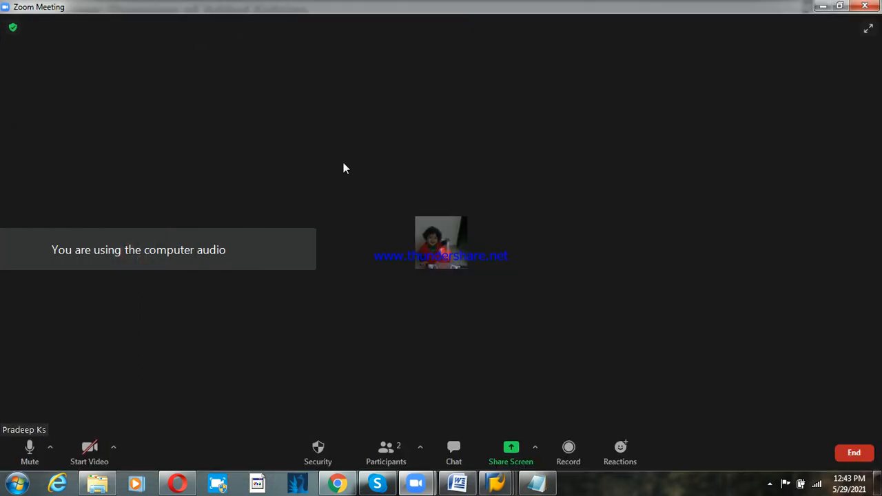
click(510, 448)
click(701, 418)
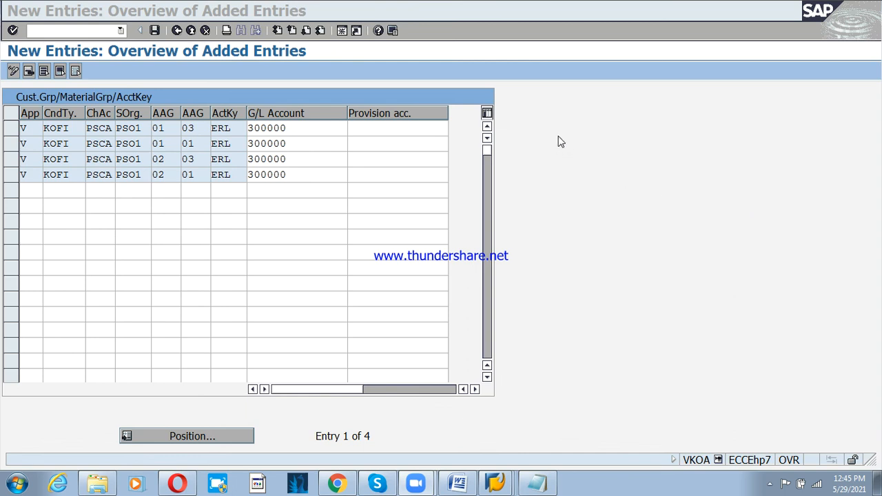
- Start a new row with V, KOFI, PSCA and sales organisation PSO1
click(24, 191)
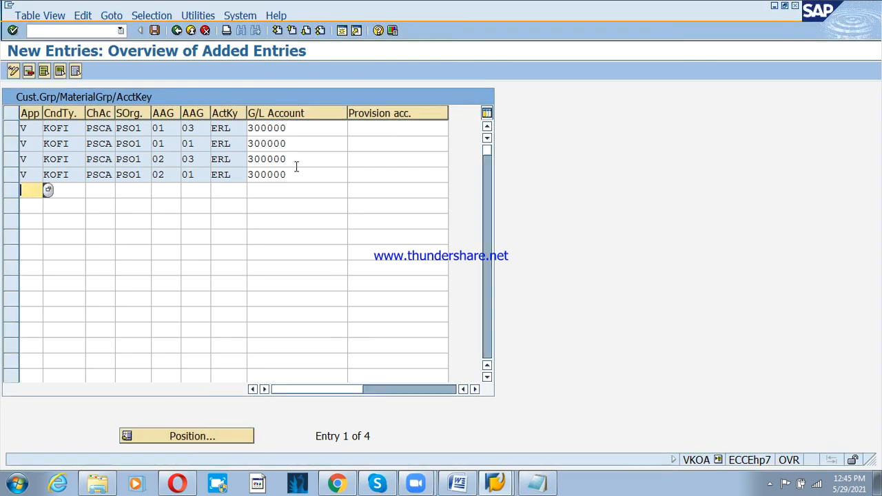
text(V)
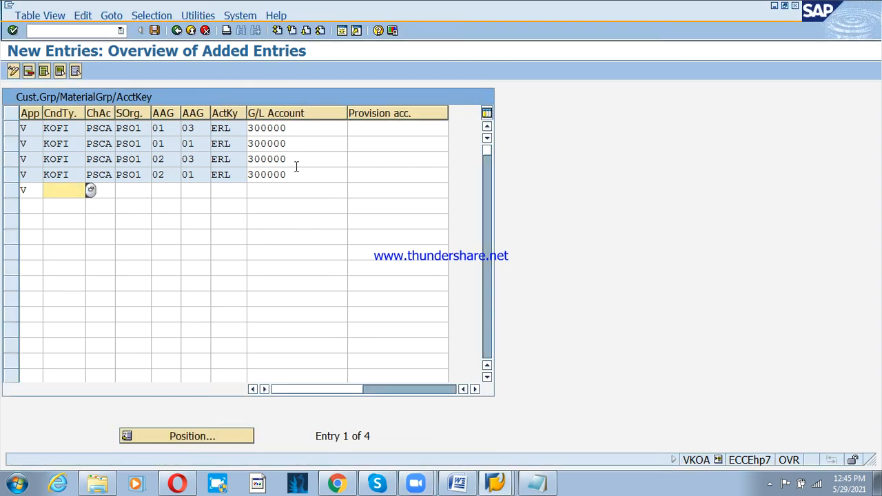
text(KOFI)
key(Tab)
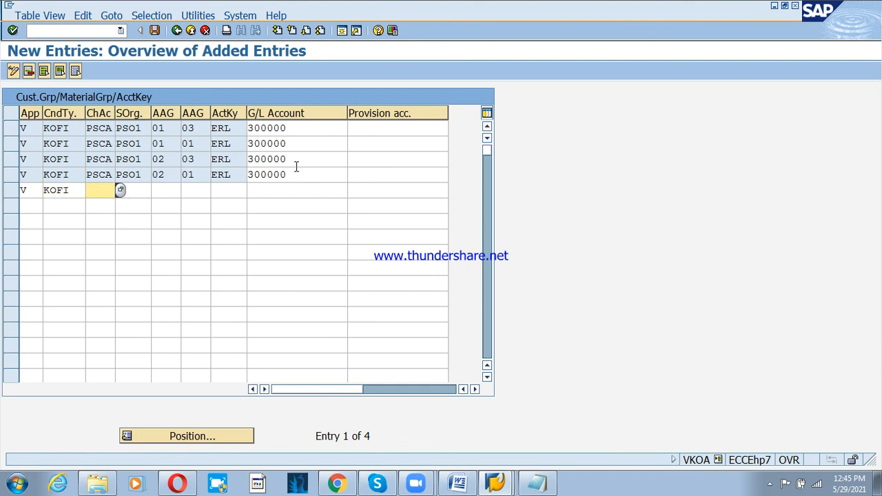
text(PSCA)
key(Tab)
text(PSO)
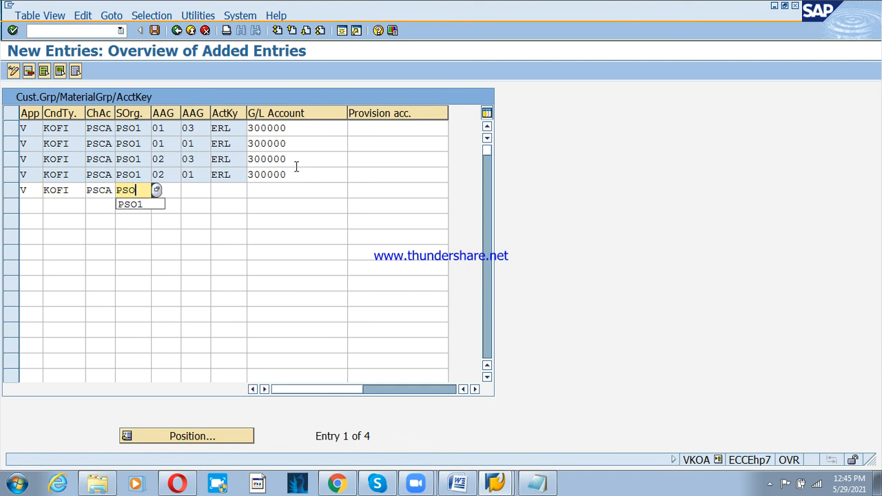
key(Down)
key(Return)
key(Tab)
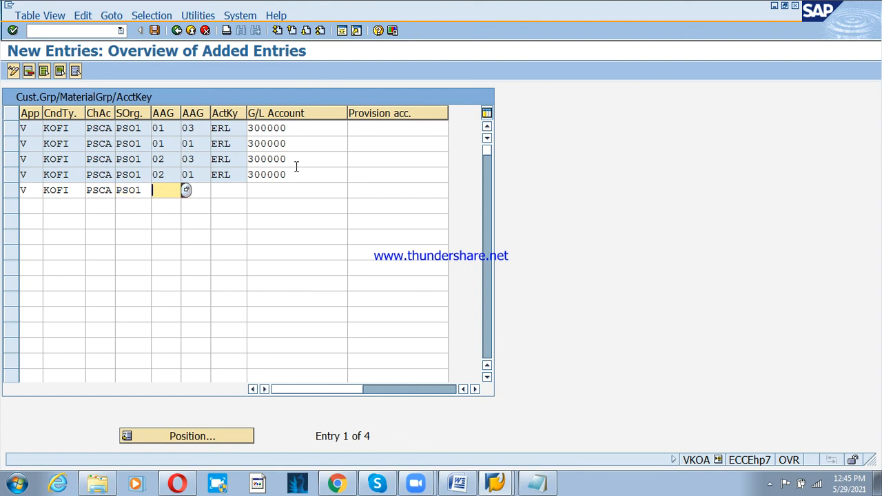
- Enter groups 01 and 03 and pick account key ERF Freight revenue
text(01)
key(Tab)
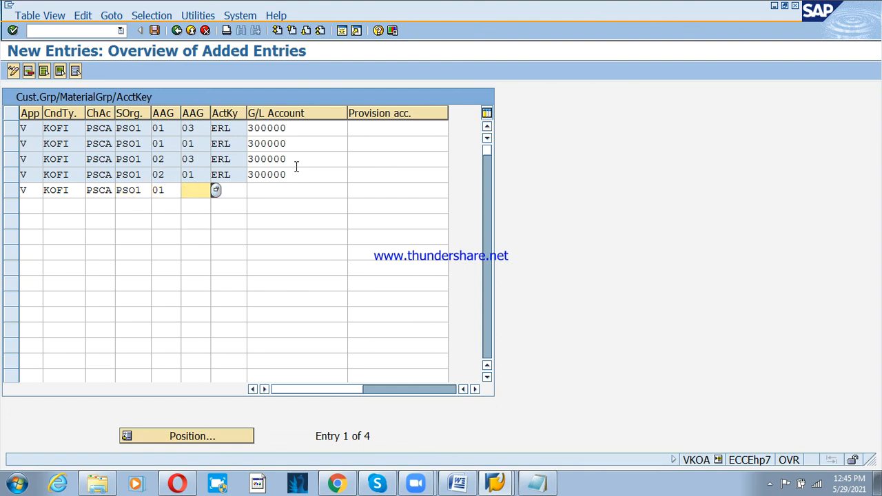
text(03)
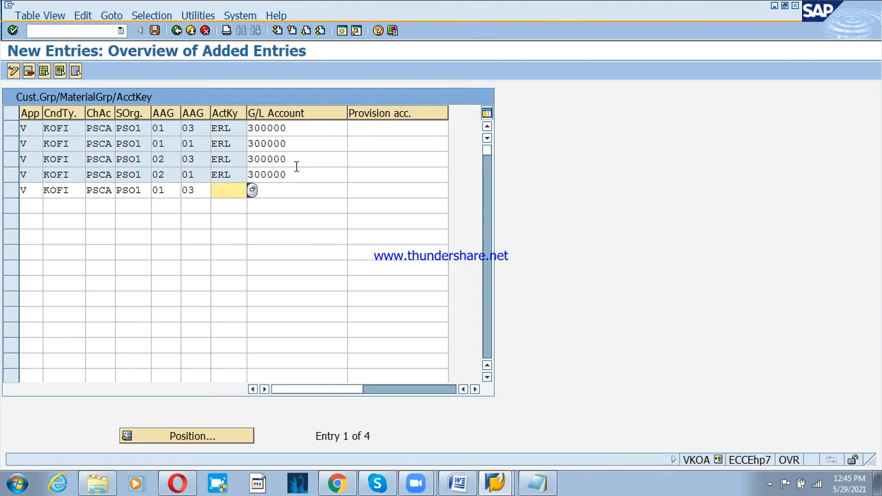
key(F4)
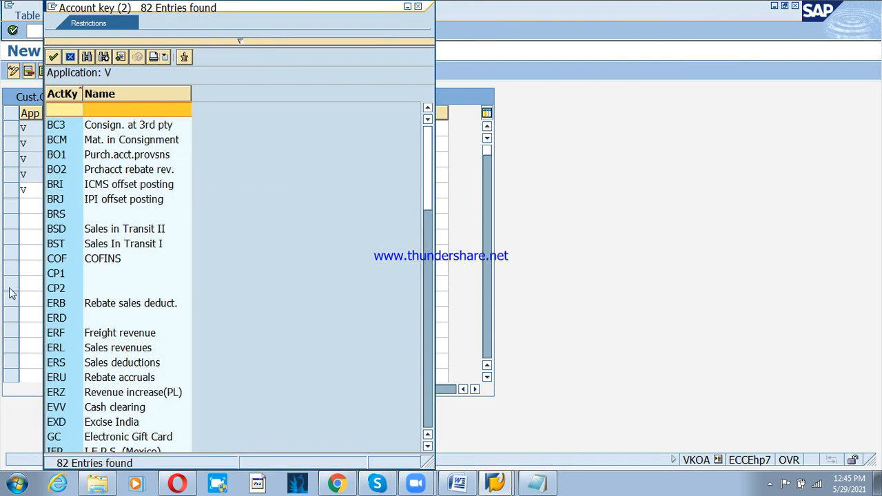
click(102, 335)
double_click(102, 335)
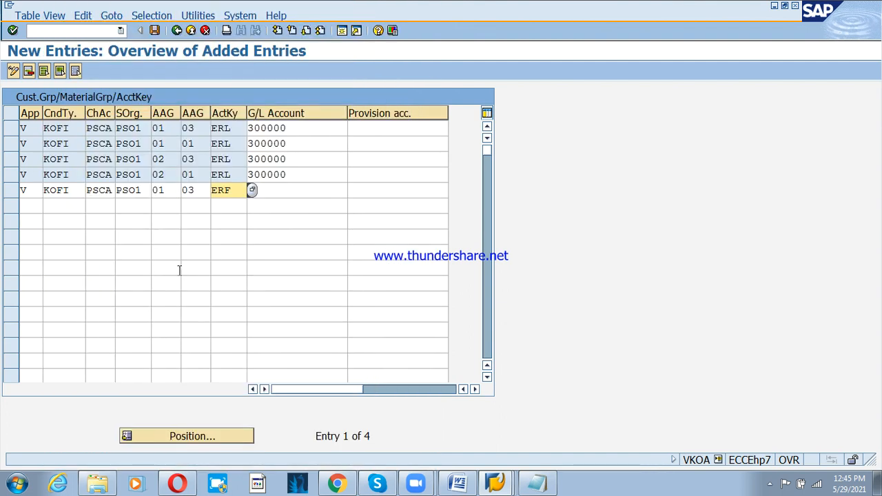
- Search G/L accounts with 3002* and assign 300210 Freight Revenue
click(288, 192)
key(F4)
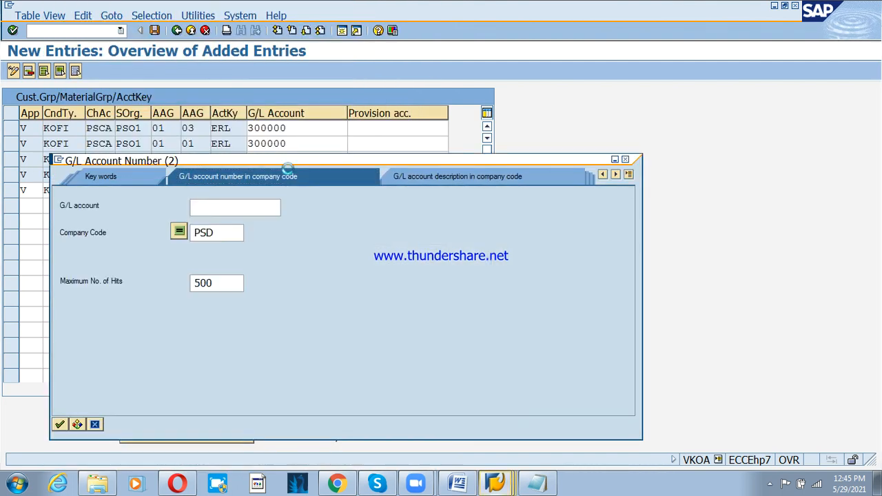
text(300)
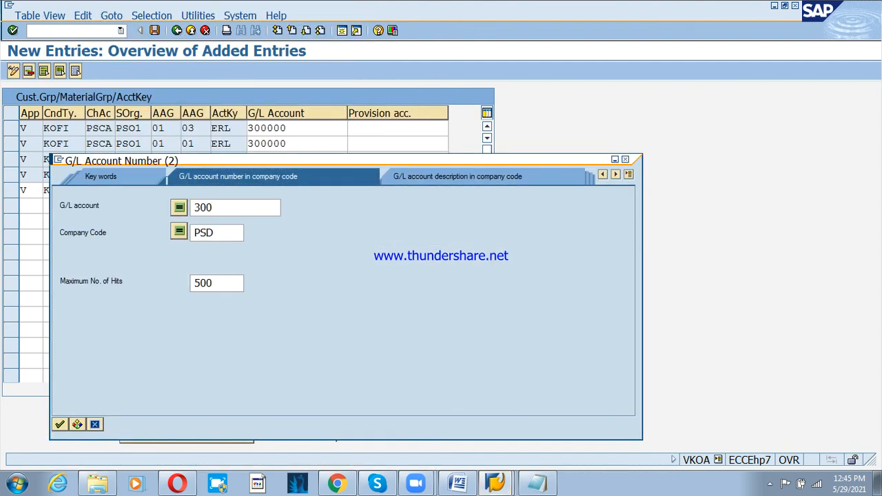
key(BackSpace)
text(02*)
key(Return)
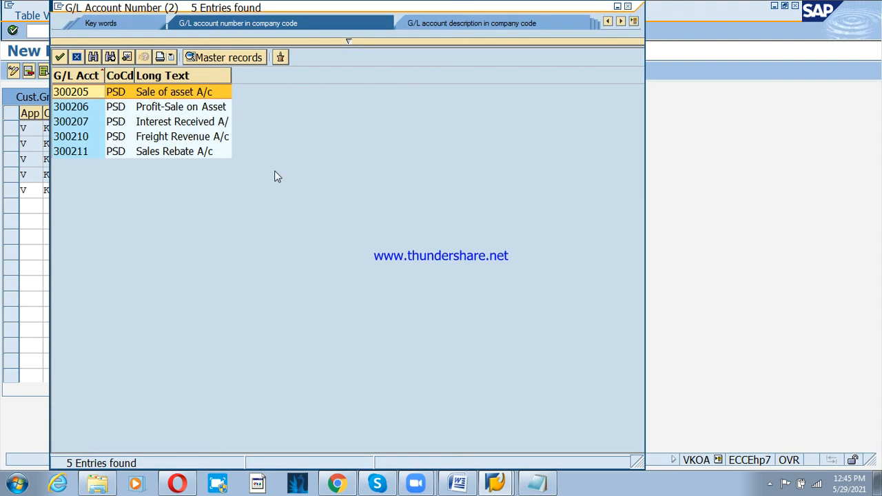
double_click(175, 135)
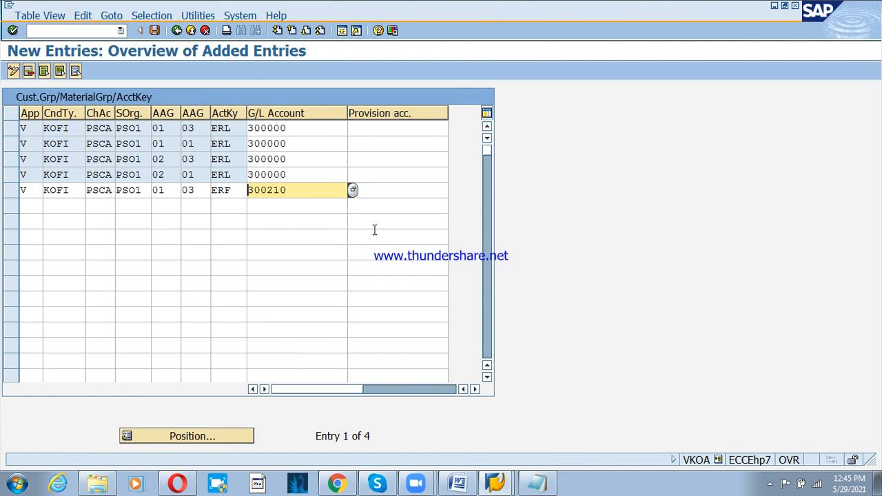
key(Tab)
key(Tab)
- Add a V/KOFI/PSCA/PSO1 row for account assignment groups 01/01 mapping ERF to G/L 300210
text(V)
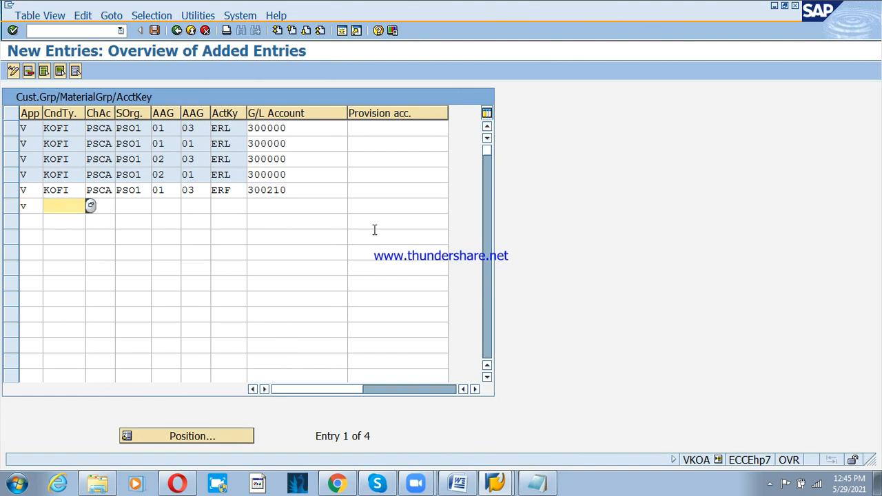
text(kofipsca)
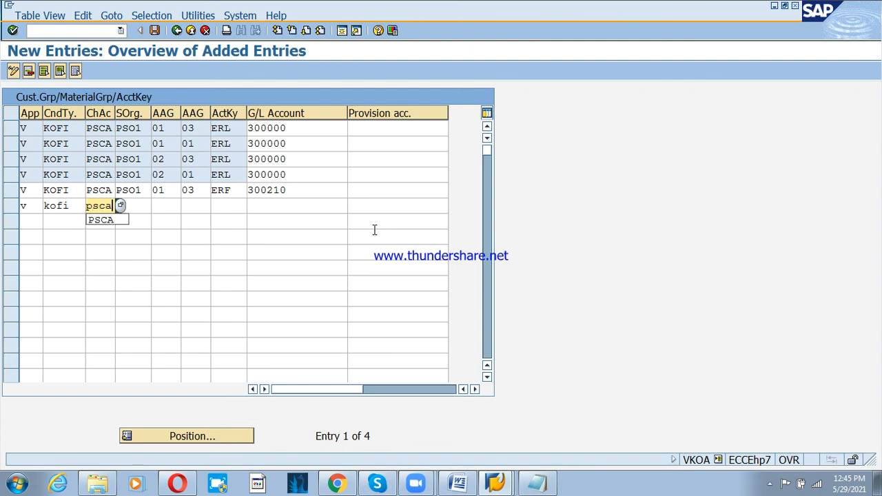
text(pso1)
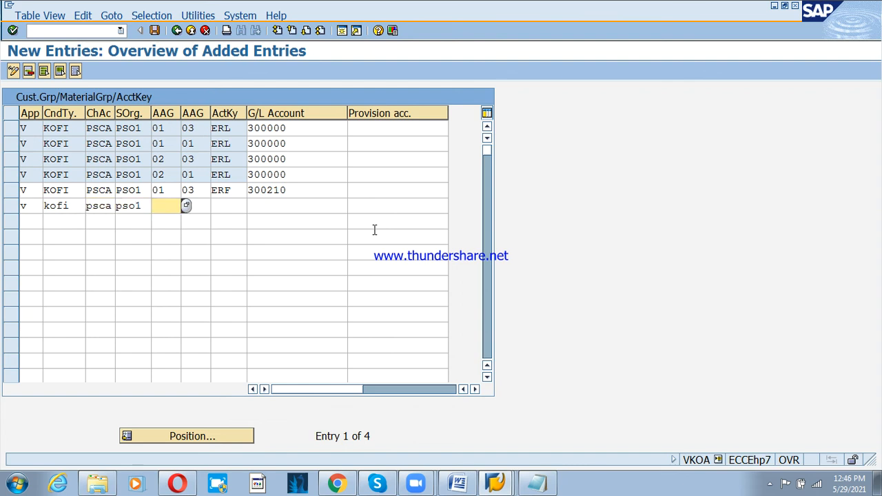
text(01)
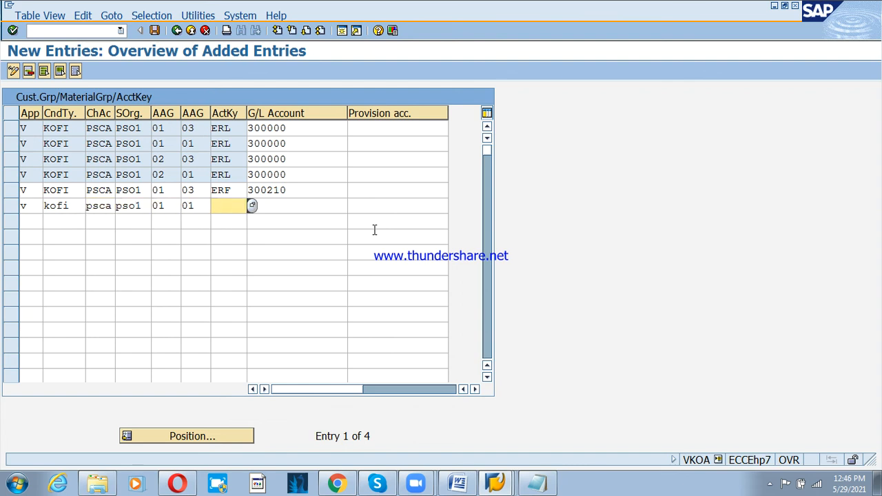
text(01erf)
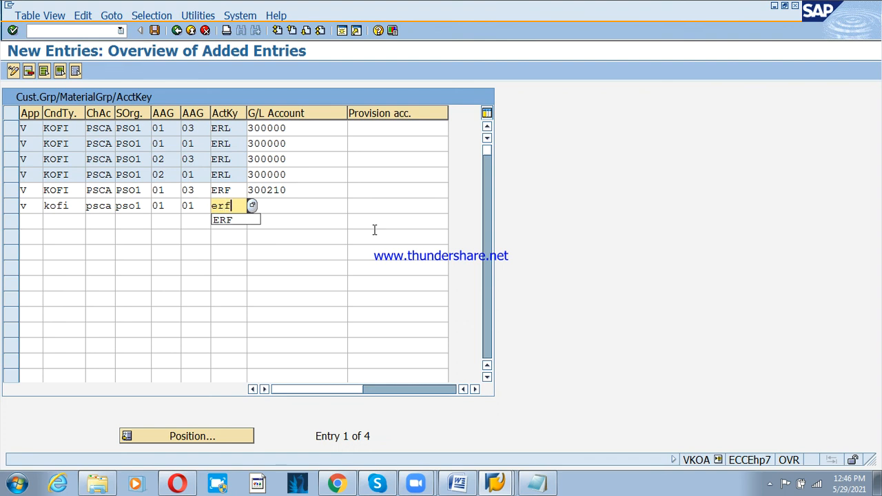
key(shift+Tab)
key(Tab)
key(Tab)
text(00)
key(BackSpace)
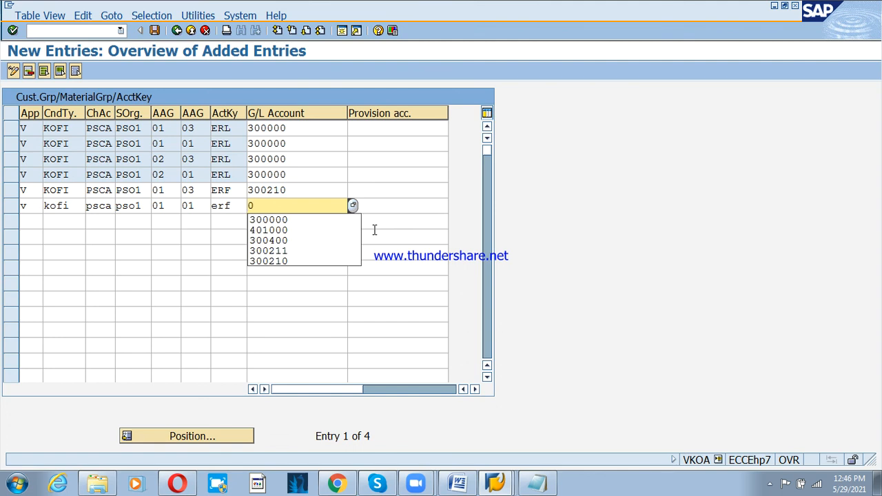
text(03)
key(BackSpace)
key(BackSpace)
key(BackSpace)
text(300210)
key(Tab)
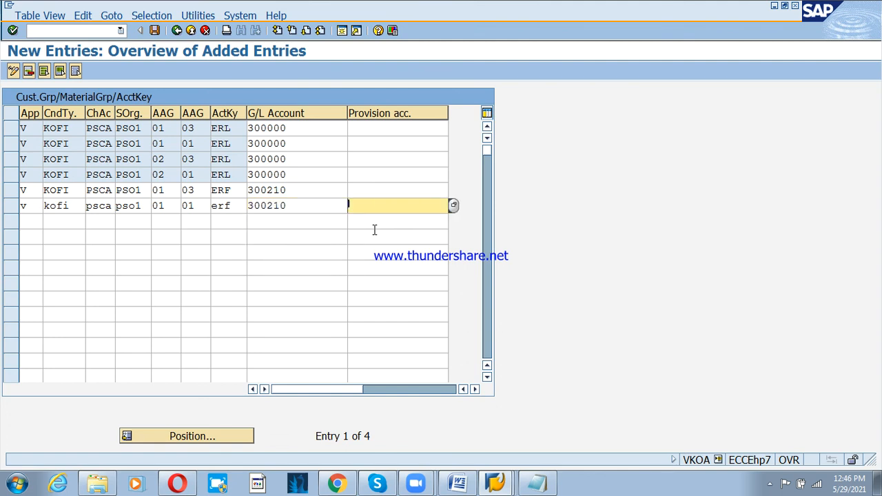
key(Tab)
- Add the KOFI/PSCA/PSO1 row for groups 02/03 with account key ERF and G/L 300210
text(v)
key(Tab)
text(kofi)
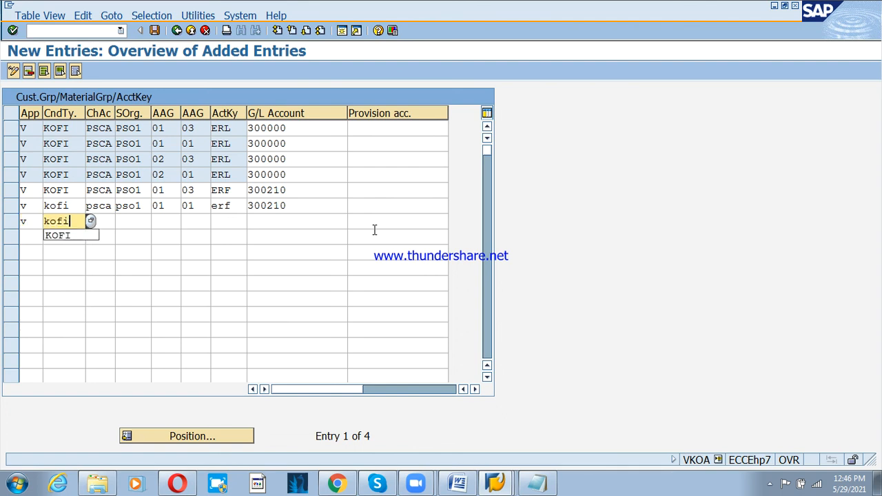
key(Tab)
text(psca)
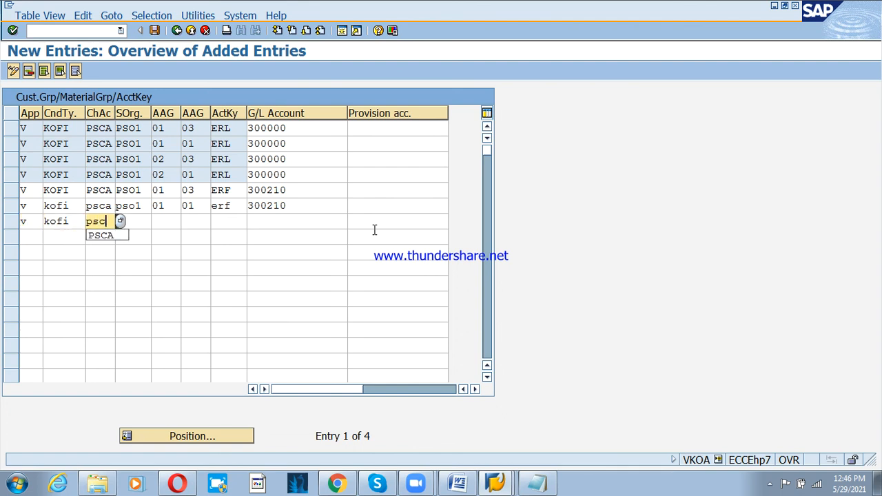
key(Tab)
text(pso1)
key(Tab)
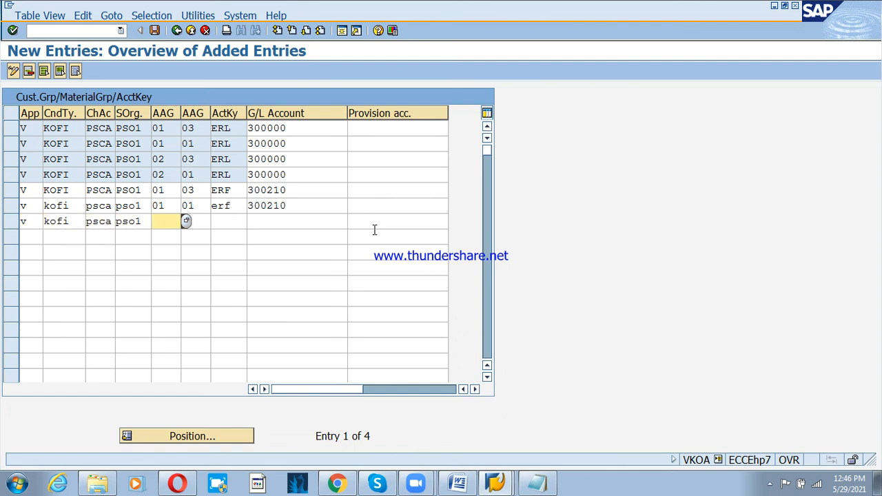
text(01)
key(Tab)
key(shift+Tab)
key(BackSpace)
text(2)
key(Tab)
text(0)
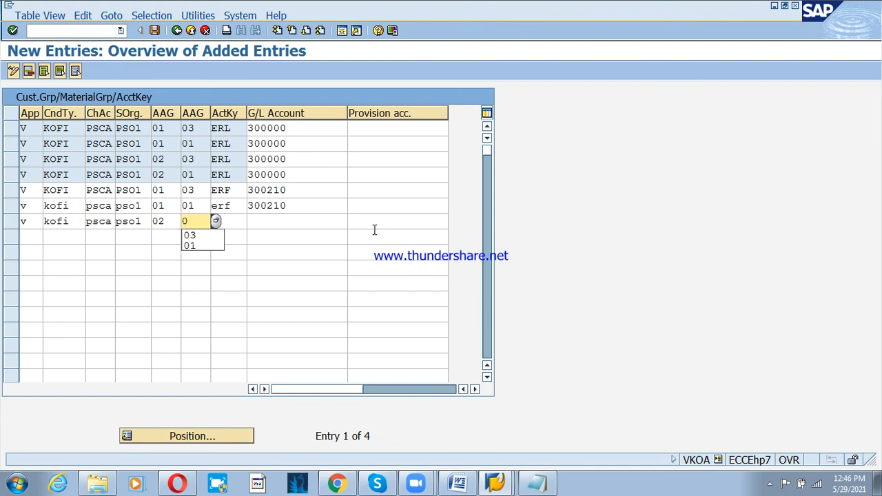
text(3)
key(Tab)
text(erf)
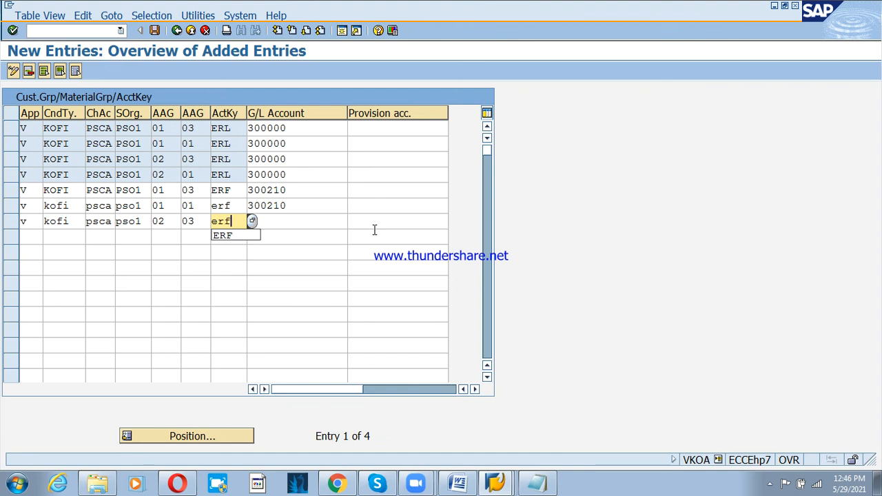
key(Tab)
text(300210)
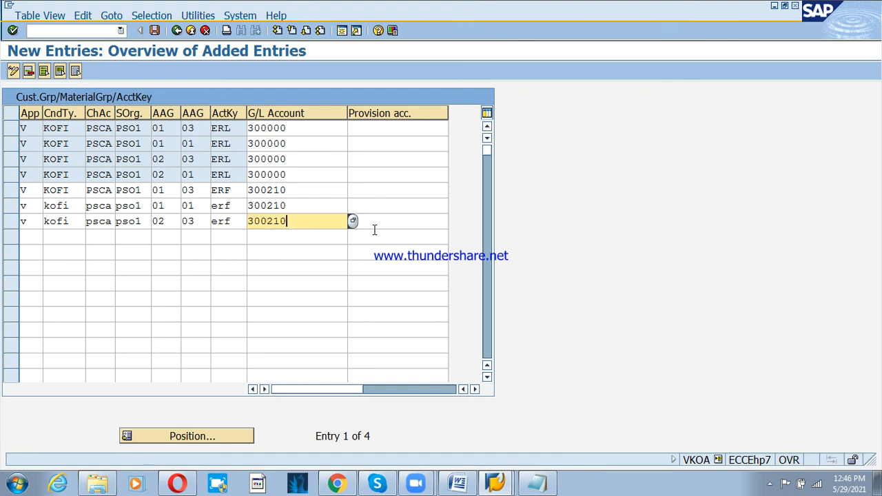
key(Tab)
key(Tab)
- Add the ERF row for groups 02/01 with G/L 300210 and confirm the new entries
text(v)
key(Tab)
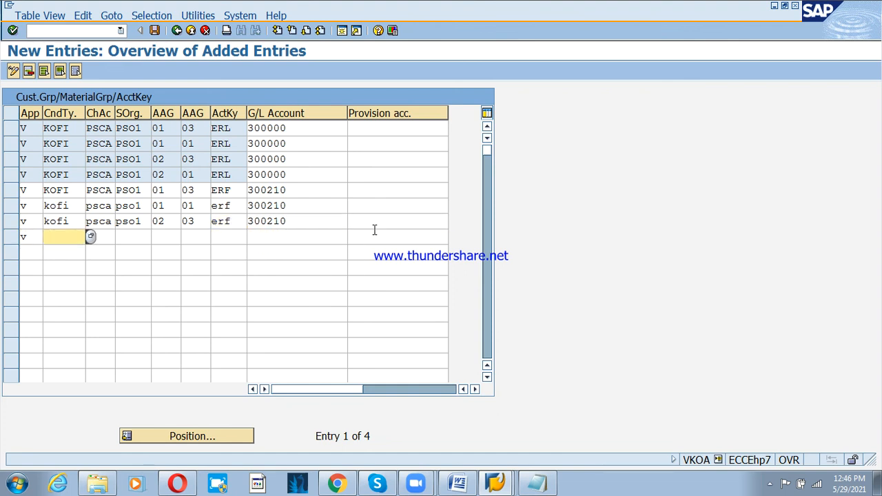
text(kofi)
key(Tab)
text(p)
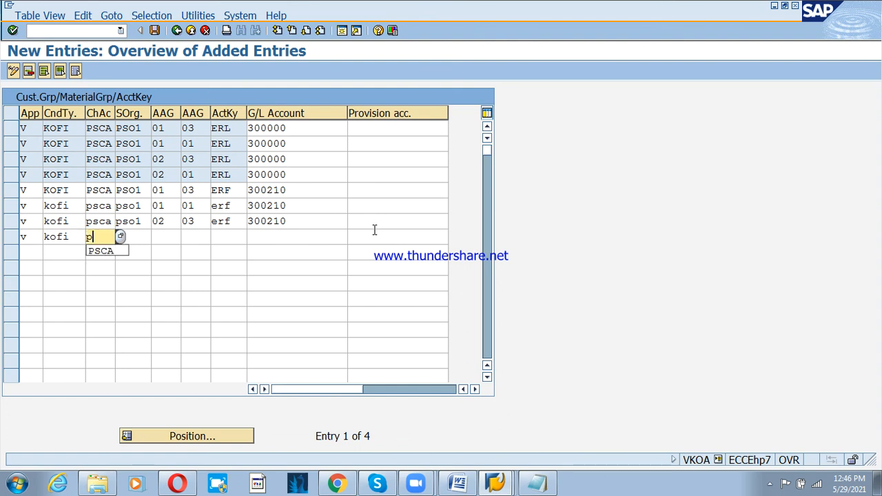
text(sca)
key(Tab)
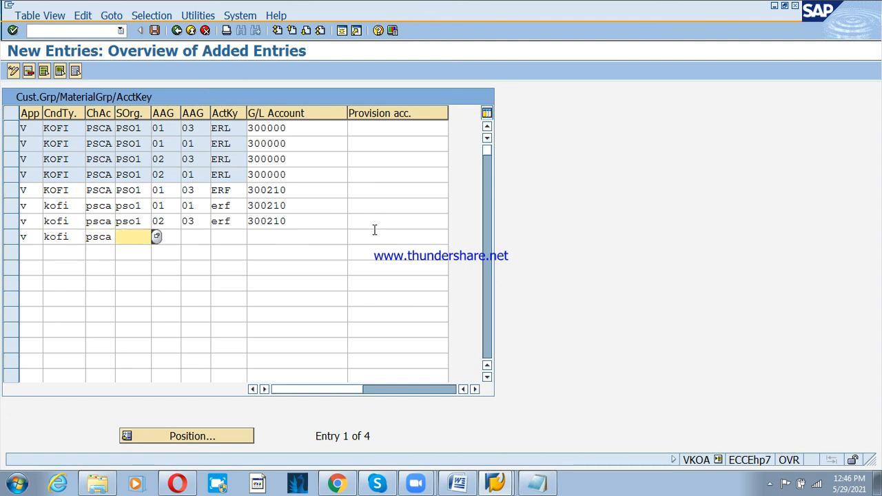
text(pso1)
key(Tab)
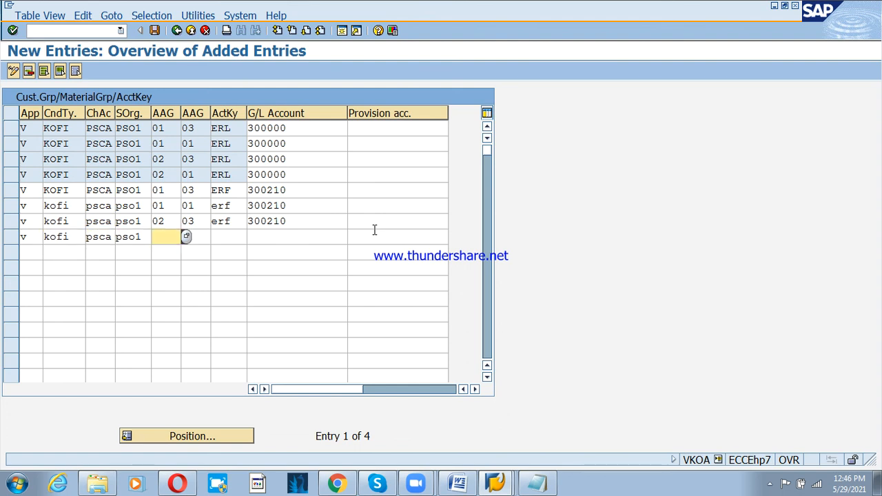
text(02)
key(Tab)
text(01)
key(Tab)
text(er)
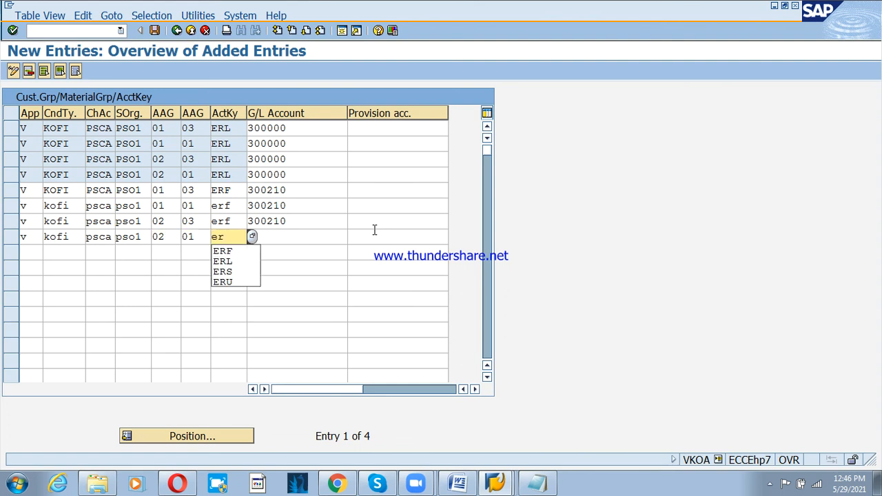
text(f)
key(Tab)
text(30021)
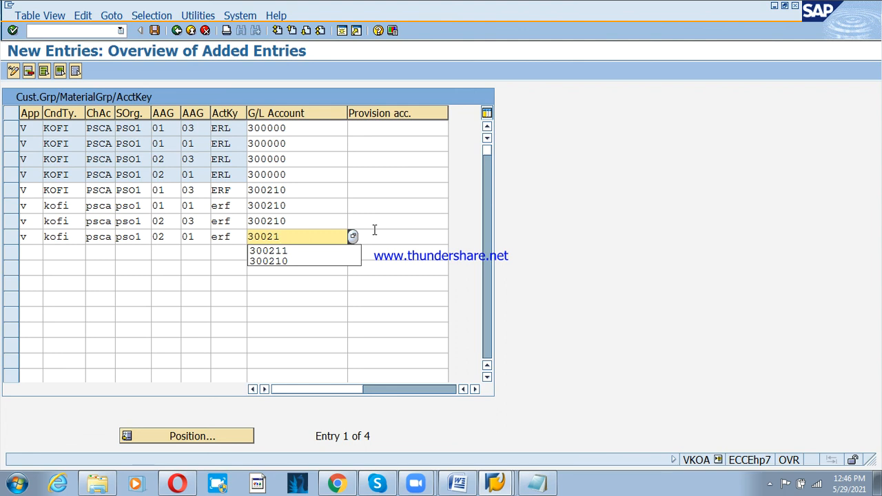
text(0)
key(Return)
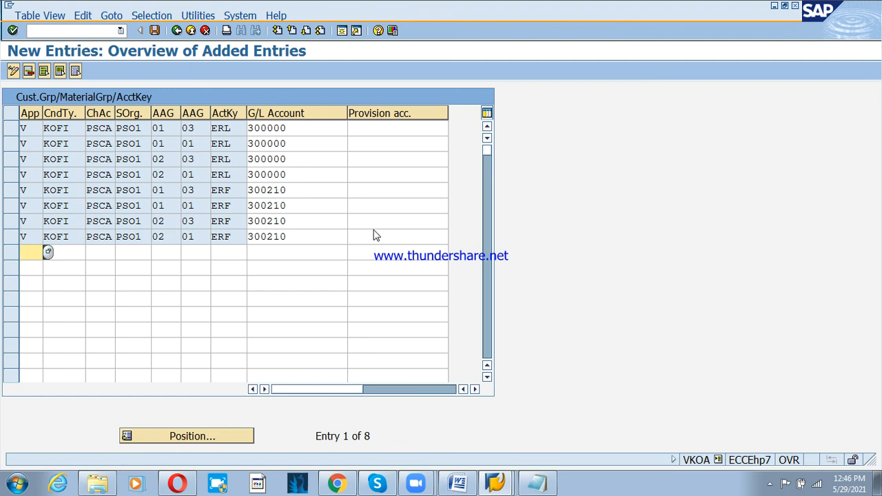
- Start another V/KOFI/PSCA/PSO1 row for the next account key mapping
text(v)
key(Tab)
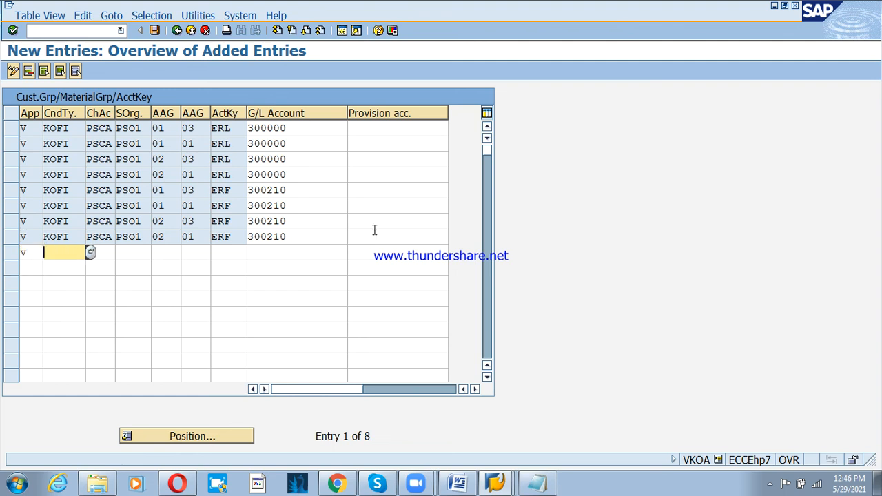
text(kofi)
key(Tab)
text(ps)
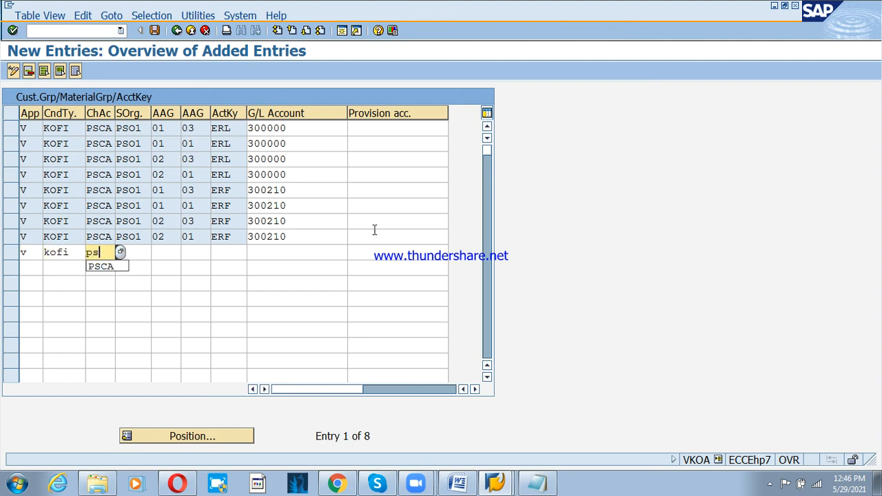
text(ca)
key(Tab)
text(pso)
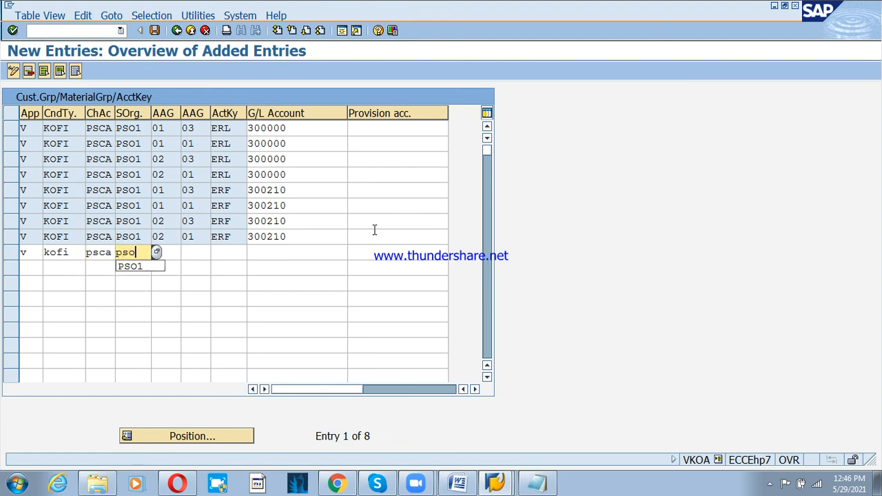
text(1)
key(Tab)
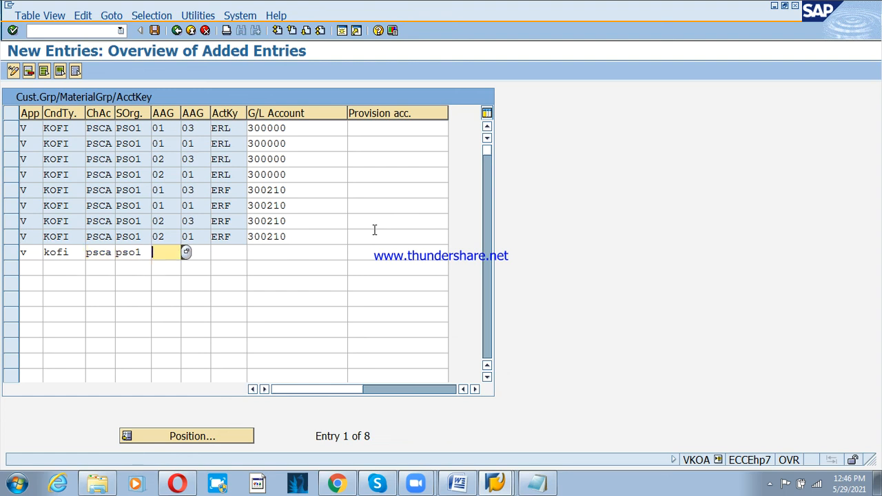
- Complete the row for groups 01/03 mapping account key ERU to G/L 300211
text(01)
key(Tab)
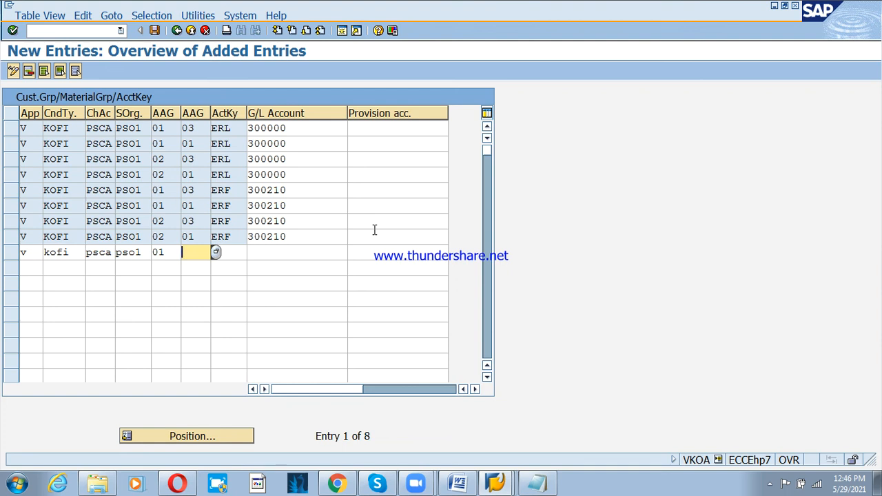
text(03)
key(Tab)
text(eru)
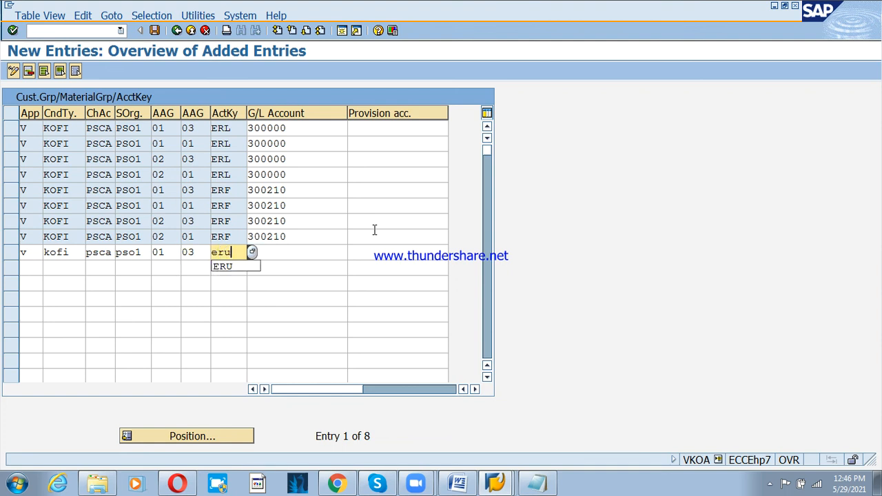
key(Tab)
text(300211)
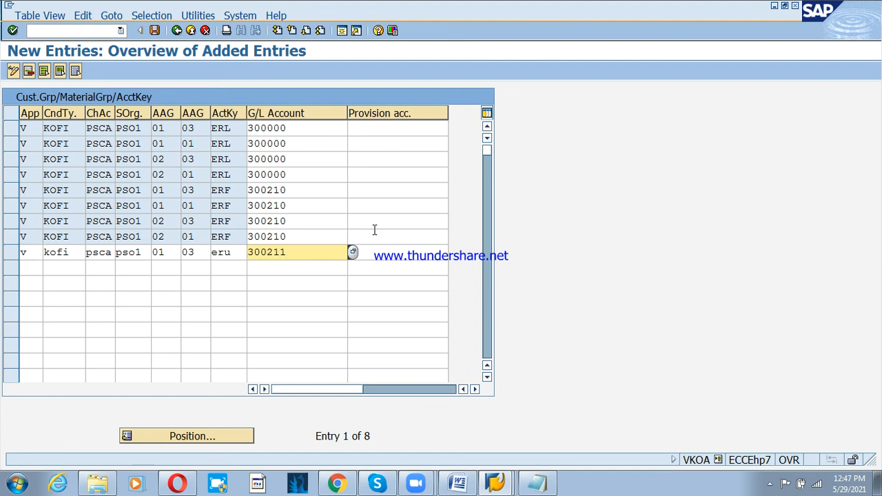
key(Tab)
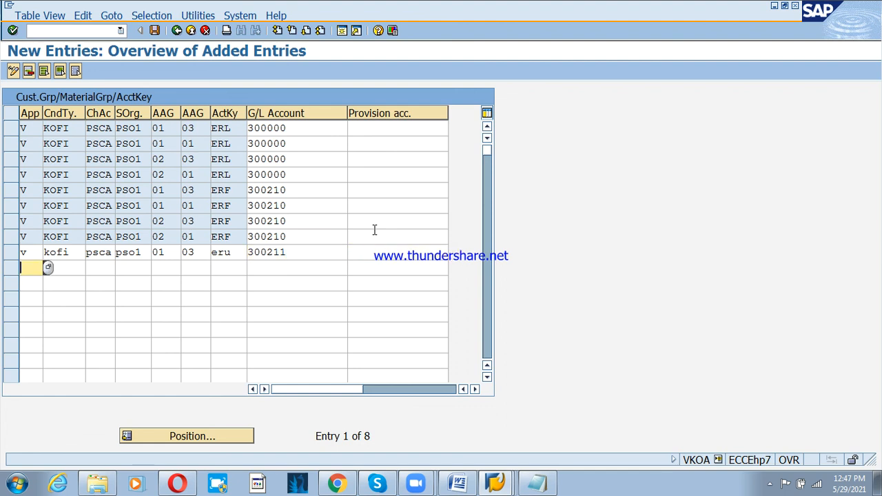
- Add a V/KOFI/PSCA/PSO1 row for groups 01/01 mapping ERU to 300211
text(v)
key(Tab)
text(kofi)
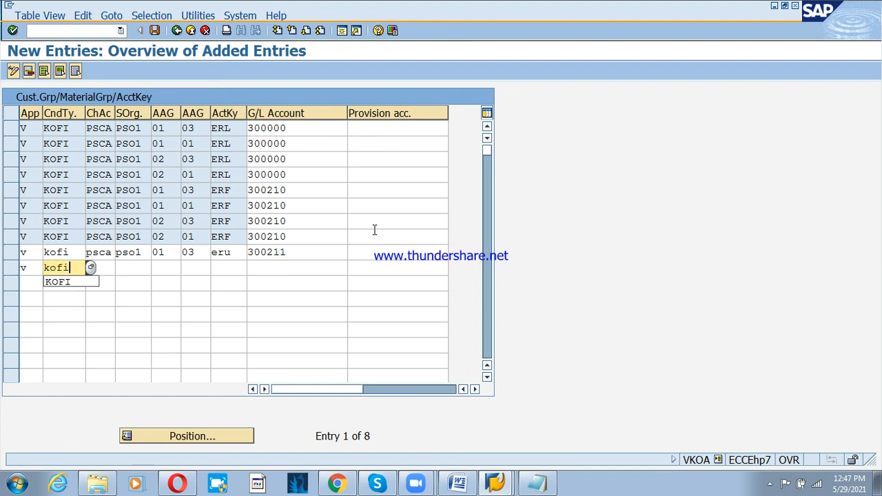
key(Tab)
text(psca)
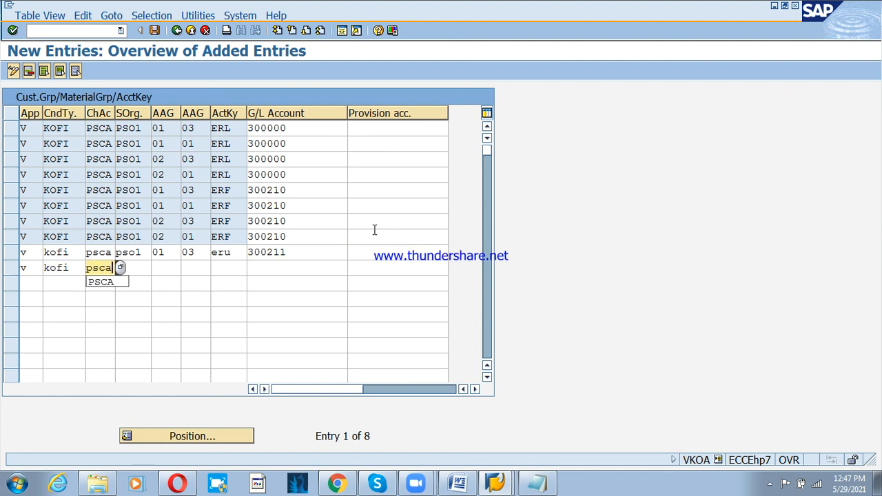
key(Tab)
text(pso1)
key(Tab)
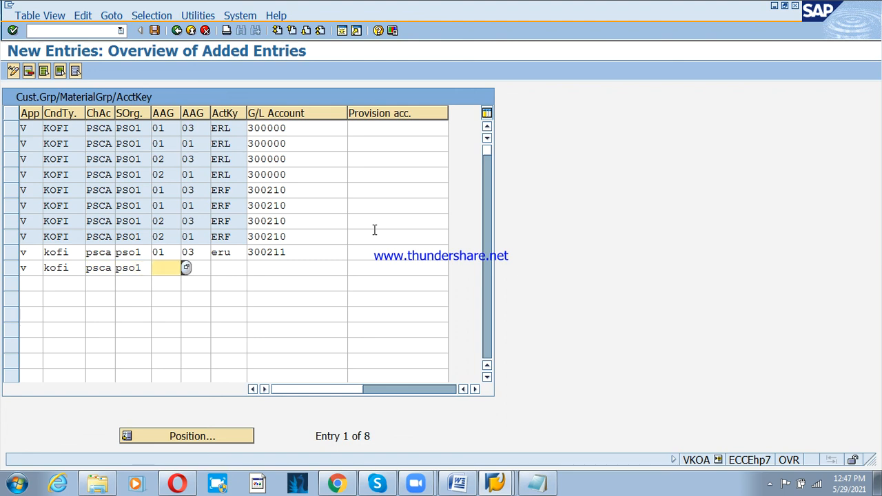
text(01)
key(Tab)
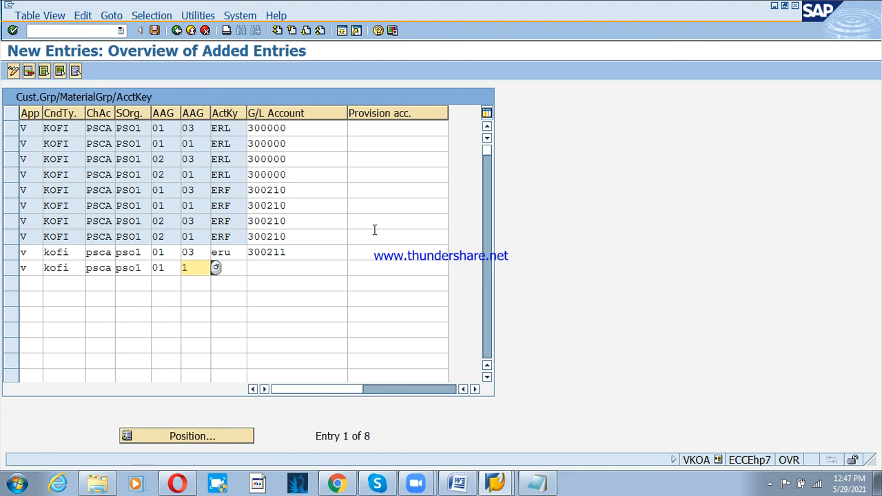
text(01)
key(Tab)
text(eru)
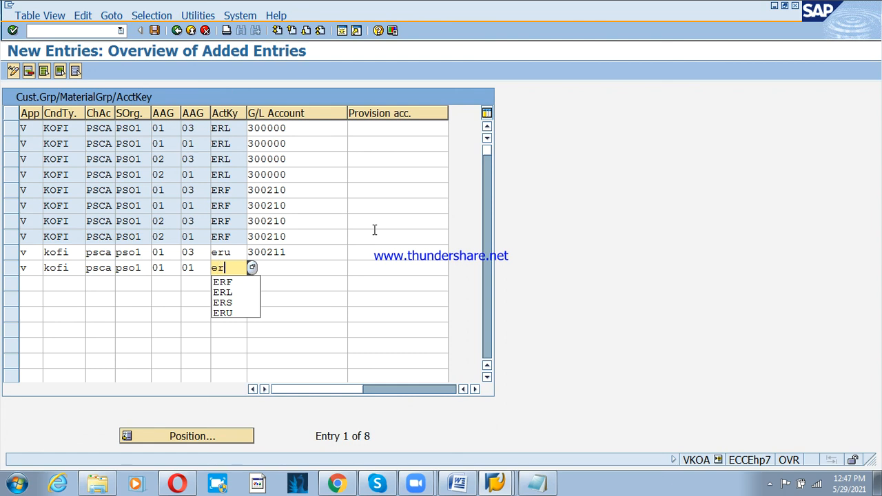
key(Tab)
text(300211)
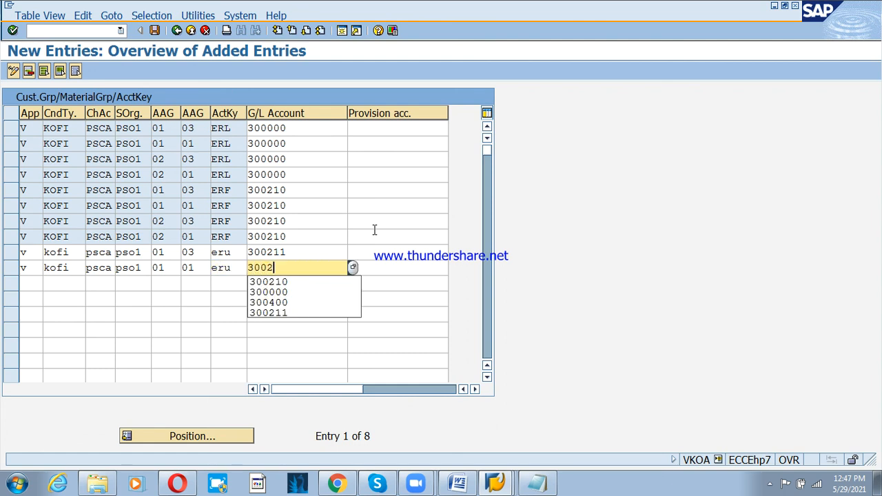
key(Tab)
- Add the ERU row for groups 02/03 with G/L account 300211
key(Tab)
text(v)
key(Tab)
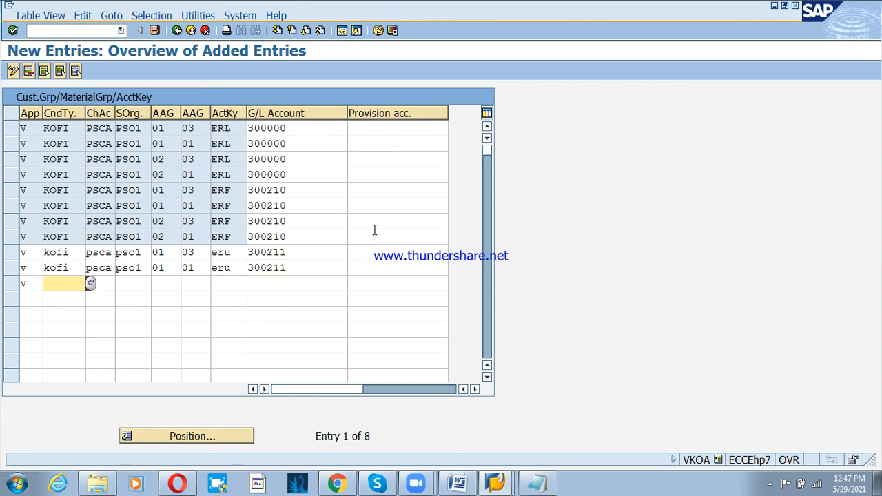
text(kofi)
key(Tab)
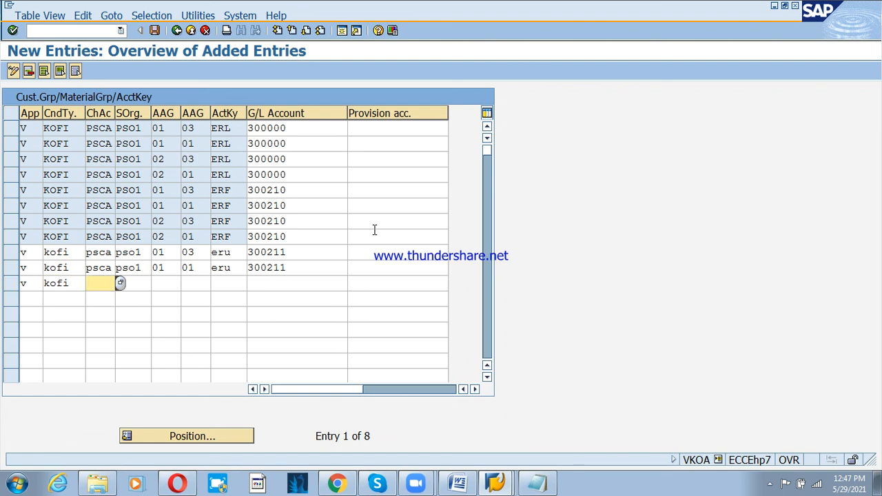
text(psca)
key(Tab)
text(pso1)
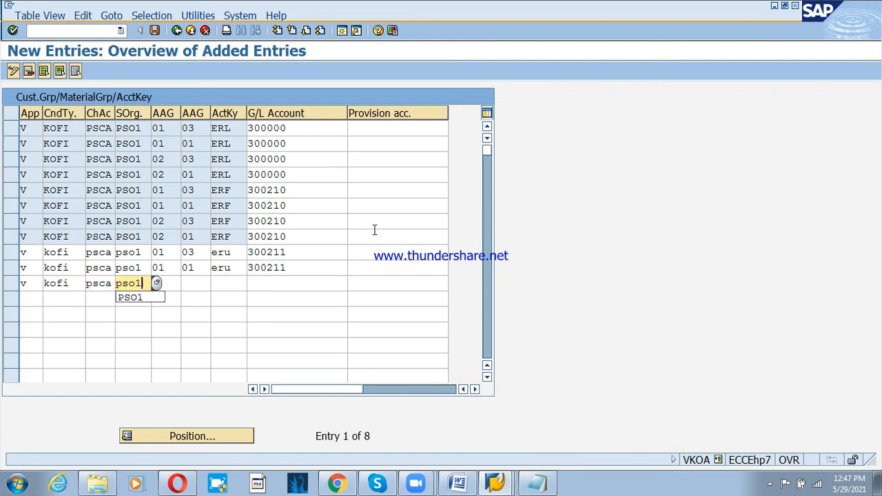
key(Tab)
text(02)
key(Tab)
text(03)
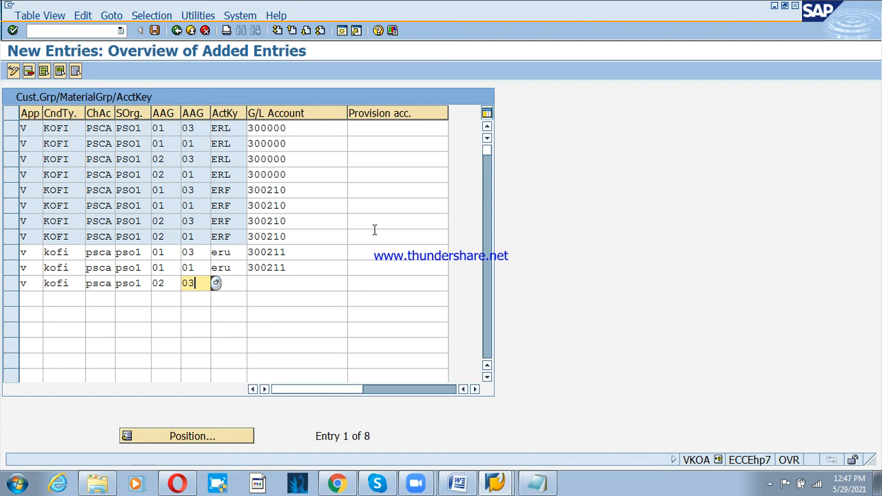
key(Tab)
text(eru)
key(Tab)
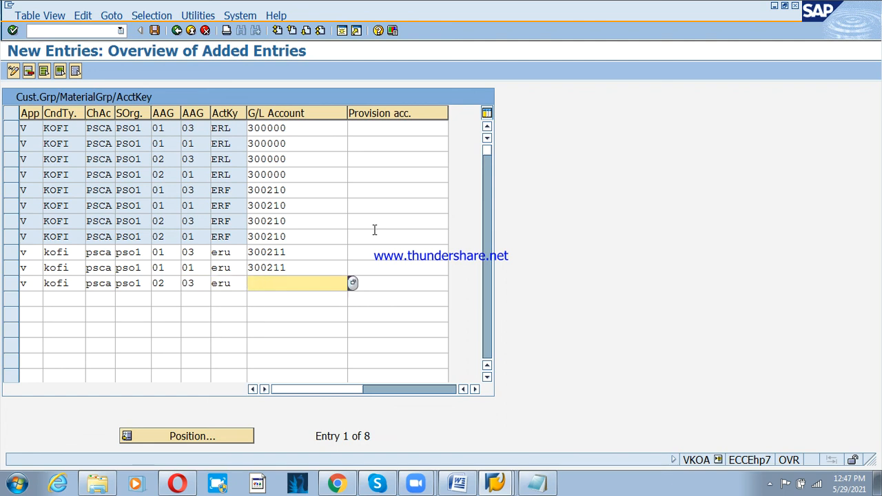
text(3)
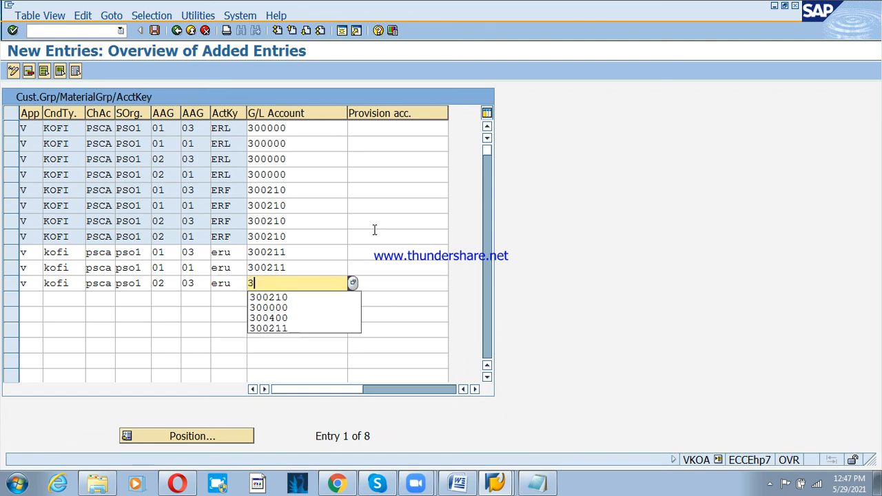
text(00211)
key(Tab)
- Add the ERU row for groups 02/01 with G/L 300211 and validate the entries
key(Tab)
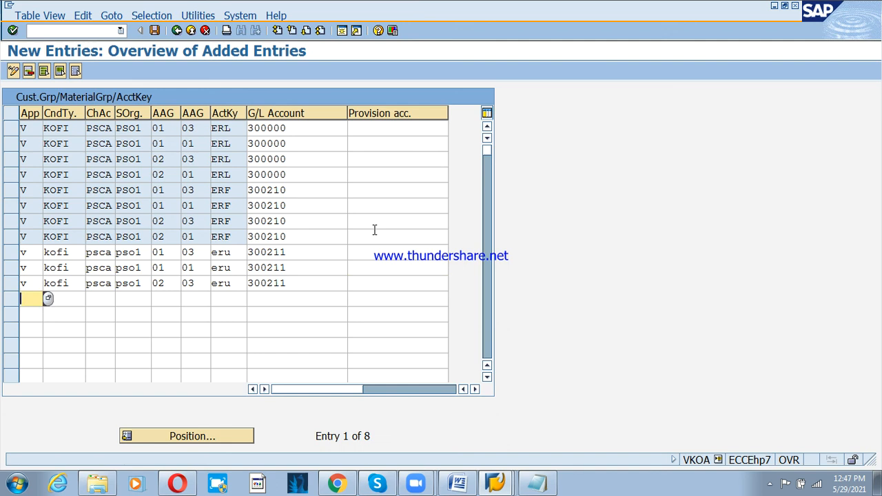
text(v)
key(Tab)
text(kofi)
key(Tab)
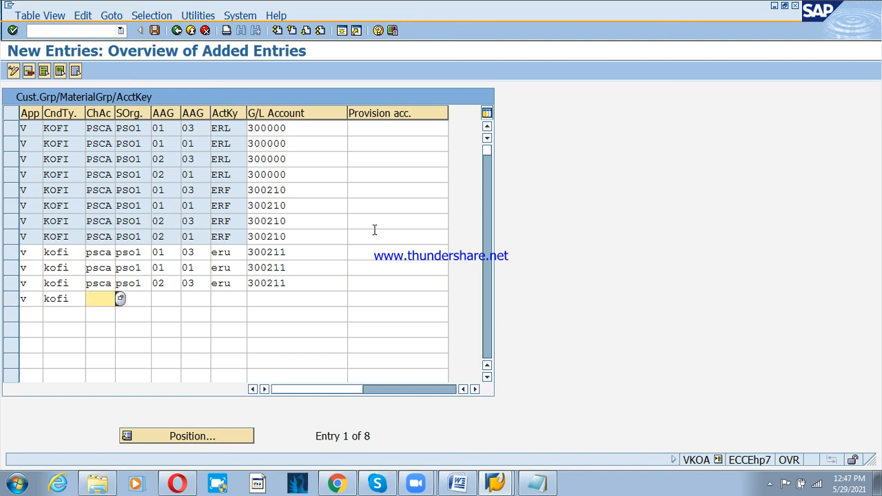
text(psca)
key(Tab)
text(p)
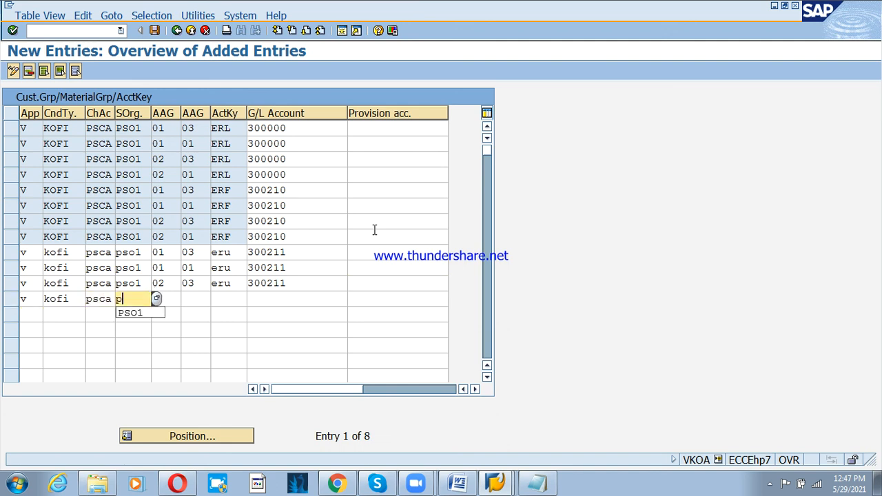
text(so1)
key(Tab)
text(02)
key(Tab)
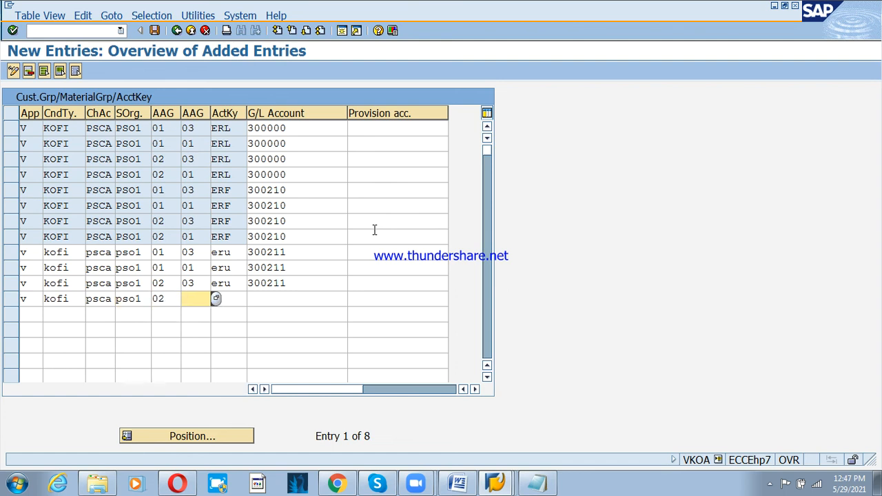
text(01)
key(Tab)
text(eru)
key(Tab)
text(300211)
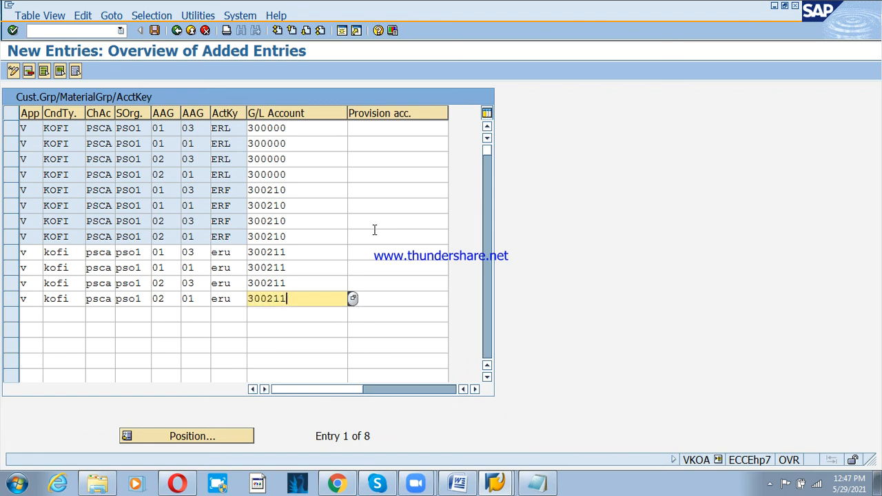
key(Return)
text(v)
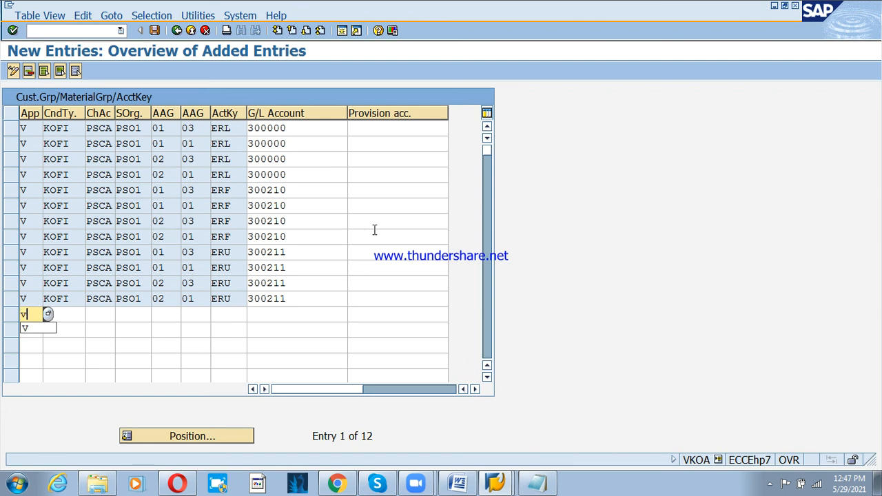
- Add a VKOA row V/KOFI/PSCA/PSO1 with groups 01 and 03 and key ERS to G/L 300400
key(Tab)
text(kofi)
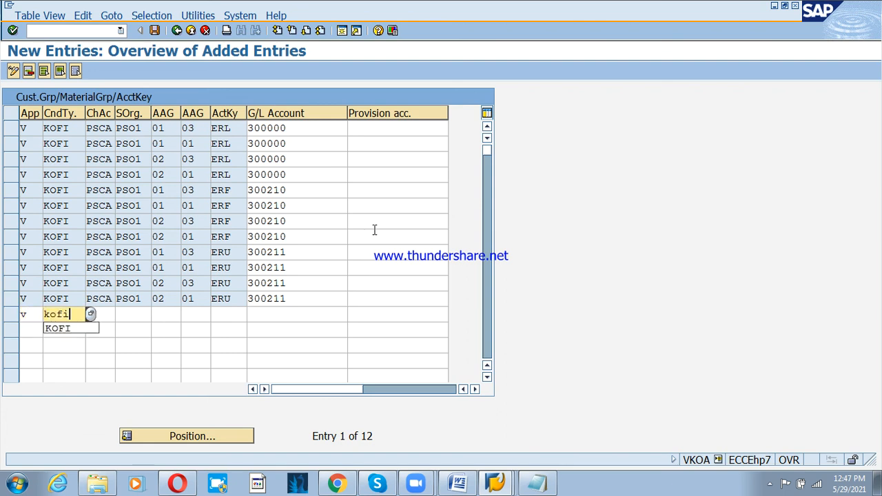
key(Tab)
text(psca)
key(Tab)
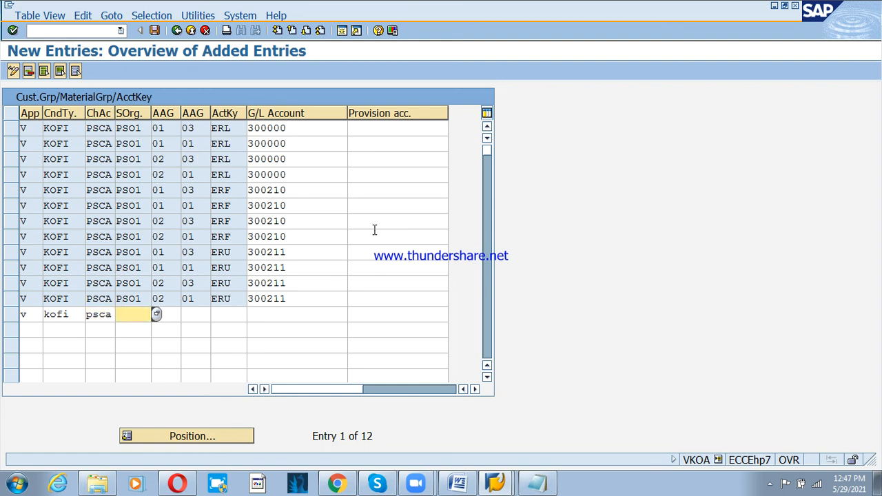
text(ps)
text(01)
key(Tab)
key(shift+Tab)
key(BackSpace)
key(BackSpace)
text(o1)
key(Tab)
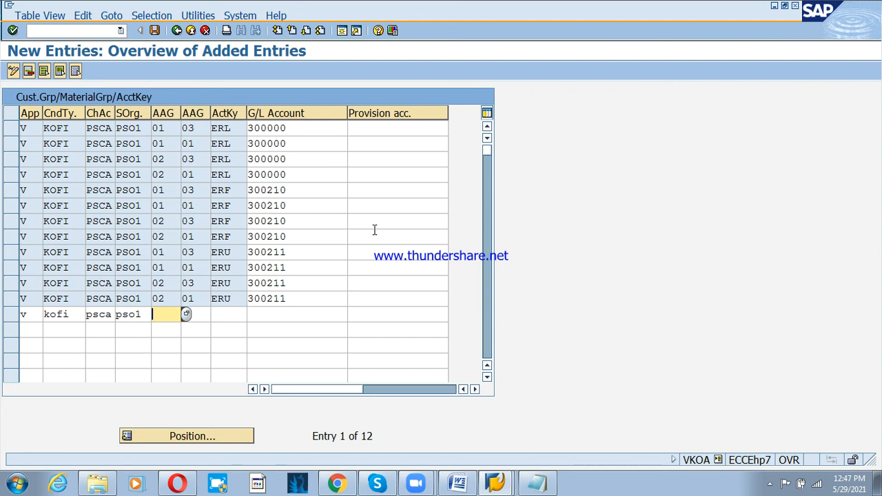
text(01)
key(Tab)
text(03)
key(Tab)
text(ers)
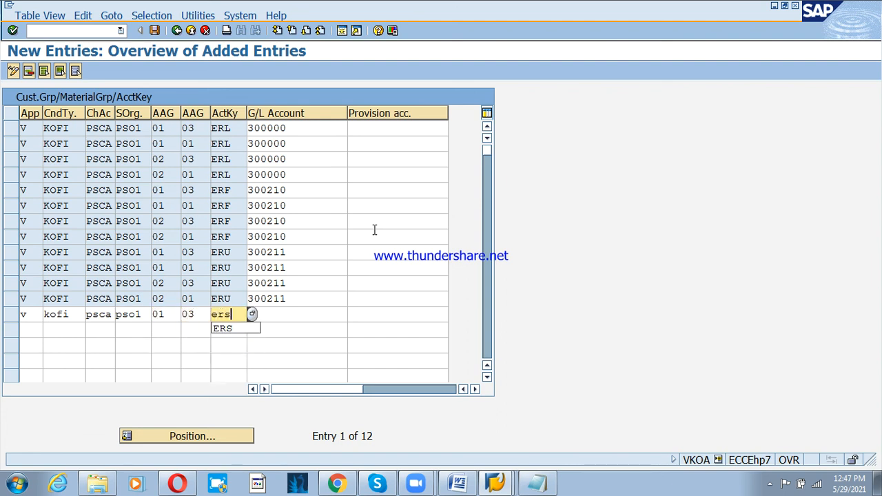
key(Tab)
text(300400)
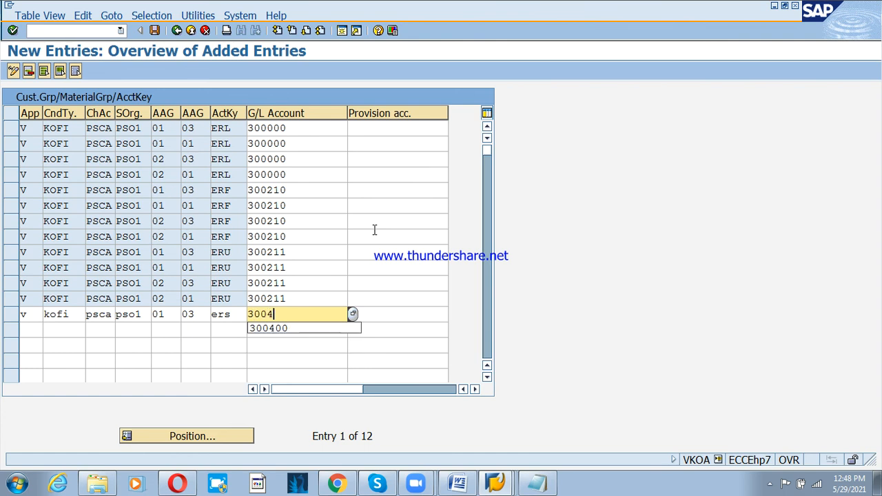
key(Tab)
key(Tab)
- Start a second row V/KOFI/PSCA/PSO1 with groups 01 and 01 and account key ERS
text(v)
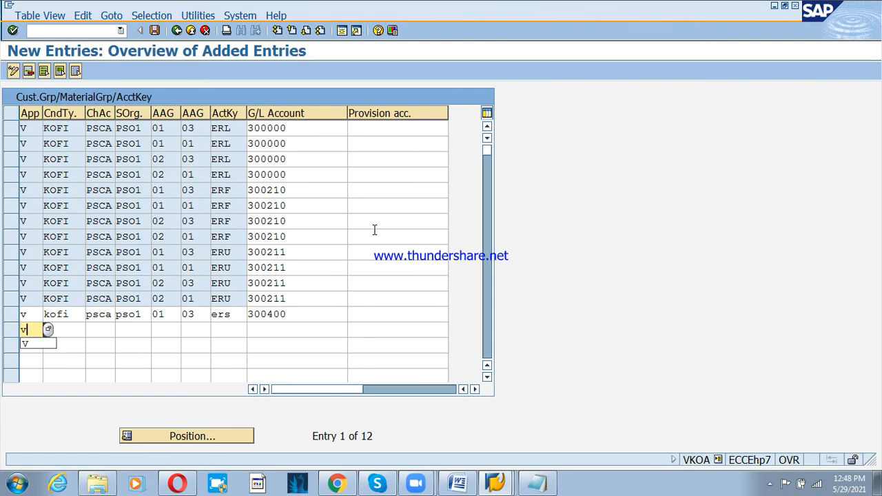
key(Tab)
text(kofi)
key(Tab)
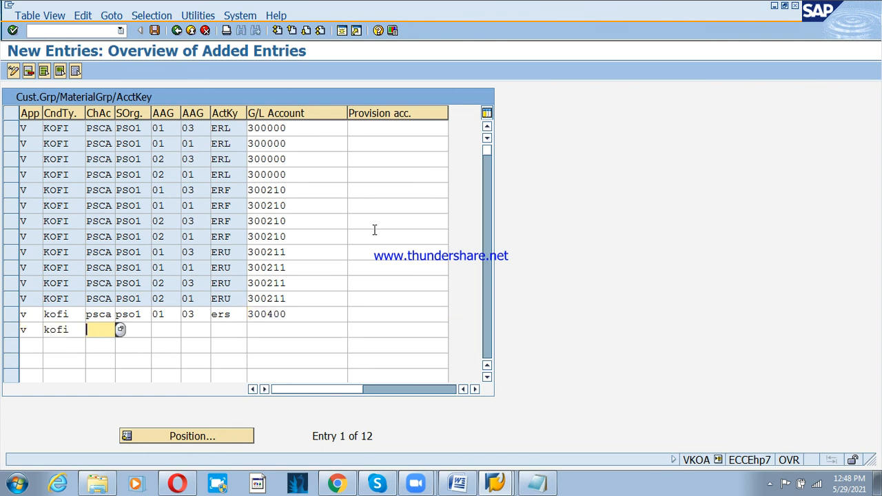
text([s)
key(BackSpace)
key(BackSpace)
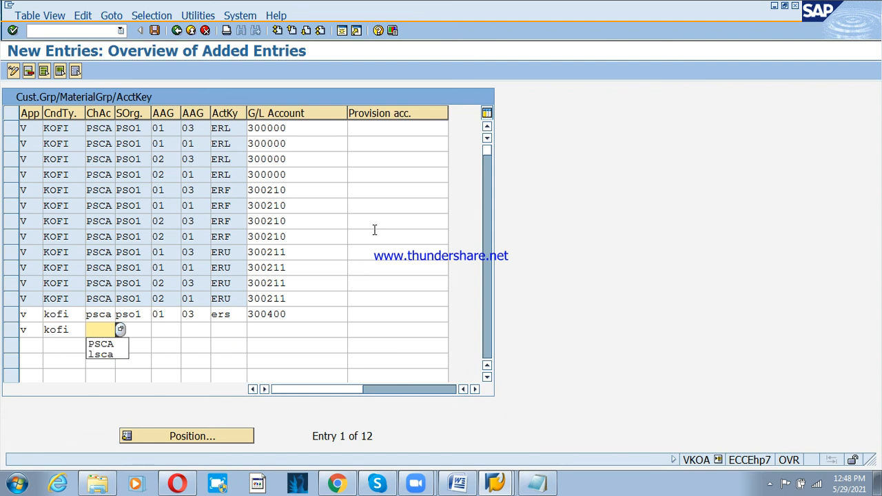
text(psca)
key(Tab)
text([p)
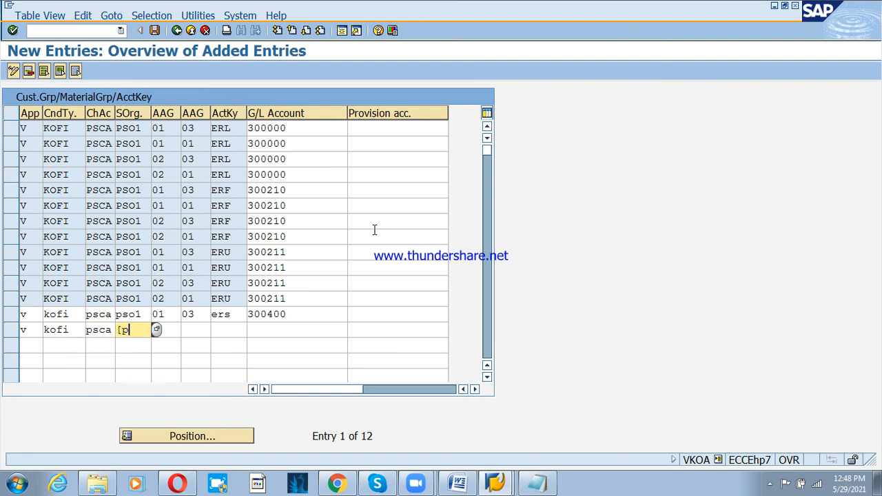
key(BackSpace)
key(BackSpace)
text(pso1)
key(Tab)
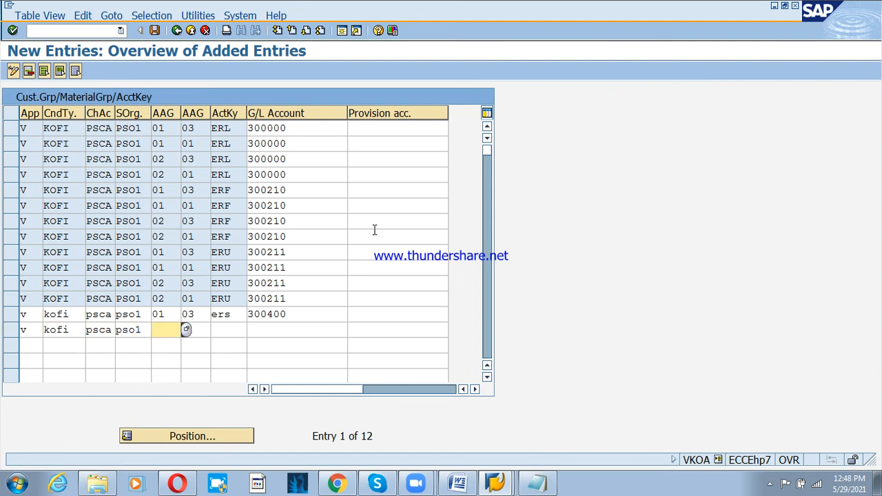
text(01)
key(Tab)
text(01)
key(Tab)
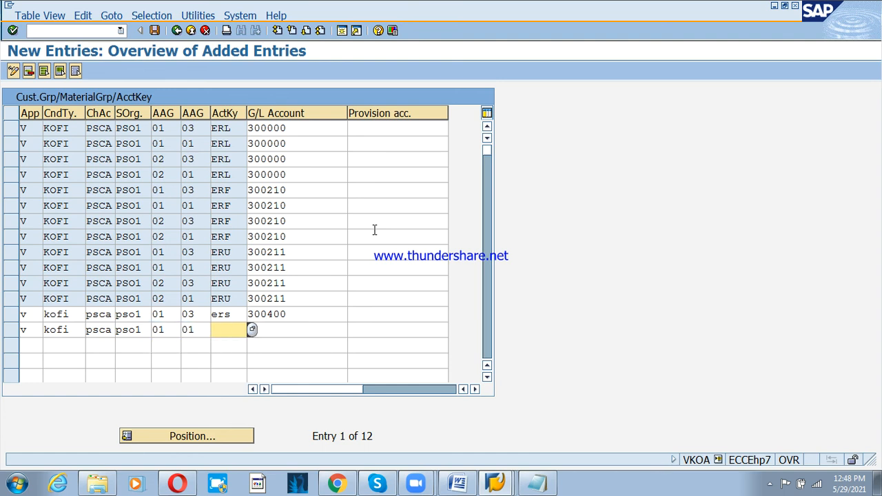
text(ers)
key(Tab)
text(r)
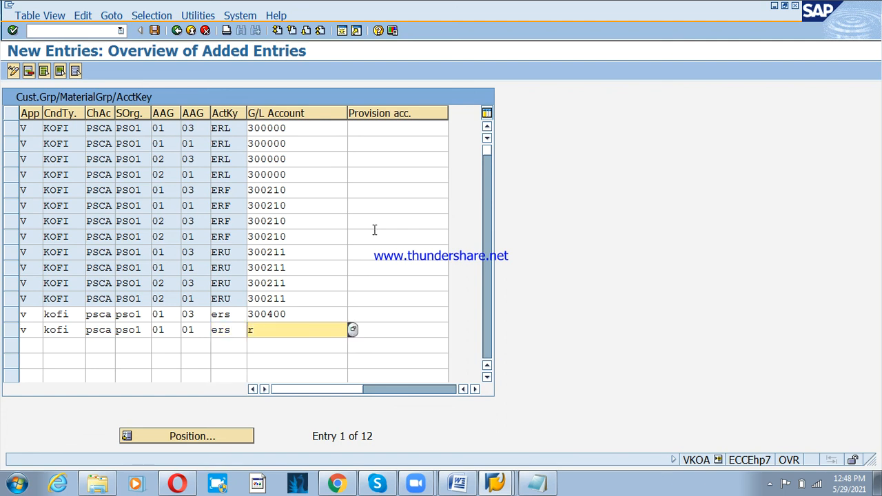
text(s)
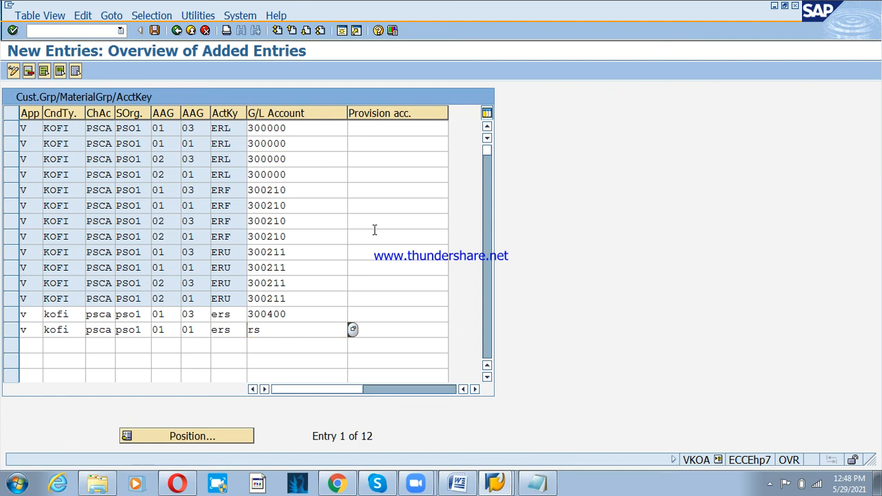
key(Tab)
text(30)
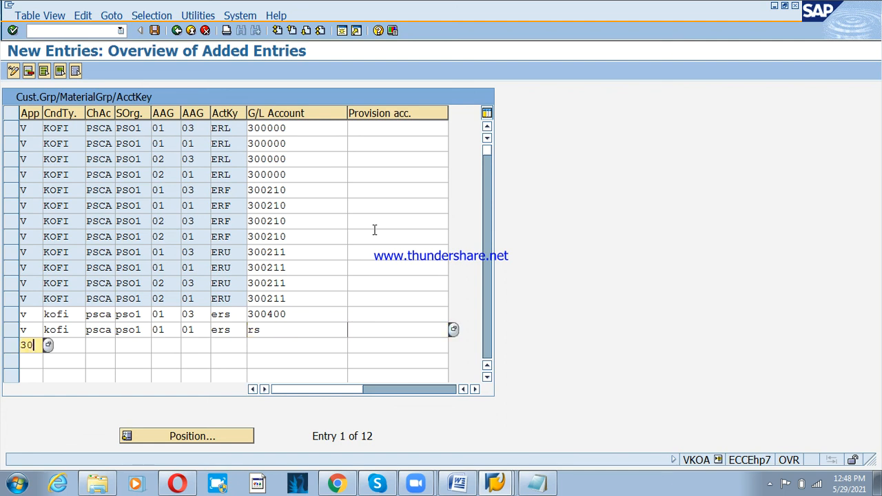
key(BackSpace)
- Replace the stray 'rs' in the 01/01 ERS row's G/L account with 300400
click(319, 330)
key(BackSpace)
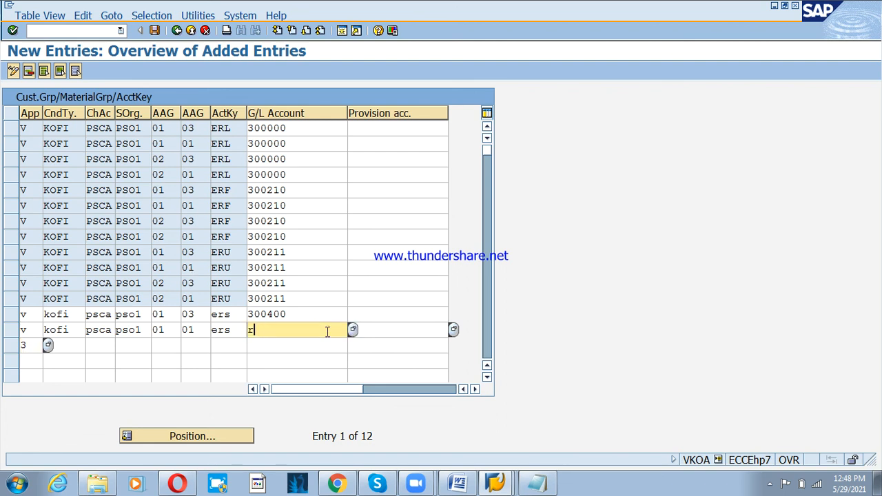
key(BackSpace)
text(300)
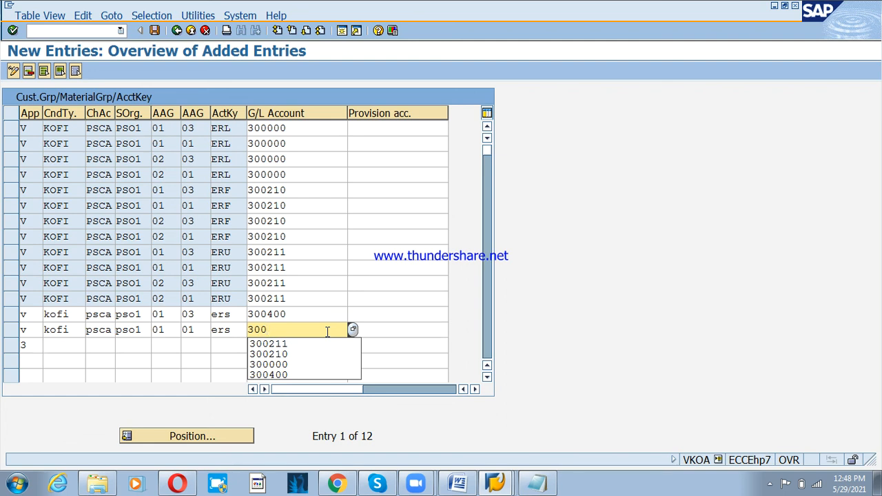
text(4)
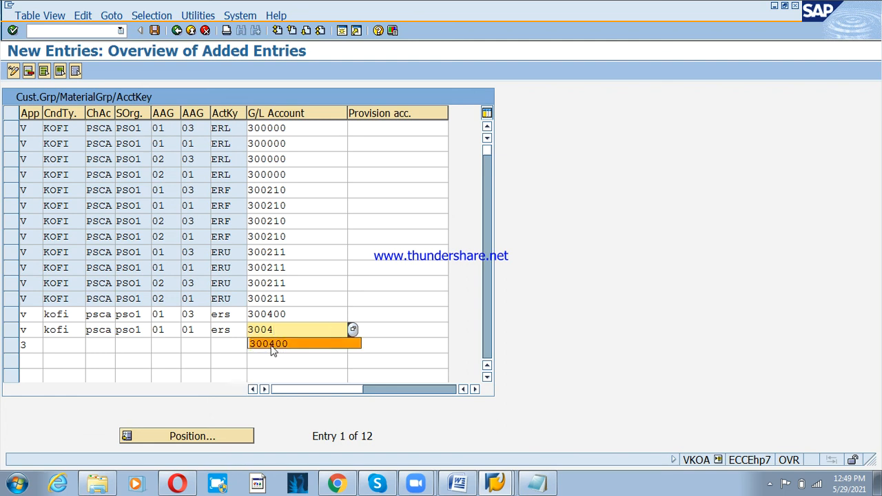
text(00)
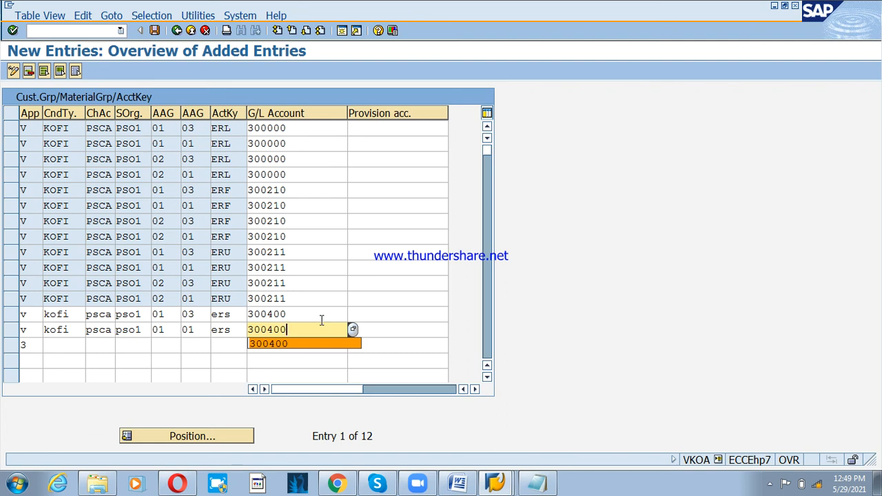
key(Tab)
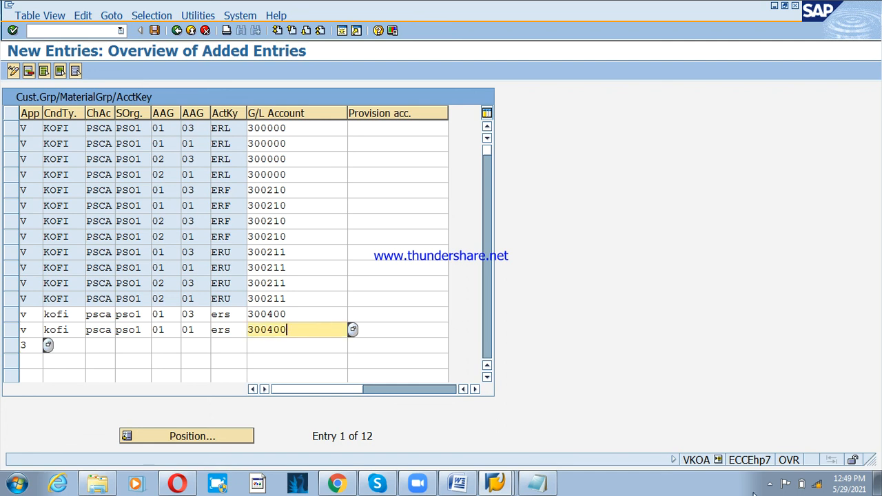
click(800, 479)
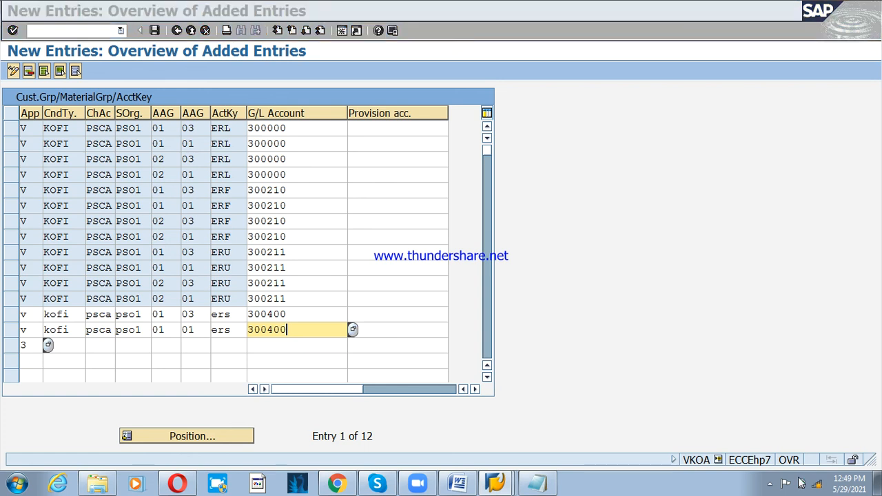